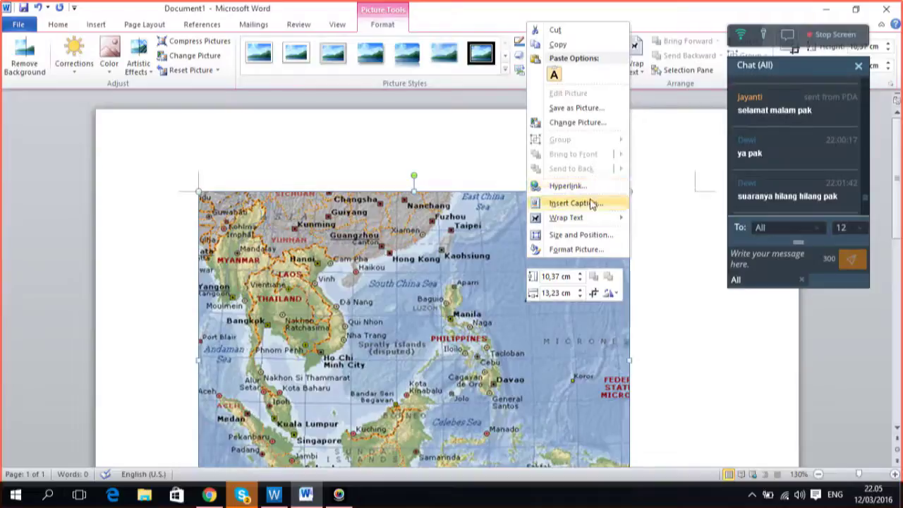
- Set the map picture's text wrapping to Square and shrink it to about 4.2 cm high, centred near the top margin
mouse_move(579, 219)
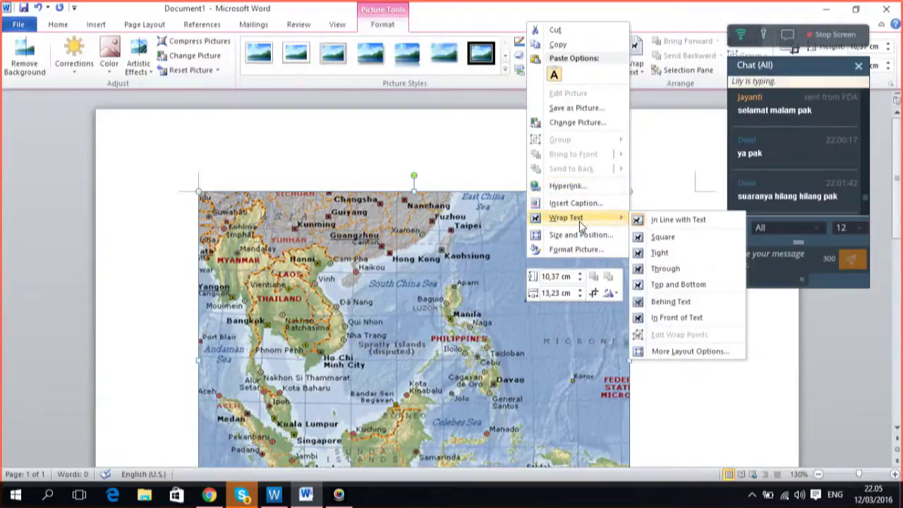
left_click(704, 240)
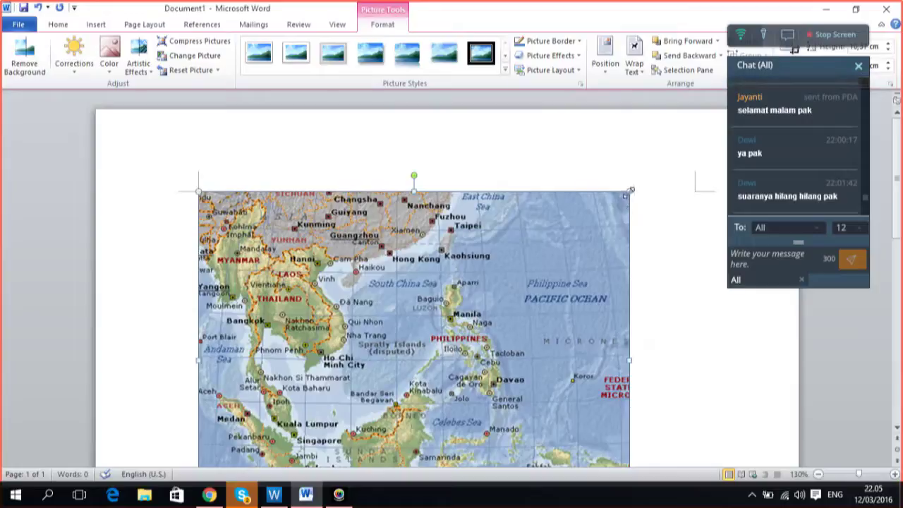
left_click_drag(581, 241, 463, 204)
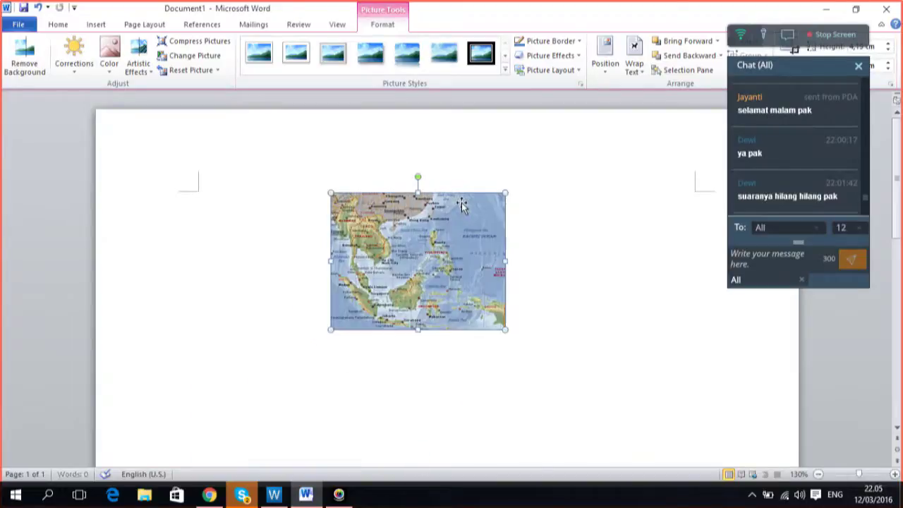
- Apply the soft-edged rectangle picture style to the map and deselect it
left_click(438, 66)
left_click(578, 198)
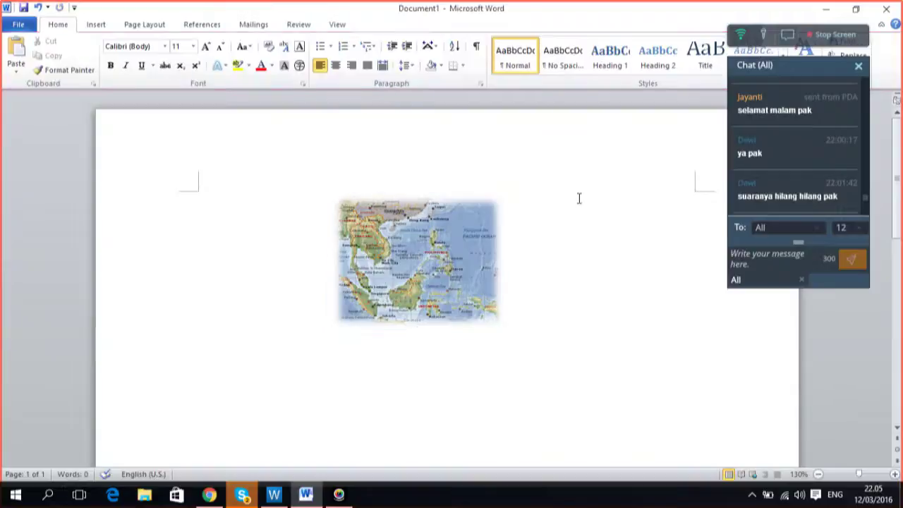
- Draw a rectangle about 0.8 cm high and nearly as wide as the map picture, directly below it
left_click(98, 26)
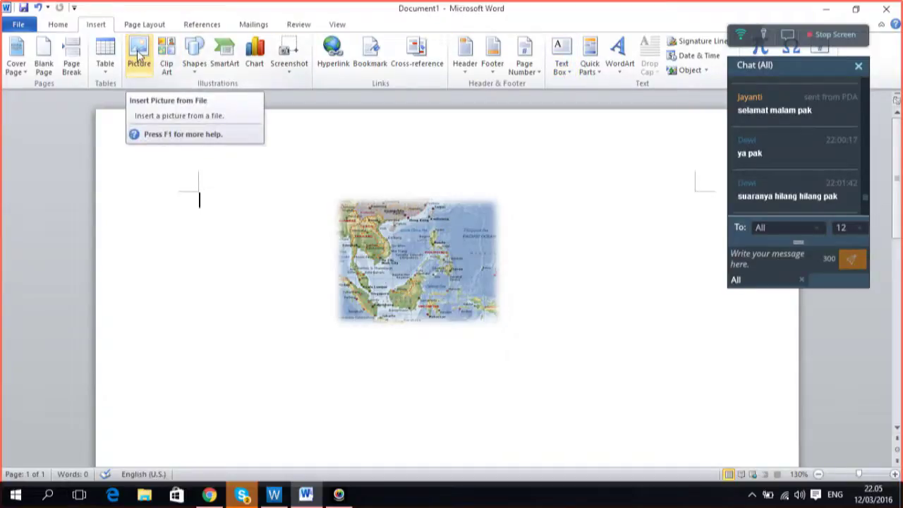
left_click(194, 60)
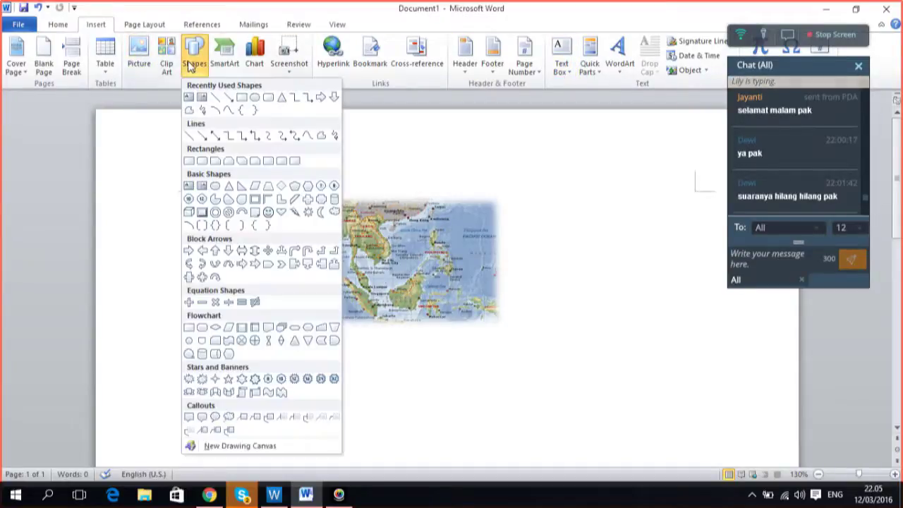
left_click(240, 97)
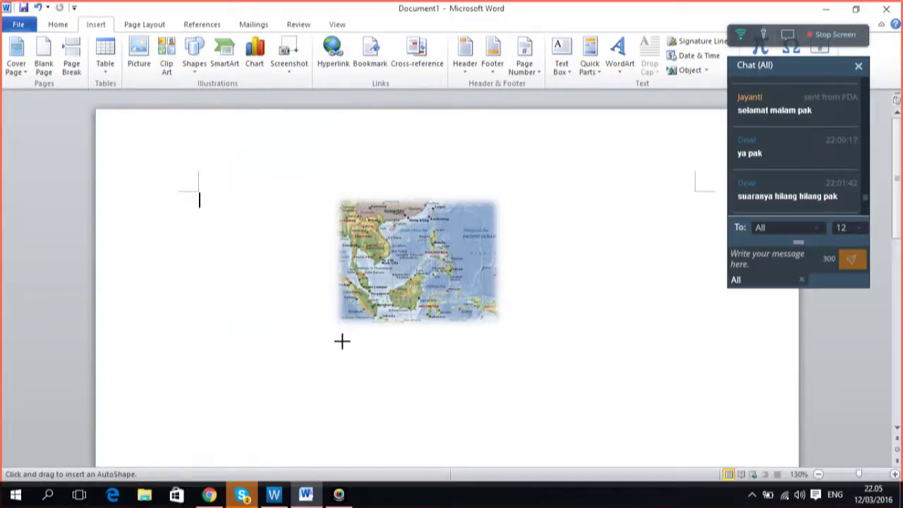
mouse_move(341, 343)
left_mouse_down()
mouse_move(405, 405)
mouse_move(437, 381)
mouse_move(494, 368)
left_mouse_up()
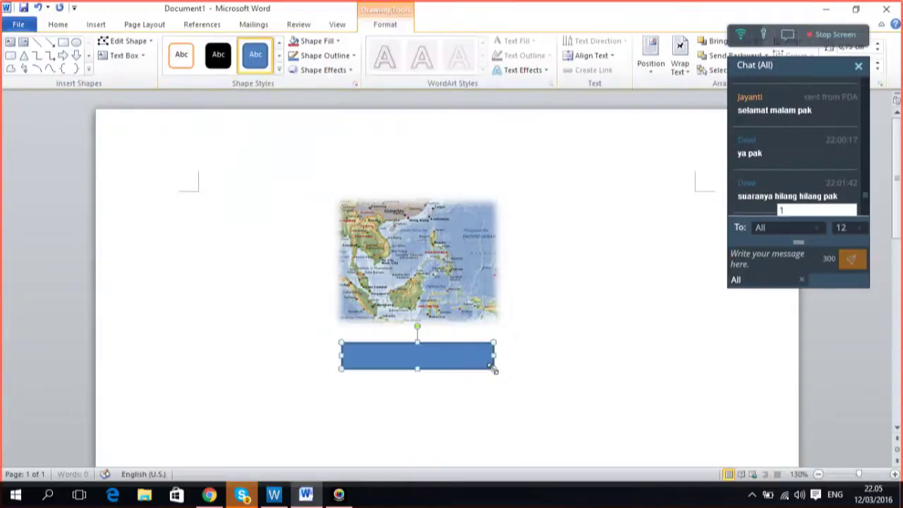
- Open the rectangle's shape formatting and set its line color to No line
right_click(486, 366)
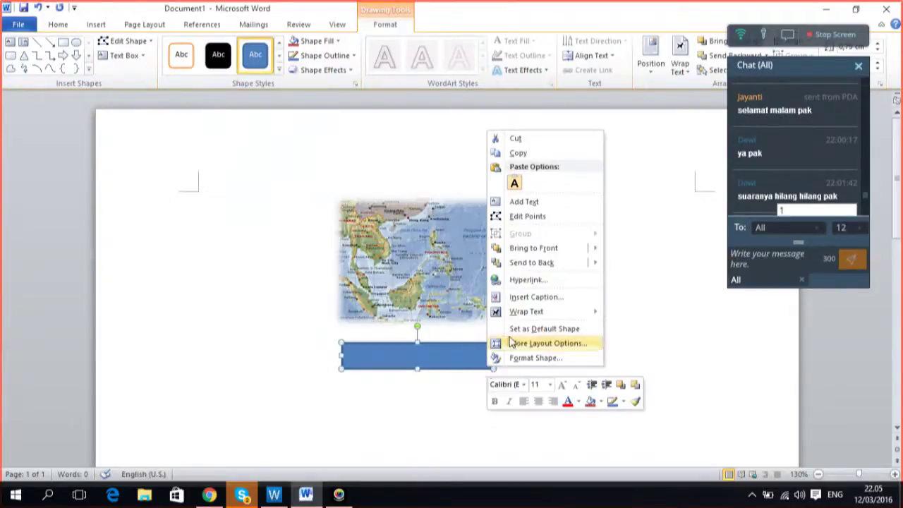
left_click(520, 358)
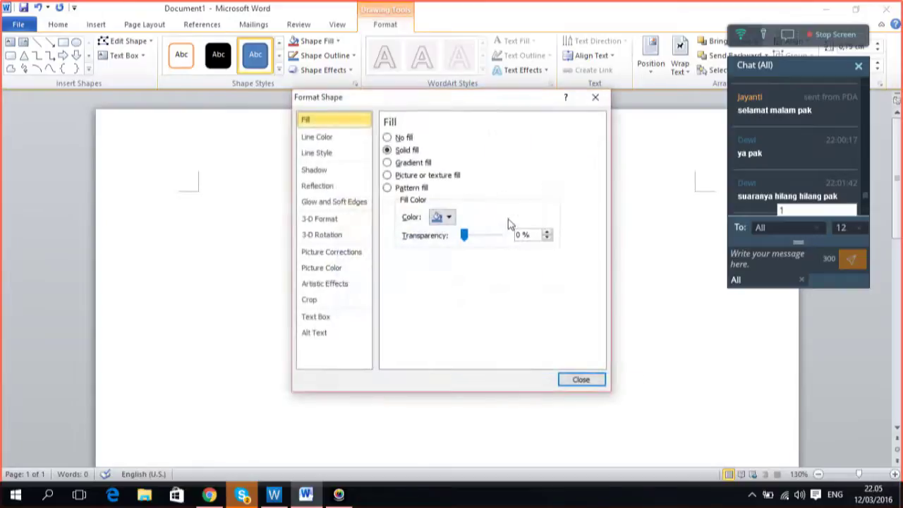
left_click(332, 138)
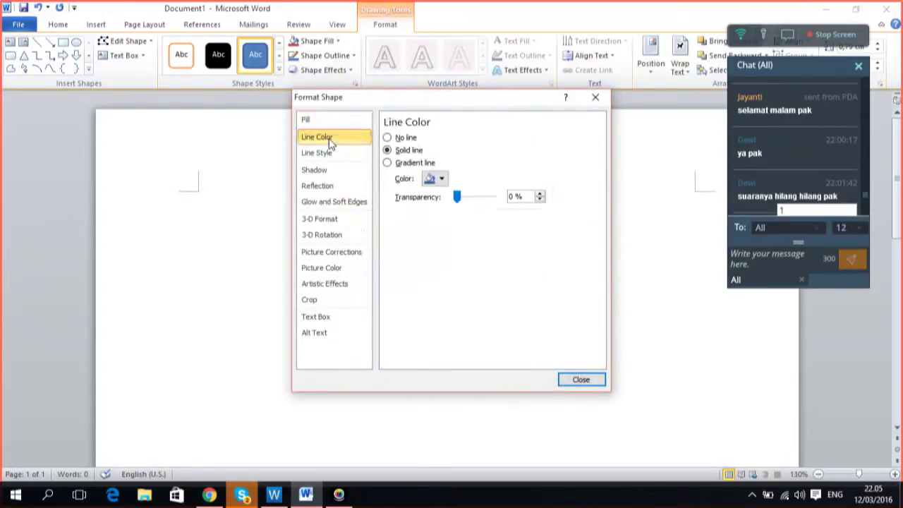
left_click(388, 139)
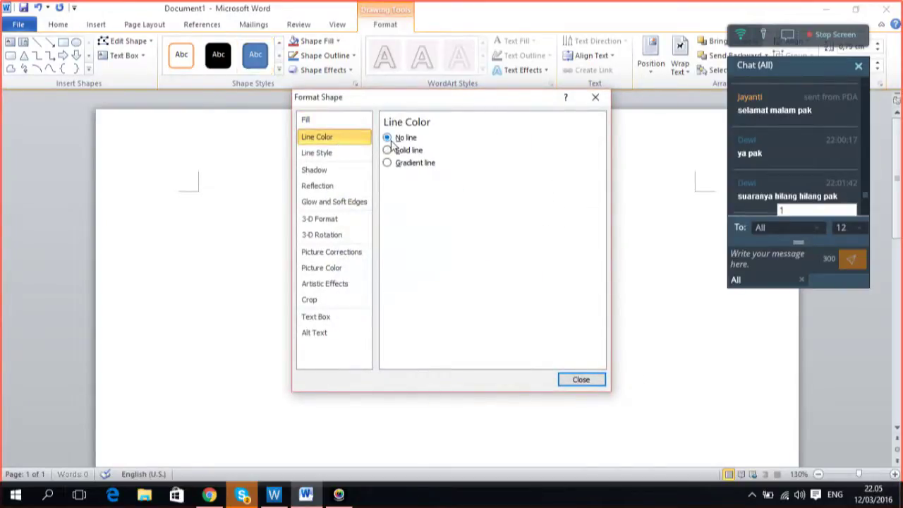
- Give the rectangle a light orange solid fill with 46% transparency and close the formatting dialog
left_click(315, 120)
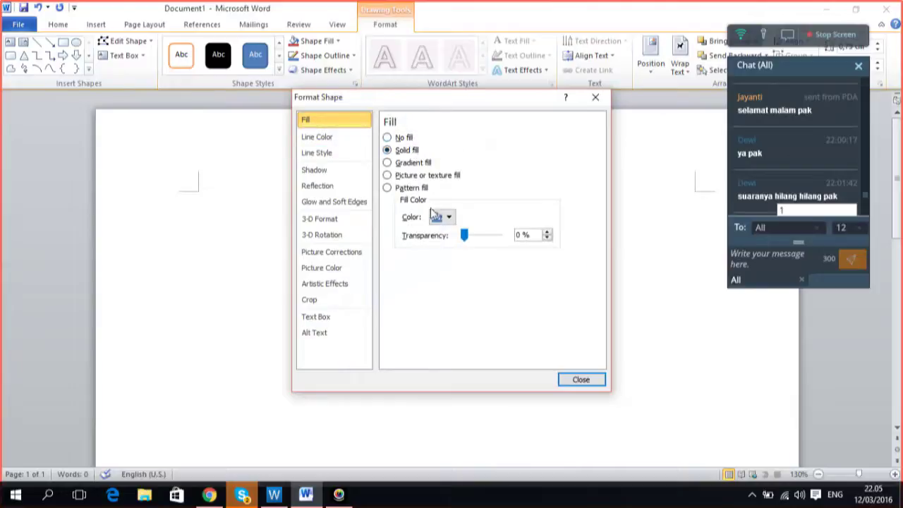
left_click(452, 219)
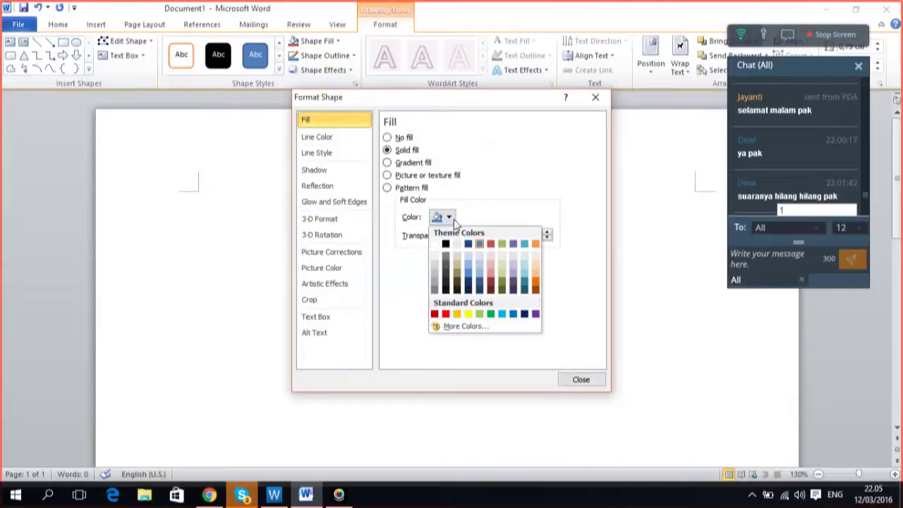
left_click(536, 274)
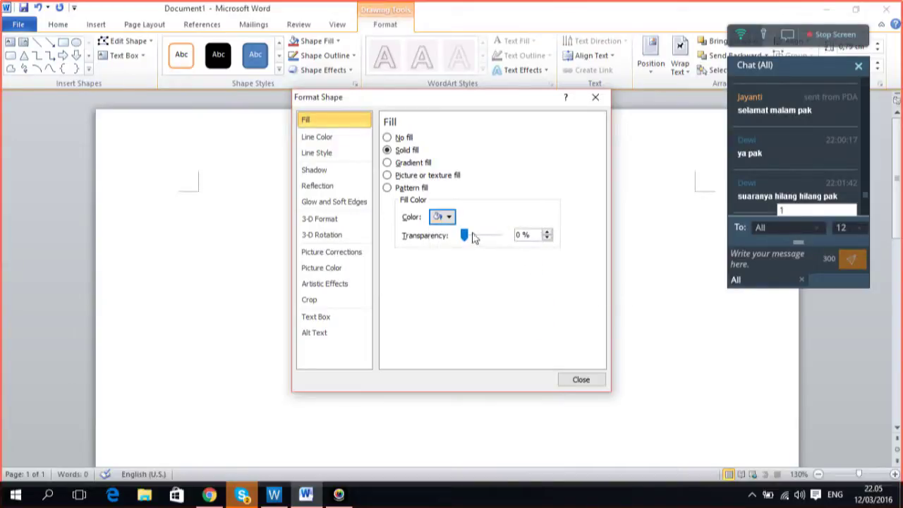
left_click_drag(465, 235, 484, 243)
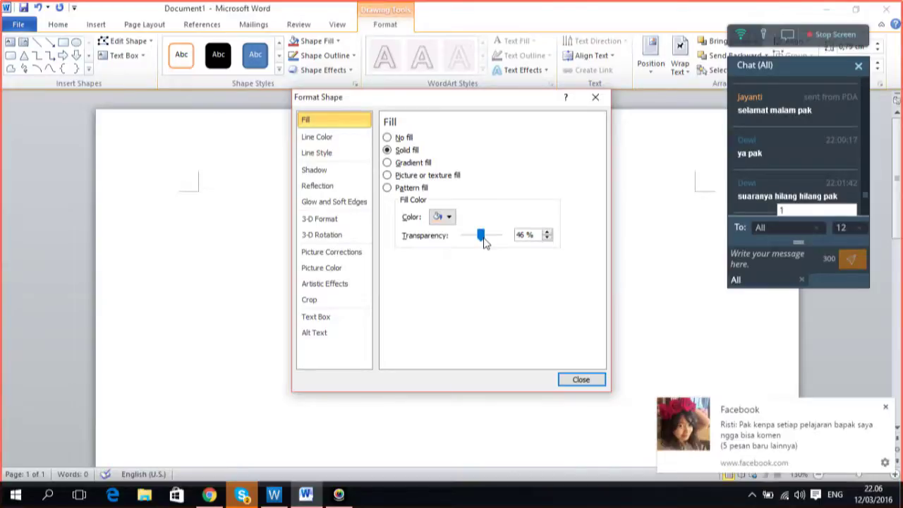
left_click(580, 380)
left_click(578, 379)
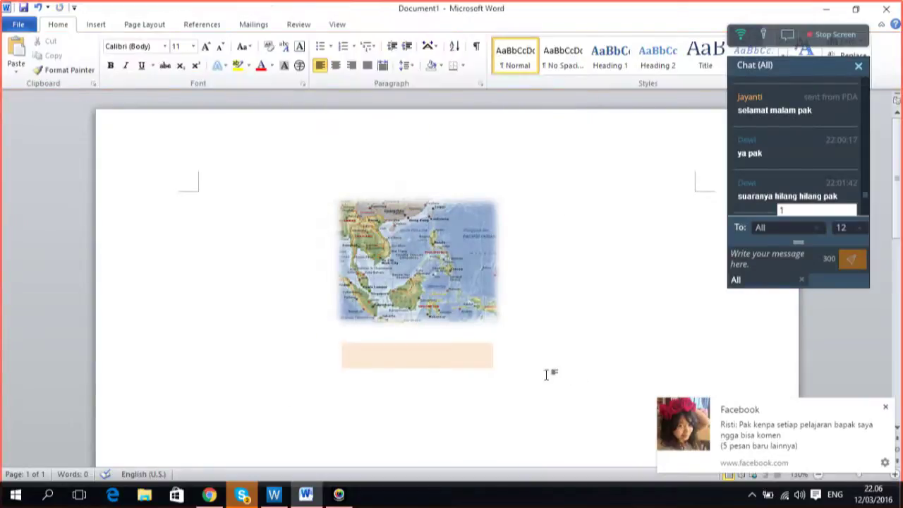
left_click(486, 359)
right_click(485, 360)
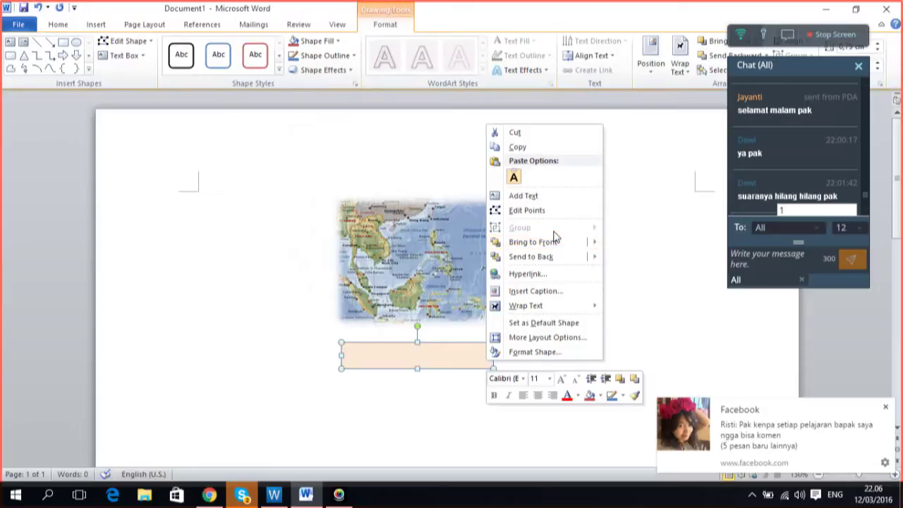
mouse_move(549, 307)
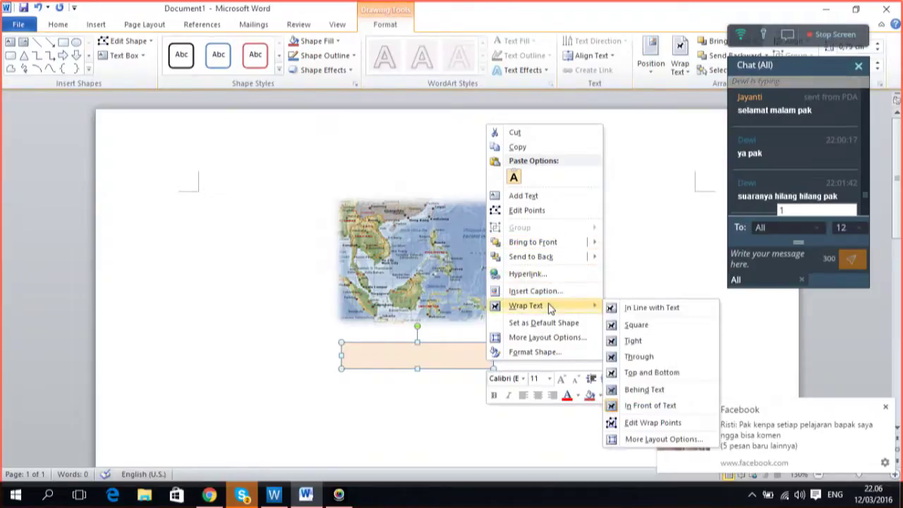
left_click(560, 204)
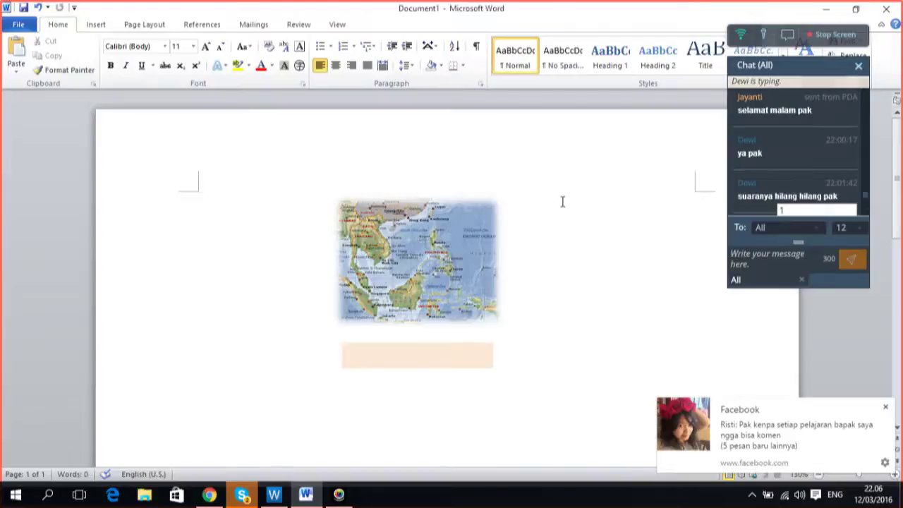
- Enter the caption text PETA DUNIA inside the rectangle below the map
left_click(420, 360)
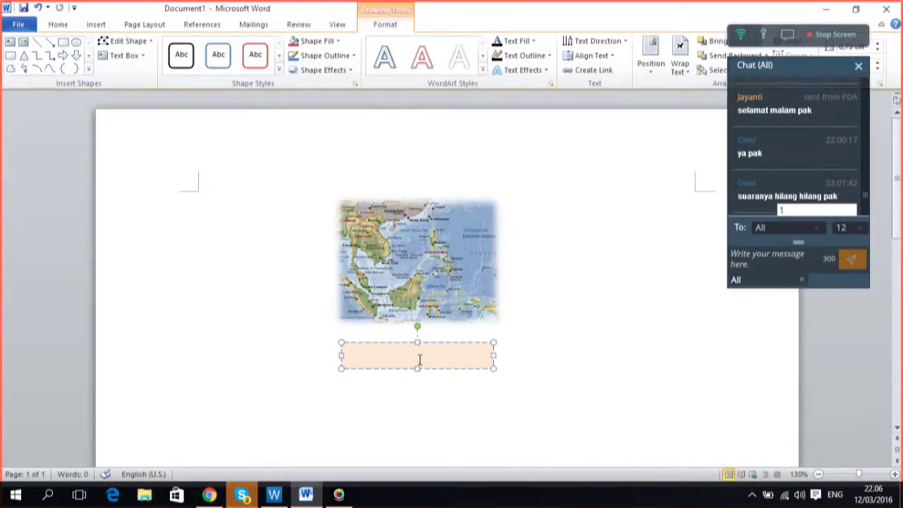
type("Peta")
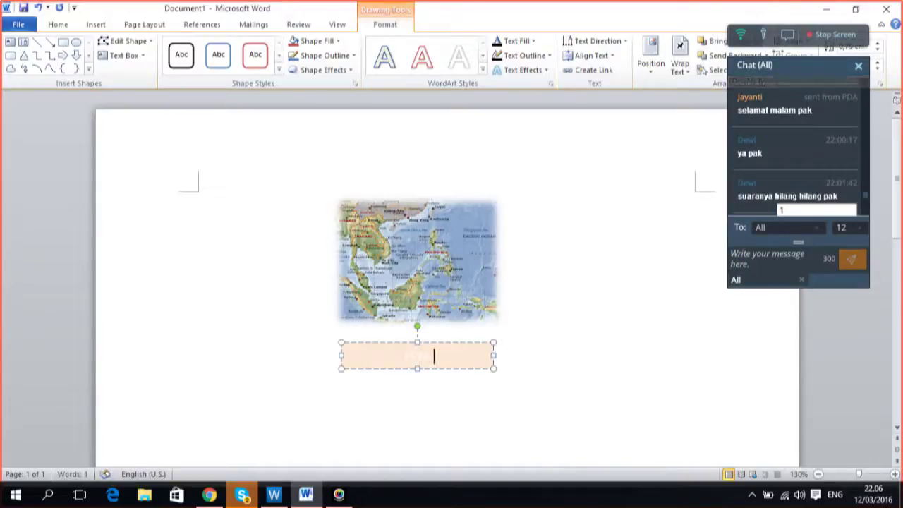
type(" Indone")
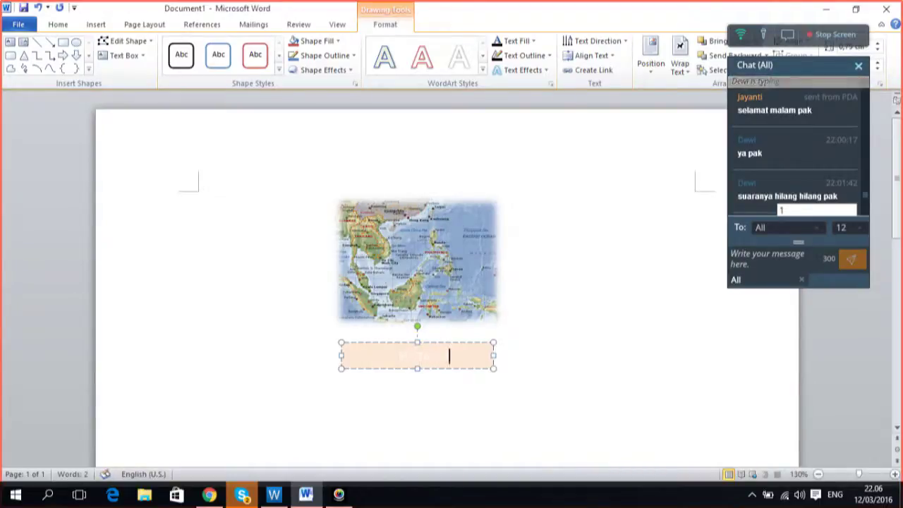
type("sia")
- Set the font color of the PETA DUNIA caption in the rectangle to black
key("ctrl+shift+Left")
key("ctrl+shift+Left")
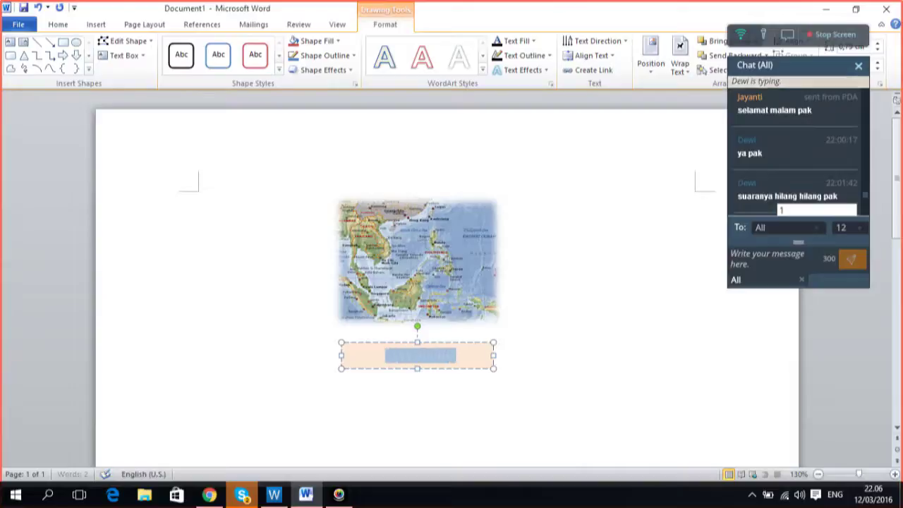
left_click(58, 25)
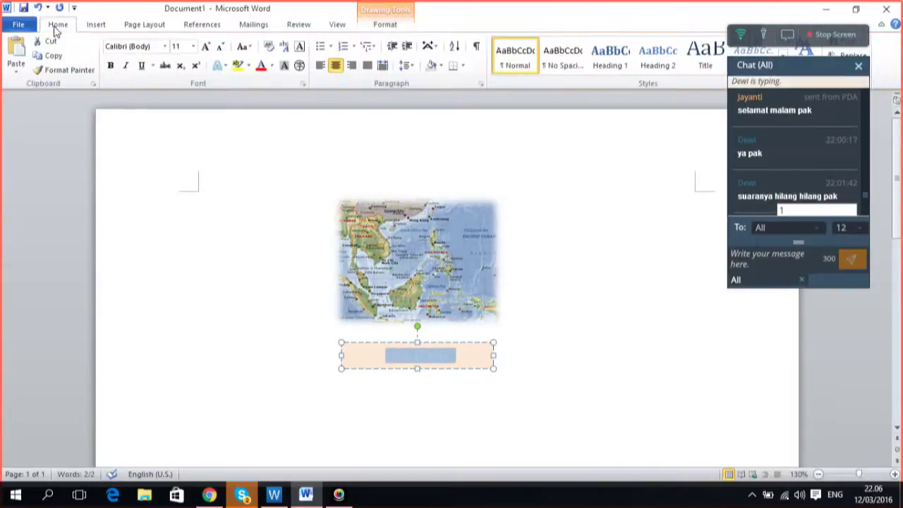
left_click(272, 66)
left_click(277, 114)
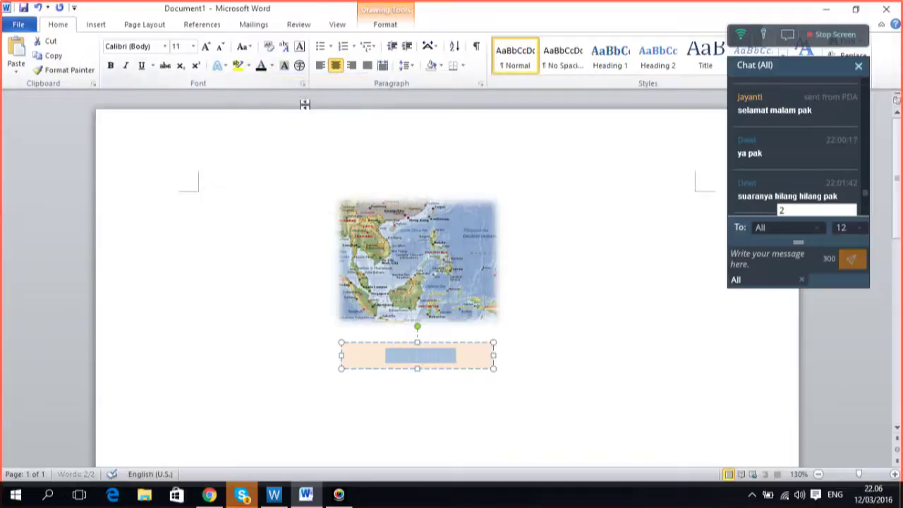
left_click(494, 361)
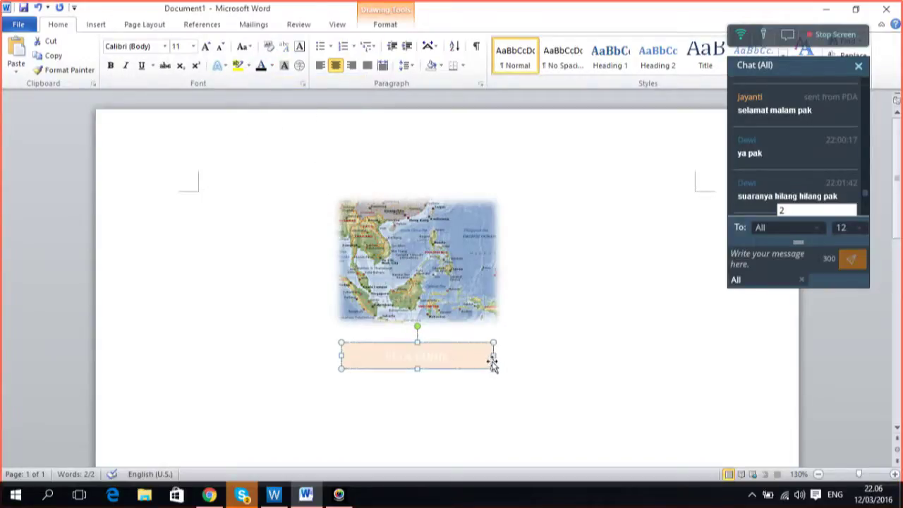
left_click_drag(445, 358, 351, 343)
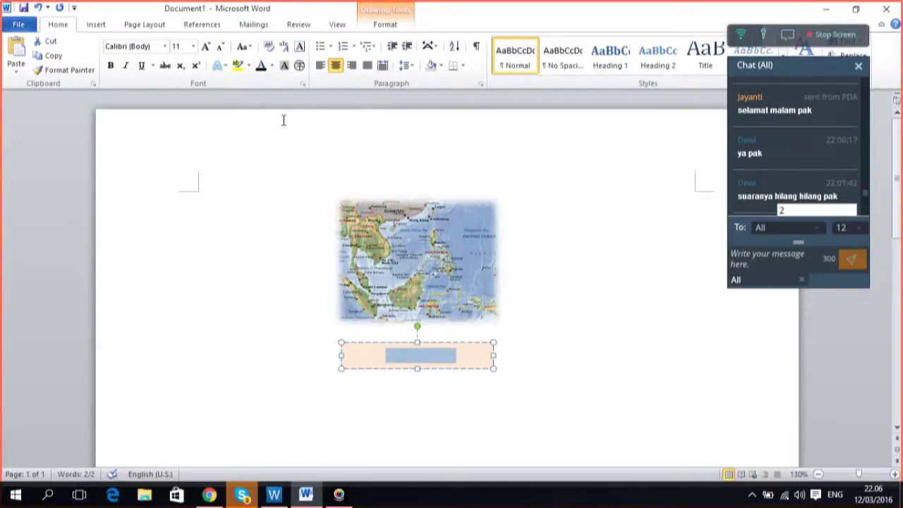
left_click(272, 66)
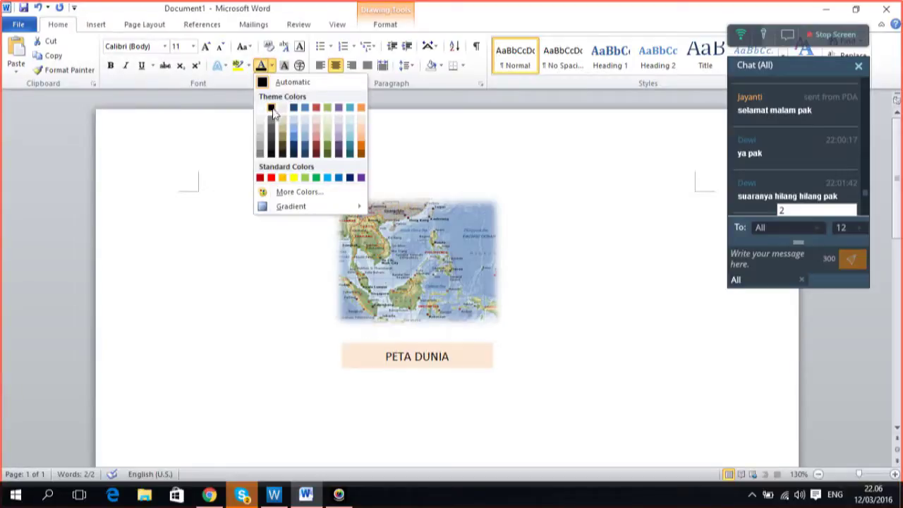
left_click(275, 113)
left_click(637, 281)
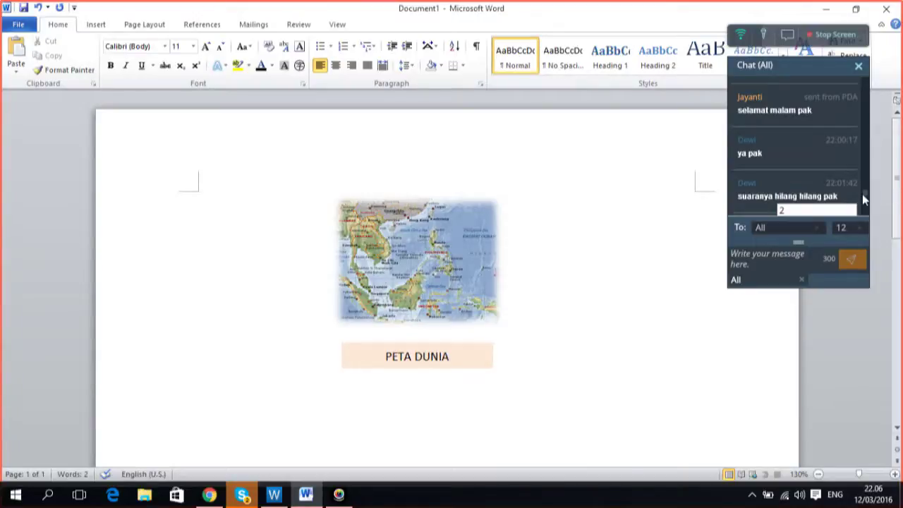
- Check the newest chat messages and delete the PETA DUNIA rectangle below the map picture
left_click_drag(865, 194, 865, 215)
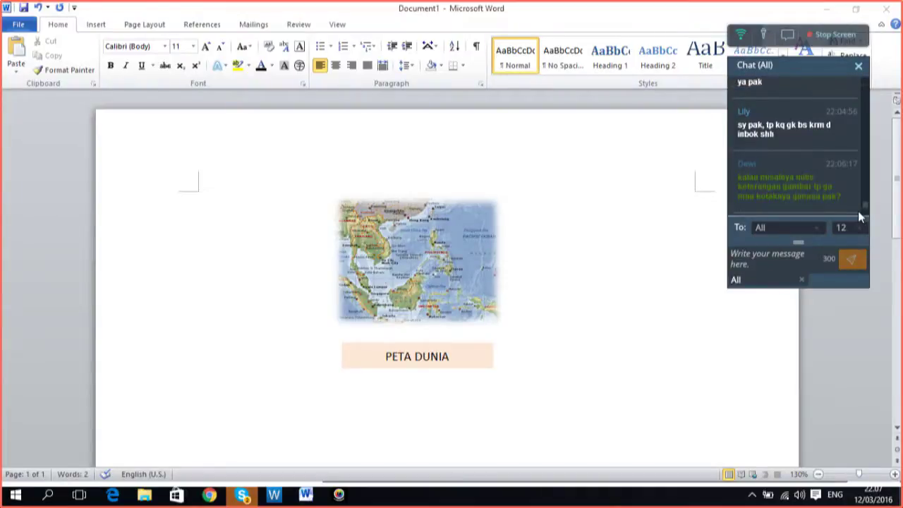
left_click(455, 358)
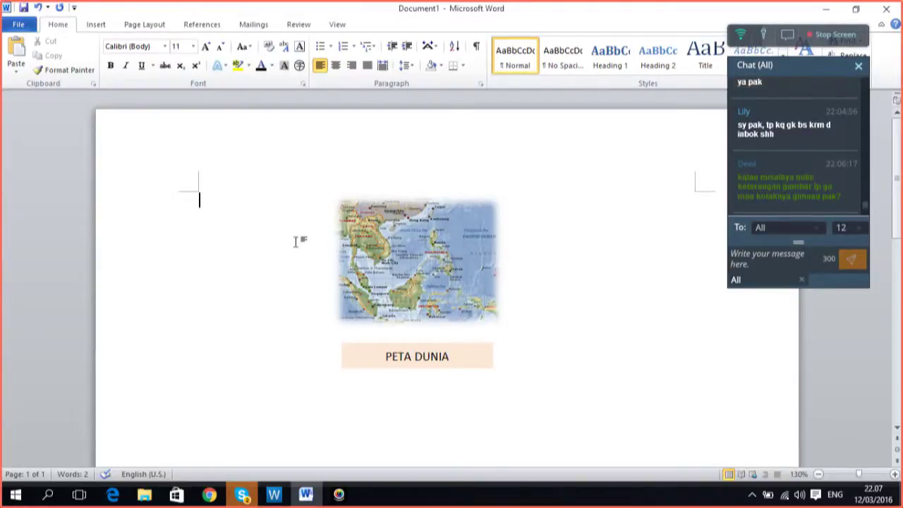
left_click(359, 346)
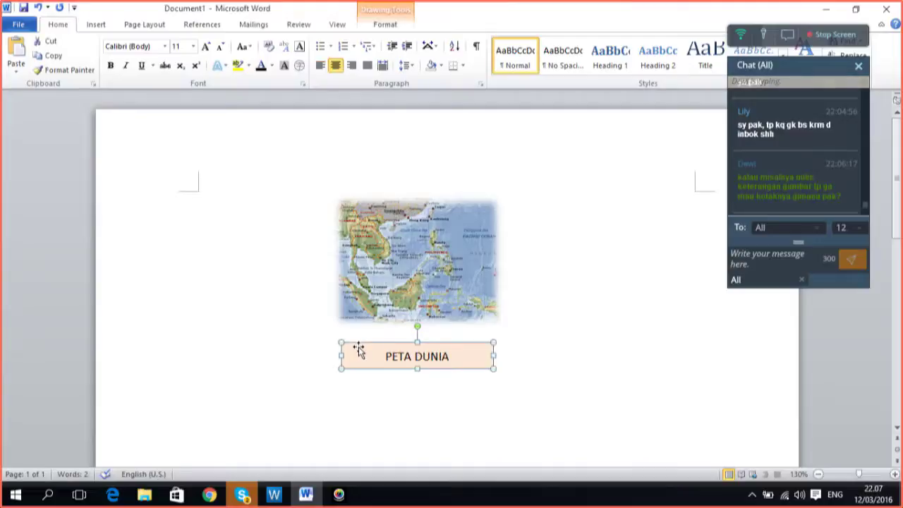
key("Delete")
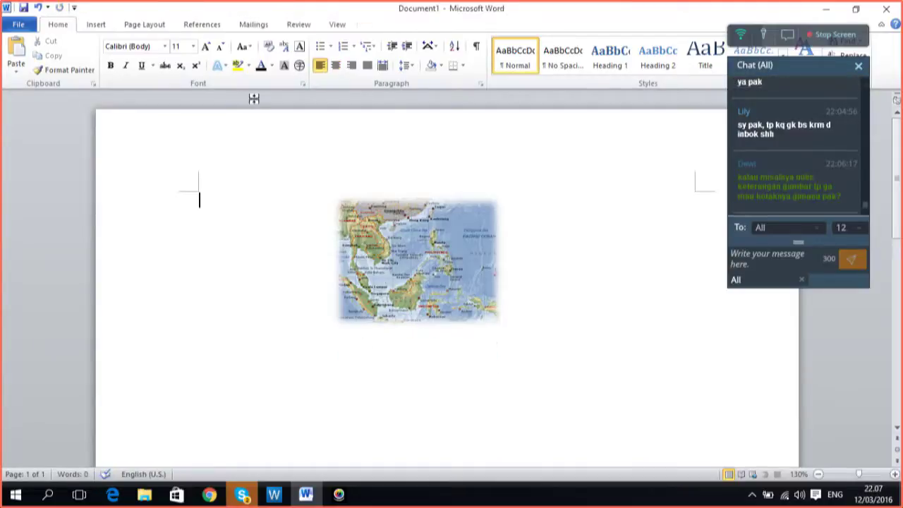
- Insert a Simple Text Box and replace its placeholder text with the caption Peta Dunia
left_click(97, 25)
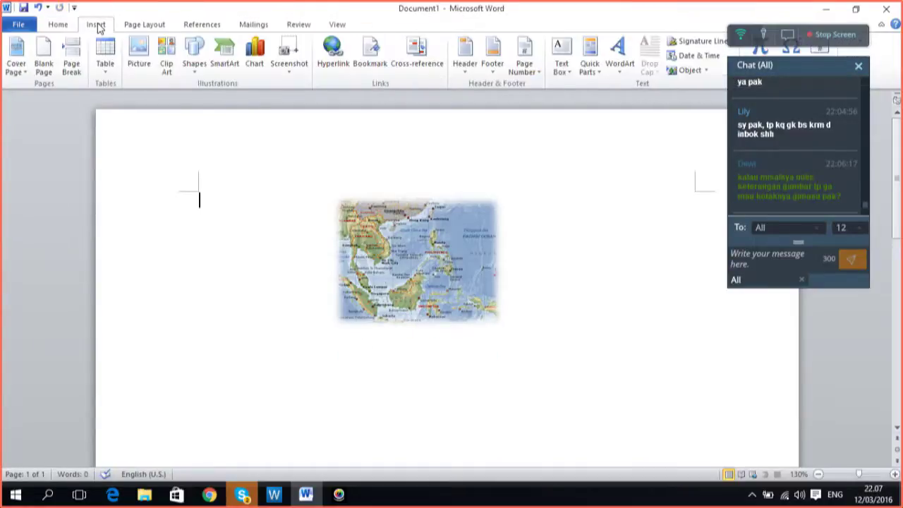
left_click(562, 69)
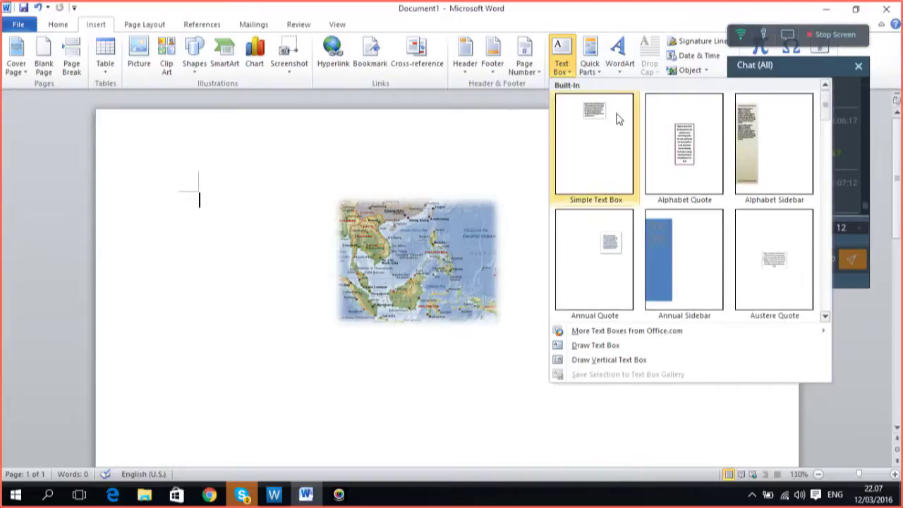
left_click(618, 119)
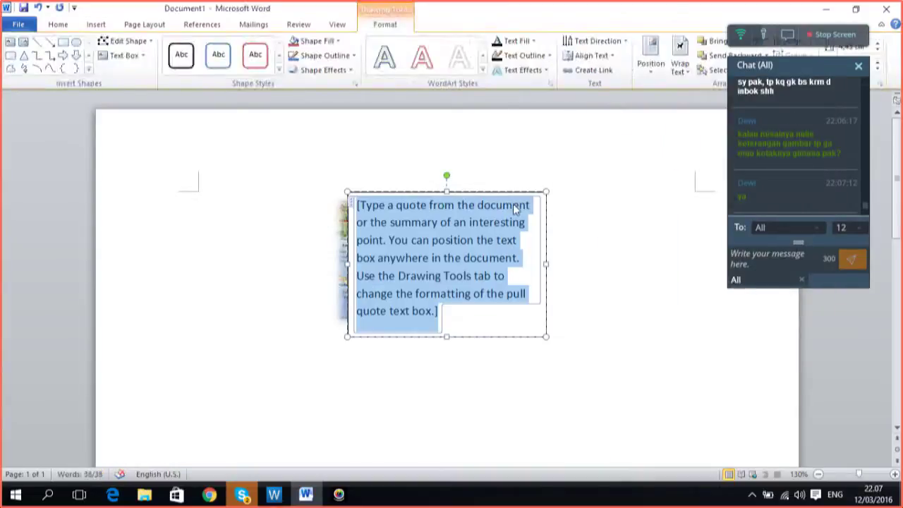
type("Peta")
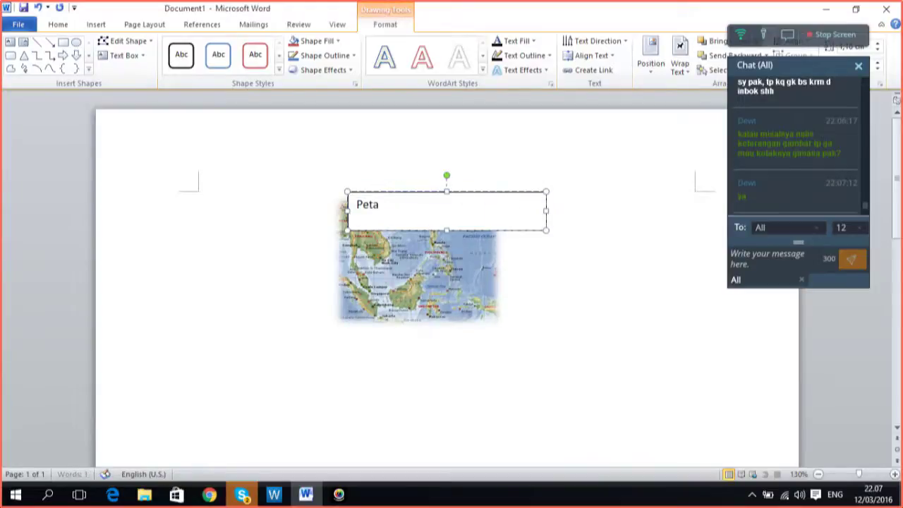
type(" Dunia")
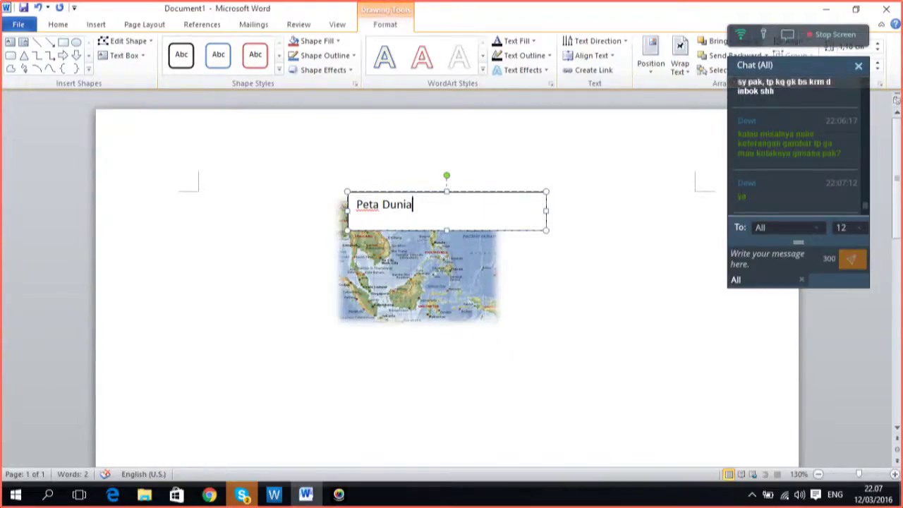
left_click(566, 251)
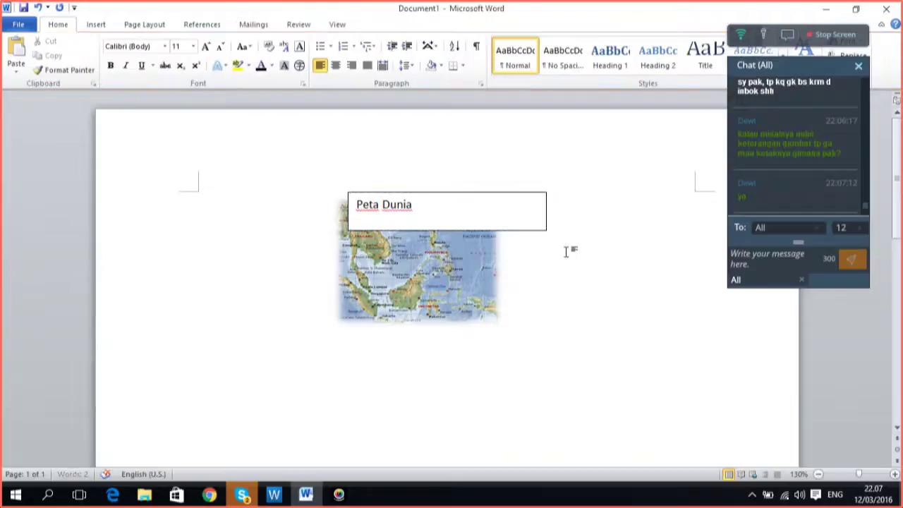
- Place the Peta Dunia text box directly below the map picture, narrowed to the picture's width and reduced in height
left_click(537, 230)
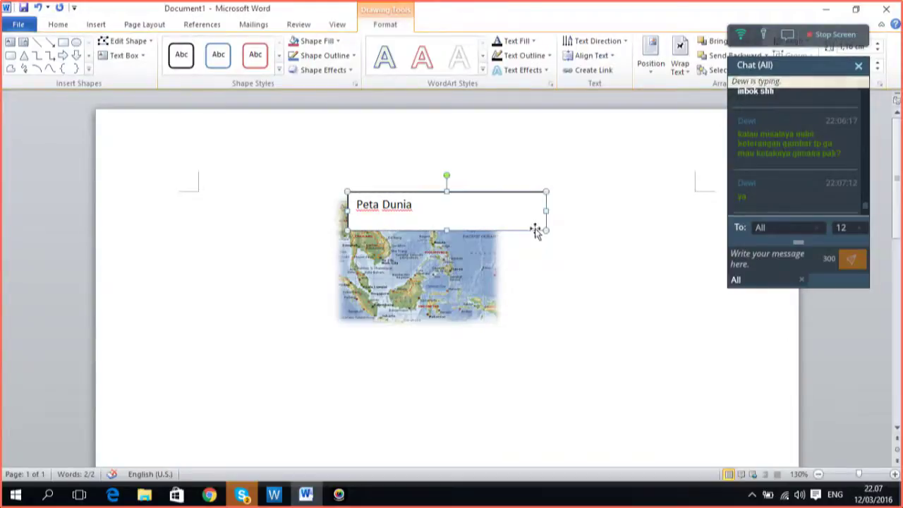
left_click_drag(536, 231, 493, 348)
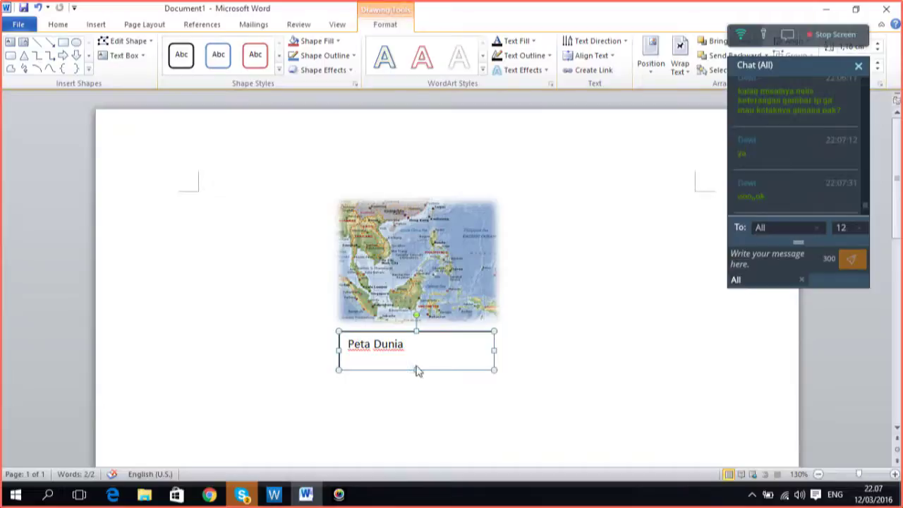
left_click_drag(416, 369, 416, 359)
left_click(596, 362)
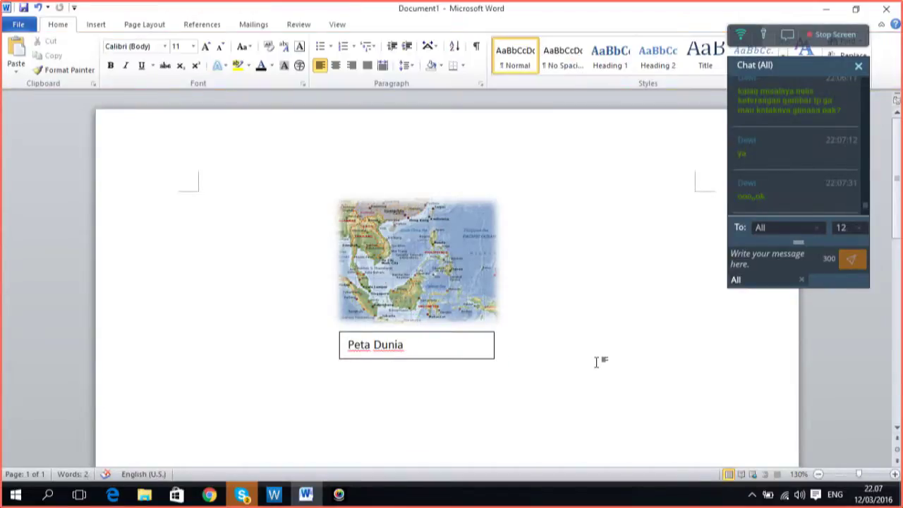
- Format the Peta Dunia text box with No fill and No line so only its text shows
left_click(488, 359)
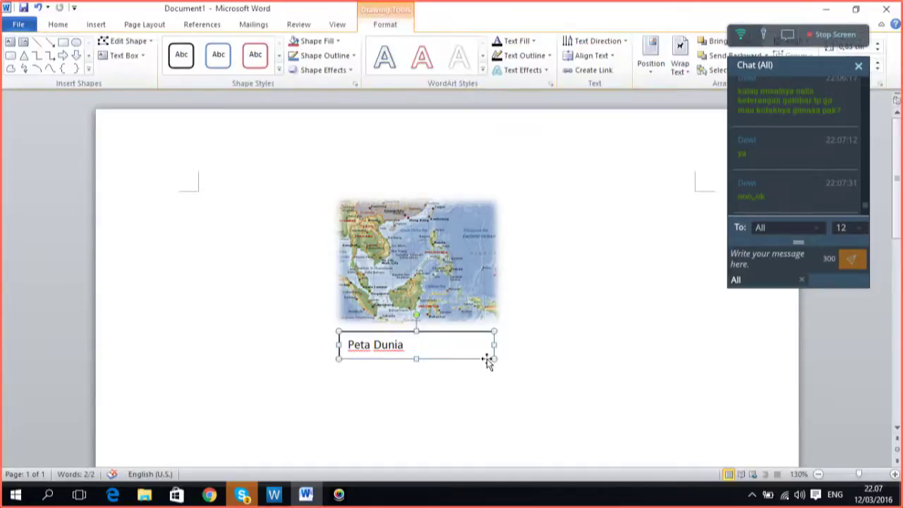
right_click(488, 360)
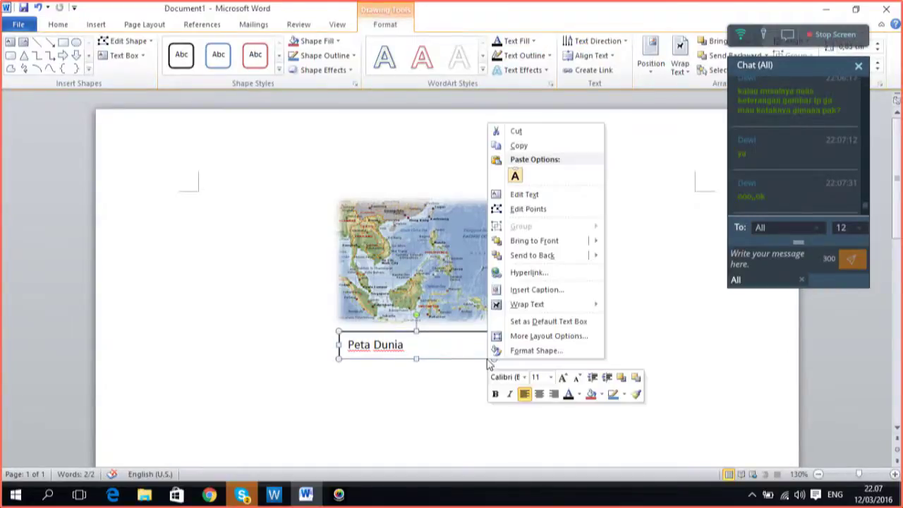
left_click(507, 354)
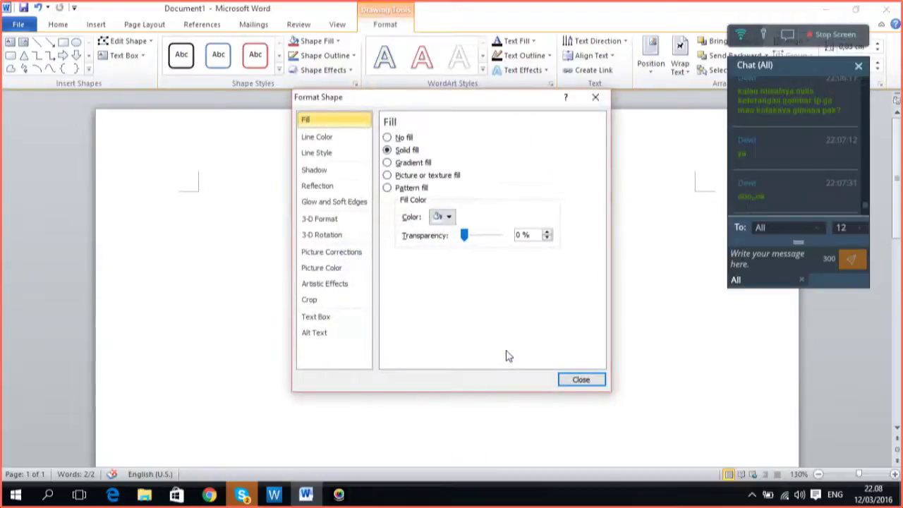
left_click(404, 139)
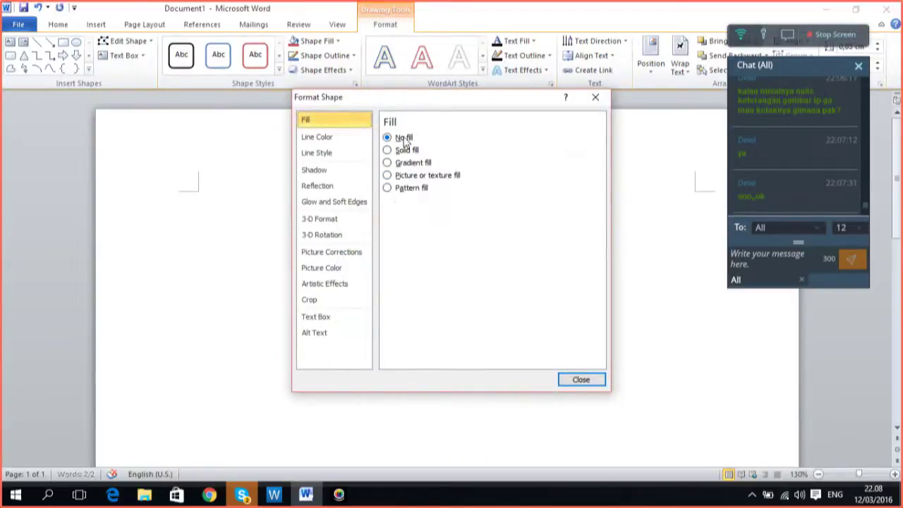
left_click(317, 137)
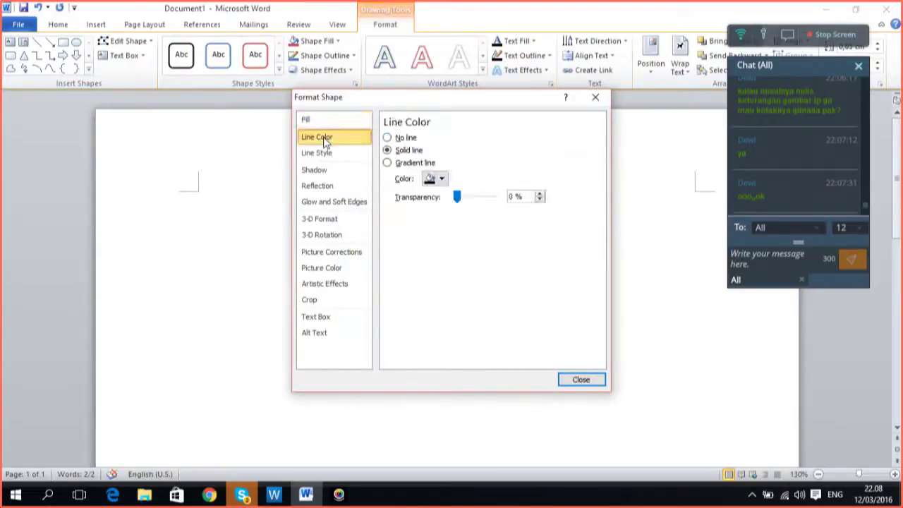
left_click(404, 139)
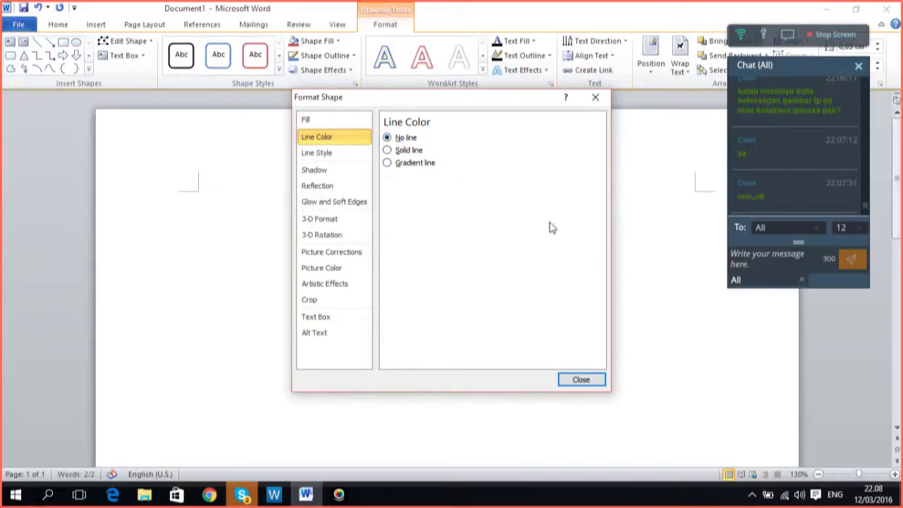
left_click(580, 380)
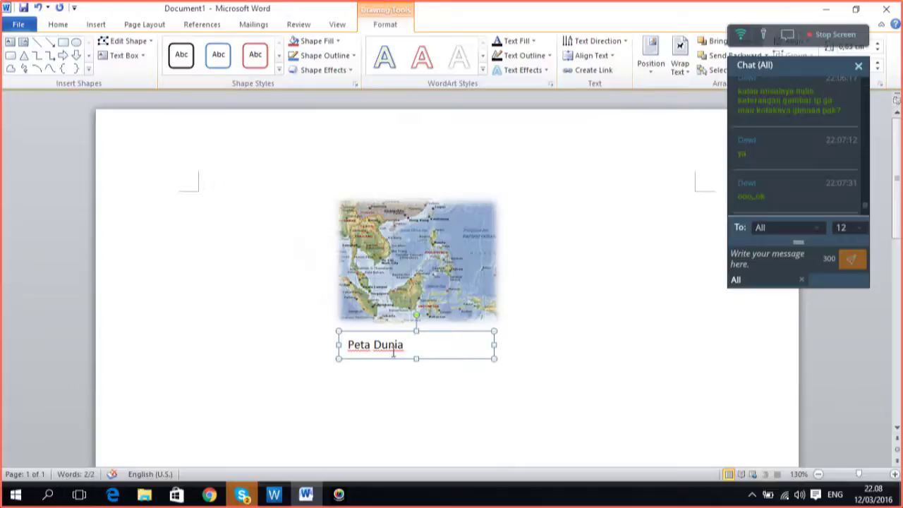
- Center the Peta Dunia caption text within its box and deselect it
left_click_drag(409, 347, 252, 329)
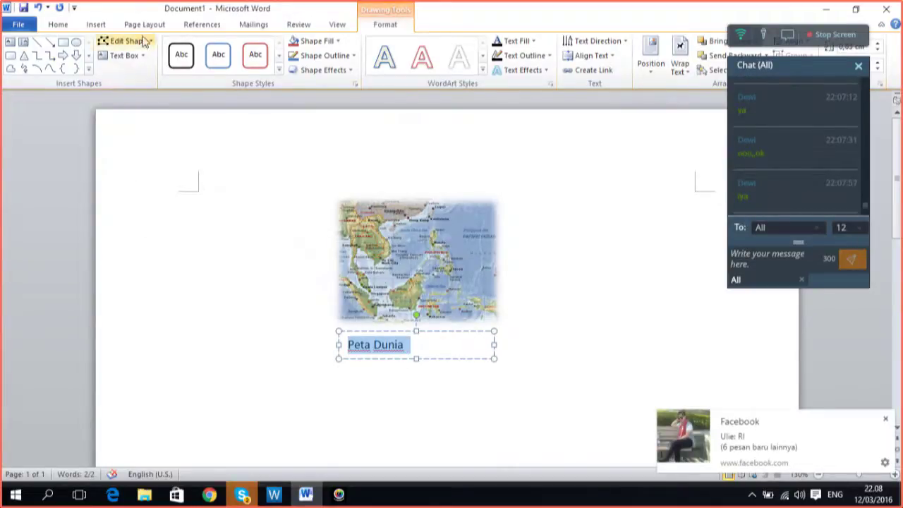
left_click(59, 25)
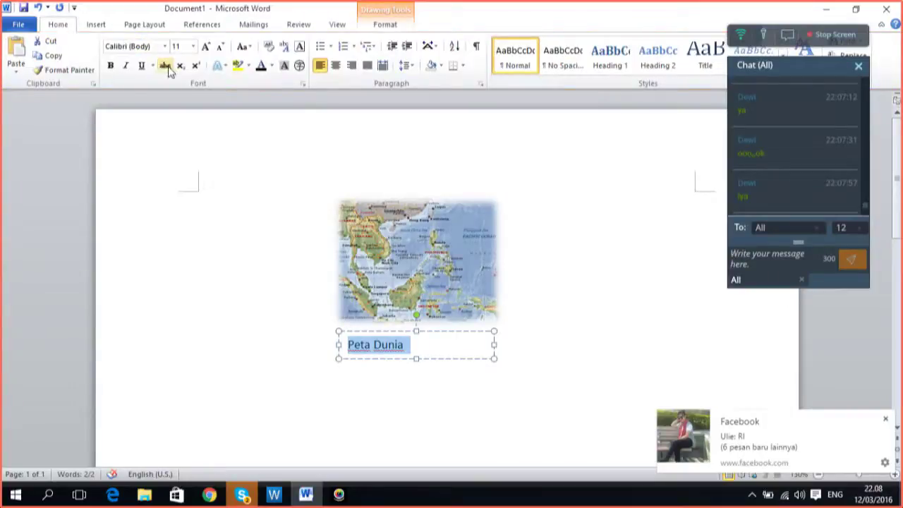
left_click(336, 65)
left_click(577, 230)
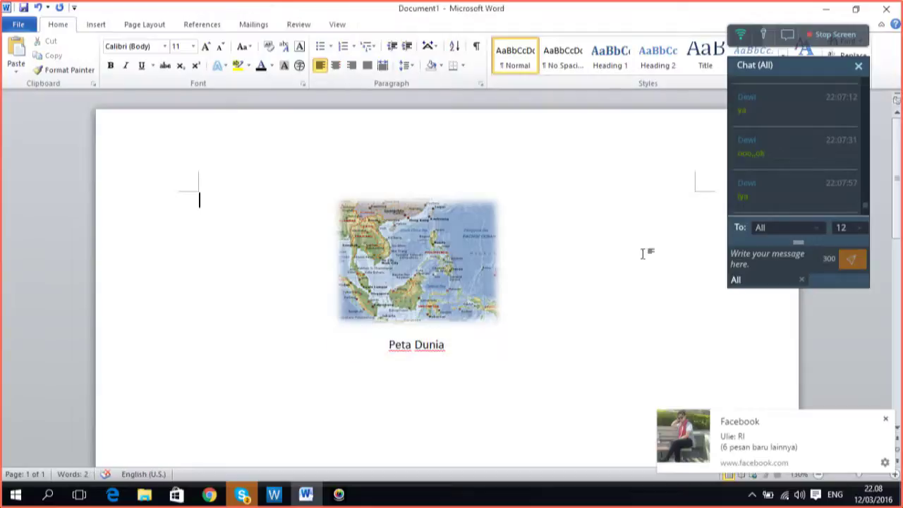
left_click(802, 438)
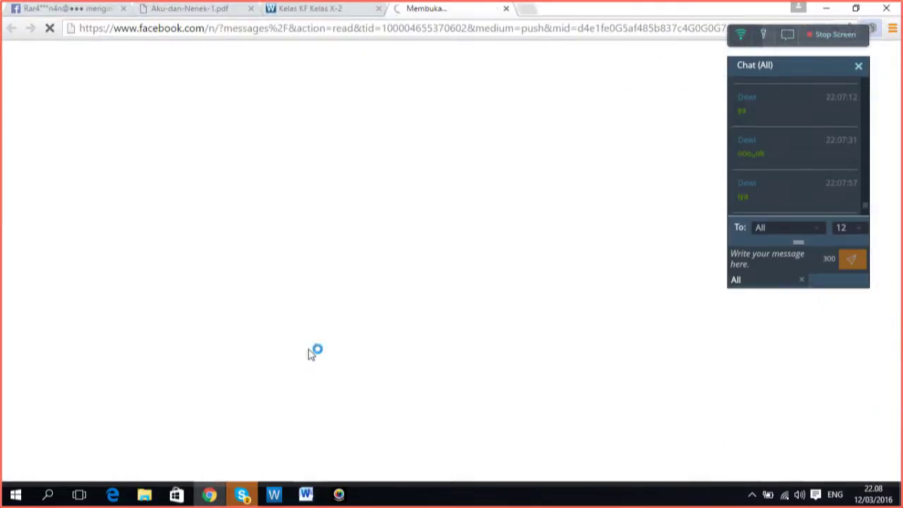
left_click(505, 9)
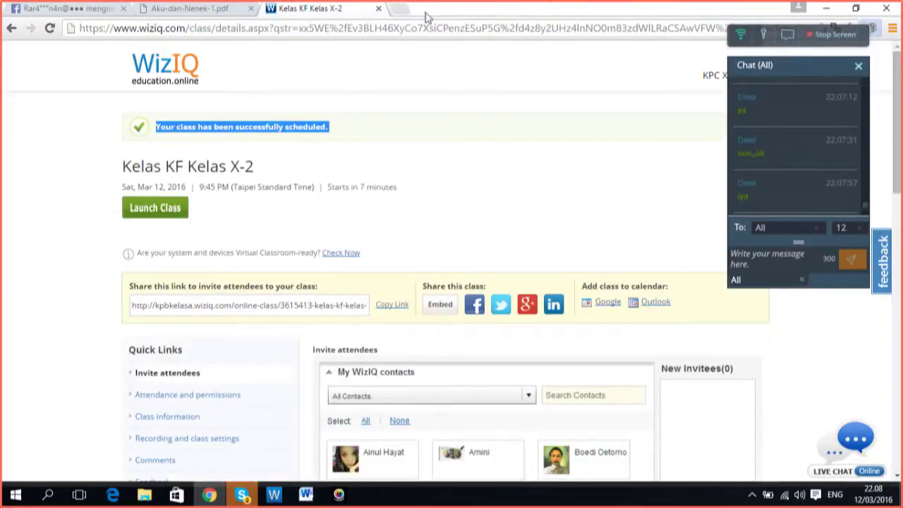
left_click(305, 498)
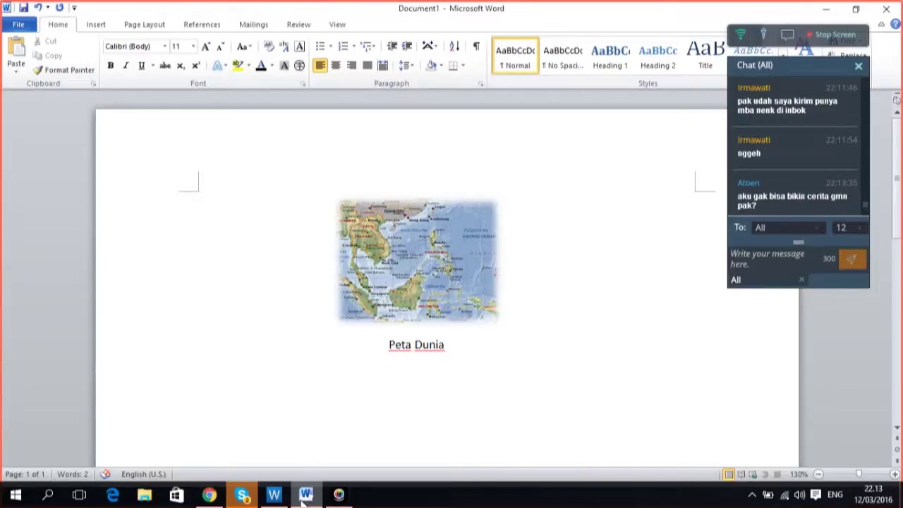
left_click(764, 35)
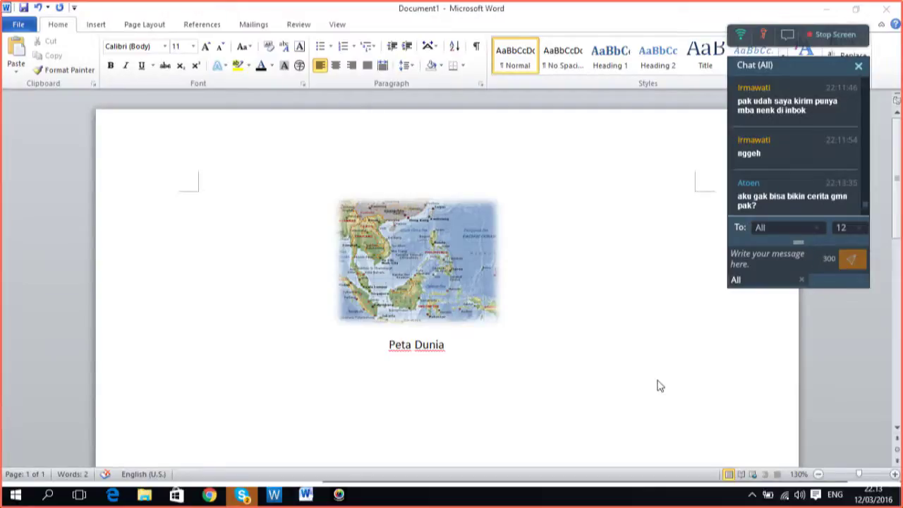
left_click(272, 501)
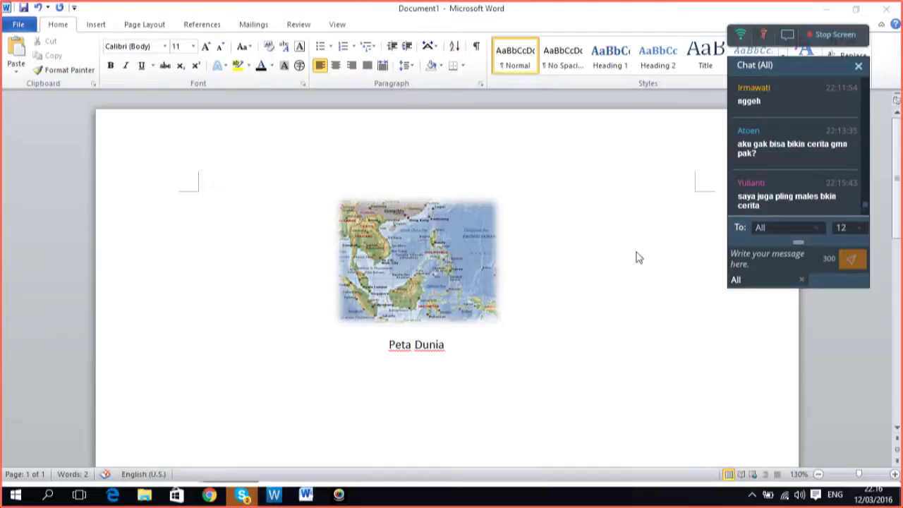
left_click(768, 35)
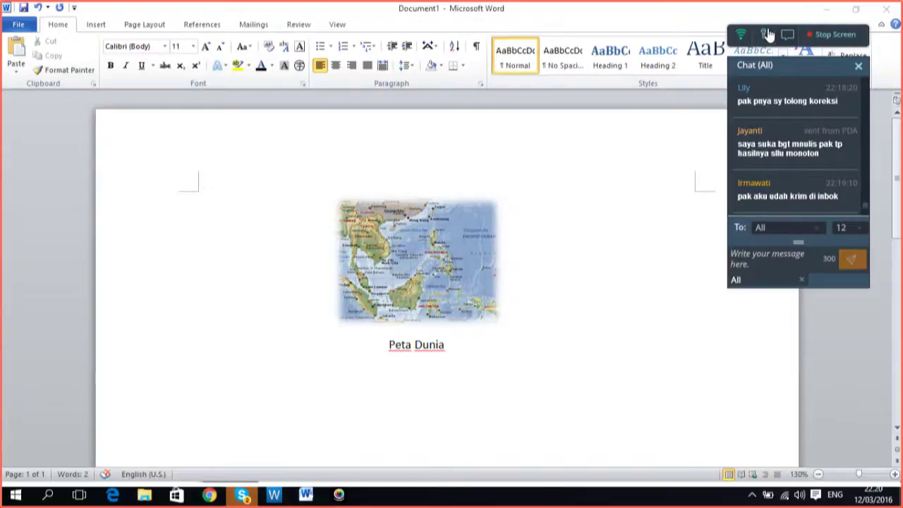
- Switch to Chrome, close the Aku-dan-Nenek-1.pdf page and show the Facebook messages
left_click(201, 497)
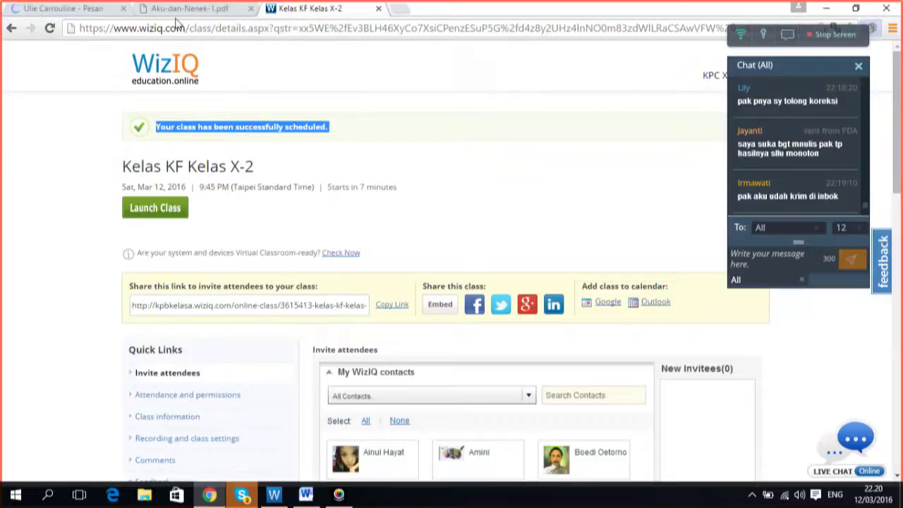
left_click(250, 9)
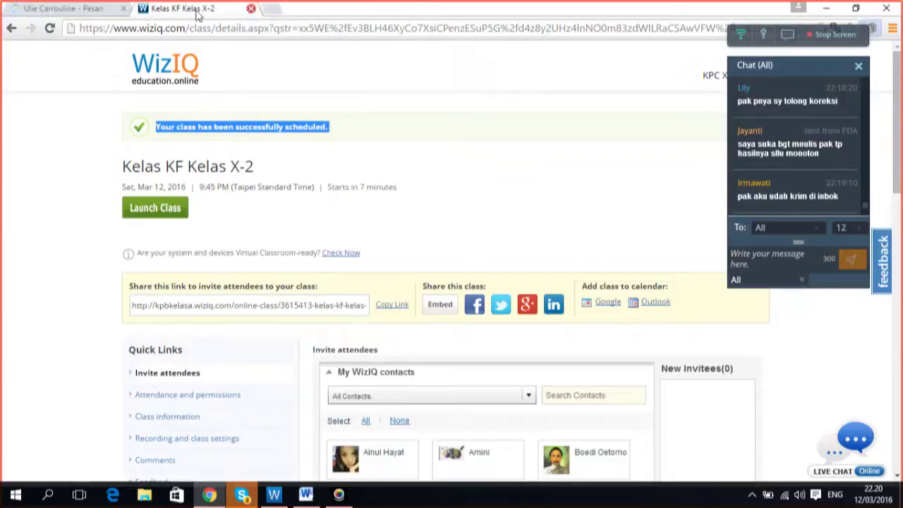
left_click(83, 8)
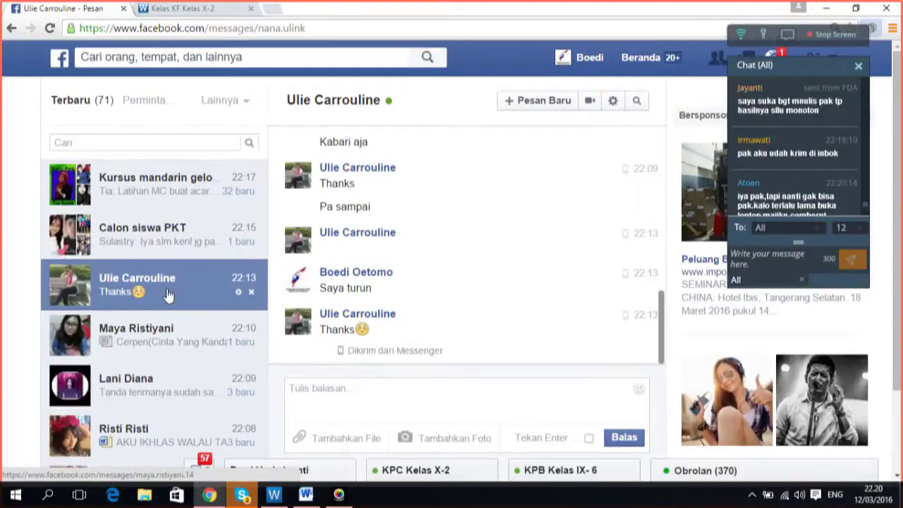
- Download the attachment Cerpen(Cinta Yang Kandas Karena Perbedaan Keyakinan).pdf from the student's conversation and open it
left_click(167, 340)
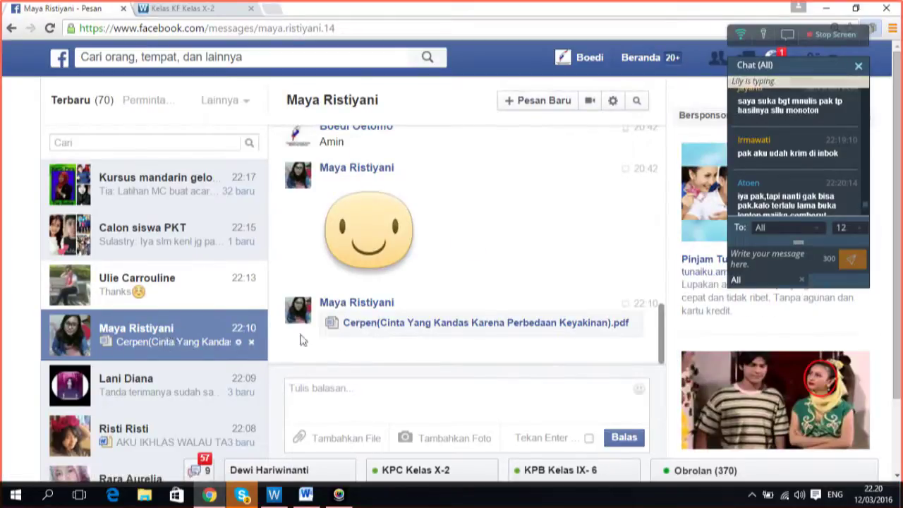
left_click(428, 326)
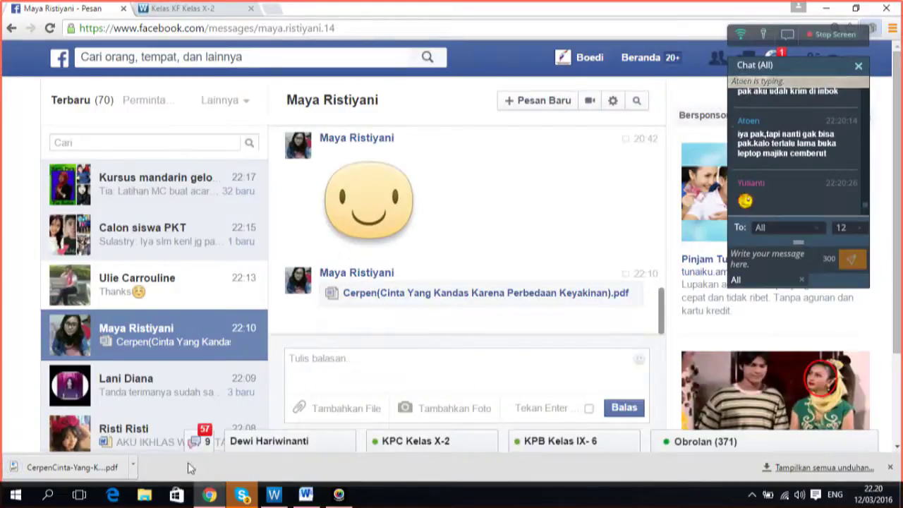
left_click(132, 466)
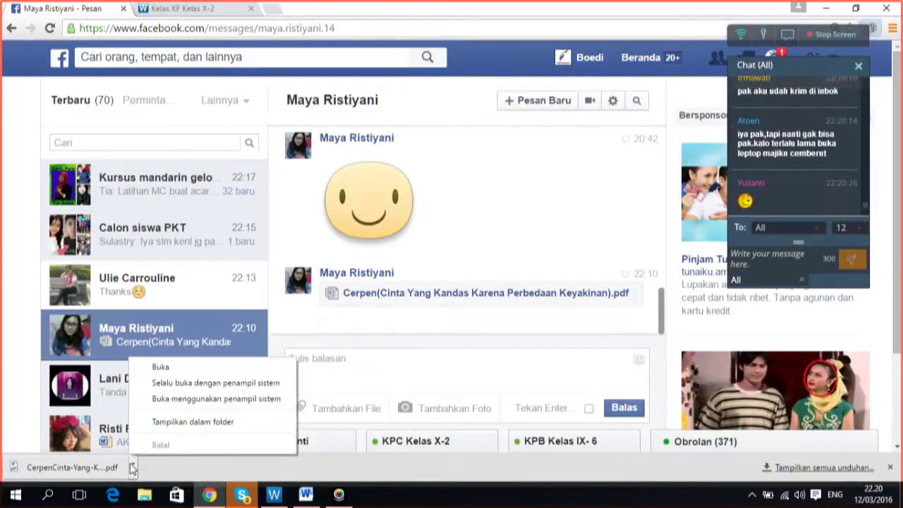
left_click(204, 367)
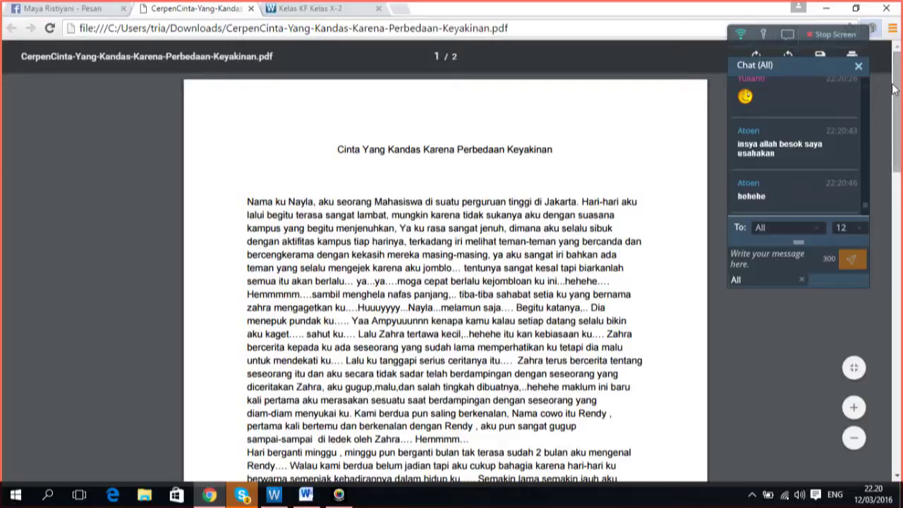
- Look through the short story PDF from its title to its ending and return to the beginning
left_click_drag(897, 89, 897, 339)
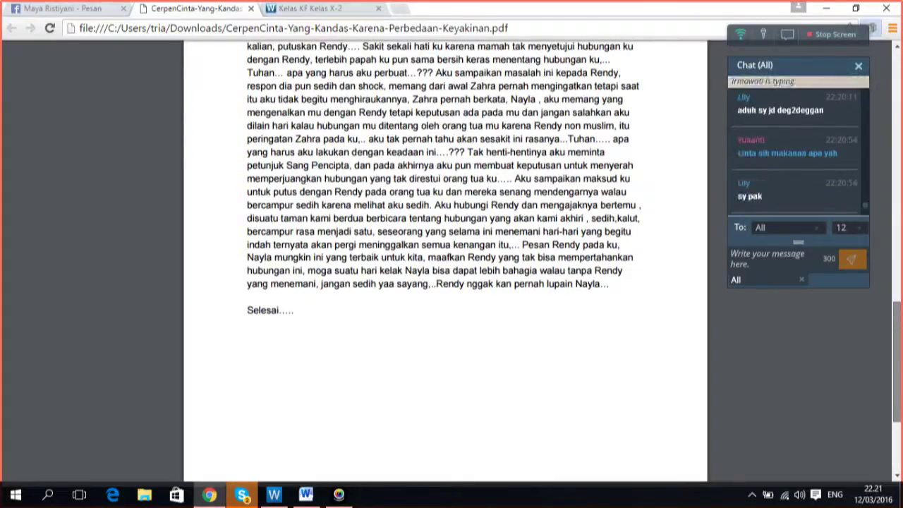
left_click_drag(897, 343, 898, 101)
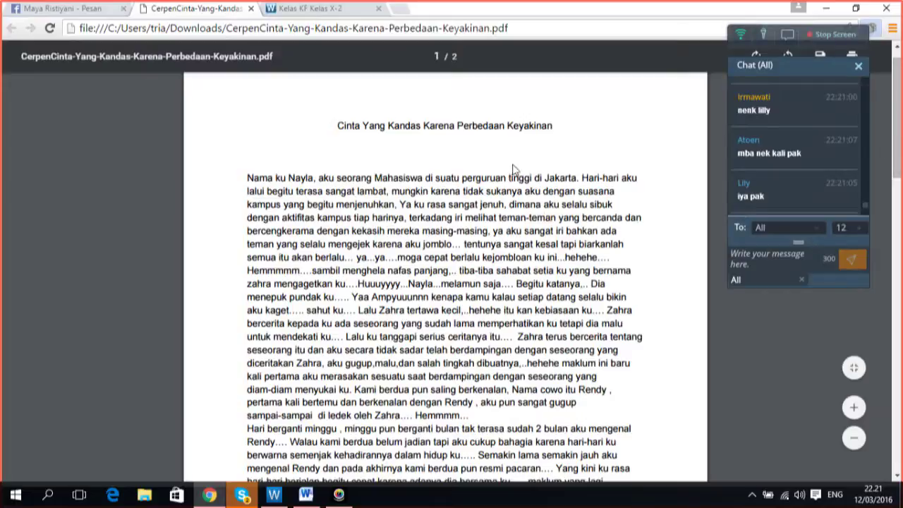
left_click(902, 178)
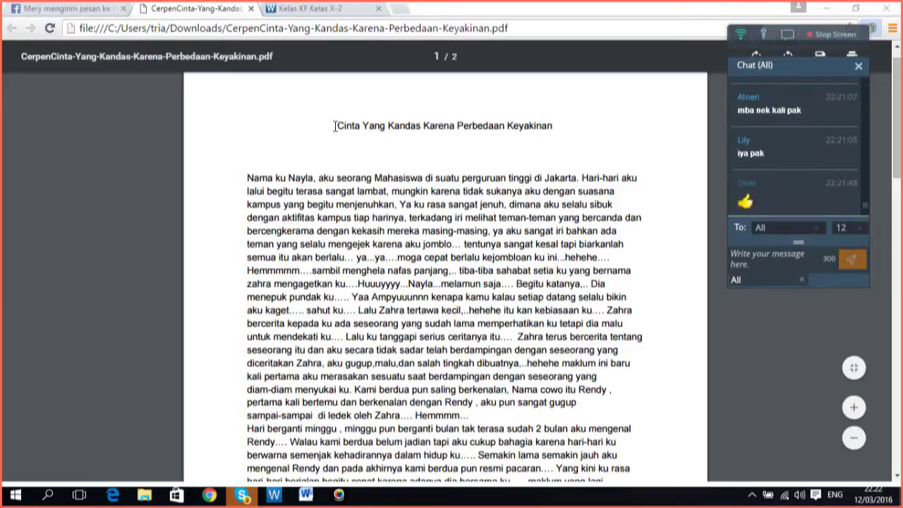
- Select the entire short story from its title through "Selesai....." on page 2 and copy it
left_click(247, 178)
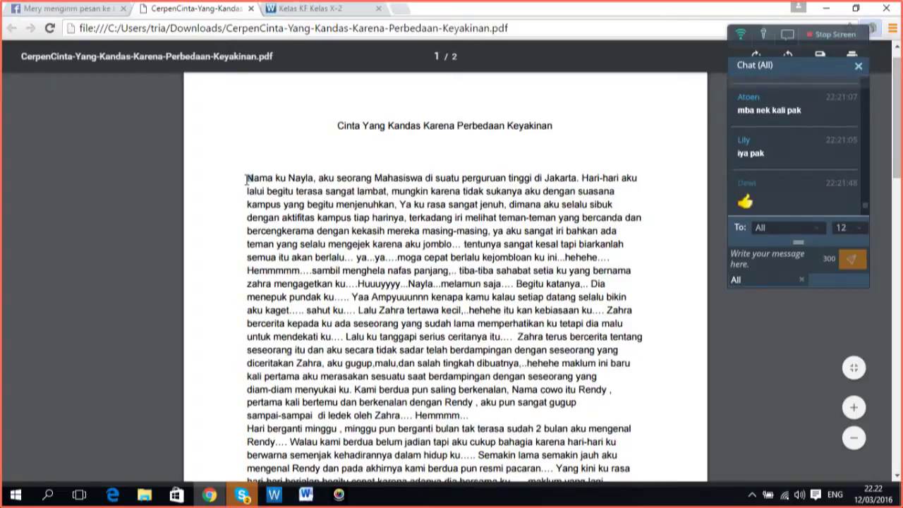
left_click_drag(247, 178, 266, 192)
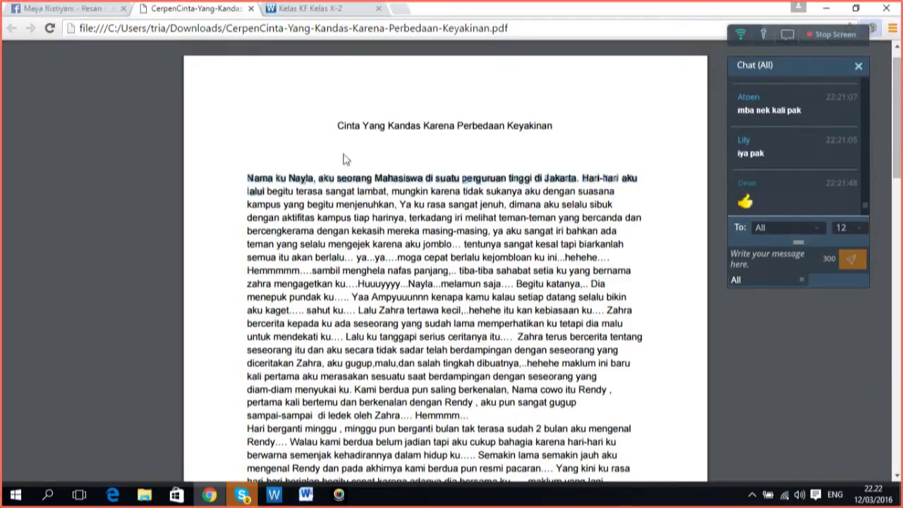
left_click(344, 158)
left_click_drag(339, 125, 608, 490)
scroll(609, 489, "down", 3)
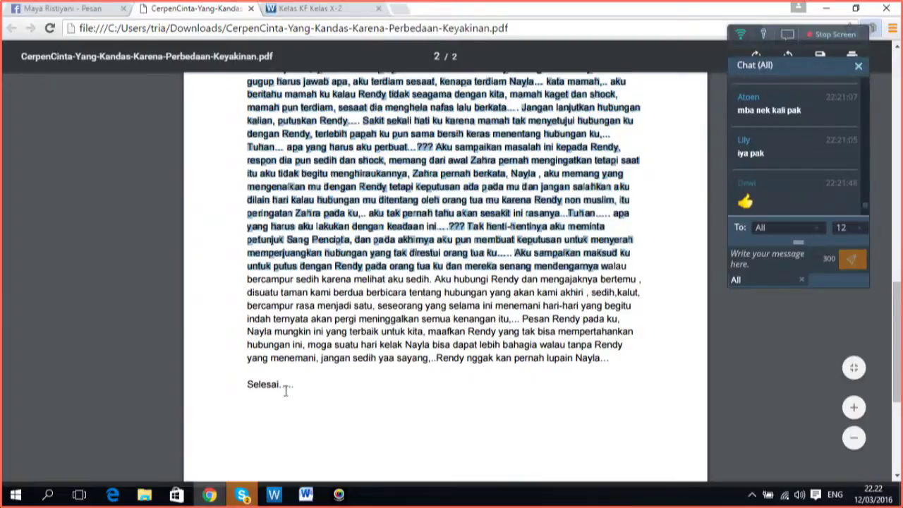
left_click(334, 407, "shift")
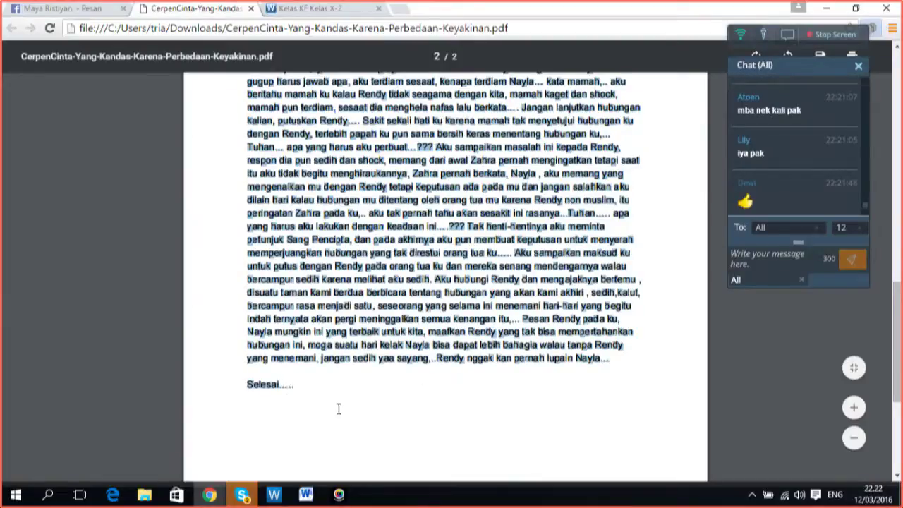
right_click(275, 384)
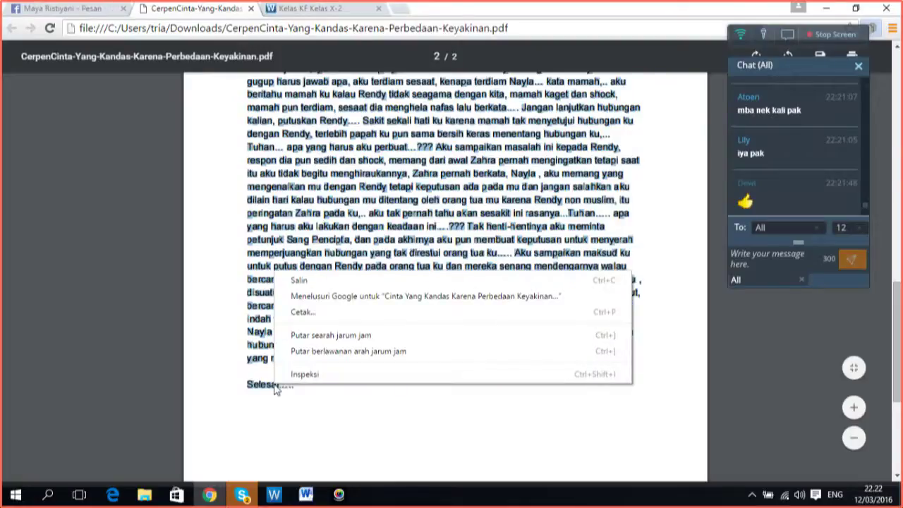
left_click(339, 282)
- Switch to the Word document and delete the map picture and its Peta Dunia caption box
left_click(306, 495)
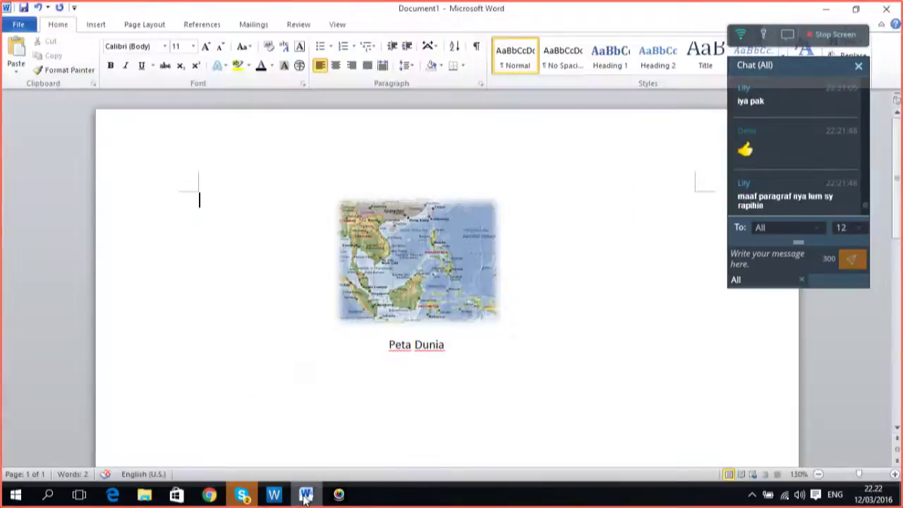
left_click(476, 250)
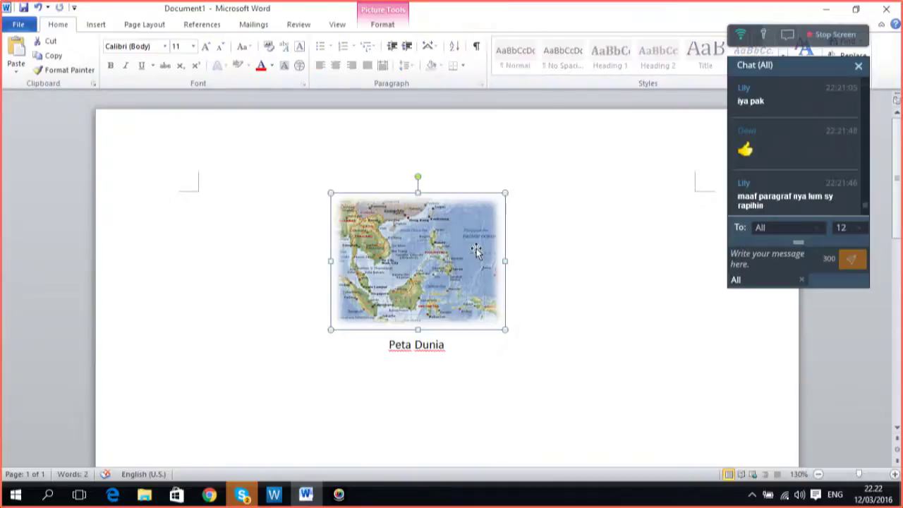
key("Delete")
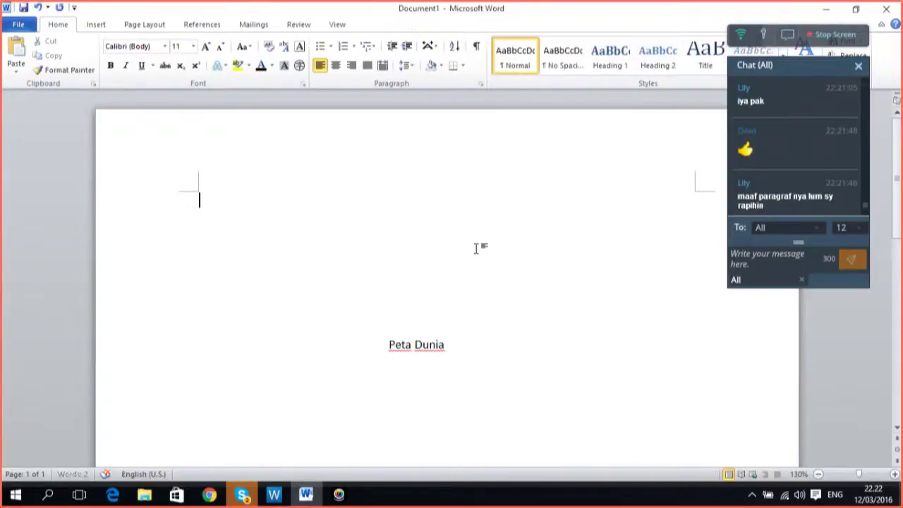
left_click(431, 360)
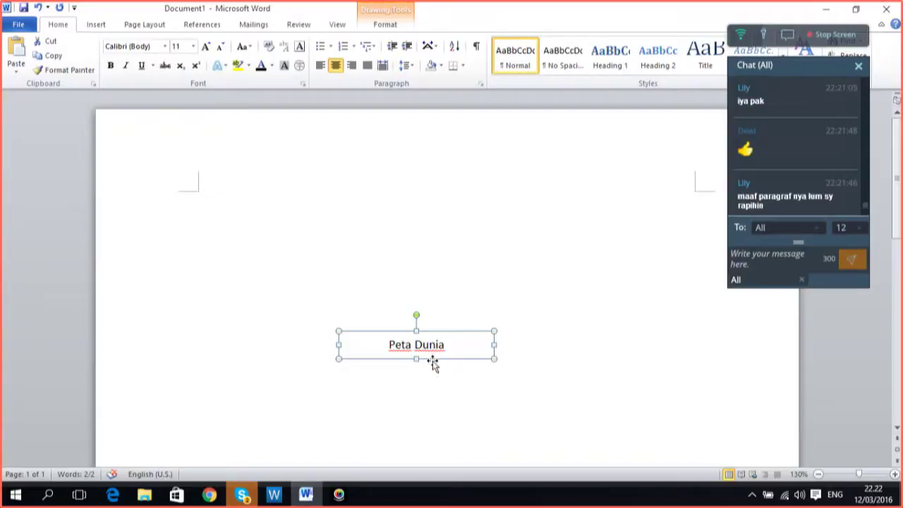
key("Delete")
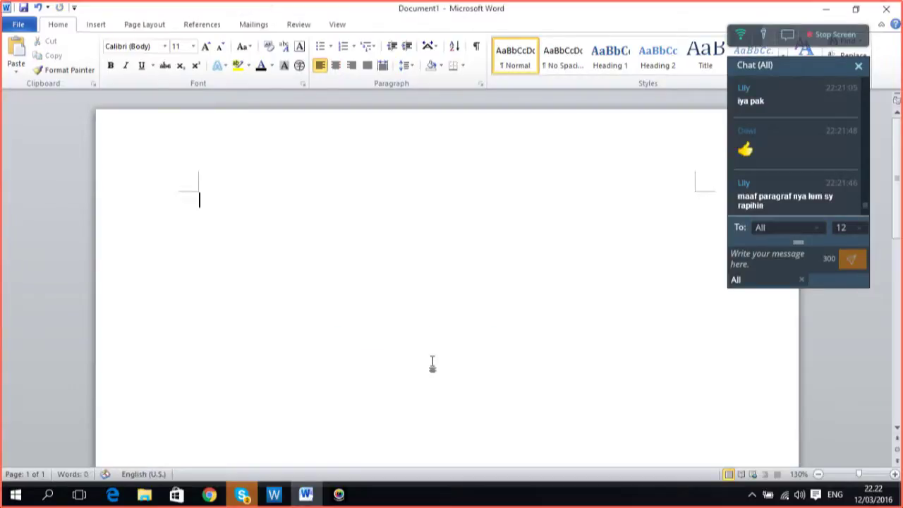
- Try to paste the clipboard contents into the empty document, and undo the paste
right_click(227, 233)
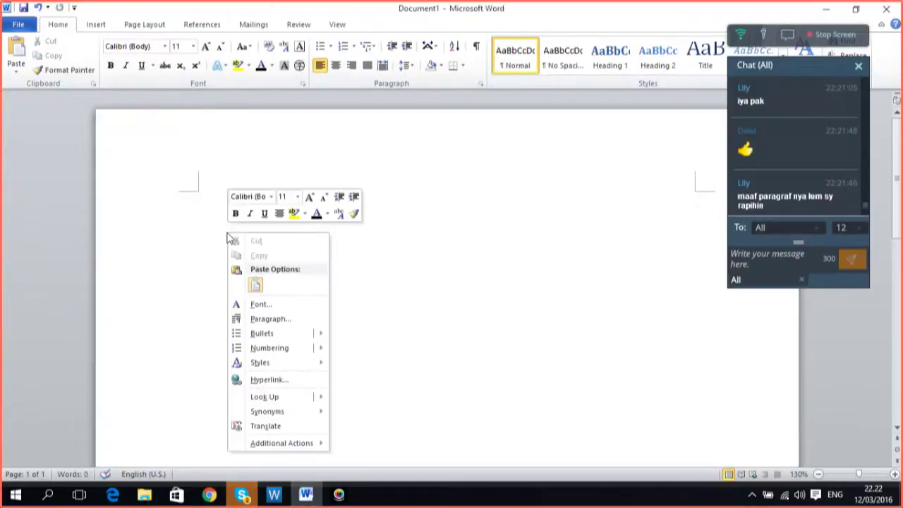
left_click(250, 288)
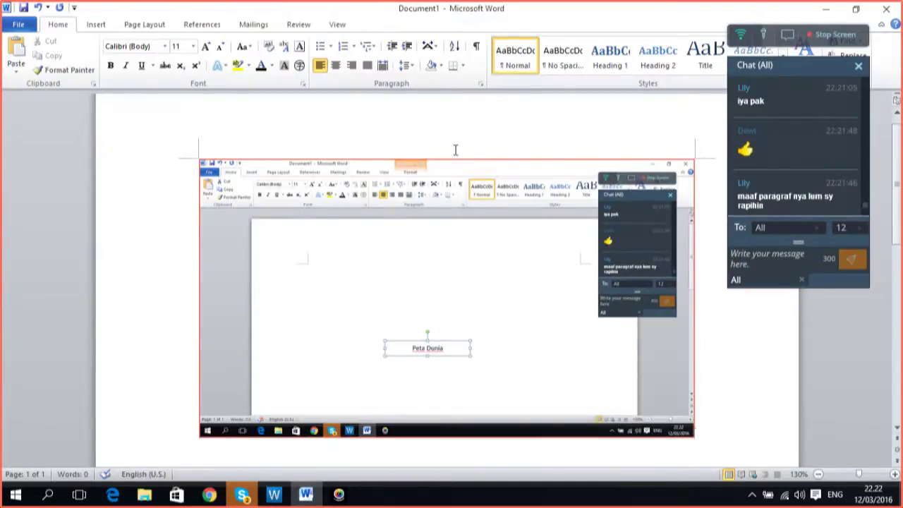
key("ctrl+z")
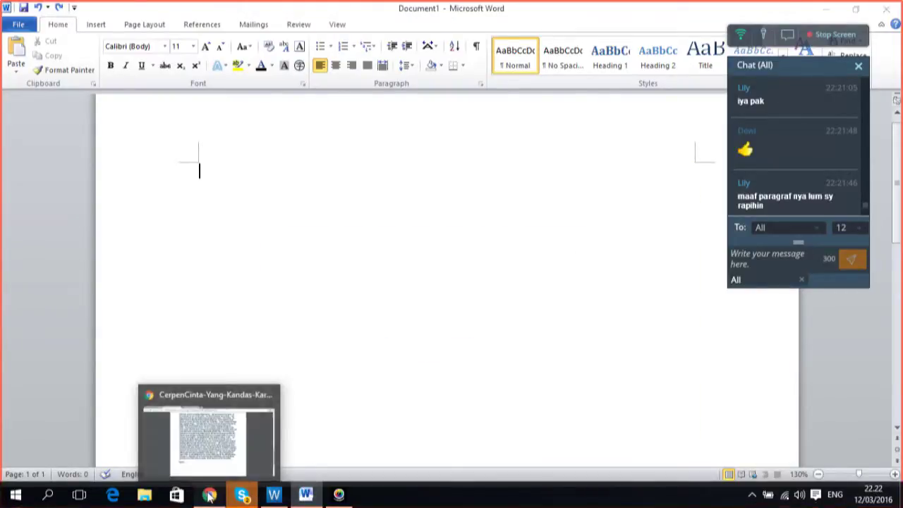
- Copy the selected story text from the PDF in Chrome again and paste it into the Word document with source formatting
left_click(209, 438)
right_click(294, 358)
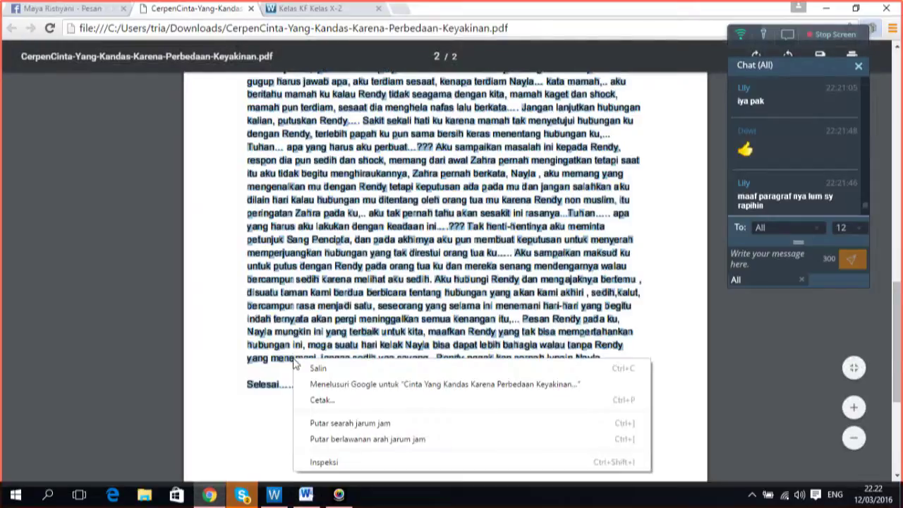
left_click(313, 366)
left_click(305, 494)
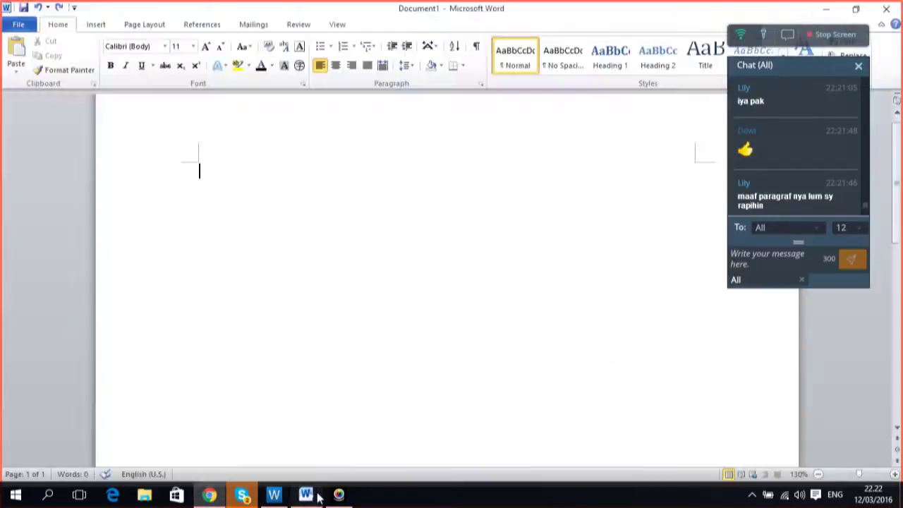
right_click(323, 311)
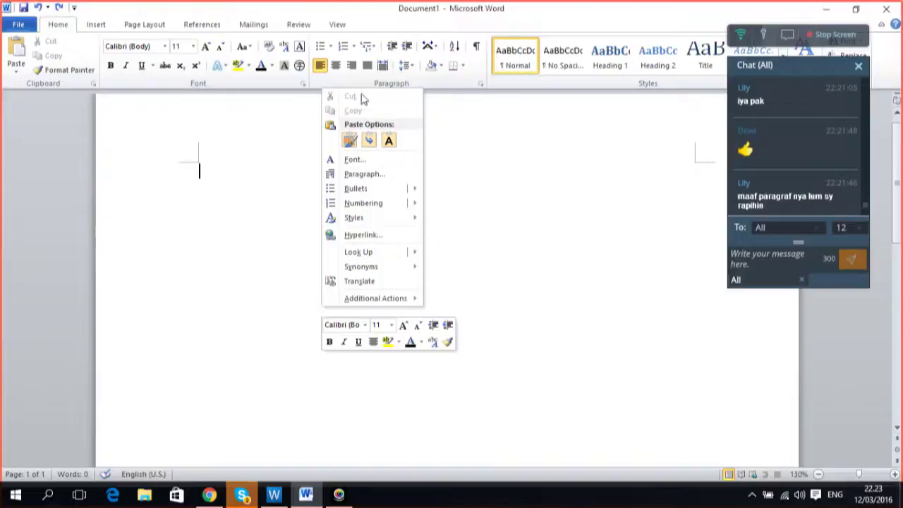
left_click(351, 141)
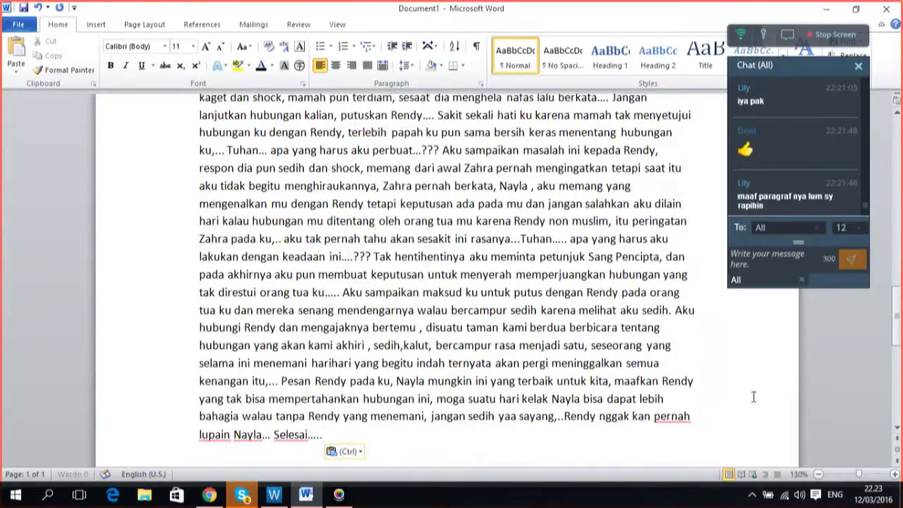
- Split the opening line after "Cinta Yang Kandas Karena Perbedaan" so the text from "Keyakinan" starts a new paragraph
left_click(818, 474)
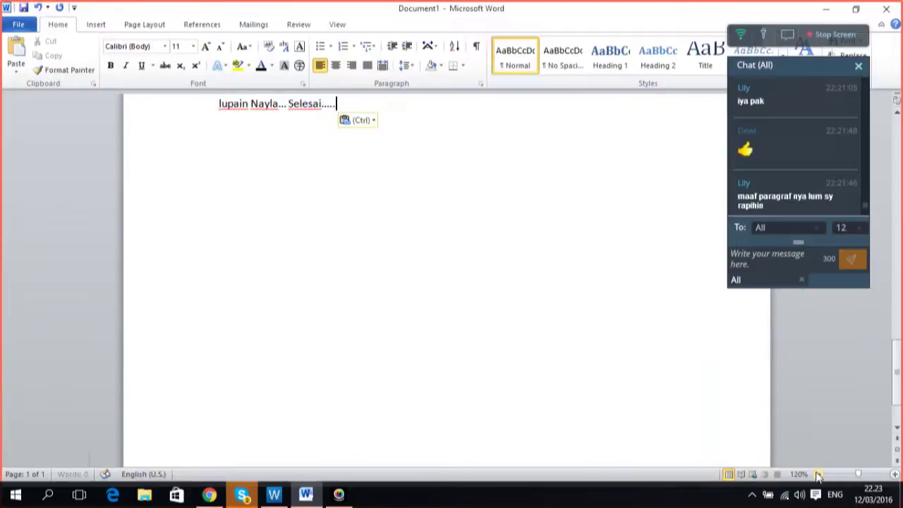
left_click(818, 474)
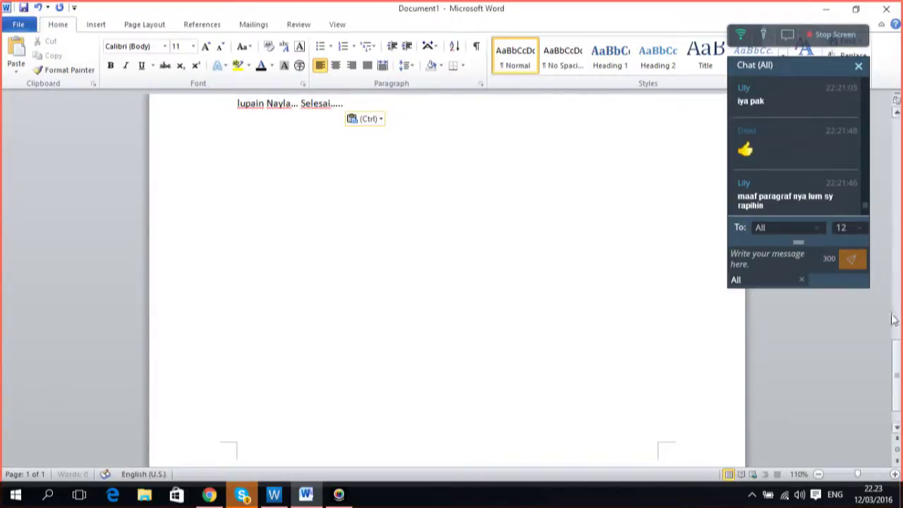
left_click_drag(896, 367, 896, 354)
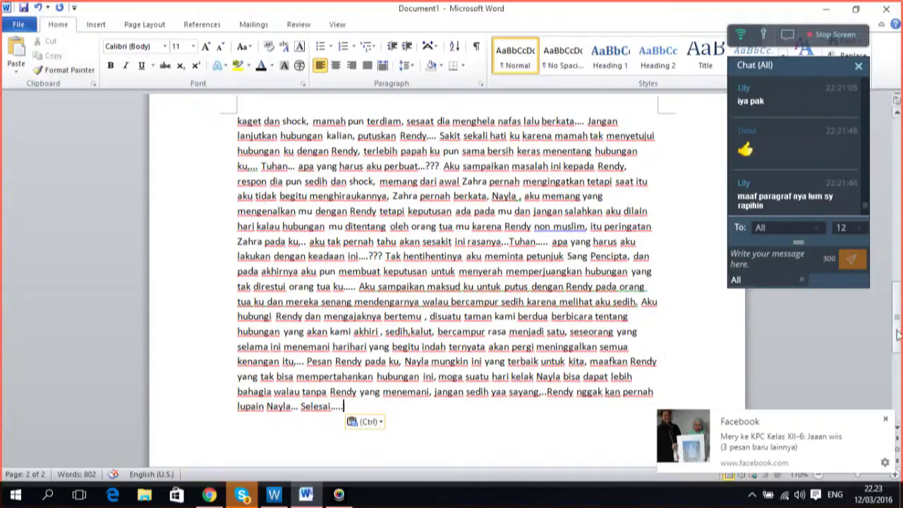
left_click_drag(899, 335, 901, 140)
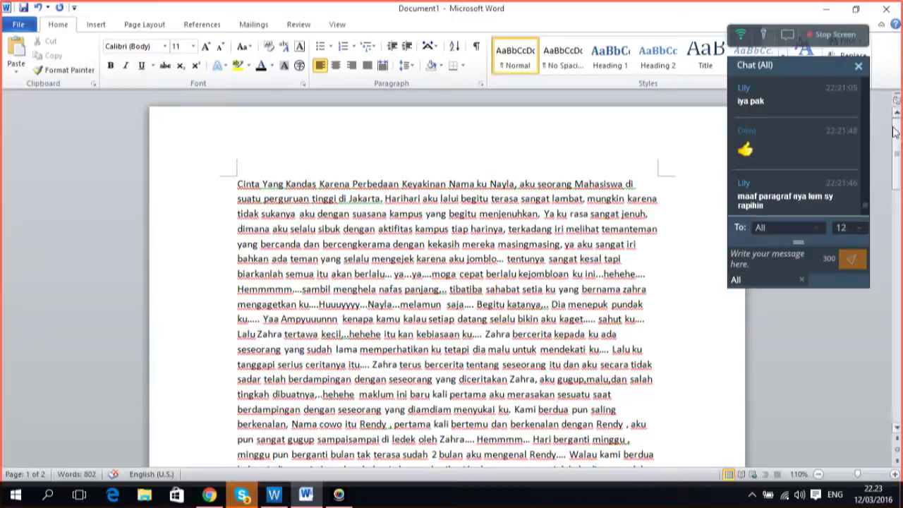
left_click_drag(894, 130, 872, 115)
left_click(401, 183)
key("Return")
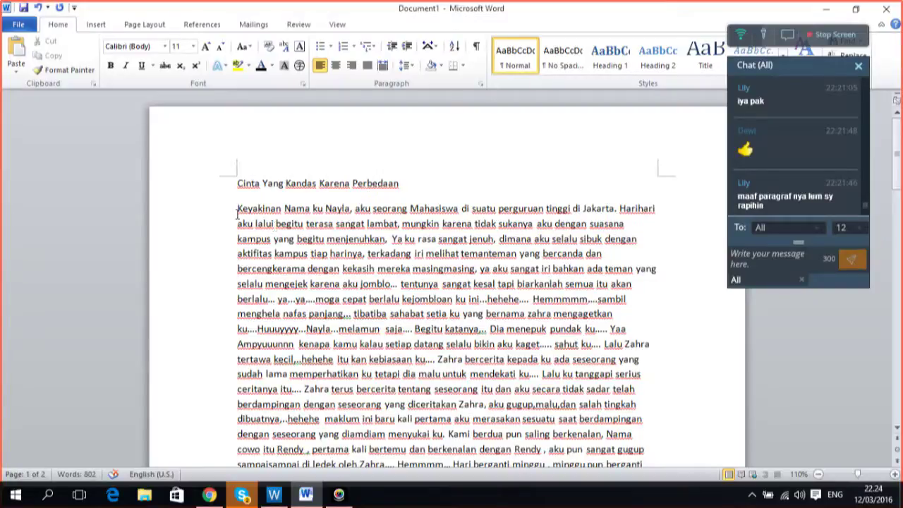
left_click_drag(237, 209, 423, 441)
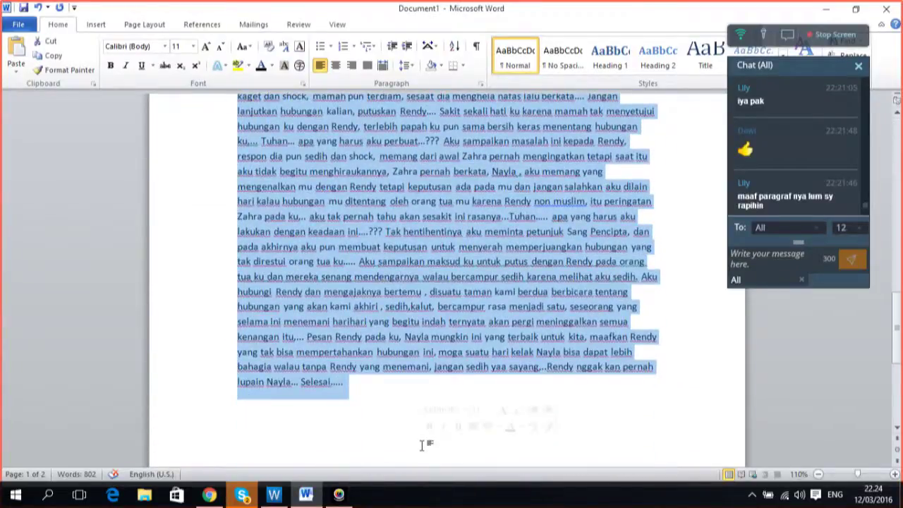
left_click(848, 309)
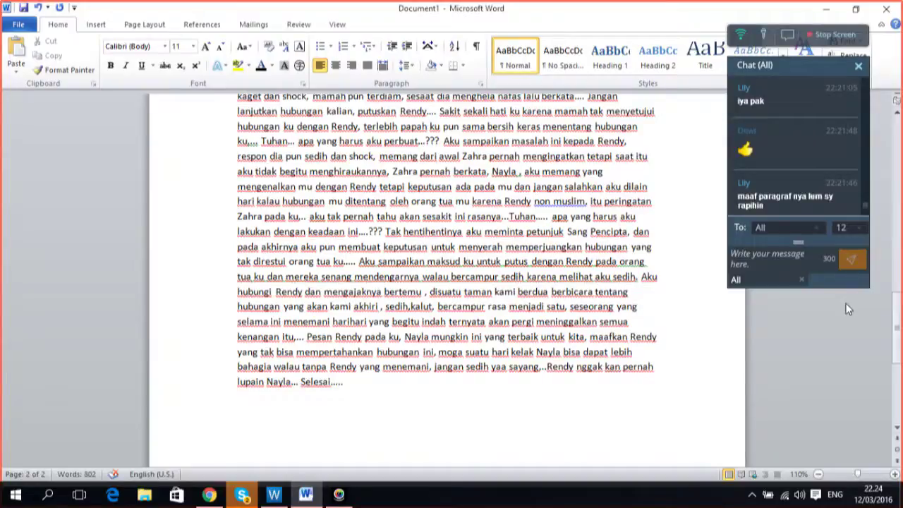
right_click(897, 321)
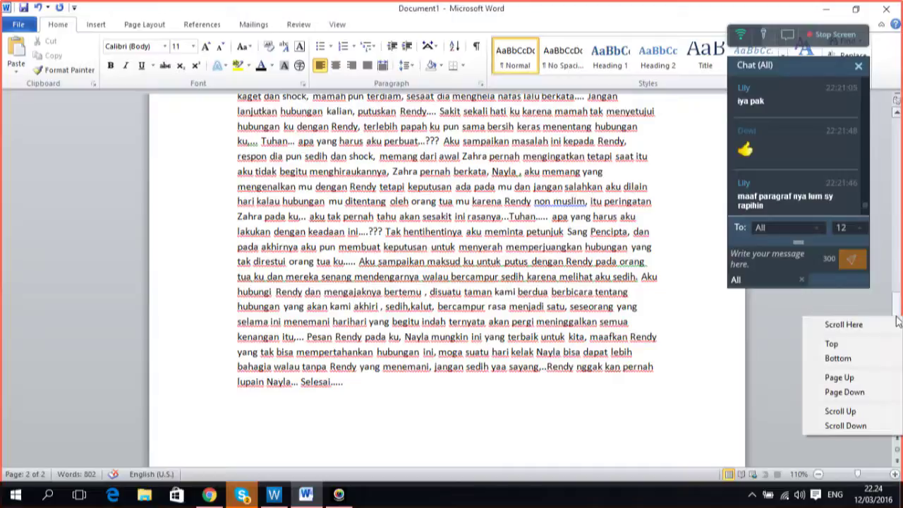
left_click(897, 321)
left_click_drag(897, 314, 897, 137)
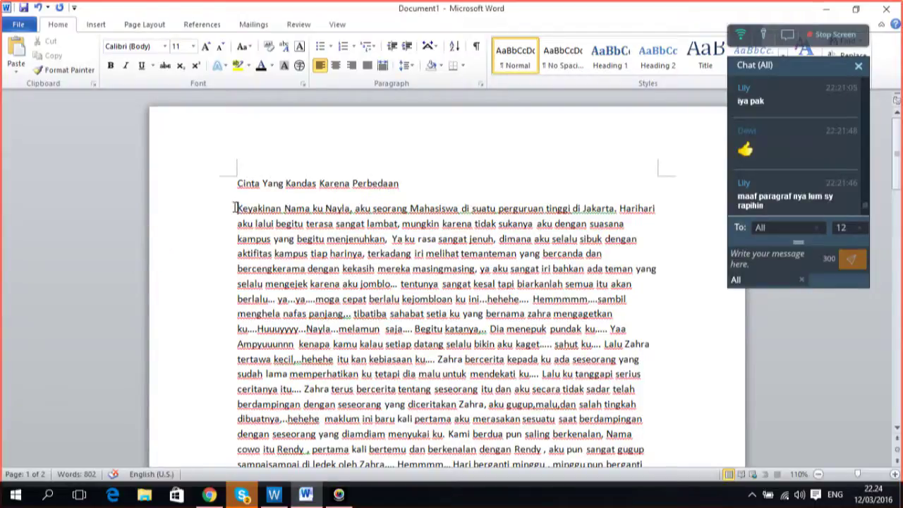
left_click_drag(235, 208, 202, 286)
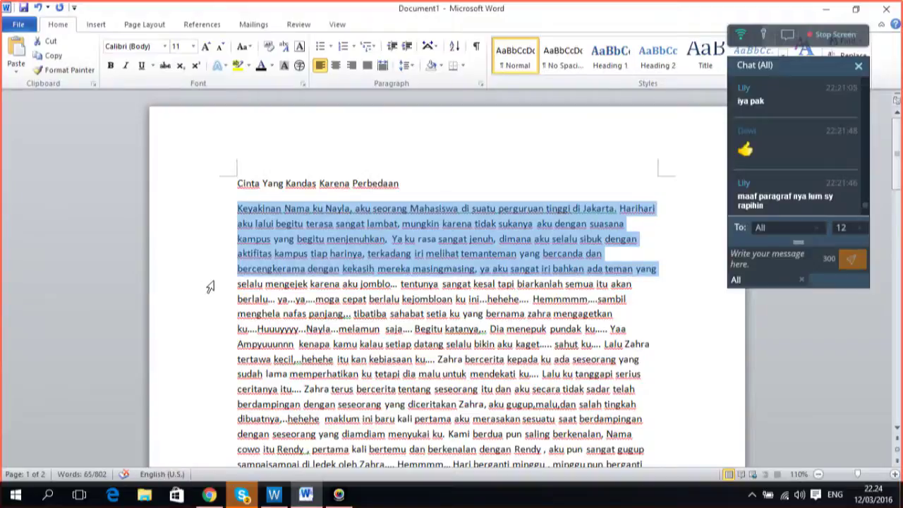
left_click(210, 286)
left_click(235, 208)
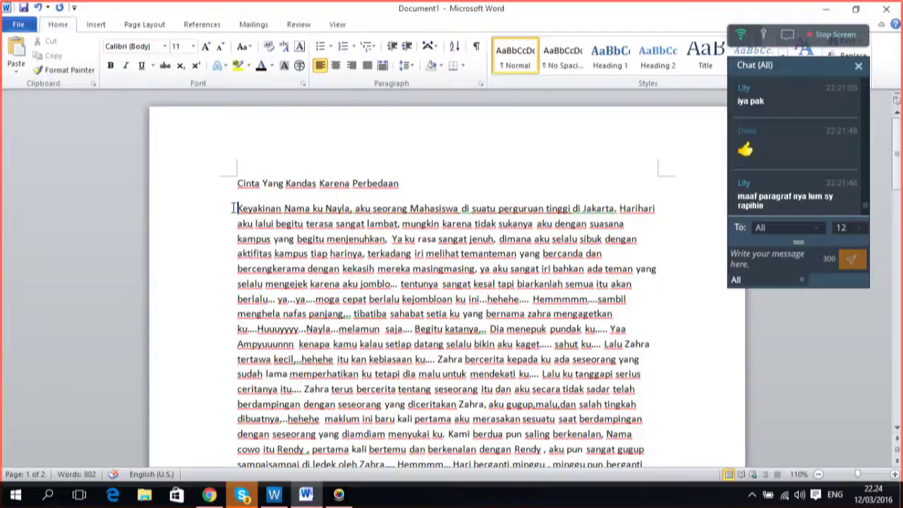
- Justify the story's body text from "Keyakinan" to "Selesai....." and set its line spacing to 1,5
left_click_drag(232, 207, 242, 494)
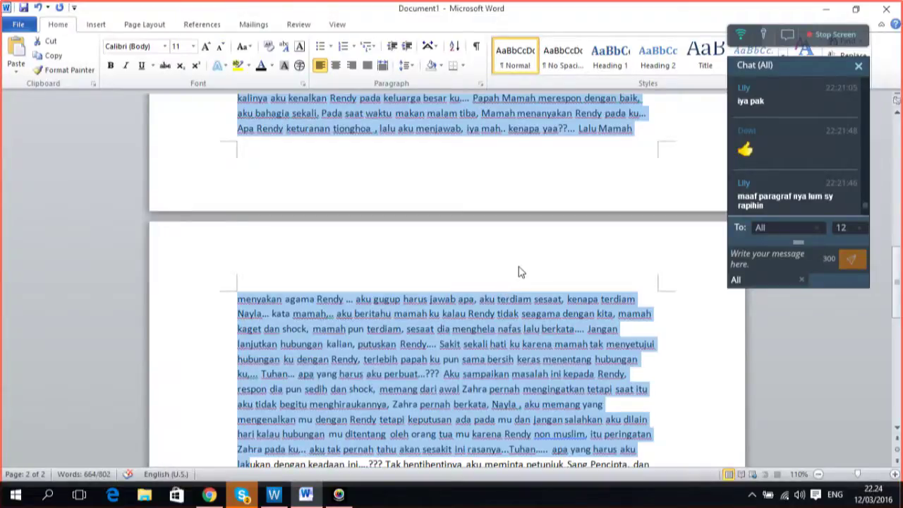
key("shift+Down")
key("shift+Down")
key("shift+Down")
key("shift+Down")
key("shift+Down")
key("shift+Down")
key("shift+Down")
key("shift+Down")
key("shift+Down")
key("shift+Down")
key("shift+Down")
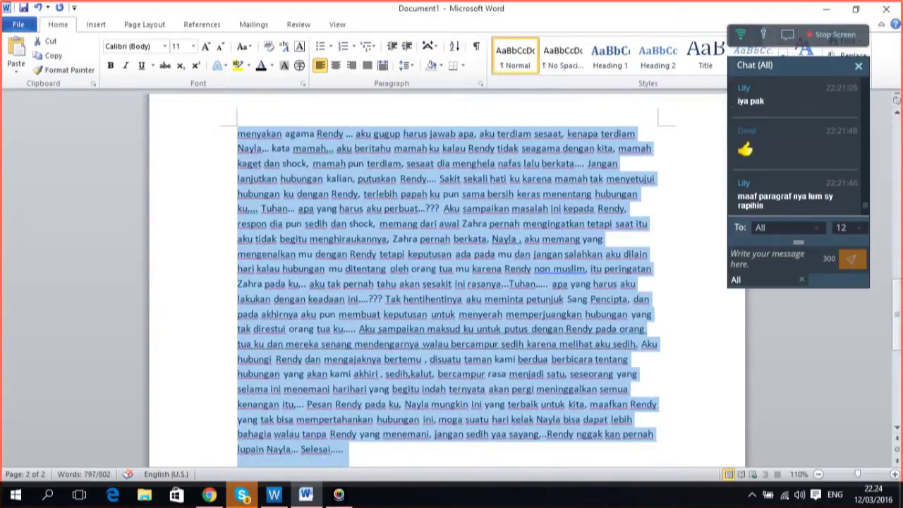
left_click_drag(897, 289, 896, 141)
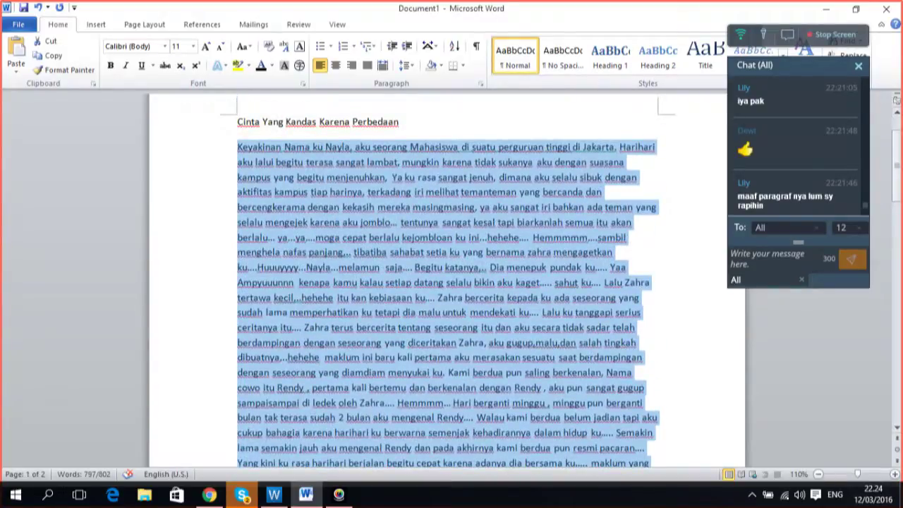
left_click(369, 65)
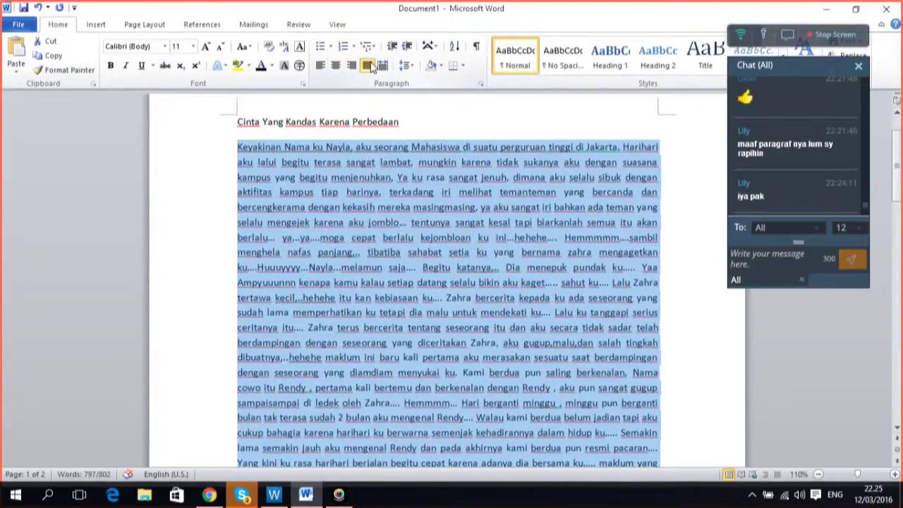
left_click(407, 66)
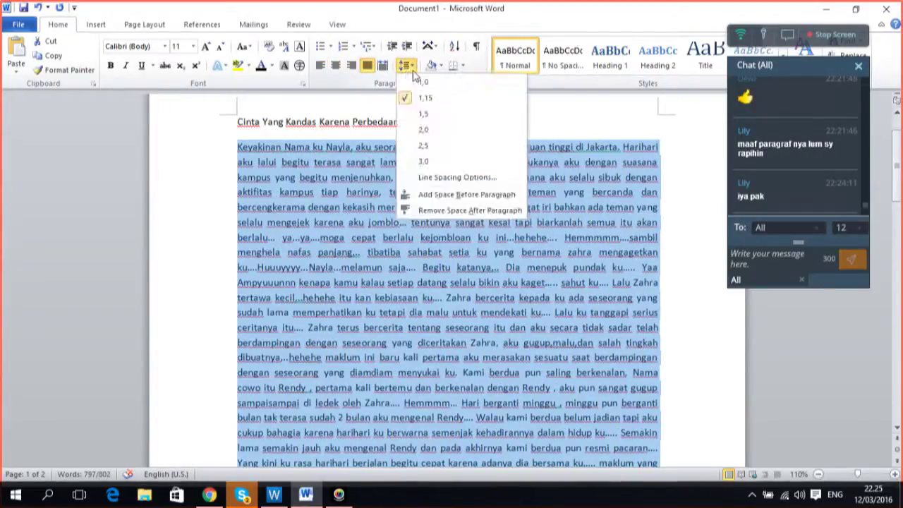
left_click(422, 115)
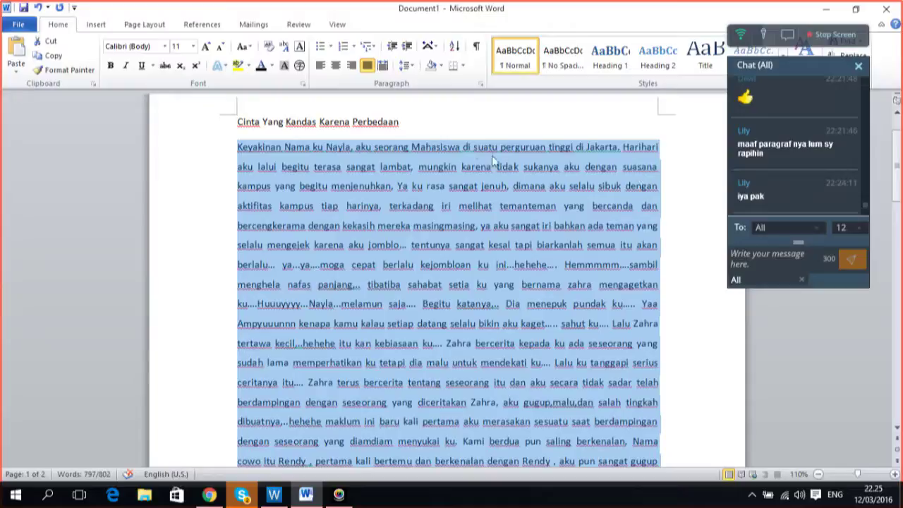
- Format the story title "Cinta Yang Kandas Karena Perbedaan" in centred, bold uppercase
left_click_drag(425, 127, 190, 129)
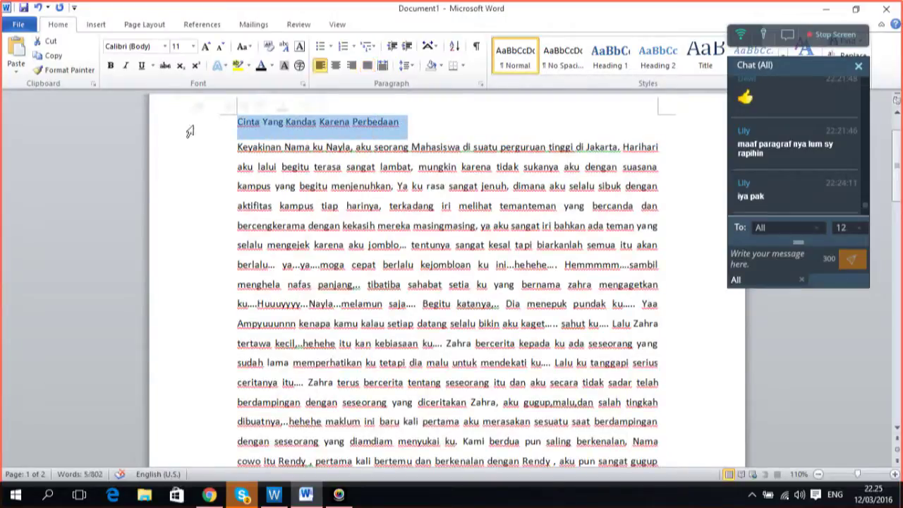
left_click(246, 47)
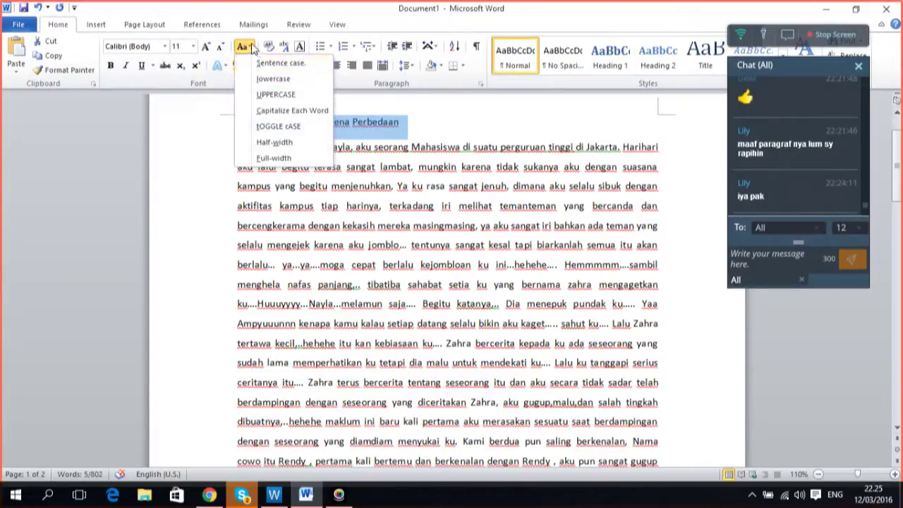
left_click(253, 47)
left_click(253, 46)
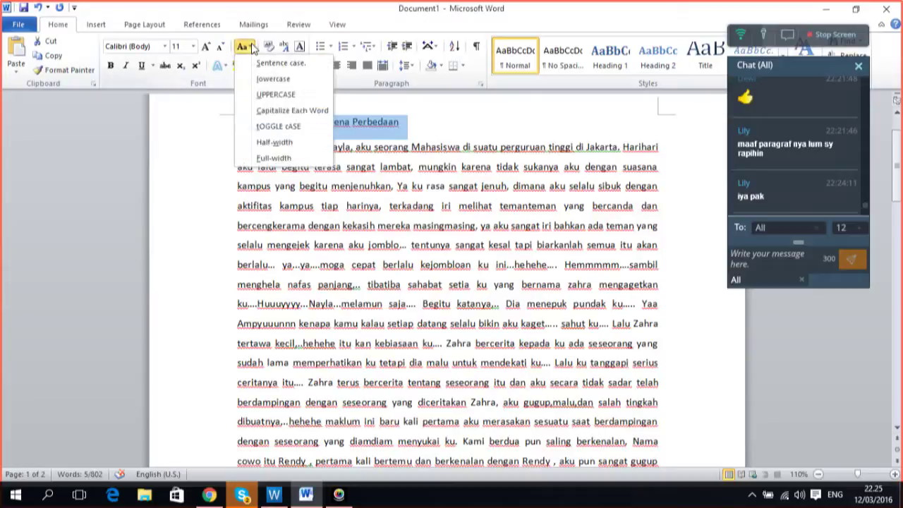
left_click(275, 93)
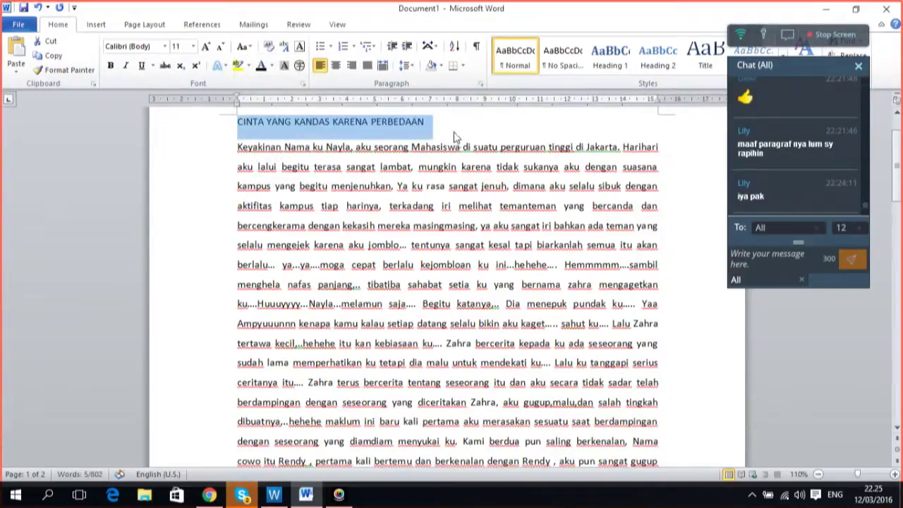
left_click(340, 68)
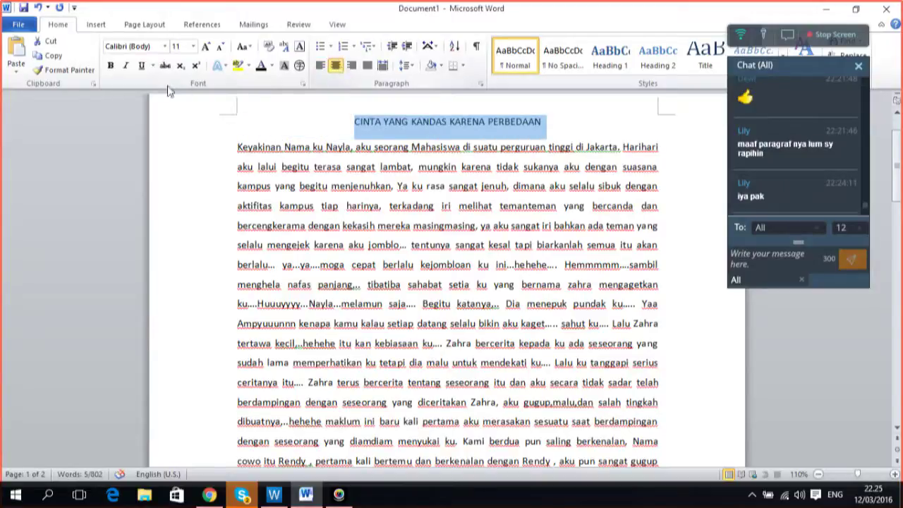
left_click(111, 66)
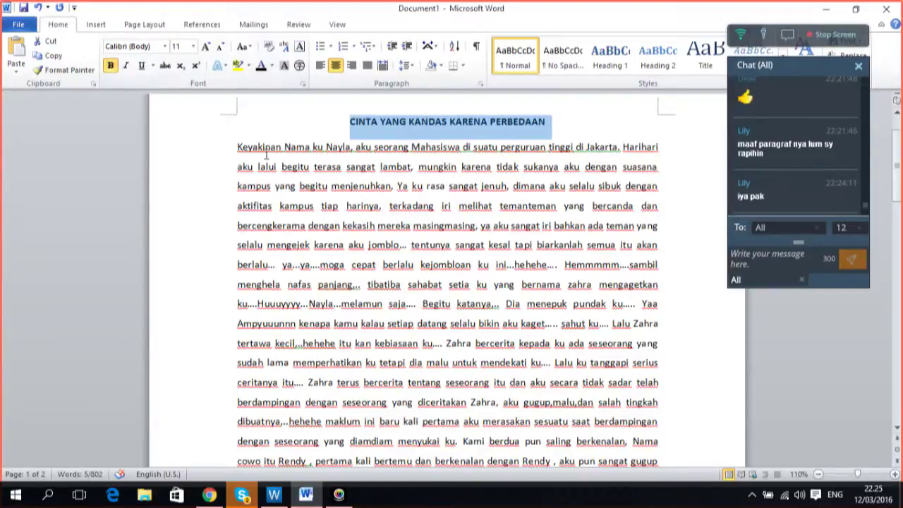
- Add a blank line above the story's body text and insert a solid blue WordArt letter "K" at its start
left_click(238, 146)
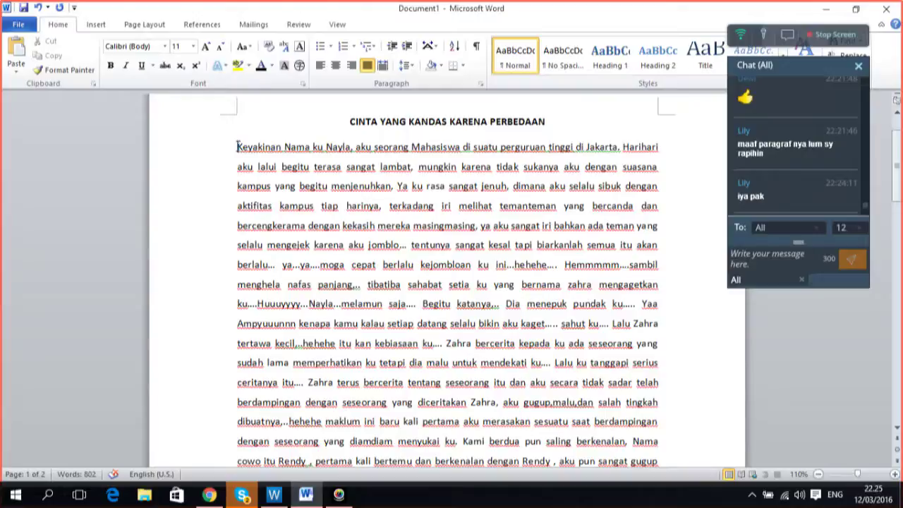
key("Return")
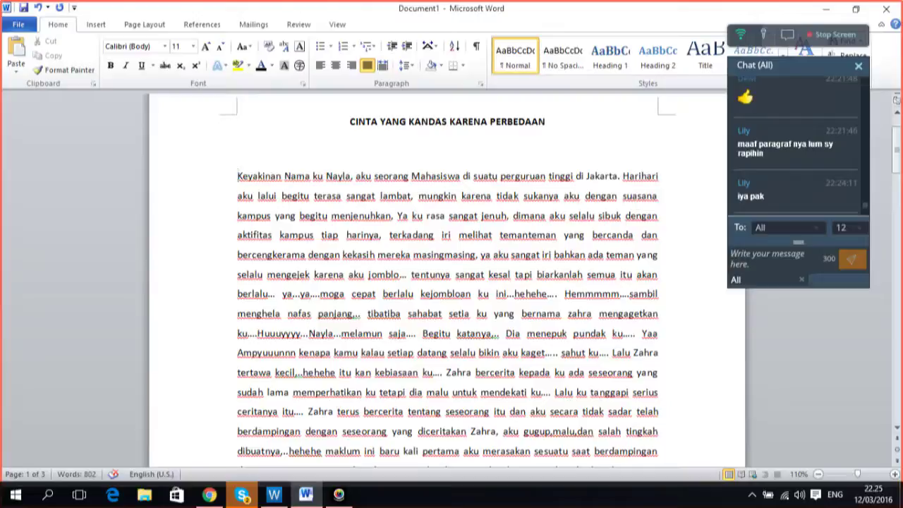
left_click(94, 24)
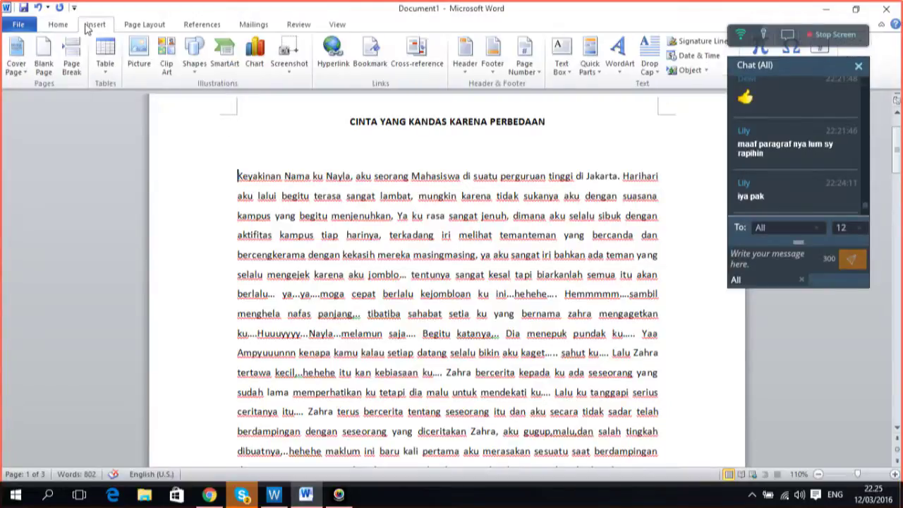
left_click(620, 62)
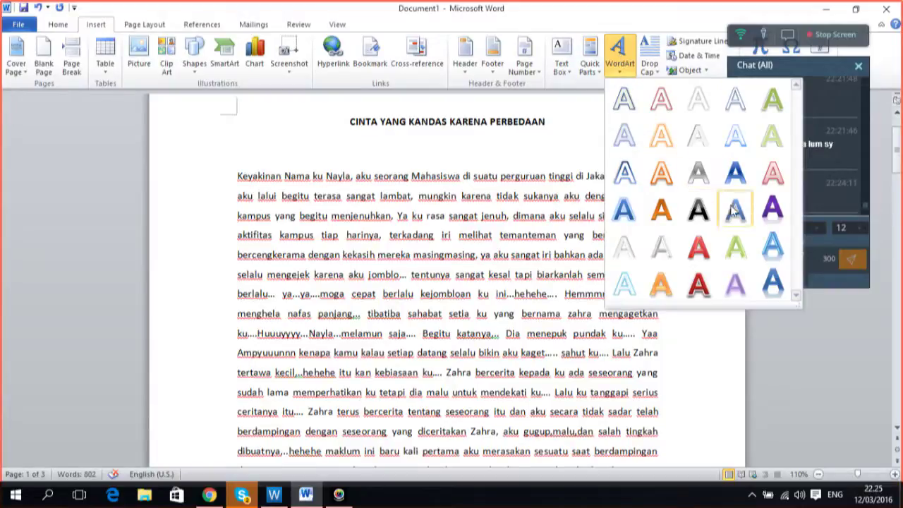
left_click(733, 176)
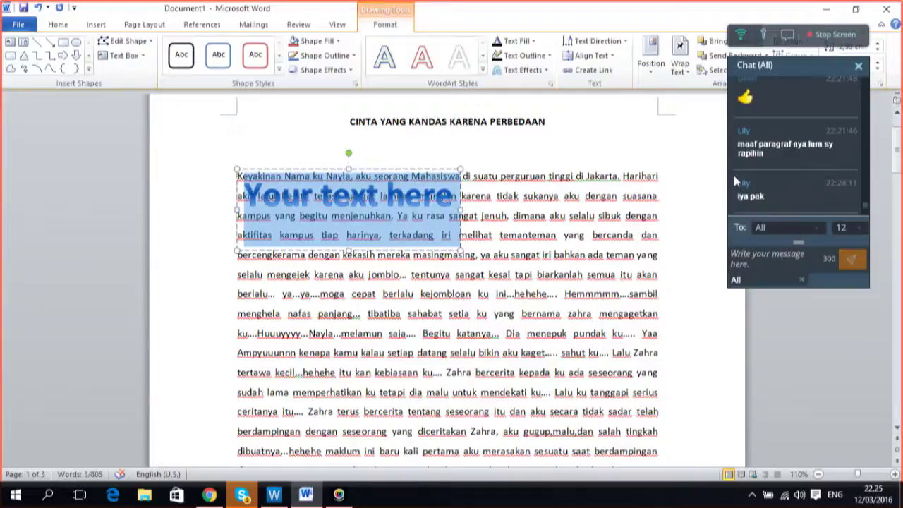
type("K")
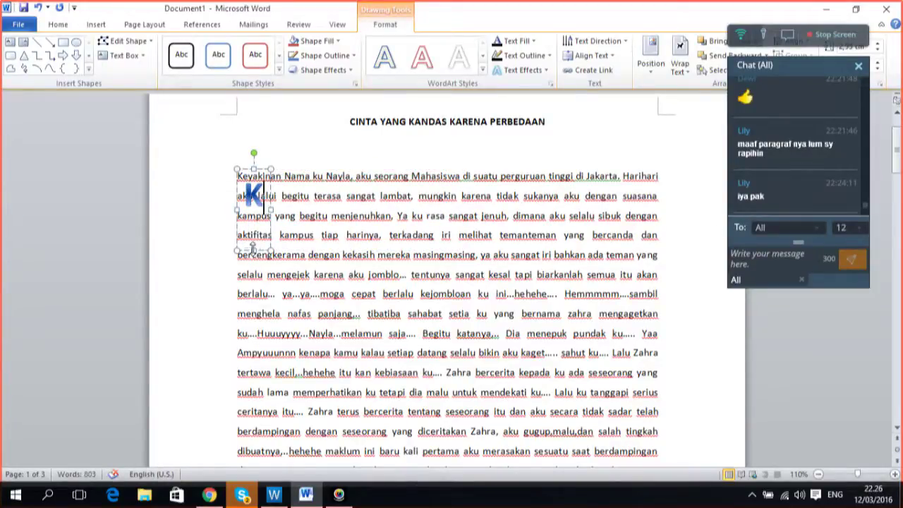
- Shrink the WordArt "K" box to about 1,4 cm high and wrap the body text around it
left_click_drag(253, 248, 253, 225)
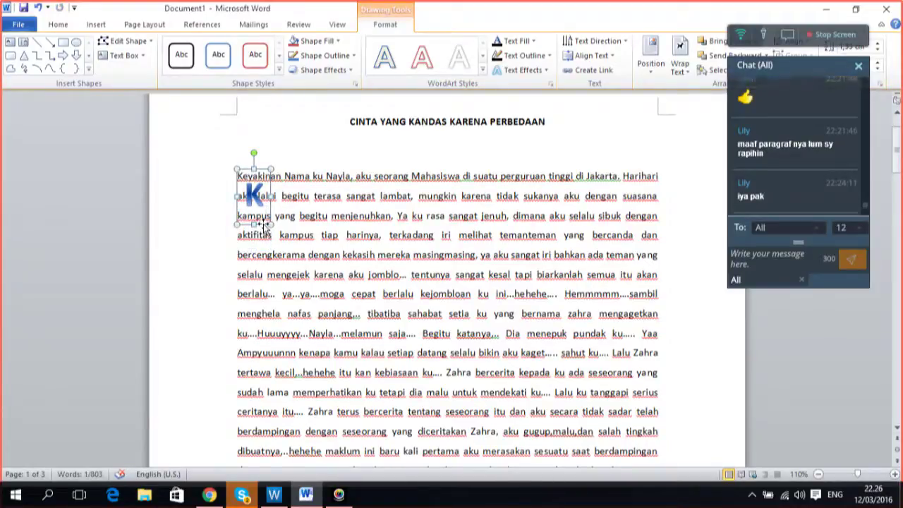
right_click(264, 224)
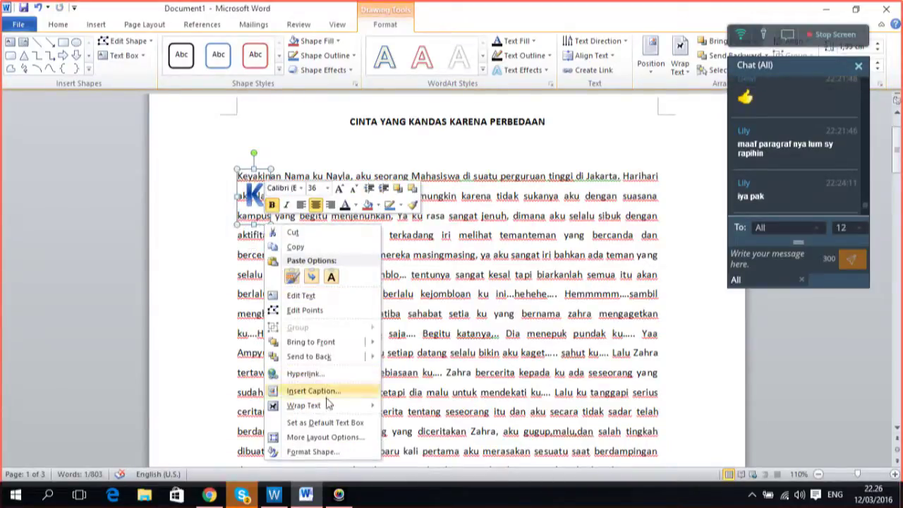
mouse_move(328, 410)
left_click(470, 356)
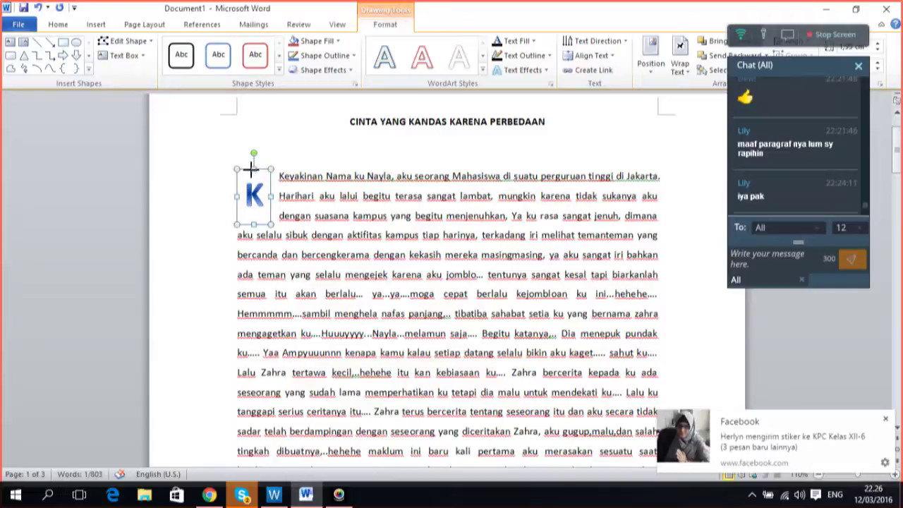
left_click_drag(252, 168, 253, 184)
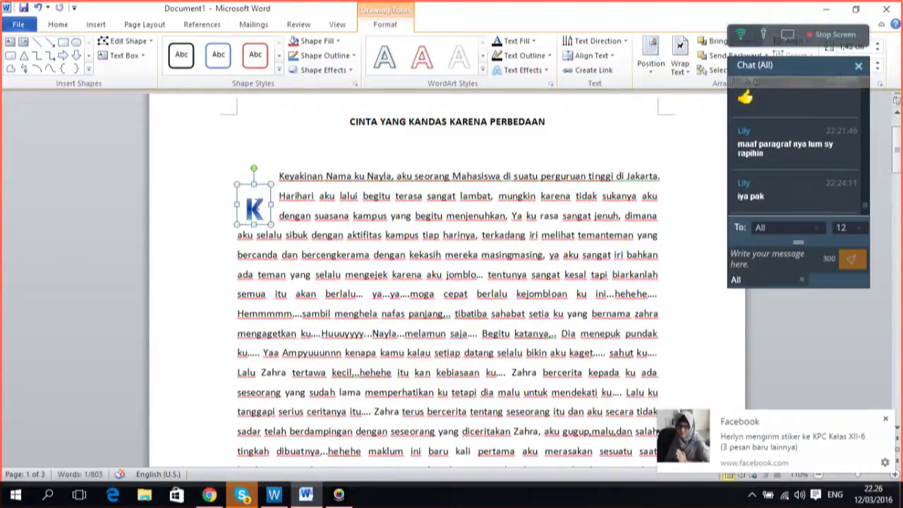
- Move the WordArt "K" up beside the first body line and delete the ordinary "K" from "Keyakinan"
left_click(212, 206)
left_click(252, 206)
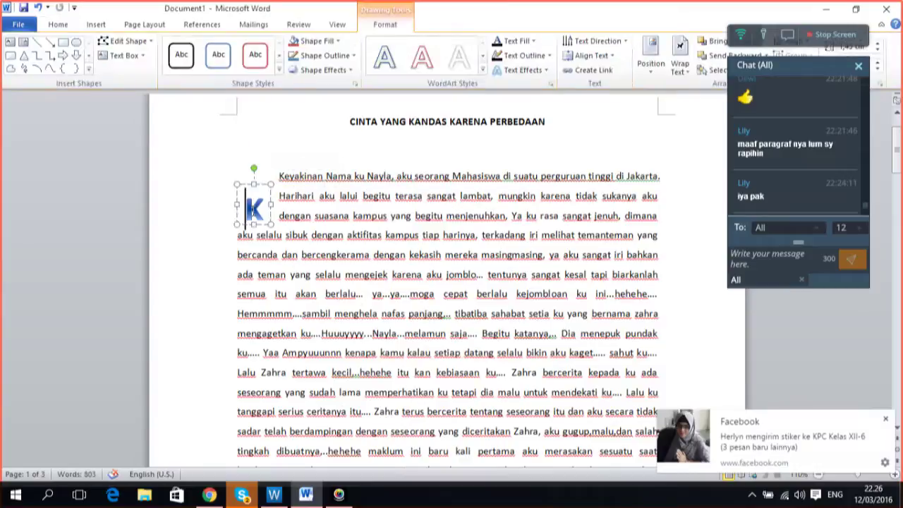
left_click_drag(264, 225, 262, 200)
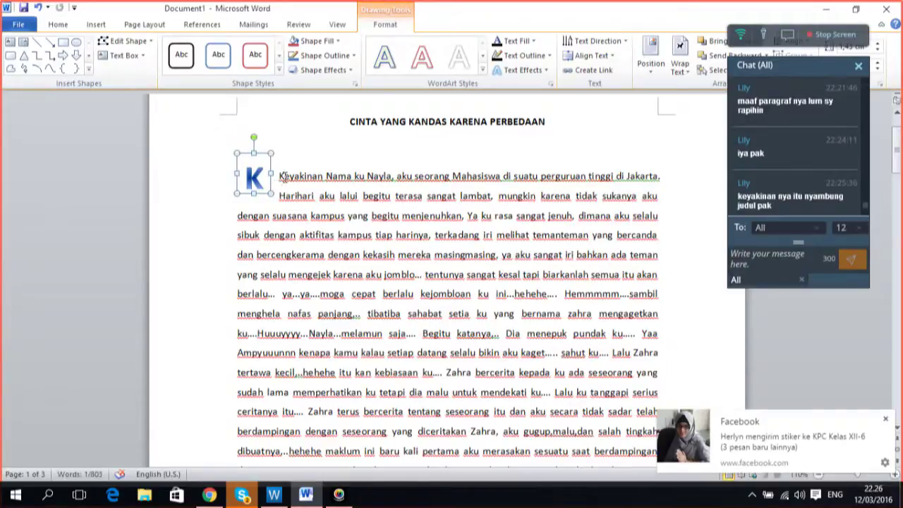
left_click(280, 176)
key("Delete")
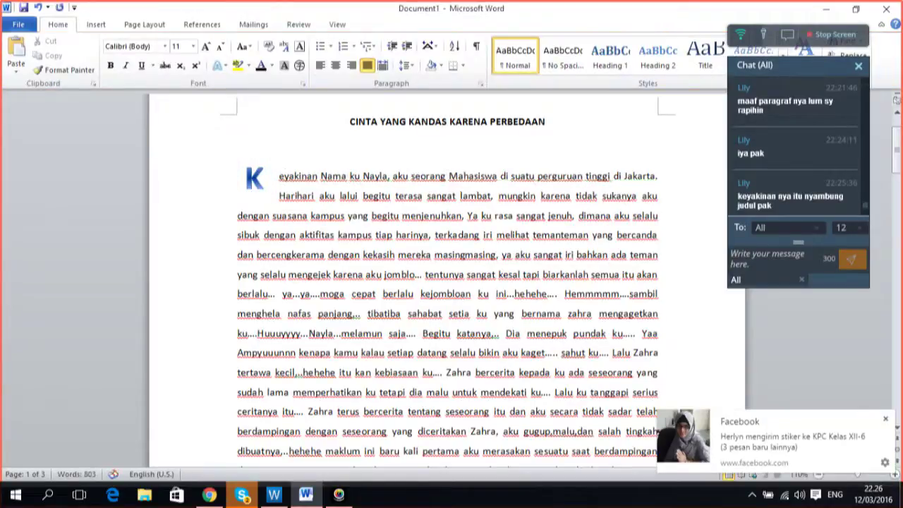
- Nudge the WordArt "K" slightly downward in fine increments to align it with the opening lines, and deselect it
left_click(249, 182)
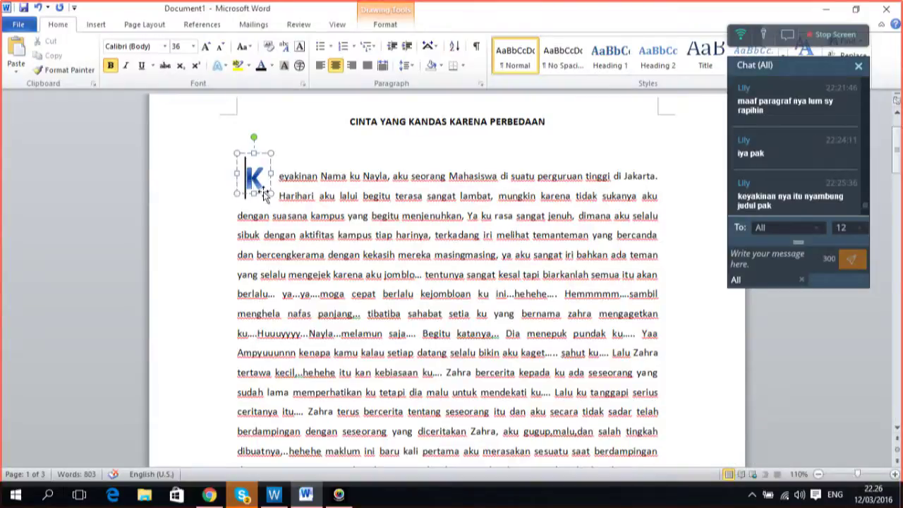
left_click(264, 195)
key("ctrl+Down")
key("ctrl+Down")
key("ctrl+Down")
key("ctrl+Down")
key("ctrl+Down")
key("ctrl+Down")
key("ctrl+Down")
key("ctrl+Down")
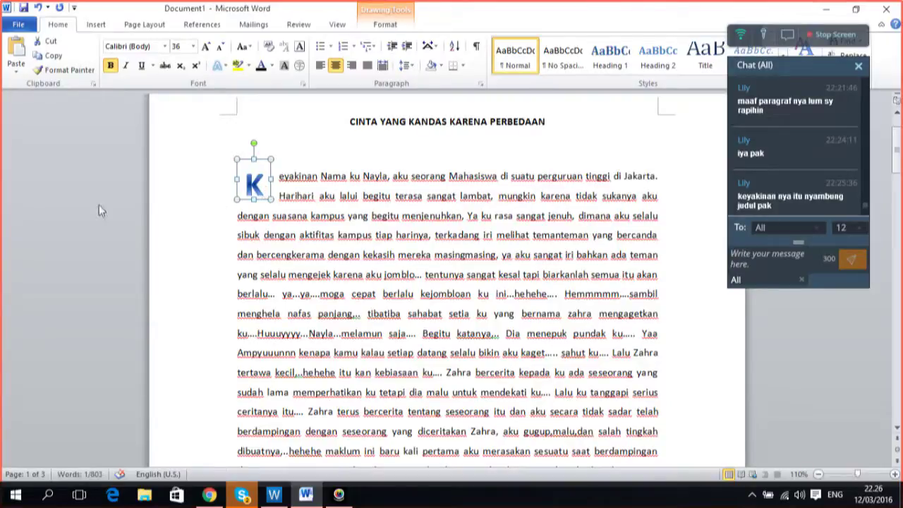
left_click(181, 241)
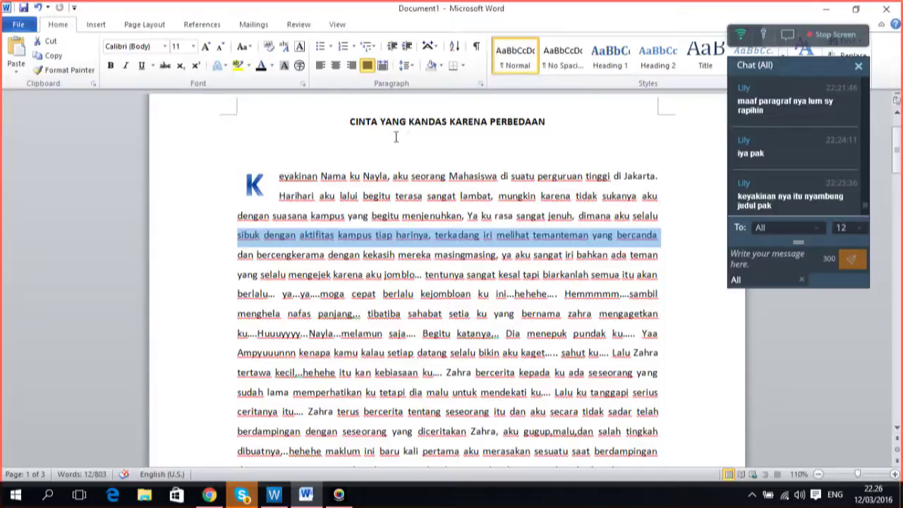
- Append the word "KEYAKINAN" to the end of the story title
left_click(563, 121)
type("KE")
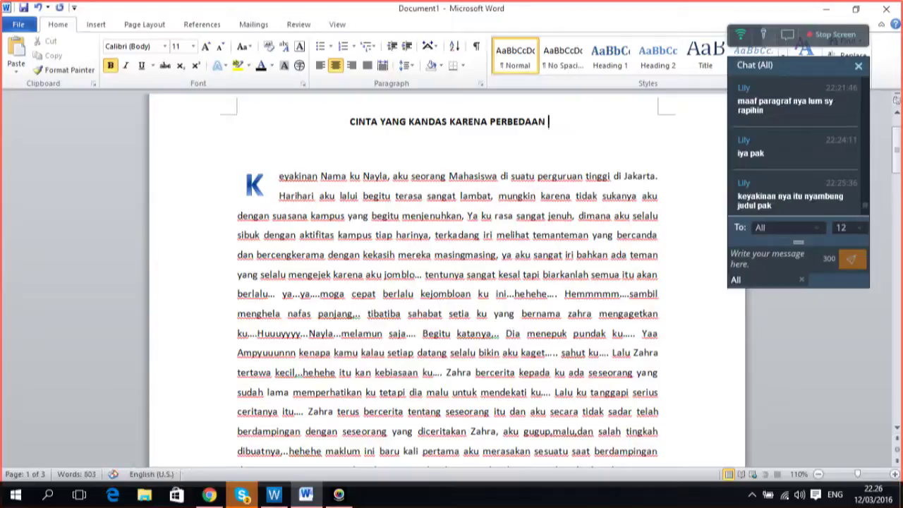
type("YAKINAN")
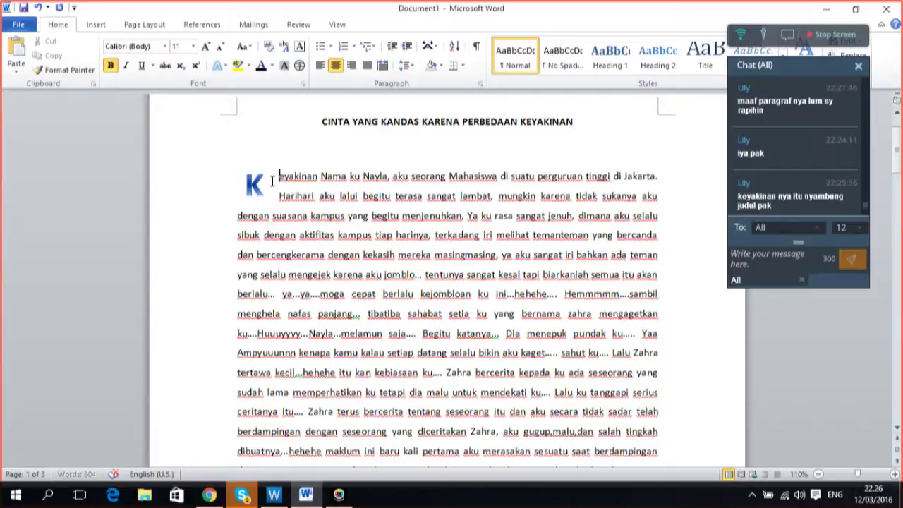
- Try to replace the decorative "K" with "N", and undo the edit
left_click_drag(272, 181, 246, 191)
type("N")
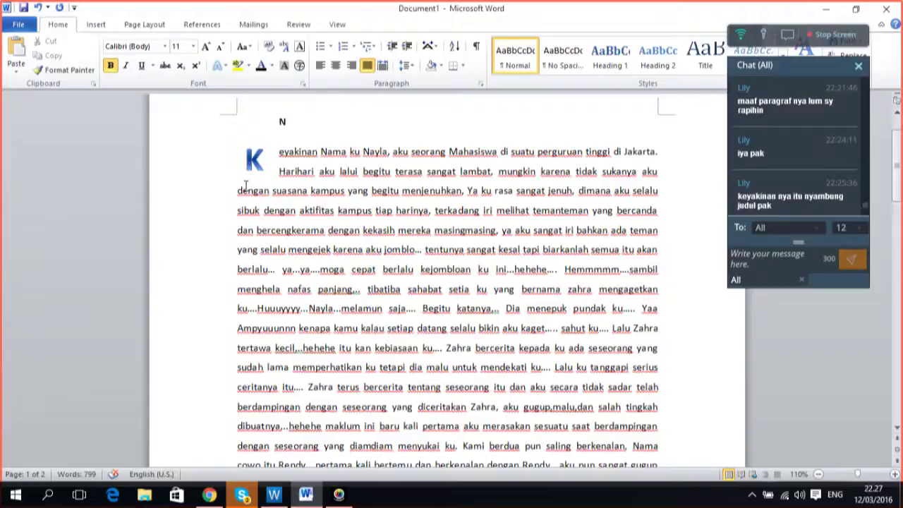
key("ctrl+z")
- Change the WordArt letter to "N" and extend its box downward so three body lines wrap beside it
left_click(254, 199)
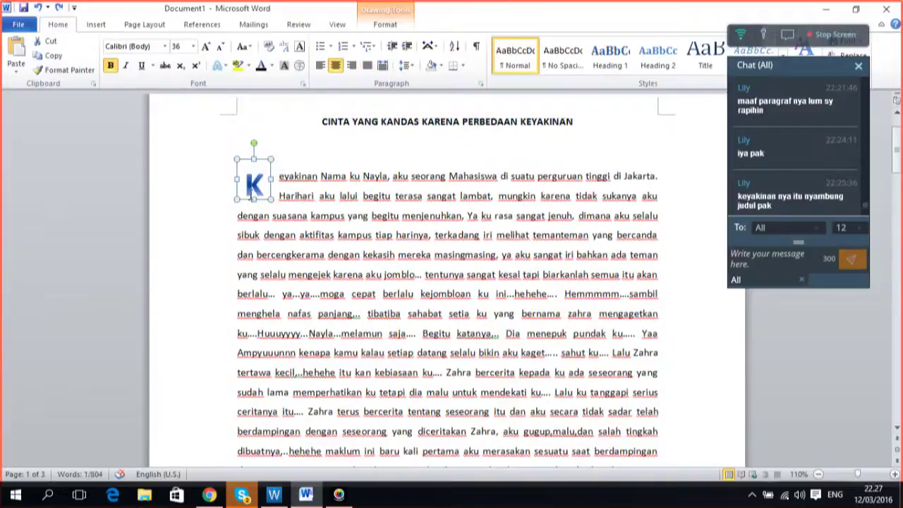
double_click(254, 195)
type("N")
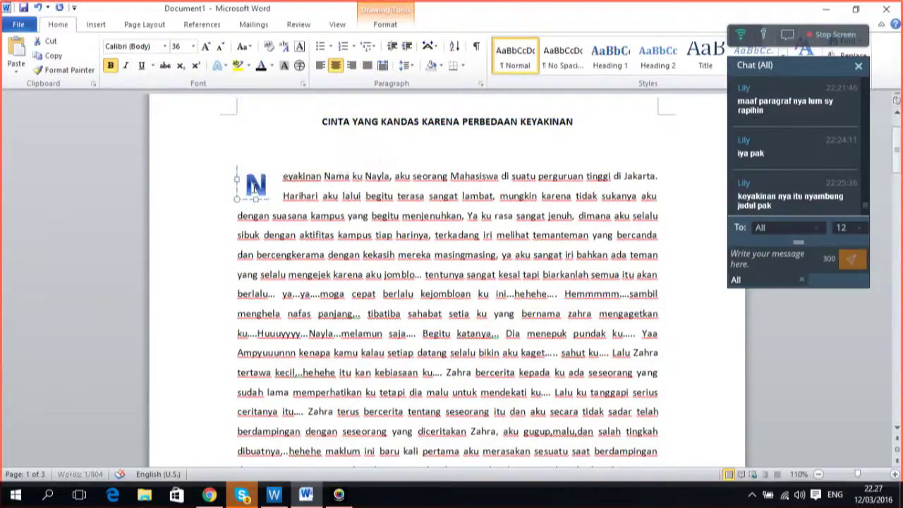
left_click(214, 204)
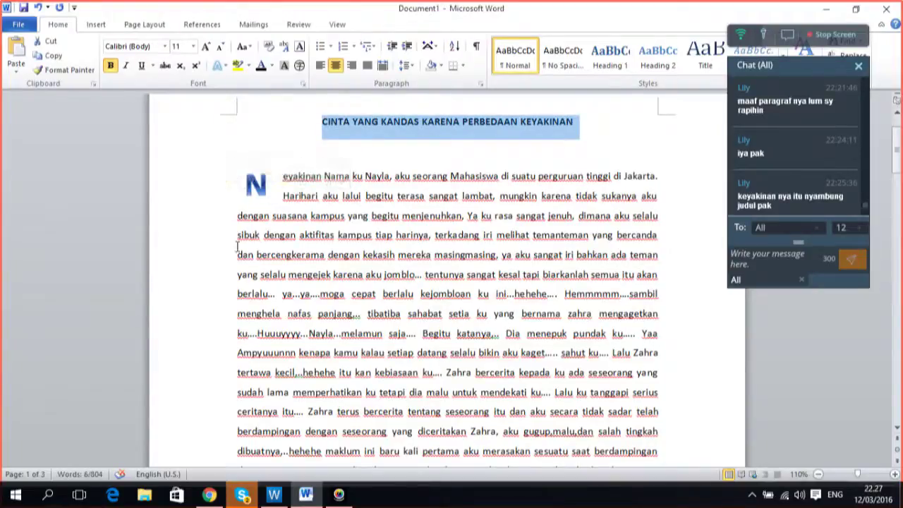
left_click(285, 257)
left_click(267, 196)
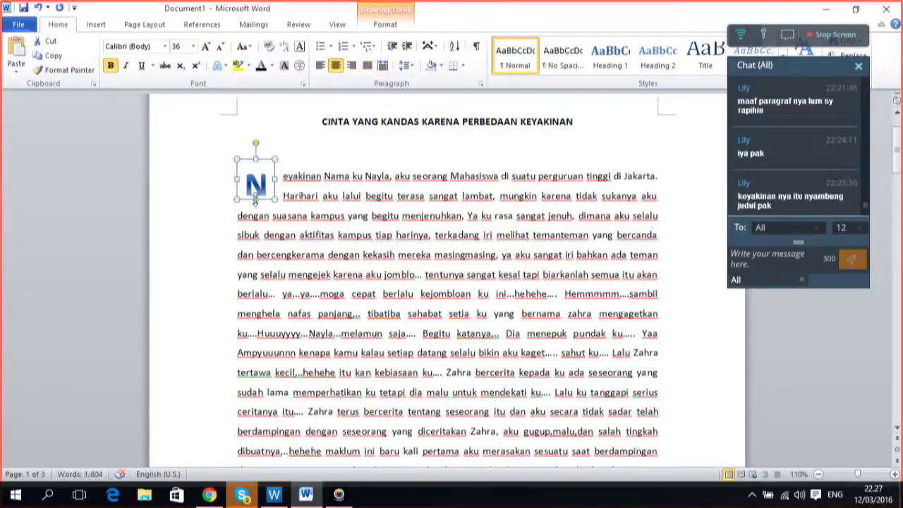
left_click_drag(253, 205, 254, 212)
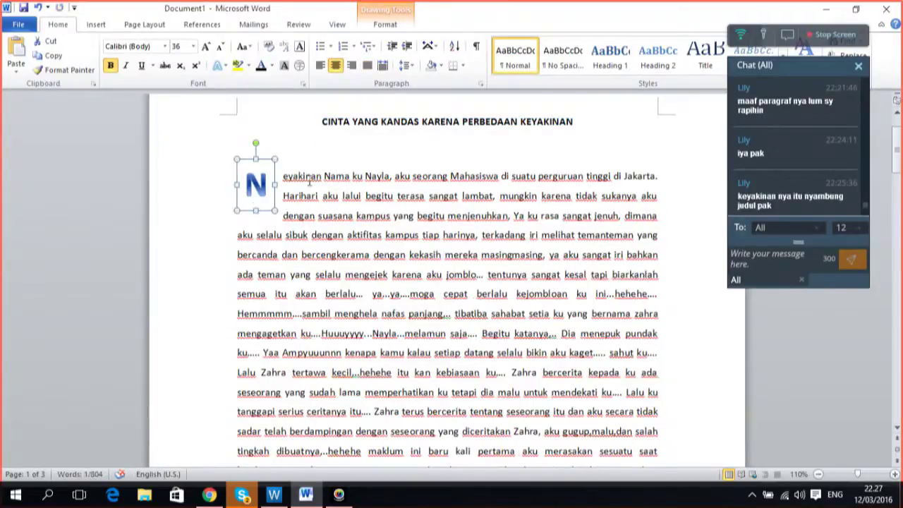
- Replace "eyakinan Nama" at the start of the body text with "ama" so the WordArt "N" begins the word
left_click_drag(324, 177, 305, 176)
key("BackSpace")
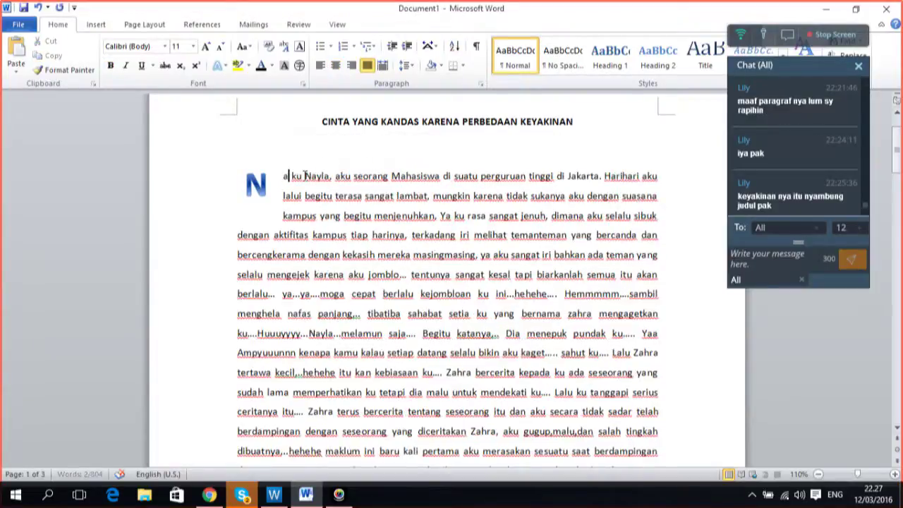
type("ama")
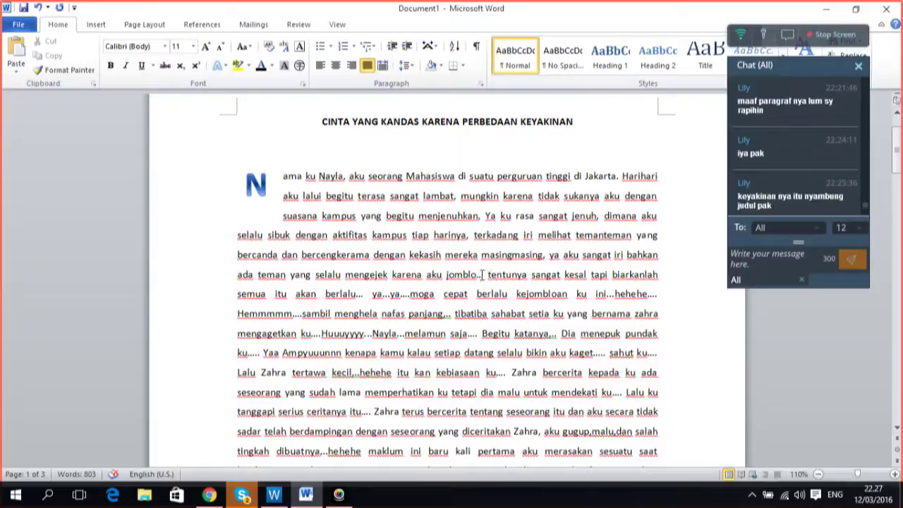
- Split the body text after "karena aku jomblo." so the text containing "tentunya sangat kesal" begins a new paragraph
left_click_drag(484, 274, 487, 283)
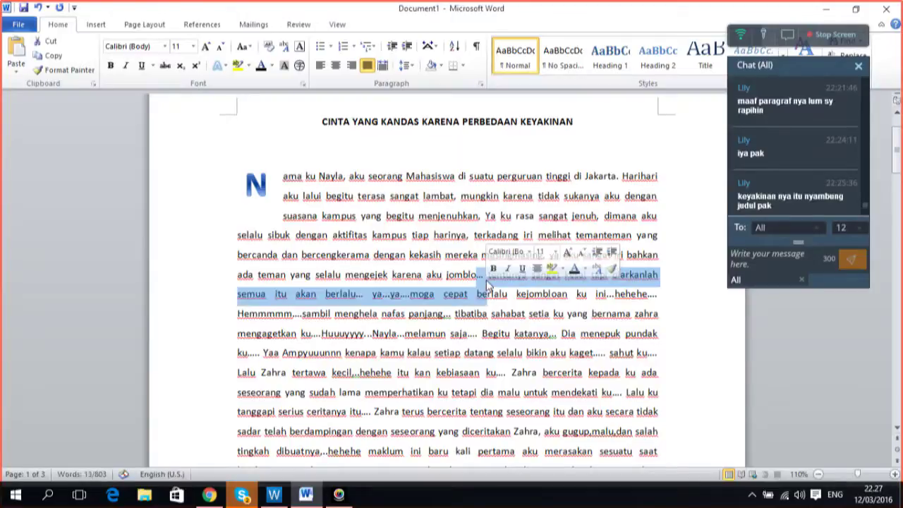
key("Up")
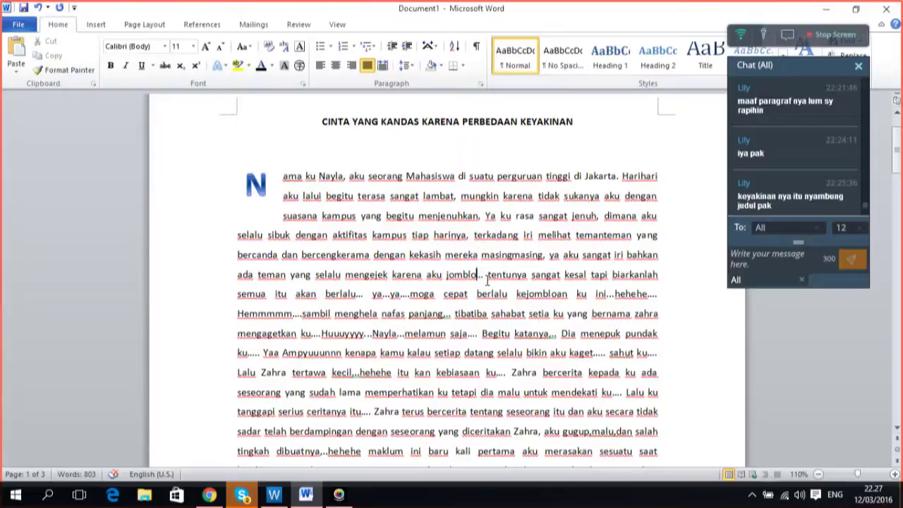
left_click(479, 275)
key("Return")
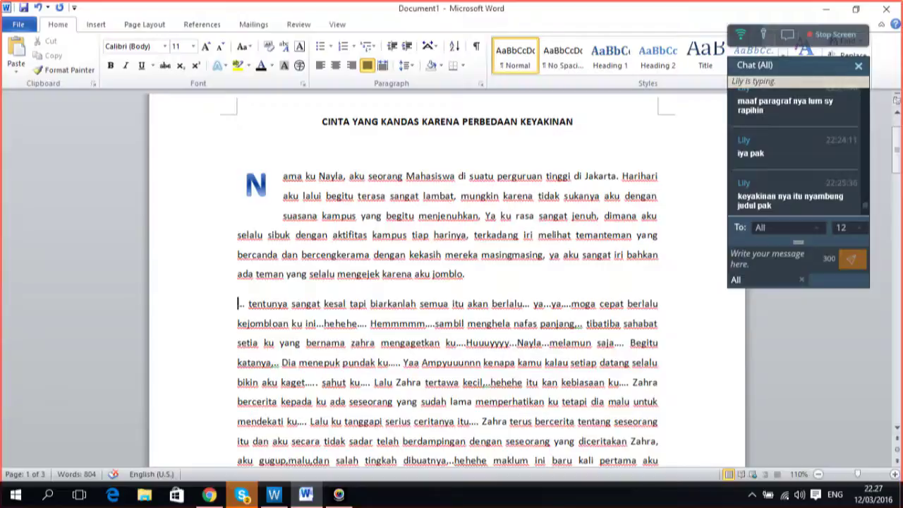
- Replace the leading dots and lowercase "t" of the second paragraph with a capital "T" so it begins "Tentunya"
type("T")
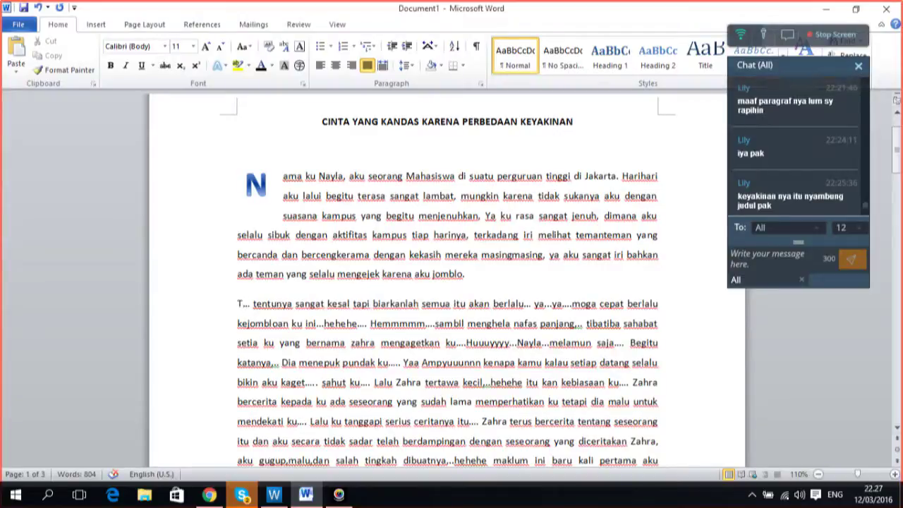
key("Delete")
key("Delete")
key("Delete")
key("Delete")
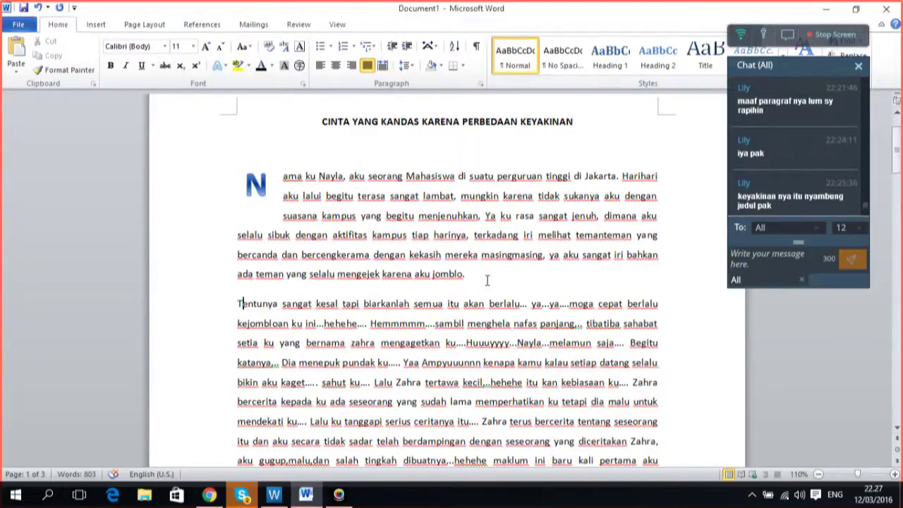
- Remove the dots after "mendekati ku" in the second paragraph and start a new paragraph at "Lalu ku tanggapi"
key("Down")
key("Down")
key("Down")
key("Right")
key("Right")
key("Right")
key("Right")
key("Right")
key("Right")
key("BackSpace")
key("BackSpace")
key("BackSpace")
key("BackSpace")
key("BackSpace")
key("BackSpace")
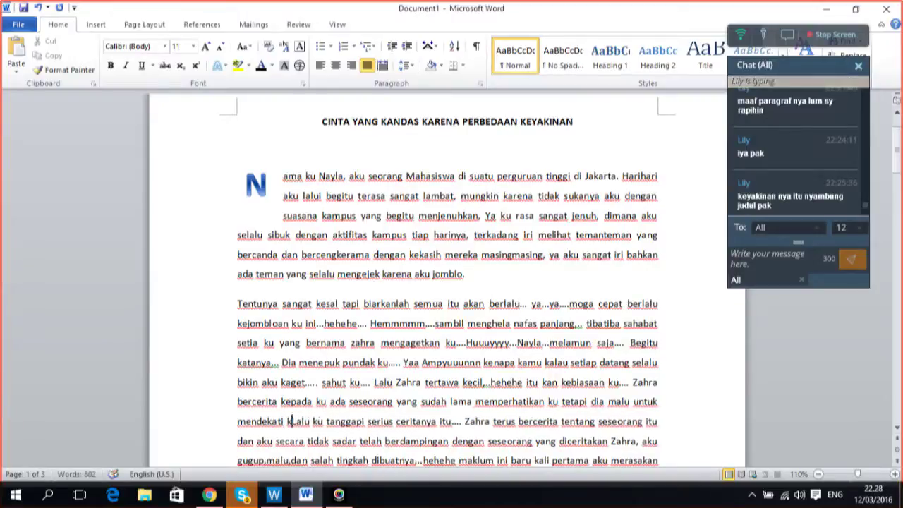
type("u")
key("Return")
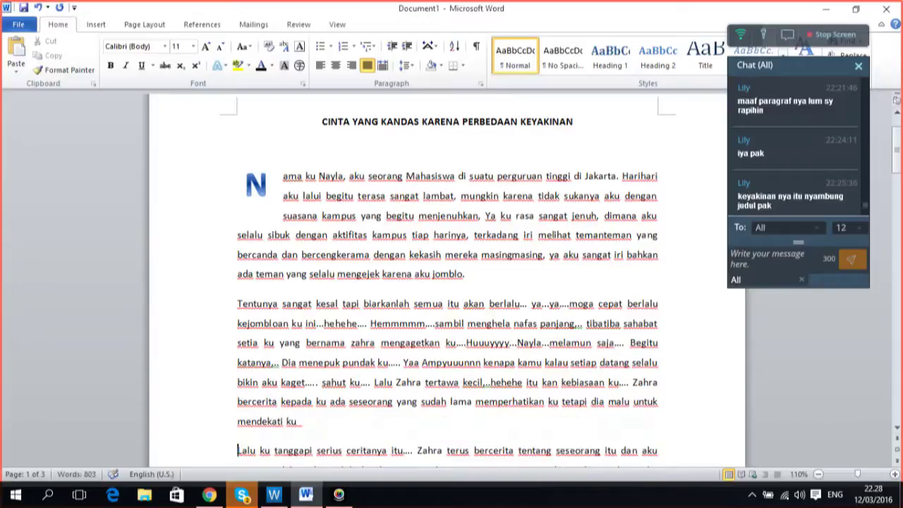
- Split the third paragraph after "dalam hidup ku....." so "Semakin lama semakin jauh" starts a new paragraph
key("Down")
key("Down")
key("Down")
key("Down")
key("Down")
key("Down")
key("Down")
key("Down")
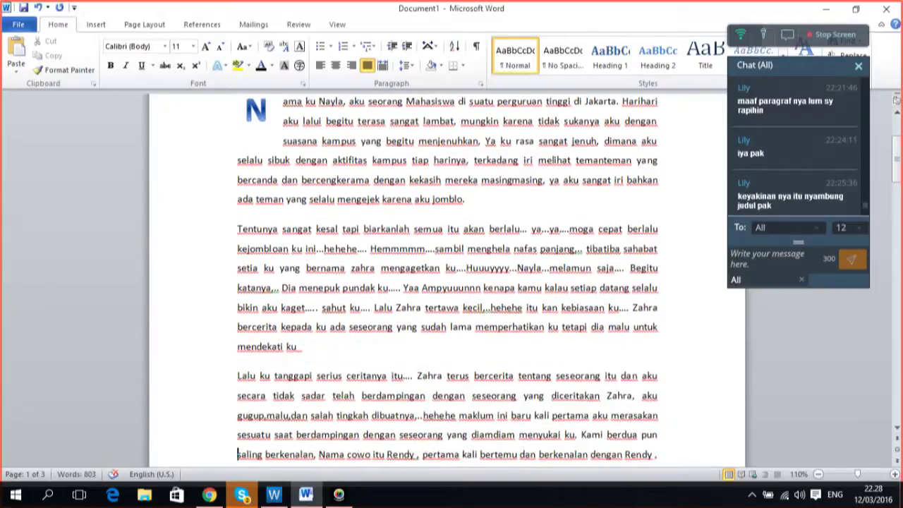
key("Down")
key("Down")
key("Down")
key("Down")
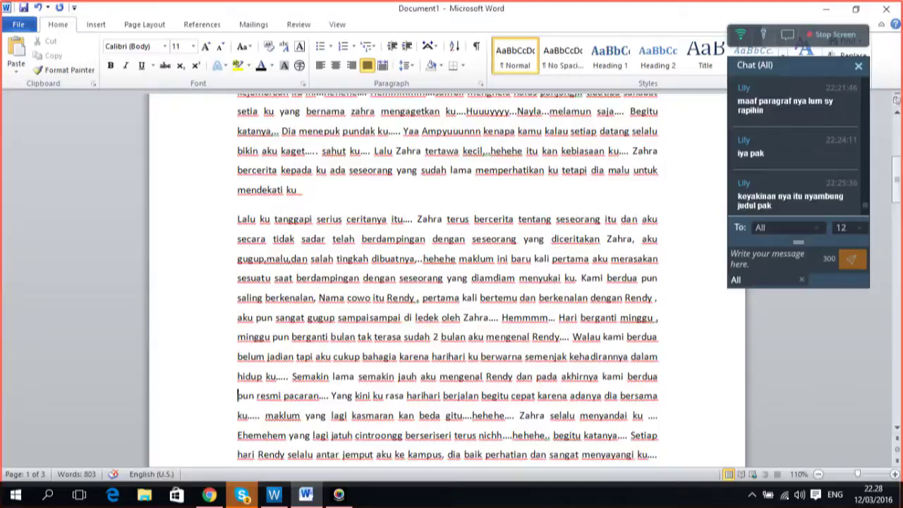
key("Right")
key("Right")
key("Right")
key("Right")
key("Right")
key("Right")
key("Right")
key("Right")
key("Right")
key("Right")
key("Right")
key("Return")
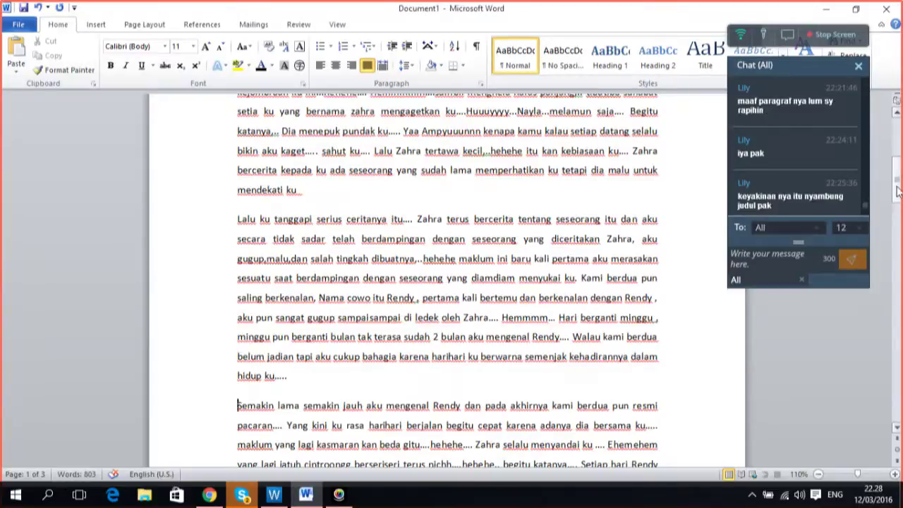
- Insert a page break after the third paragraph, which ends with "hidup ku....."
left_click_drag(897, 190, 898, 113)
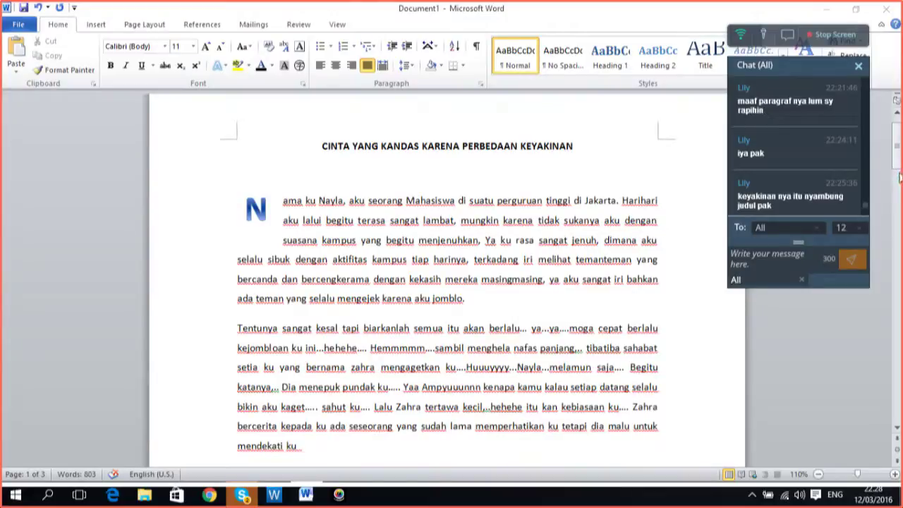
scroll(897, 170, "down", 5)
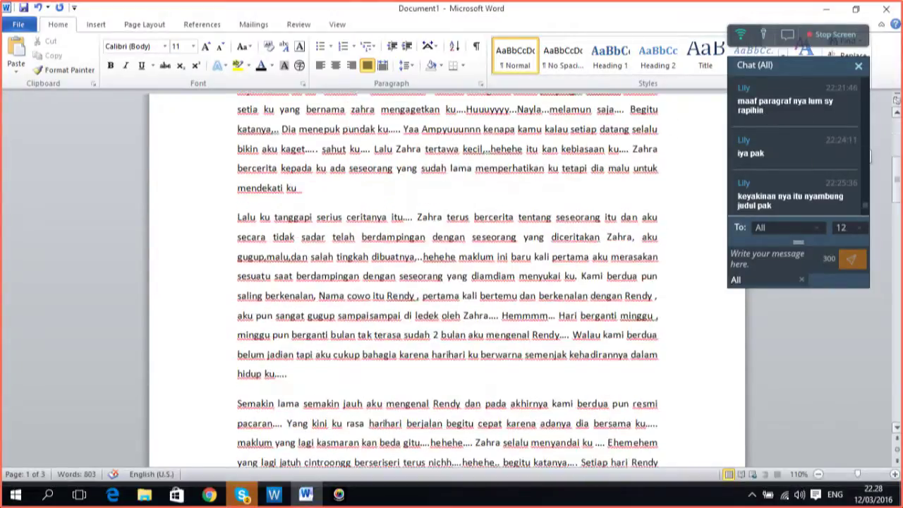
scroll(447, 282, "down", 2)
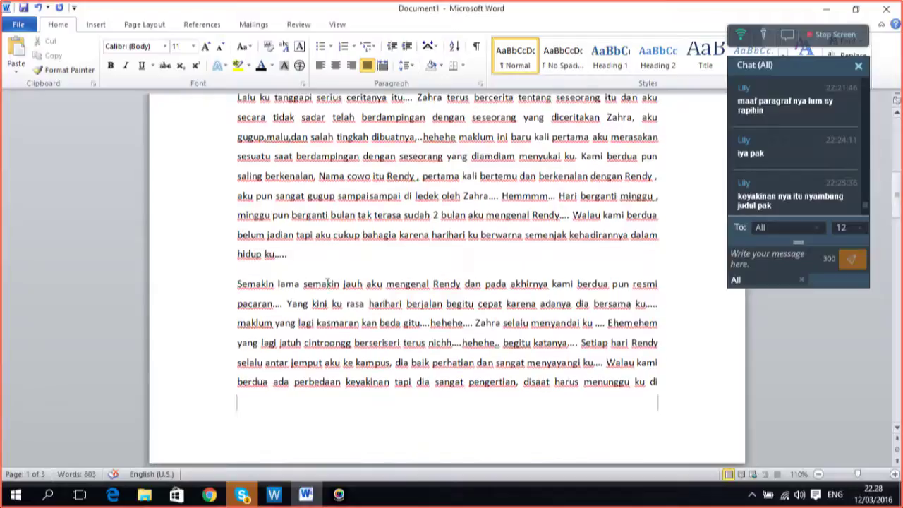
left_click(315, 258)
key("ctrl+Return")
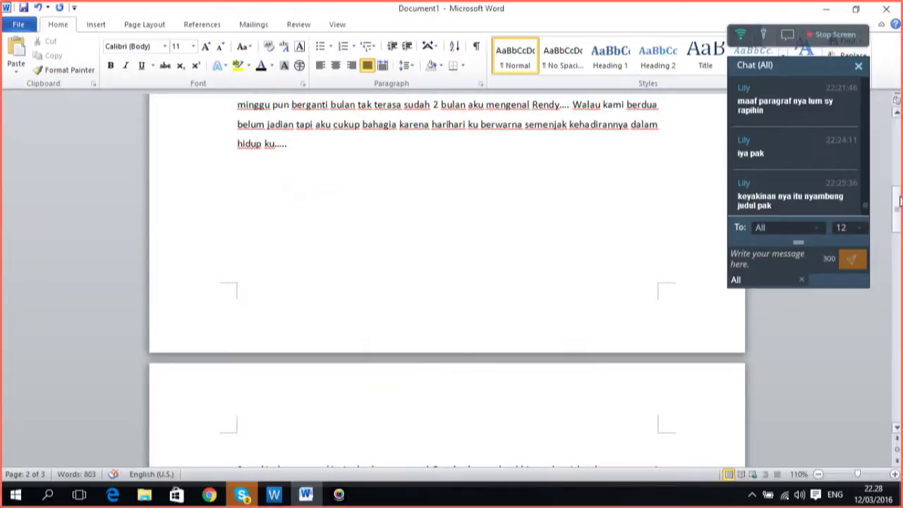
- Insert the photo of a man before a white building, file name starting with 1918049, from the Data (D:) drive
left_click_drag(897, 206, 896, 187)
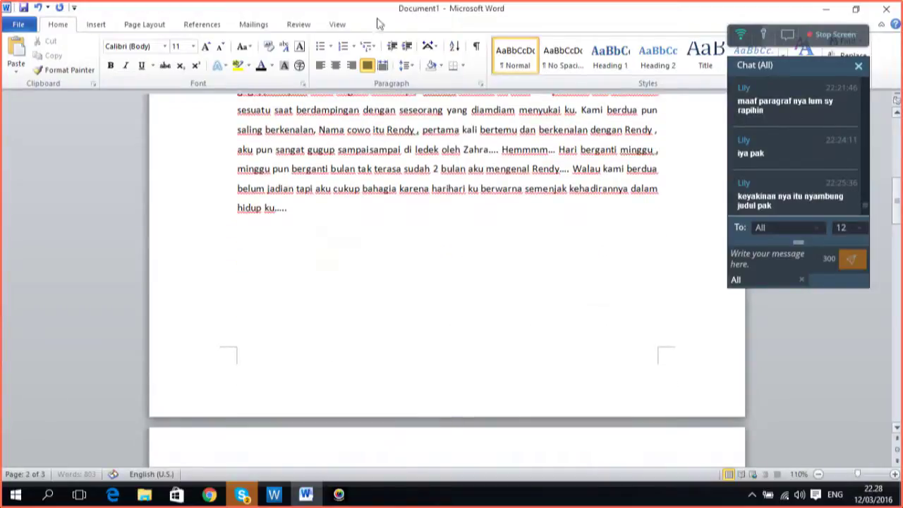
left_click(95, 26)
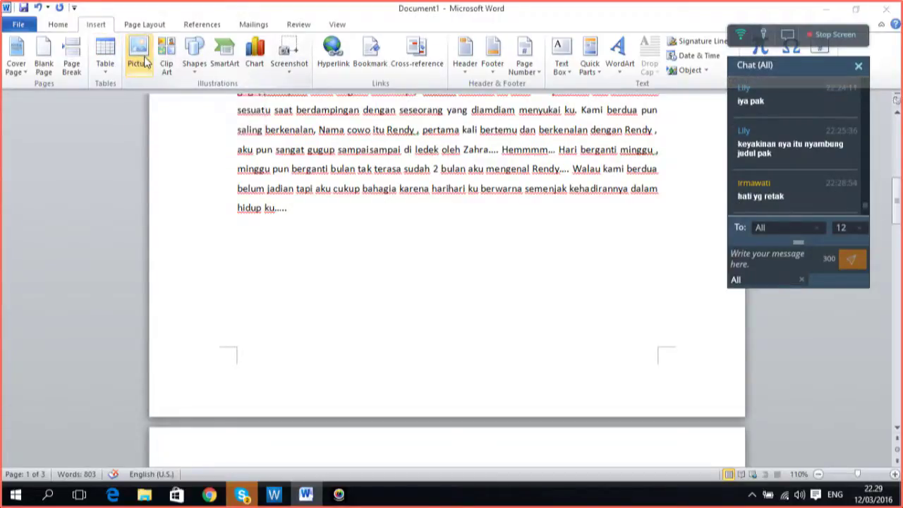
left_click(139, 60)
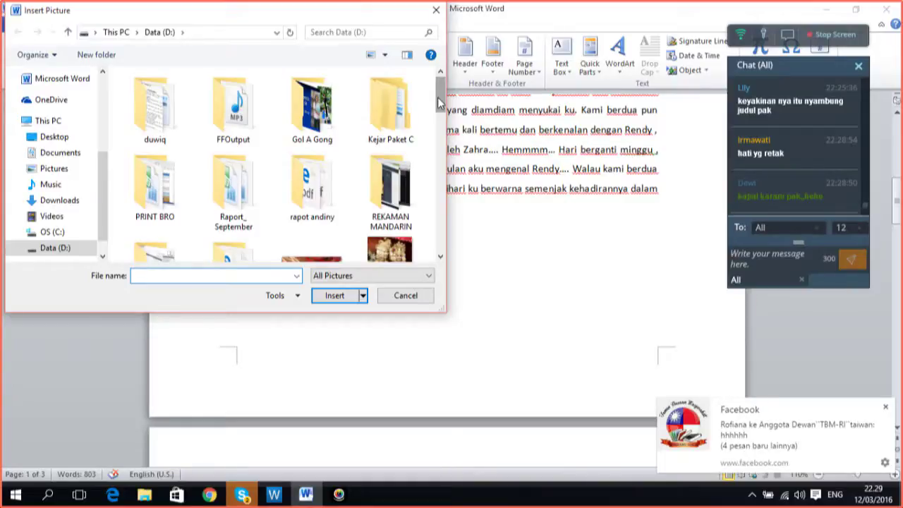
left_click_drag(438, 103, 437, 122)
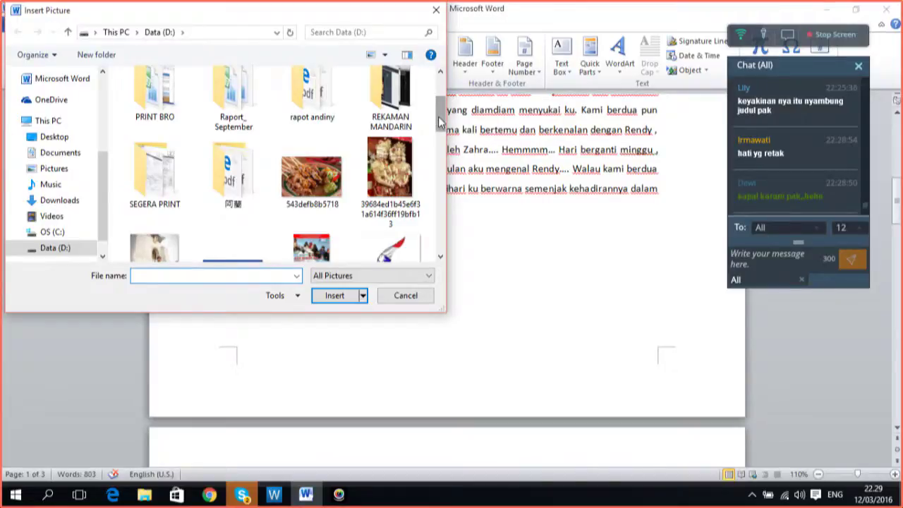
left_click_drag(439, 122, 437, 136)
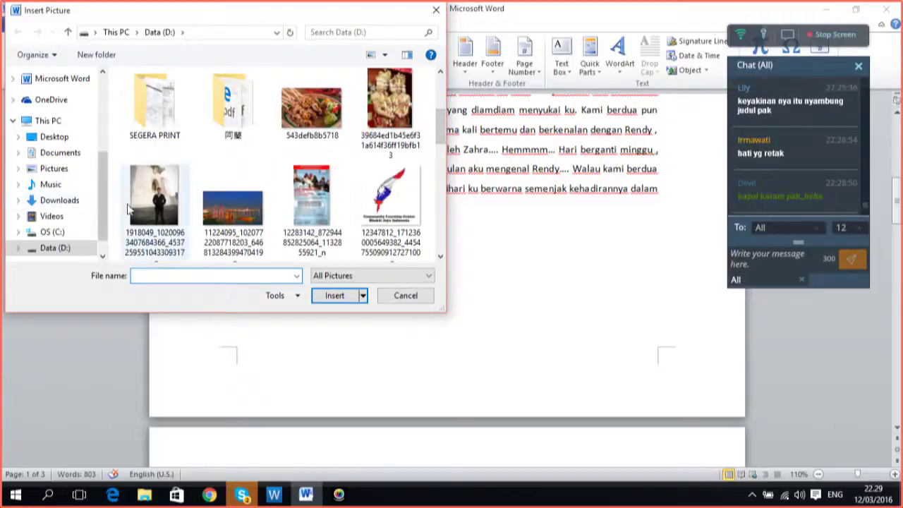
left_click(132, 204)
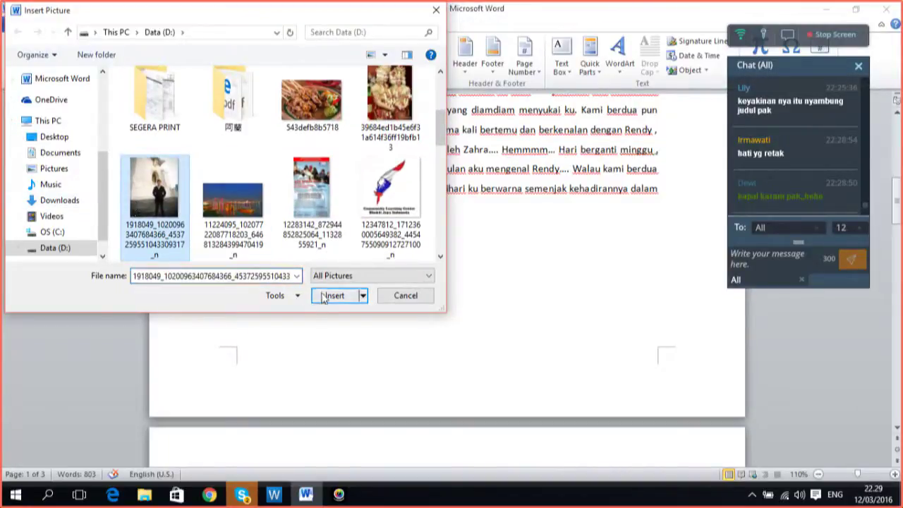
left_click(326, 296)
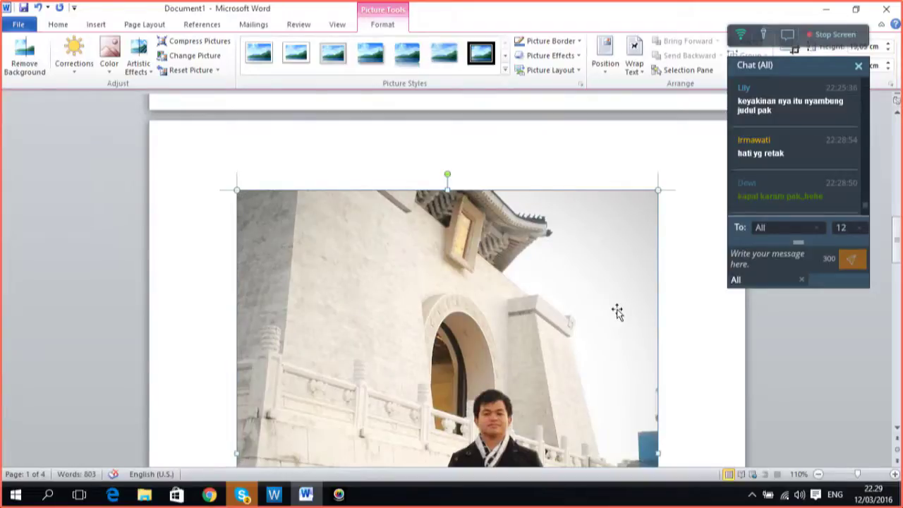
- Set the photo's text wrapping to Square and shrink it proportionally to about 6 cm high
right_click(632, 213)
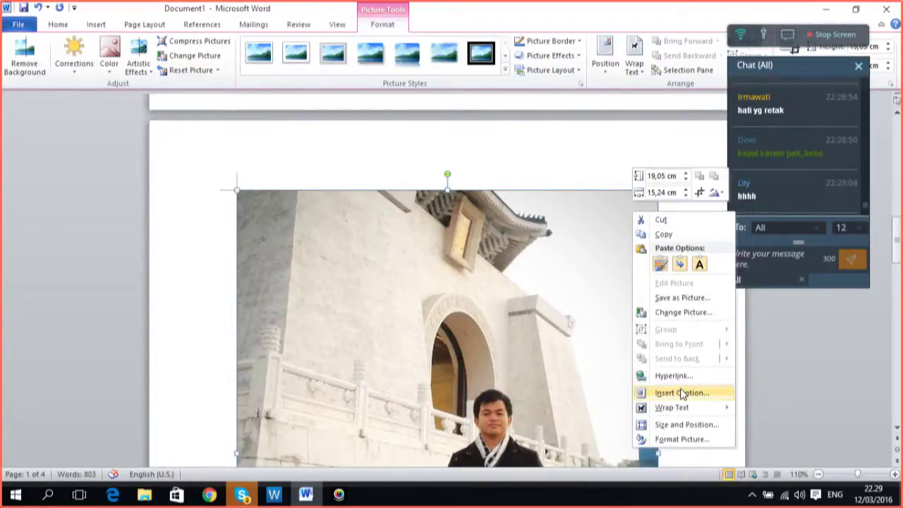
mouse_move(685, 410)
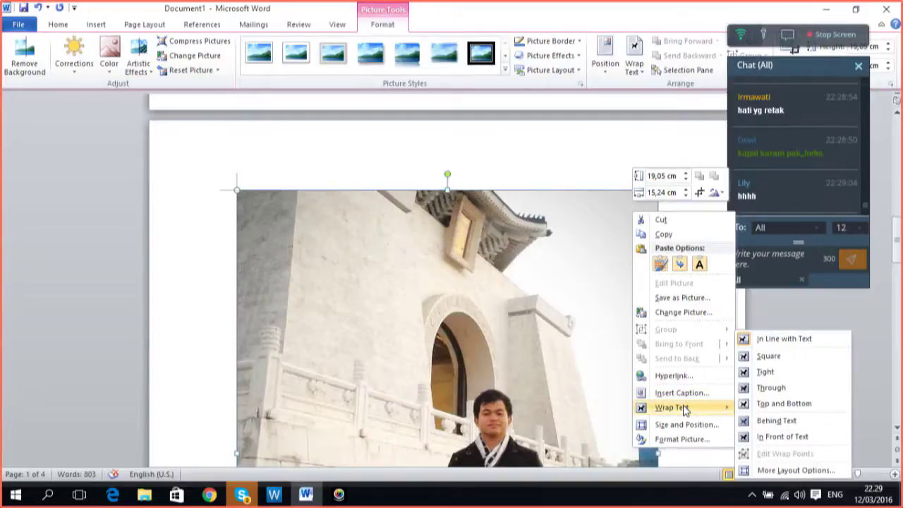
left_click(798, 357)
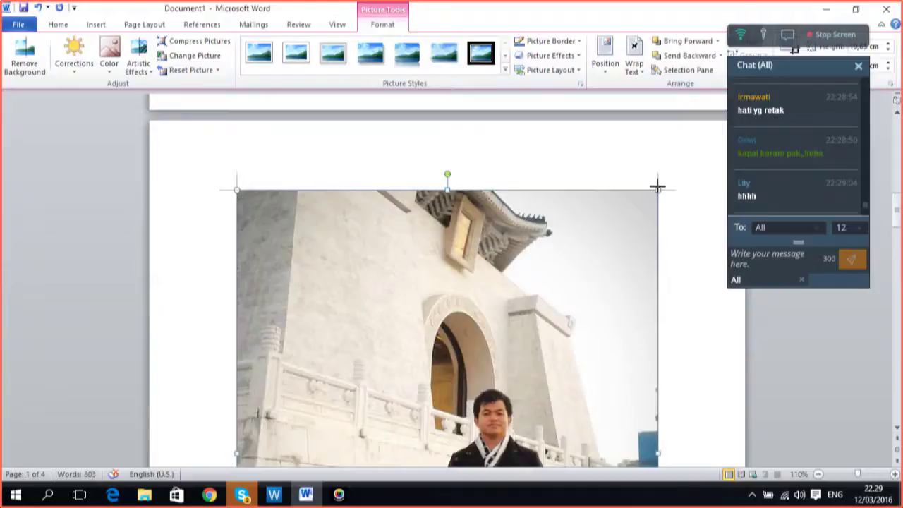
left_click_drag(656, 187, 506, 379)
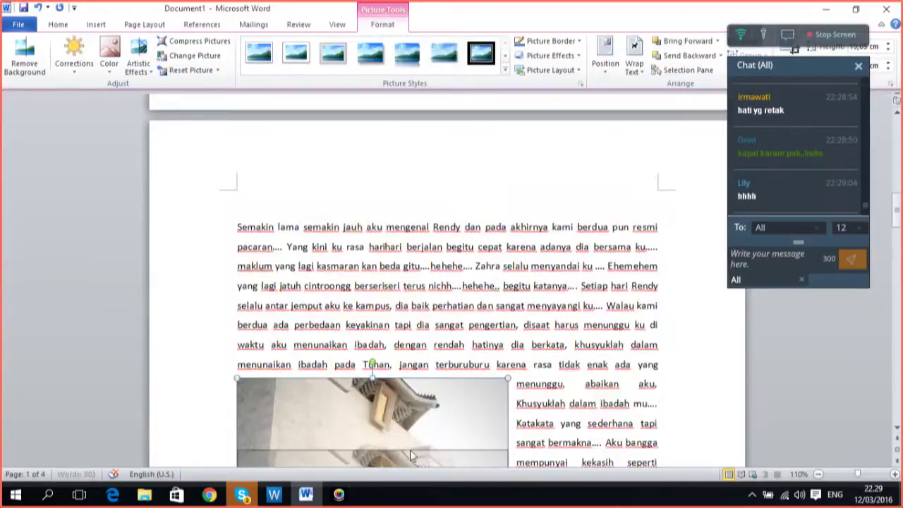
scroll(410, 450, "down", 3)
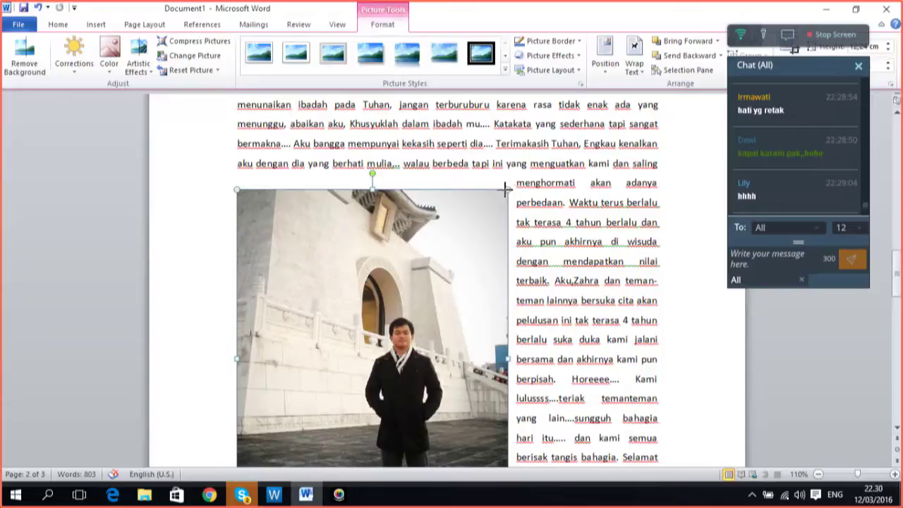
left_click_drag(505, 189, 339, 358)
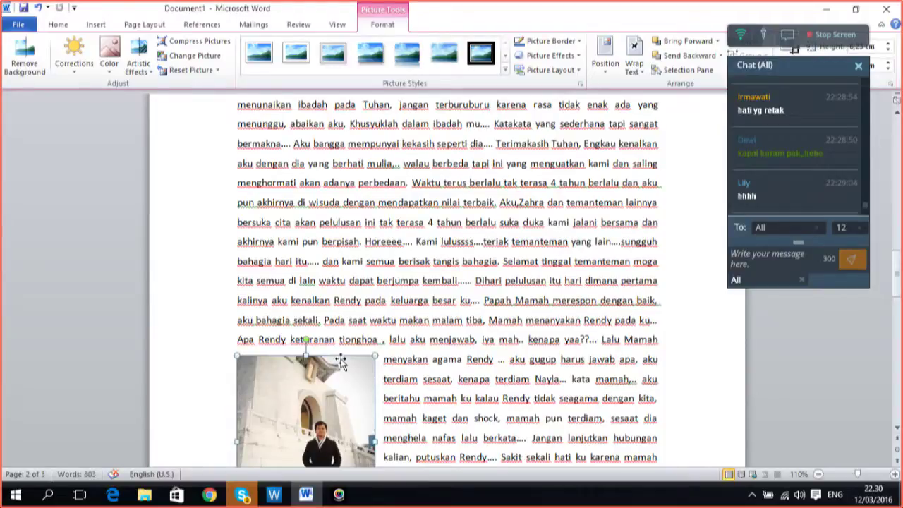
- Move the photo to the right side of the first page, beside the end of paragraph two and the "Lalu ku tanggapi" paragraph
left_click_drag(280, 393, 553, 159)
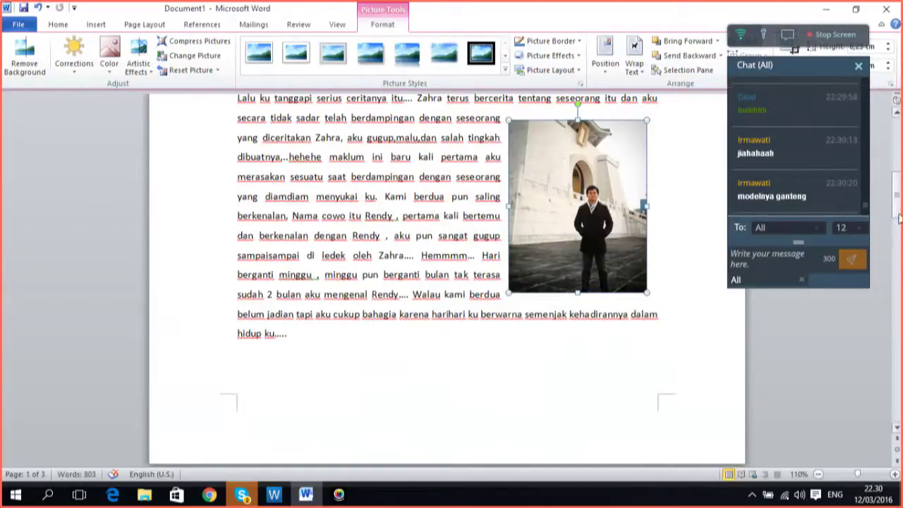
left_click_drag(899, 215, 900, 169)
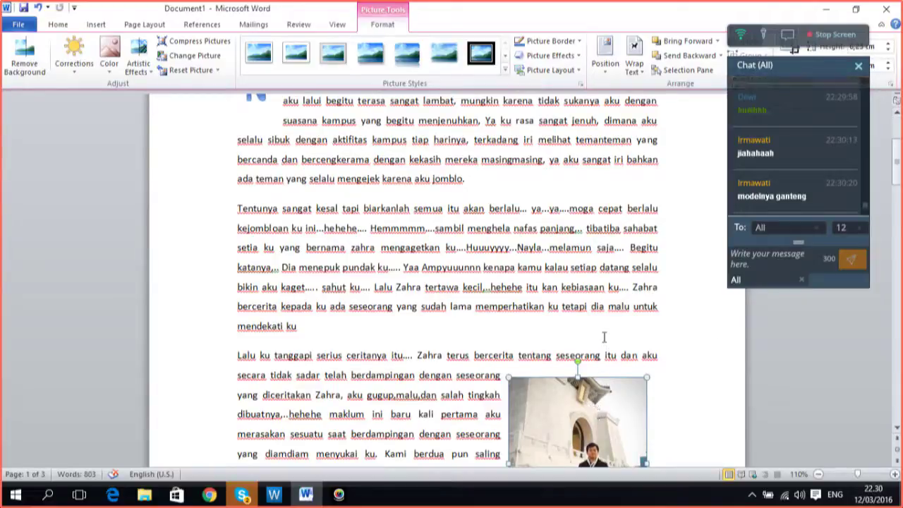
left_click_drag(576, 390, 573, 316)
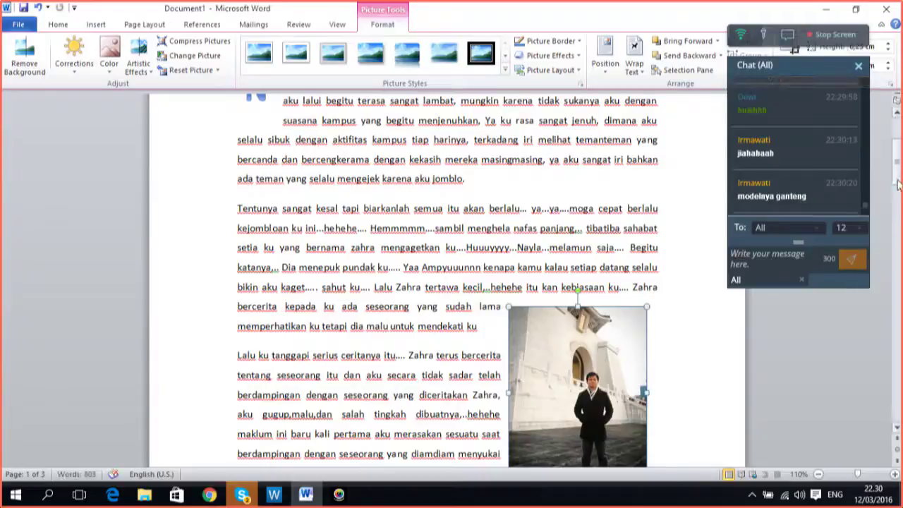
- Enlarge the photo proportionally to about 7.4 cm high and apply the rounded picture style with a reflection
left_click_drag(897, 184, 897, 213)
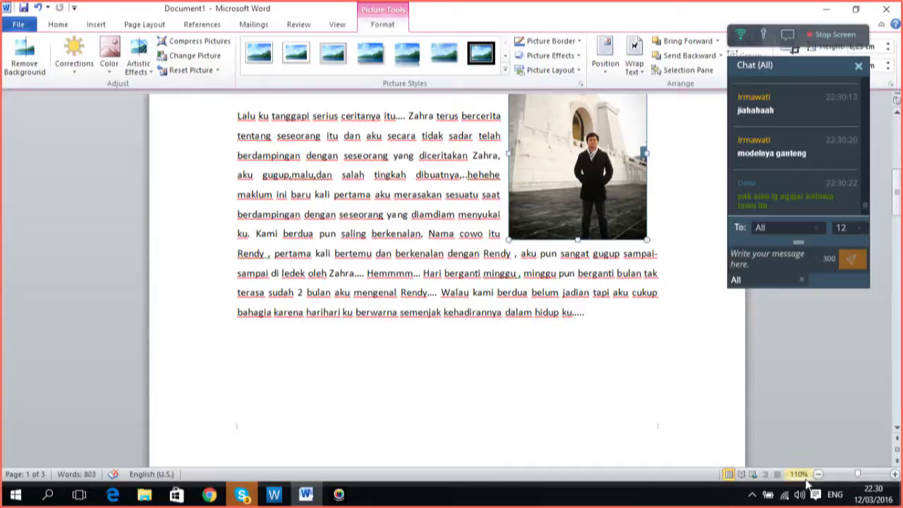
left_click(817, 475)
left_click(818, 475)
left_click(818, 475)
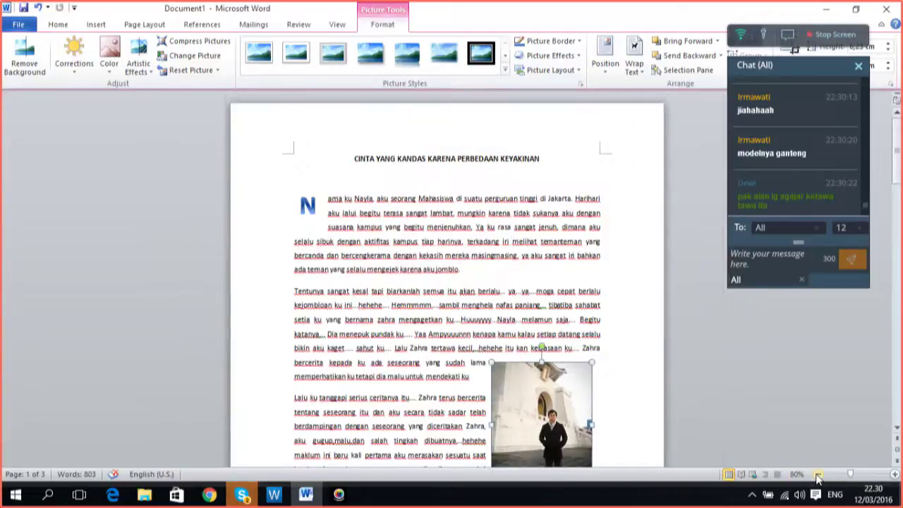
left_click(874, 227)
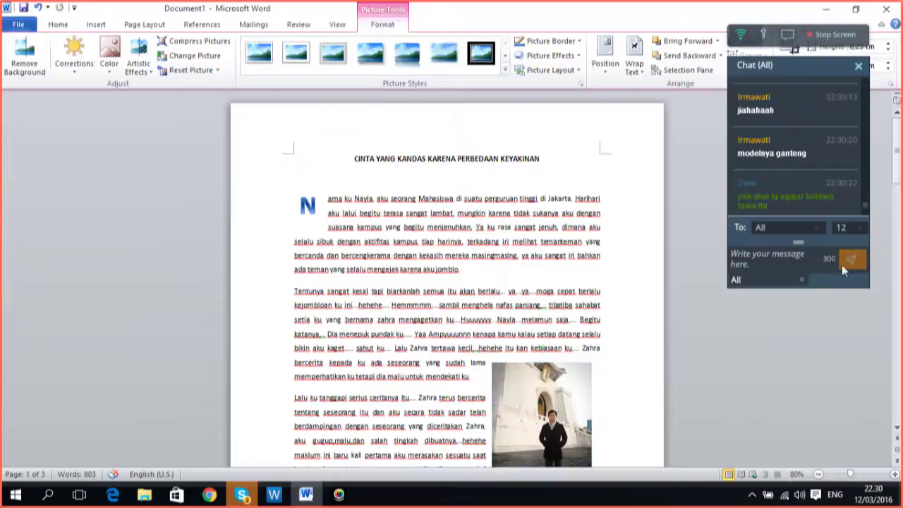
left_click_drag(898, 176, 897, 201)
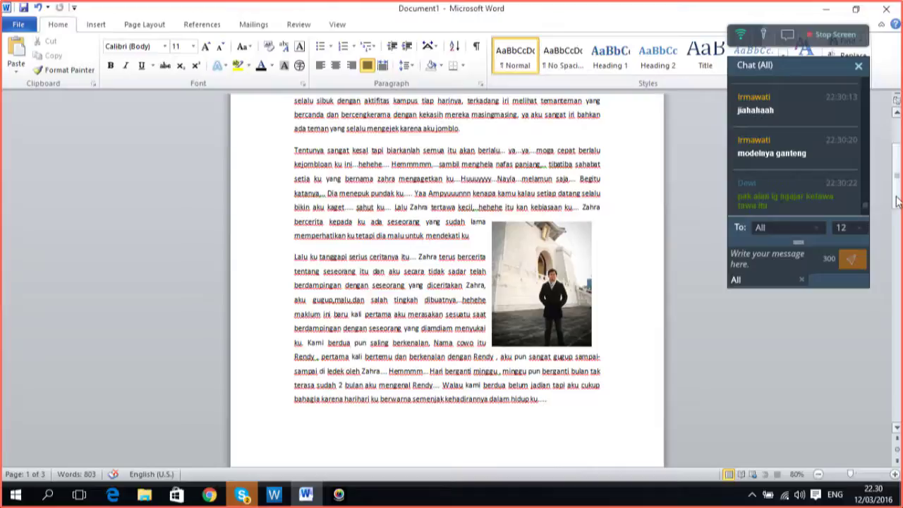
left_click(531, 281)
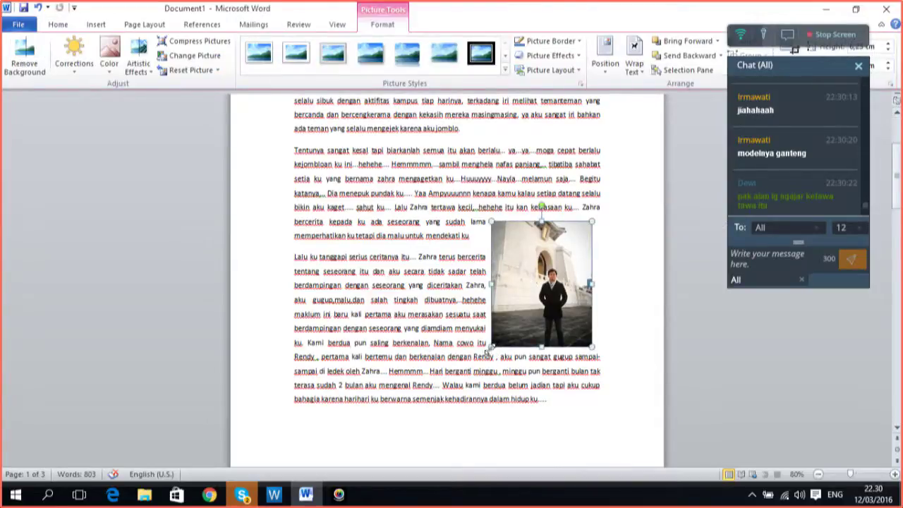
left_click_drag(489, 346, 472, 370)
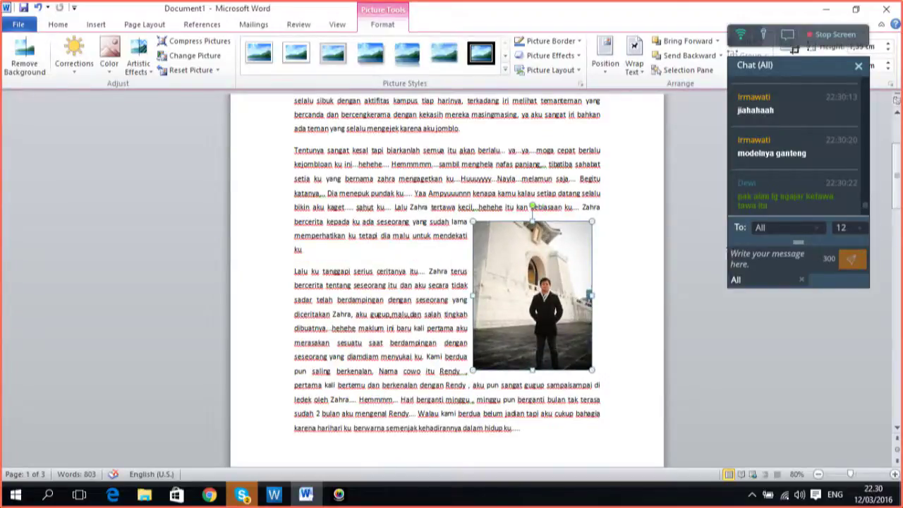
left_click_drag(898, 173, 897, 184)
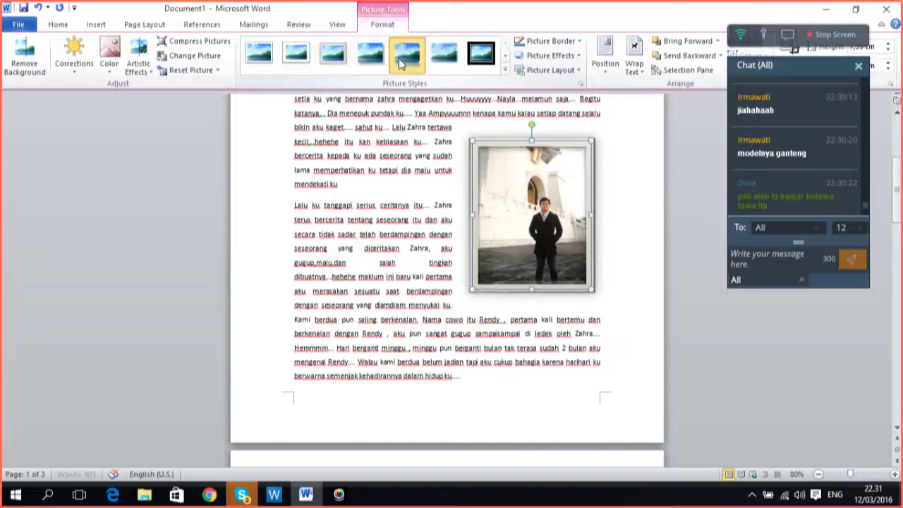
left_click(401, 64)
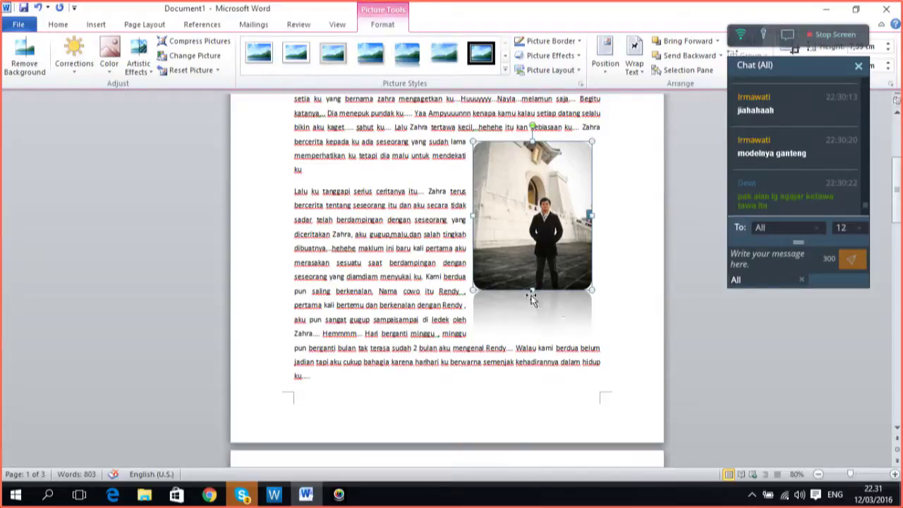
- Switch to Chrome and compare the formatted first page with the original story PDF, back to its beginning
left_click(768, 321)
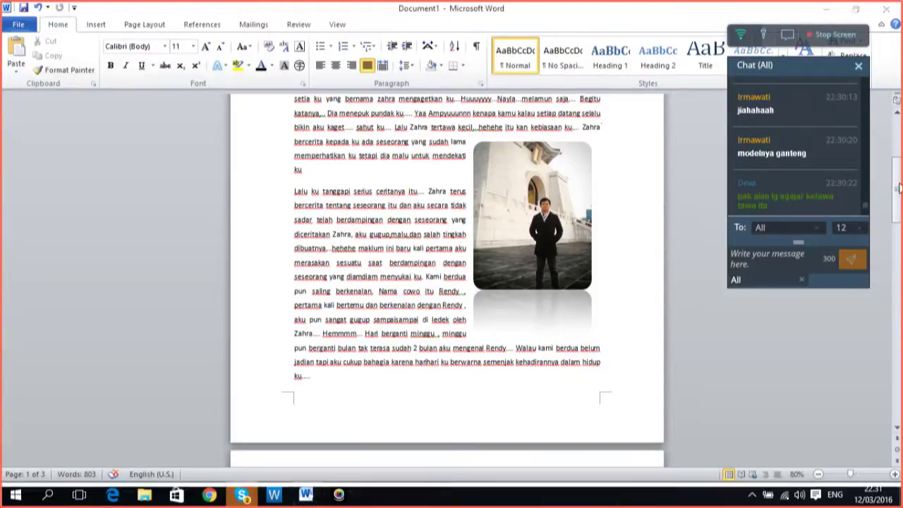
left_click_drag(898, 187, 897, 160)
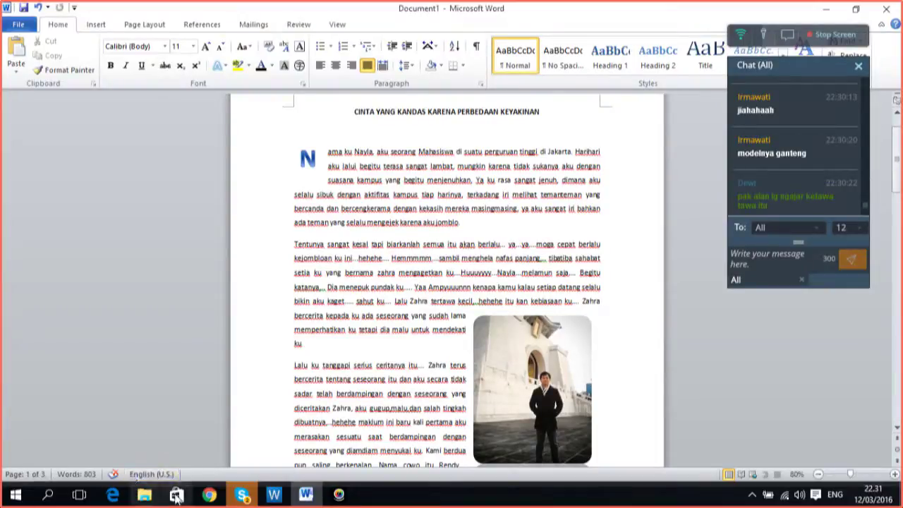
left_click(209, 496)
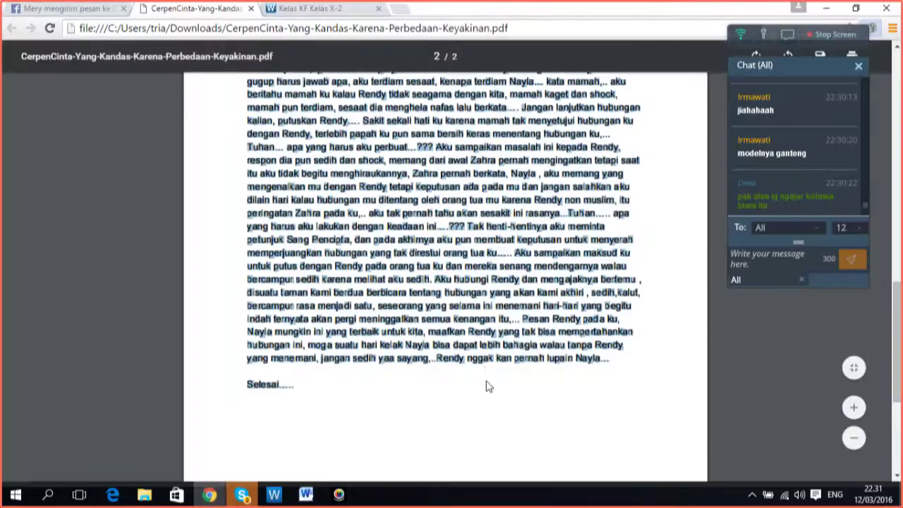
left_click(738, 355)
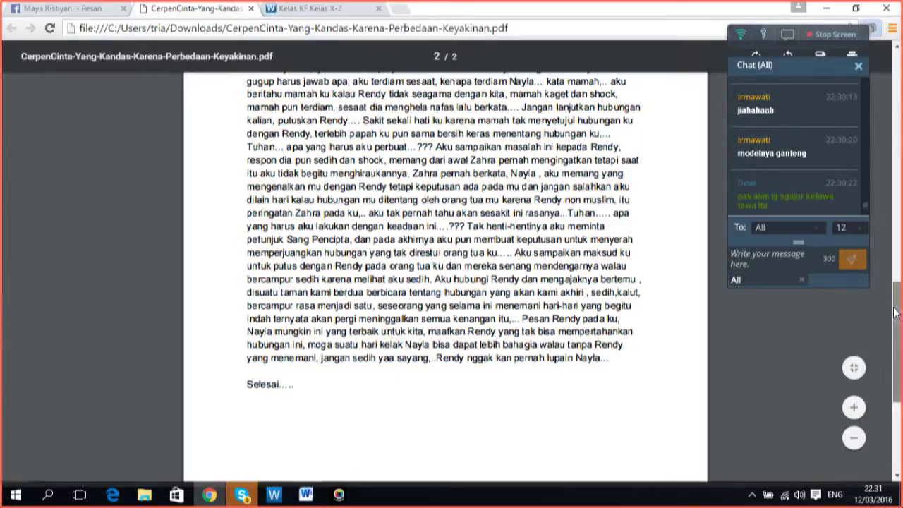
left_click_drag(897, 298, 899, 240)
scroll(899, 210, "up", 8)
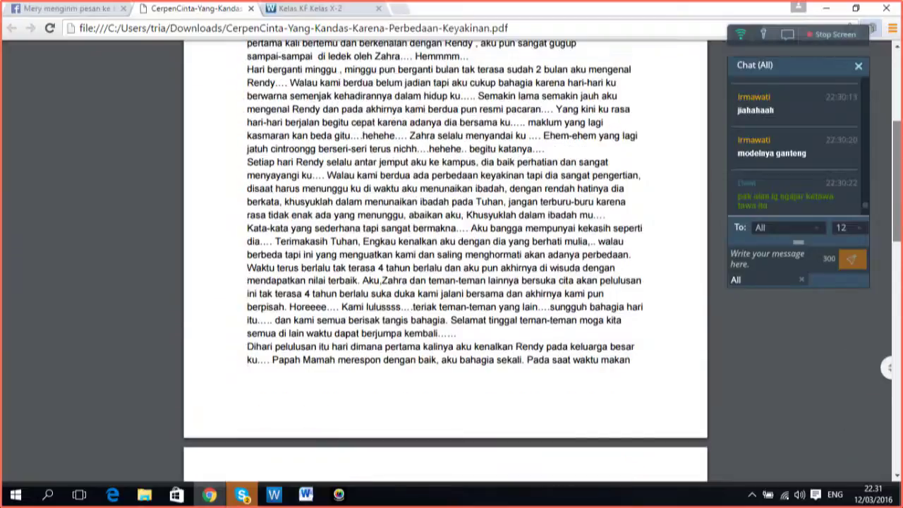
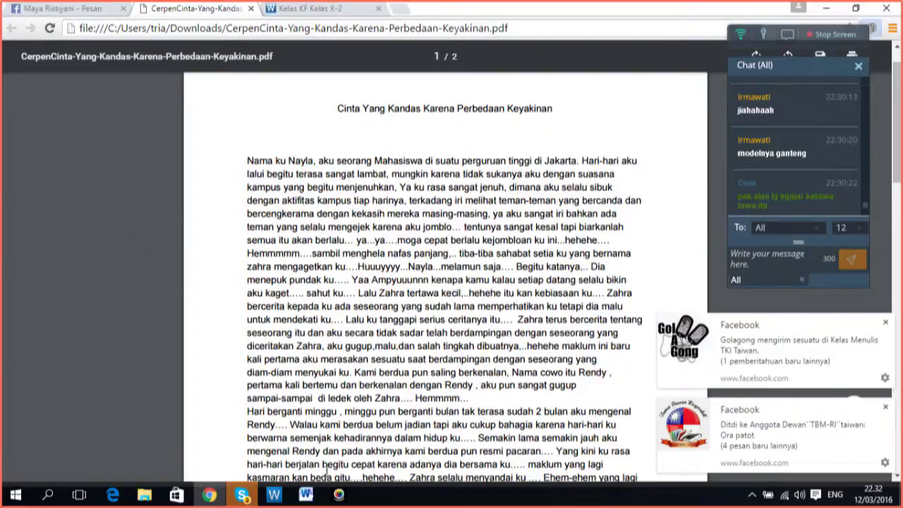
- Return to the Word document and dismiss the two Facebook notifications
left_click(305, 495)
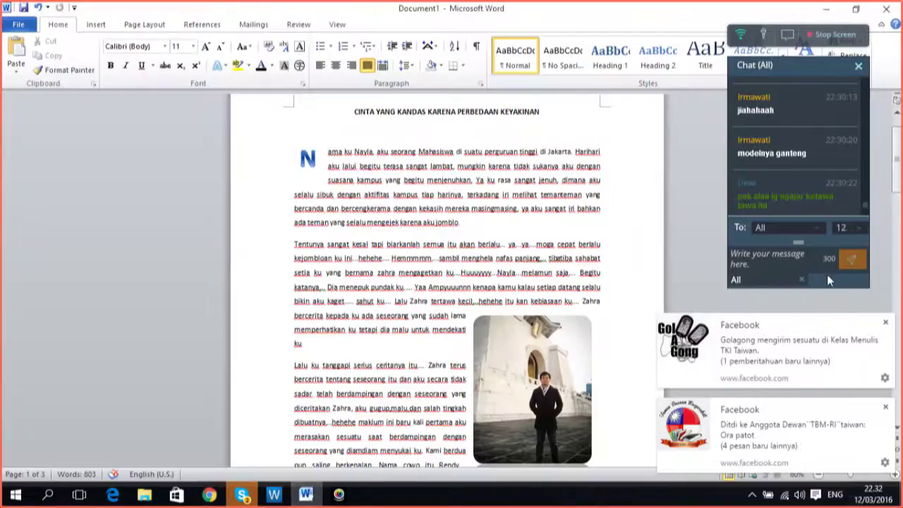
left_click(885, 322)
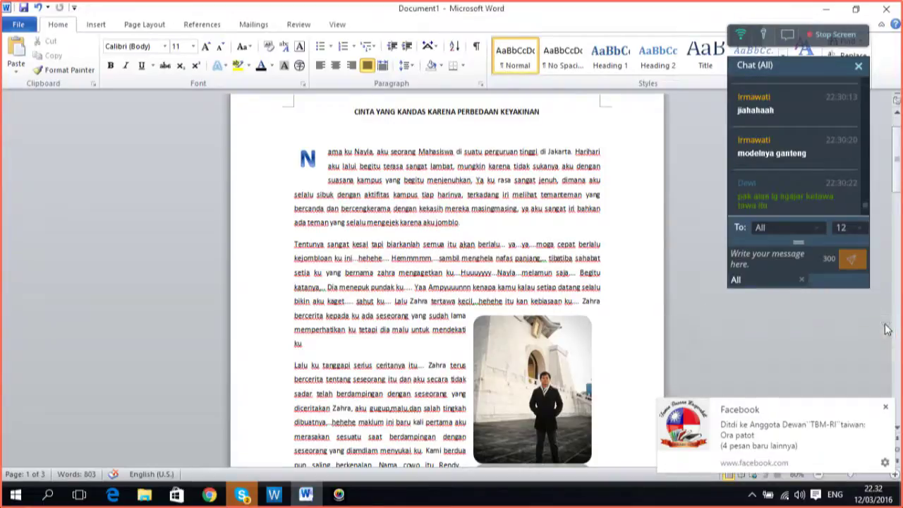
left_click(886, 408)
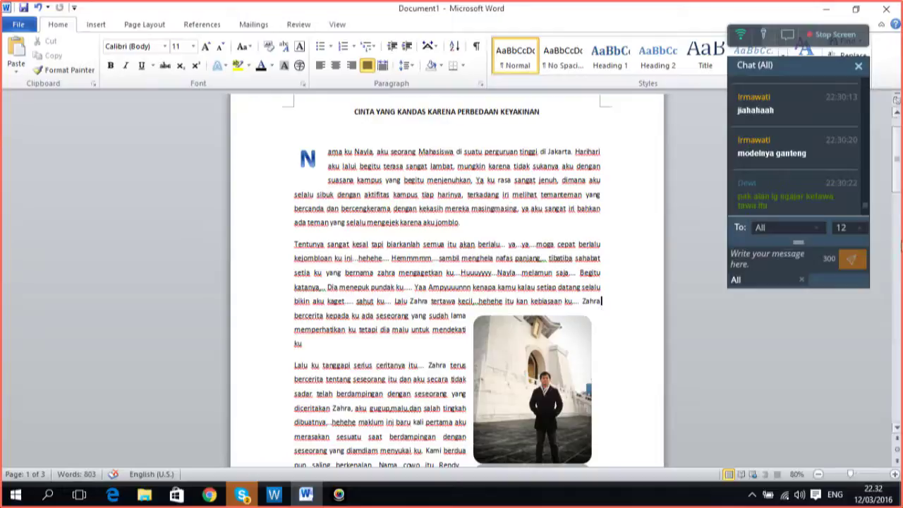
- Delete the empty lines above the "Semakin lama" paragraph so it starts at the top of page two
left_click_drag(897, 187, 893, 259)
left_click(320, 343)
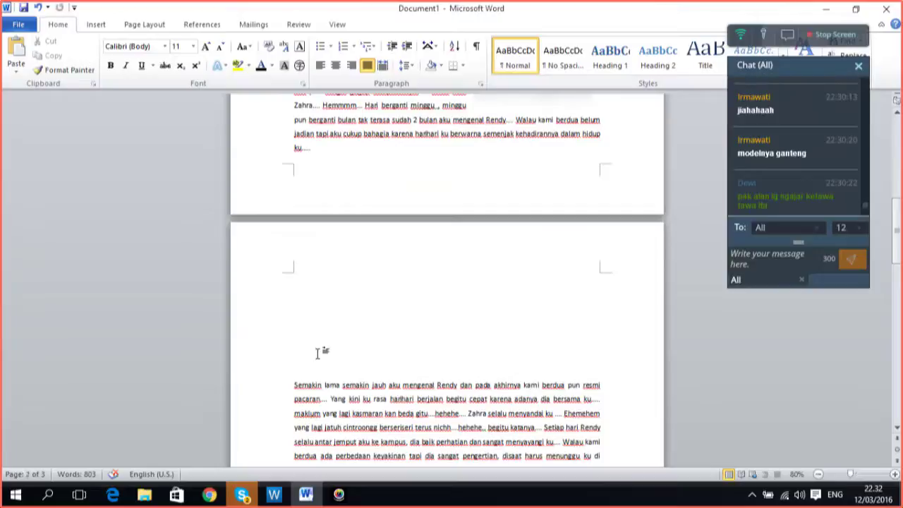
key("BackSpace")
key("BackSpace")
key("BackSpace")
key("BackSpace")
key("BackSpace")
key("BackSpace")
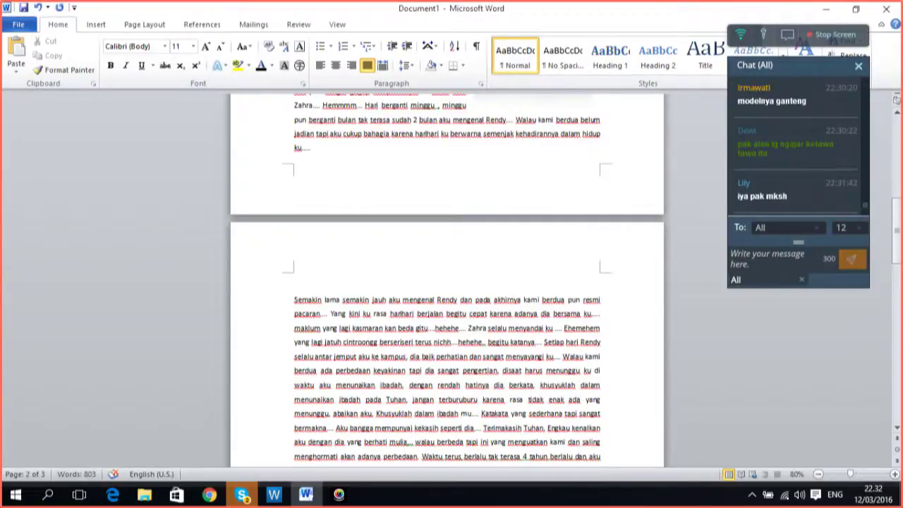
key("BackSpace")
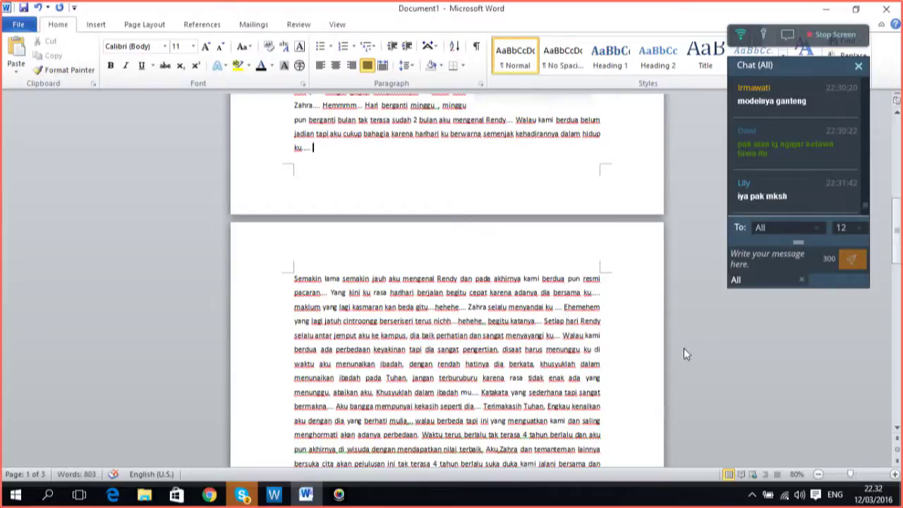
- Split the page-two text before "Walau kami berdua" and add a block of blank lines there as room for pictures
left_click_drag(562, 335, 565, 347)
left_click(564, 347)
key("Return")
key("Return")
key("Return")
key("Return")
key("Return")
key("Return")
key("Return")
key("Return")
key("Return")
key("Return")
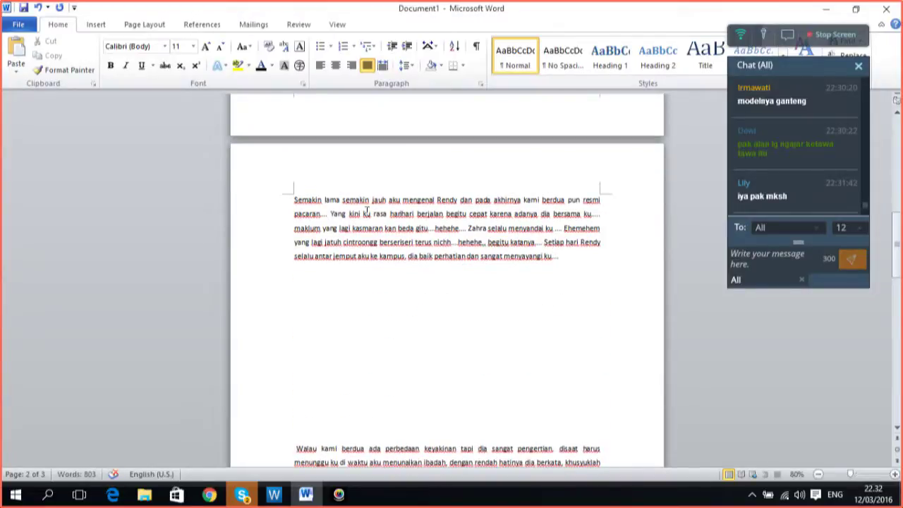
- Insert the picture "pengantin" from the Data (D:) drive before the "Walau kami berdua" paragraph
left_click(99, 27)
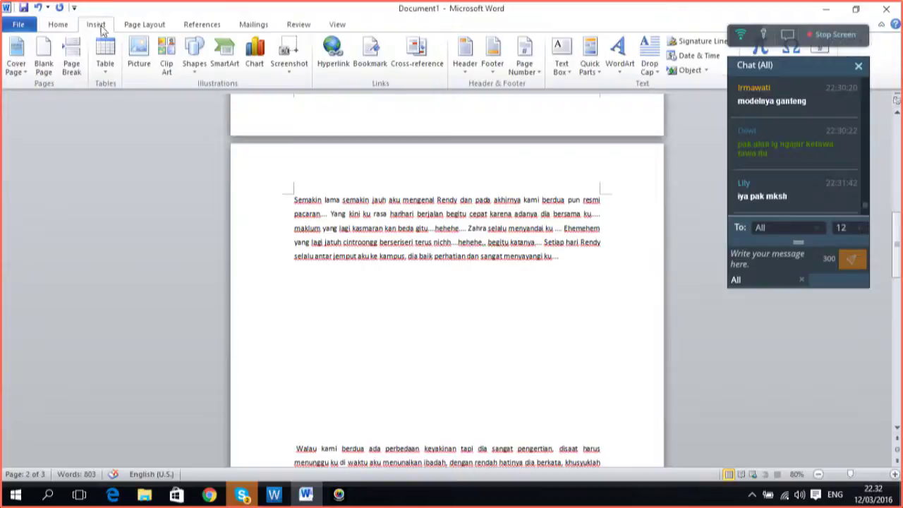
left_click(134, 56)
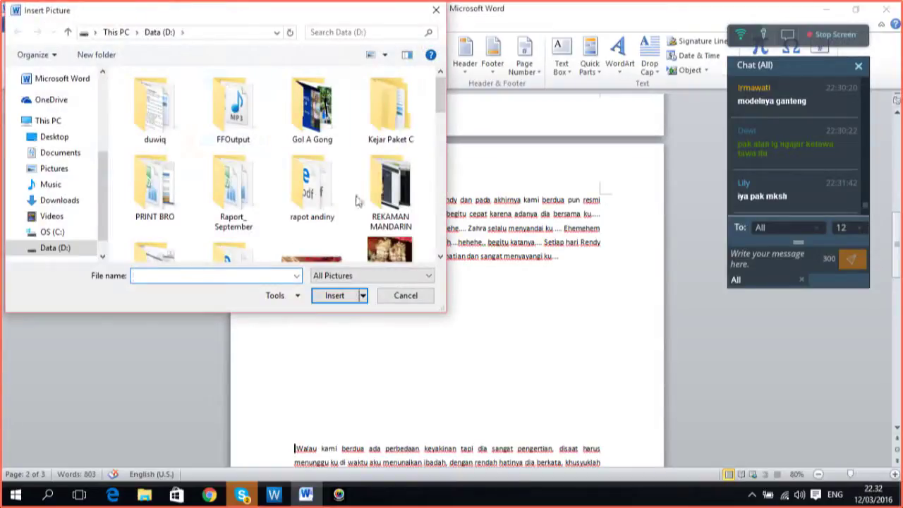
left_click_drag(439, 111, 439, 231)
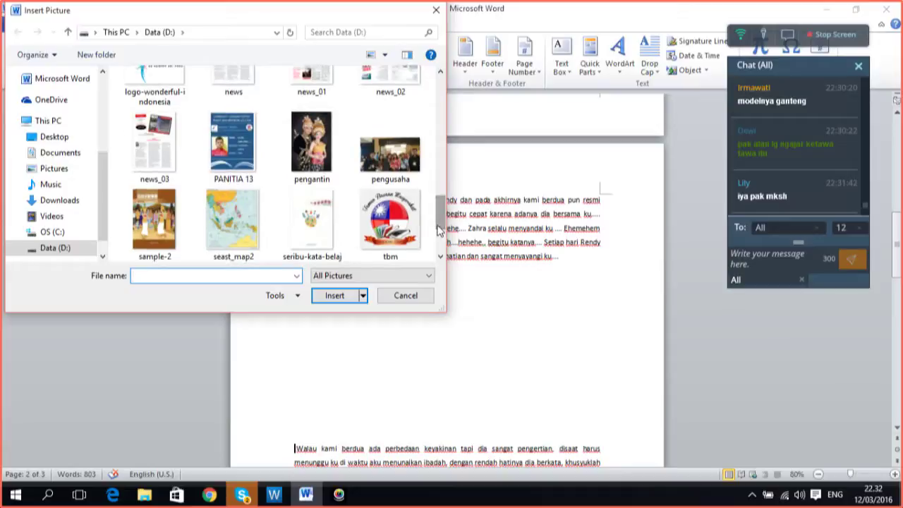
left_click(321, 141)
left_click(345, 296)
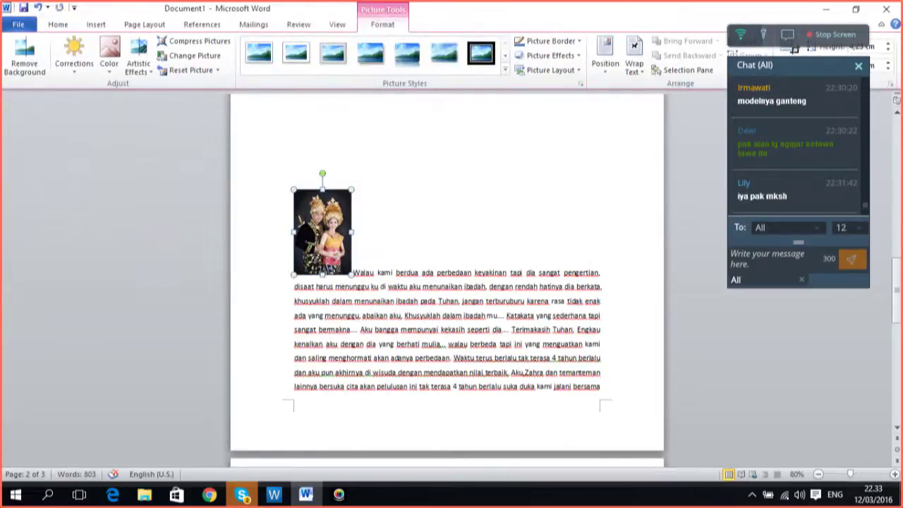
- Move the pengantin photo up into the blank area and set its text wrapping to Square
left_click_drag(897, 299, 897, 283)
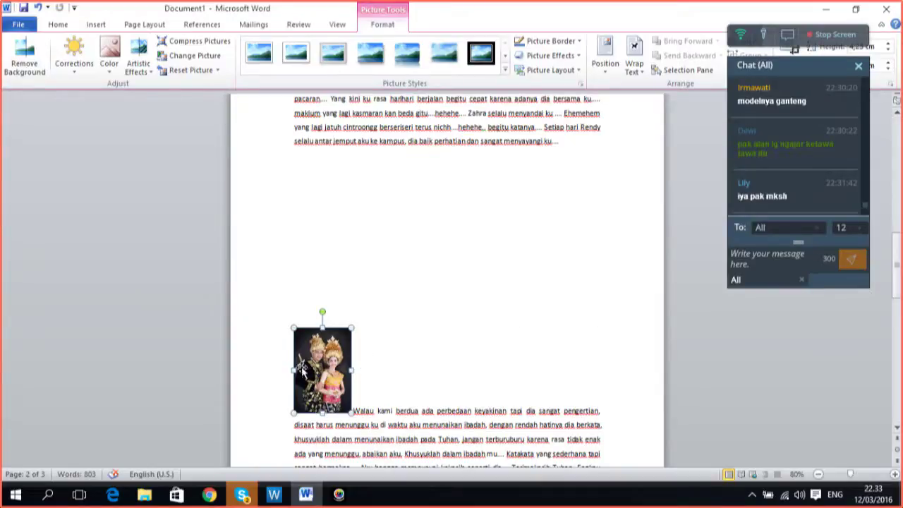
left_click_drag(303, 364, 342, 292)
left_click_drag(326, 344, 333, 288)
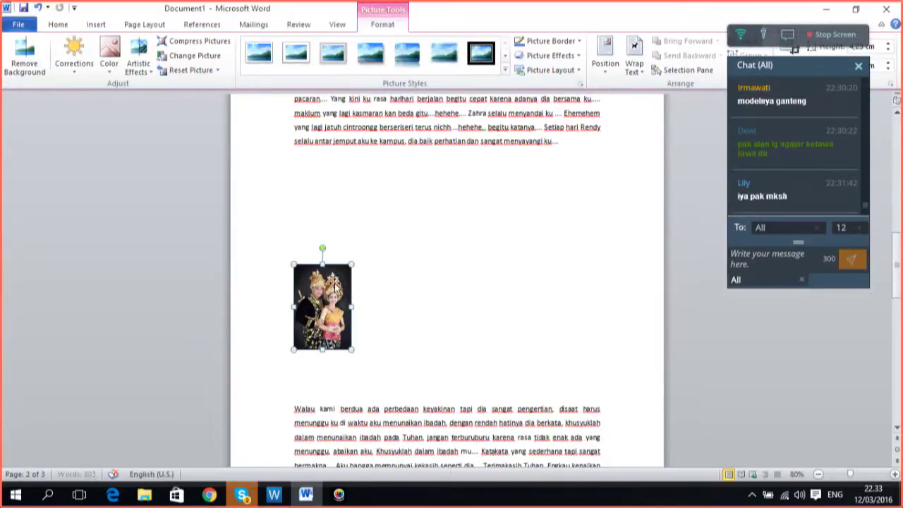
right_click(336, 289)
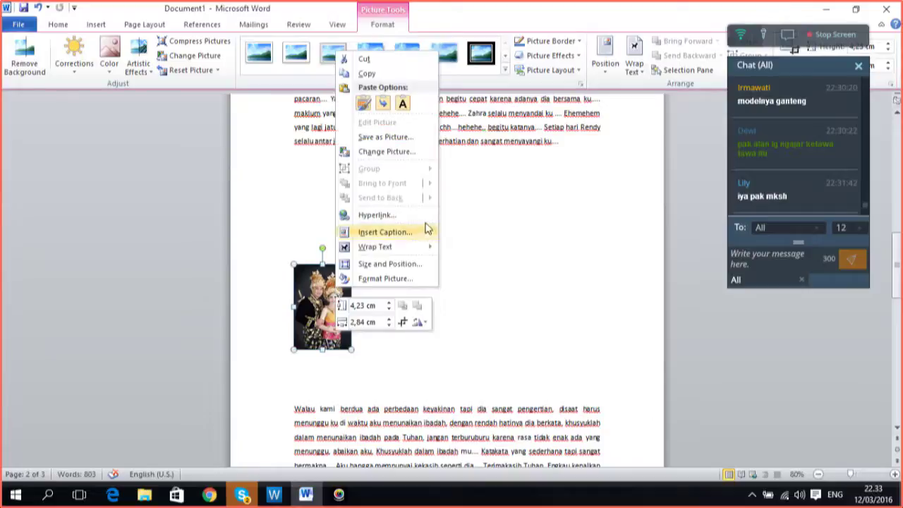
mouse_move(424, 249)
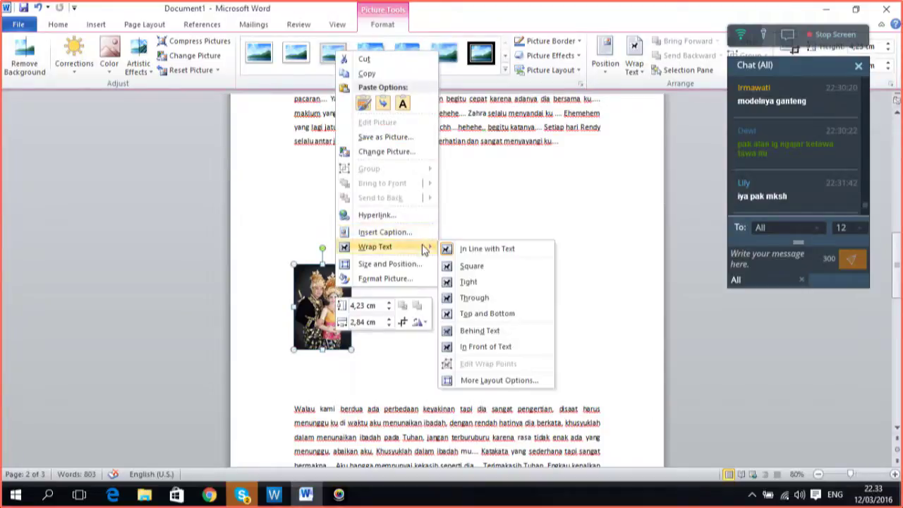
left_click(471, 265)
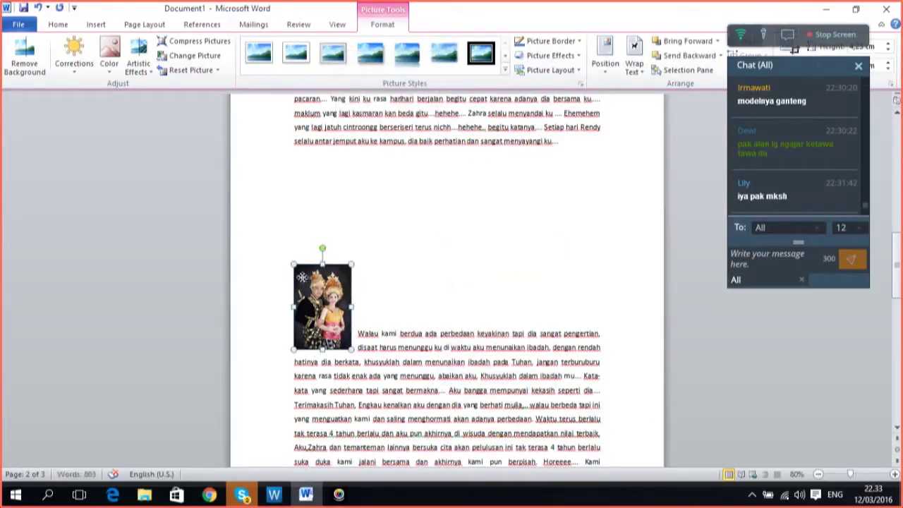
- Place the pengantin photo just below the "Semakin lama" paragraph and enlarge it proportionally to about 5.9 cm high
left_click_drag(302, 277, 313, 180)
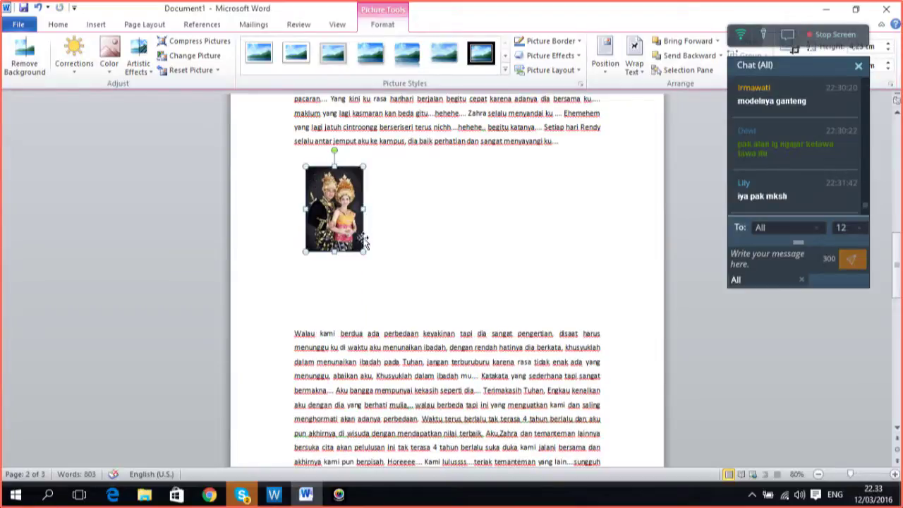
left_click_drag(364, 254, 386, 272)
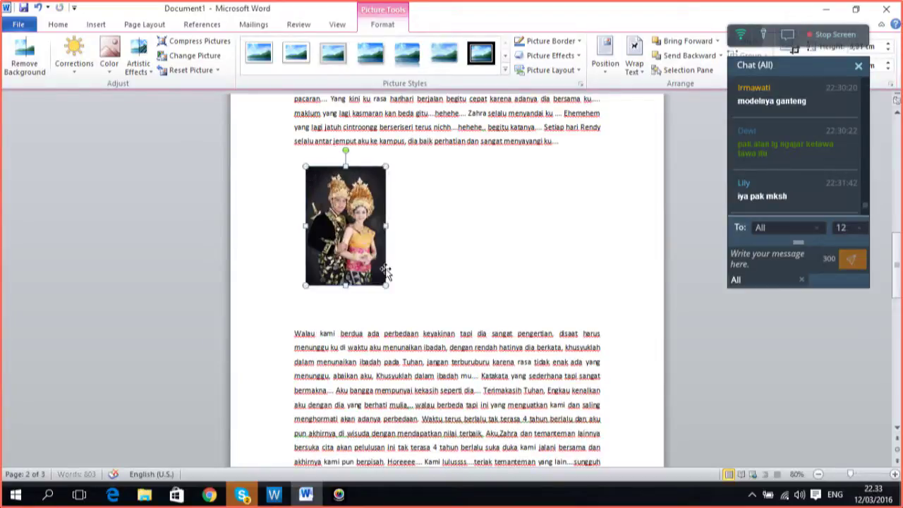
left_click(435, 246)
- Insert the wedding couple picture 39684ed1b45e6f31a614f36ff19bfb13 from the Data (D:) drive into the blank area on page two
left_click(97, 27)
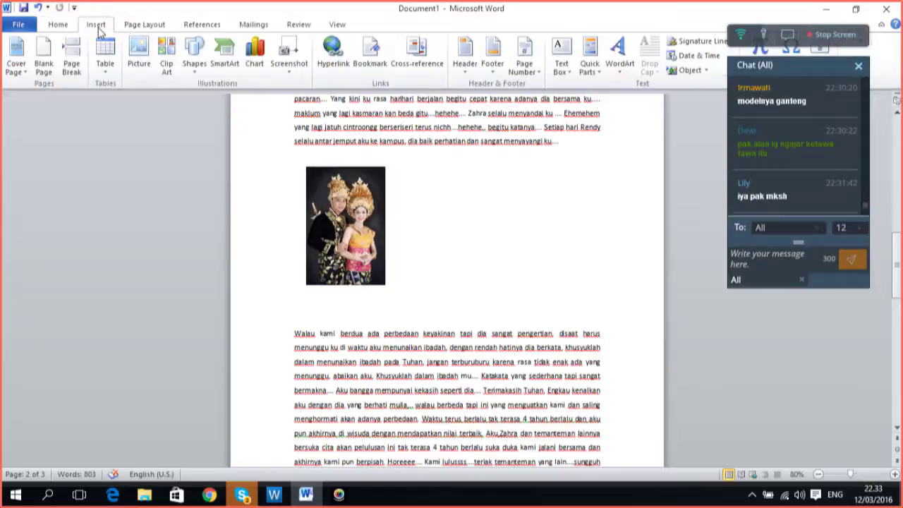
left_click(139, 51)
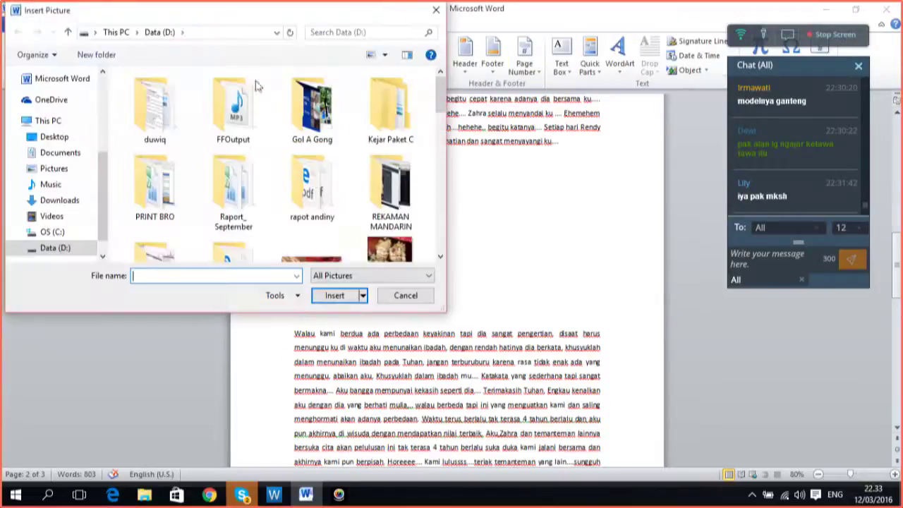
left_click(405, 254)
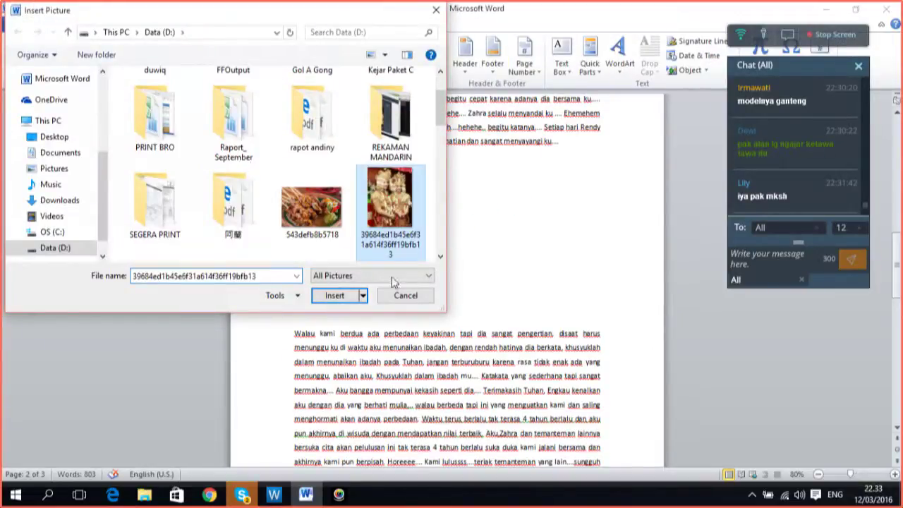
left_click(353, 296)
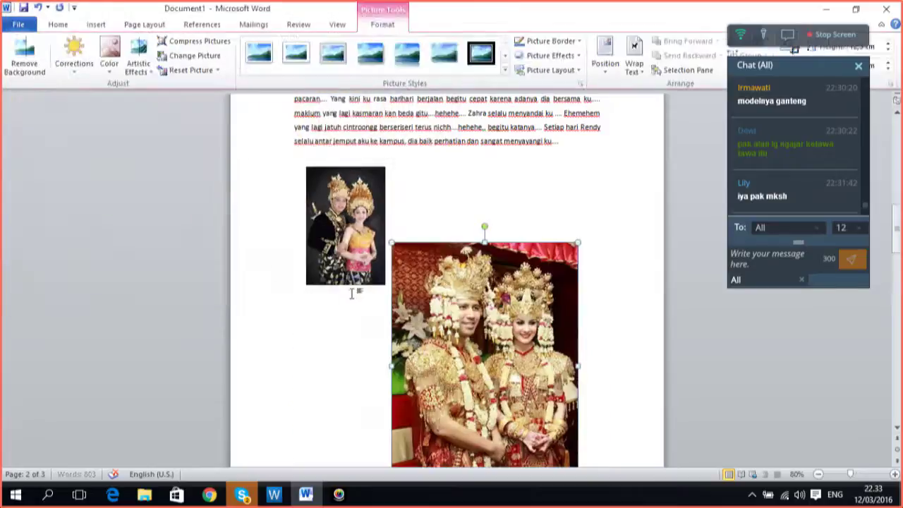
- Set the second wedding photo's wrapping to Square, shrink it to about 5.9 cm high, and align it beside the pengantin photo
left_click_drag(481, 339, 546, 222)
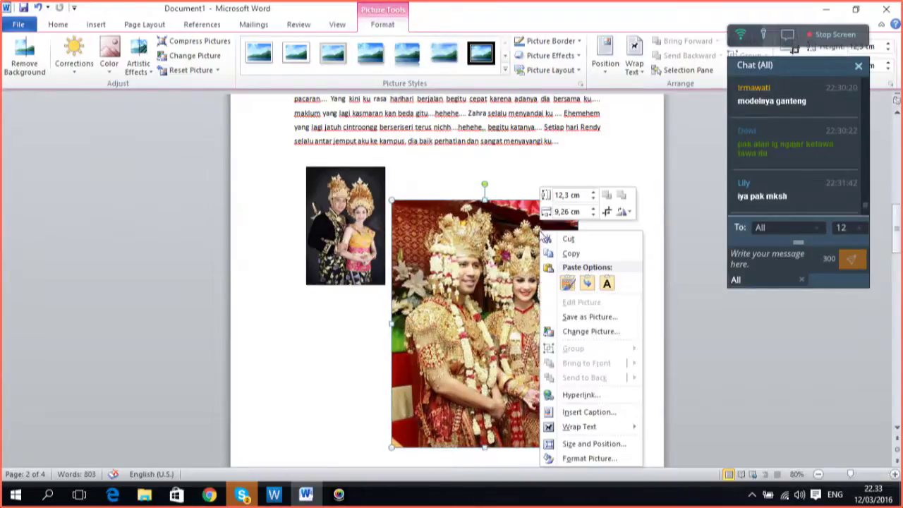
right_click(541, 230)
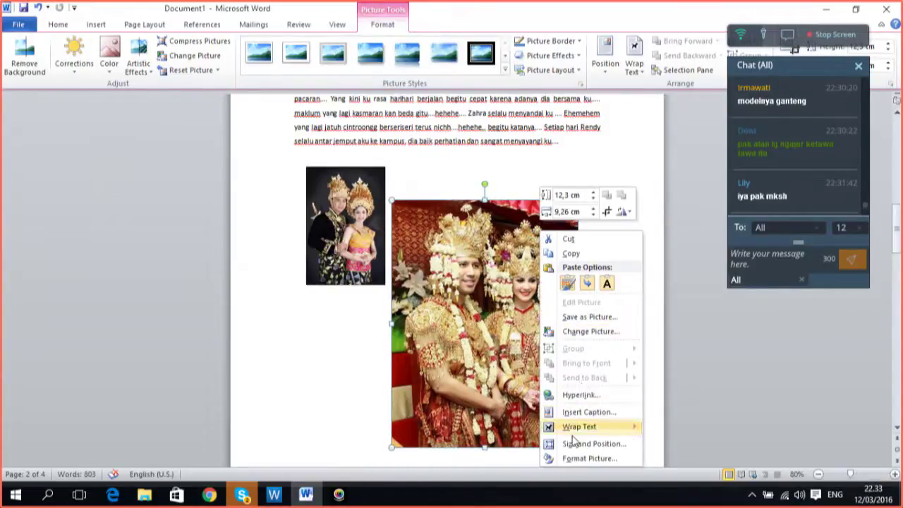
mouse_move(625, 428)
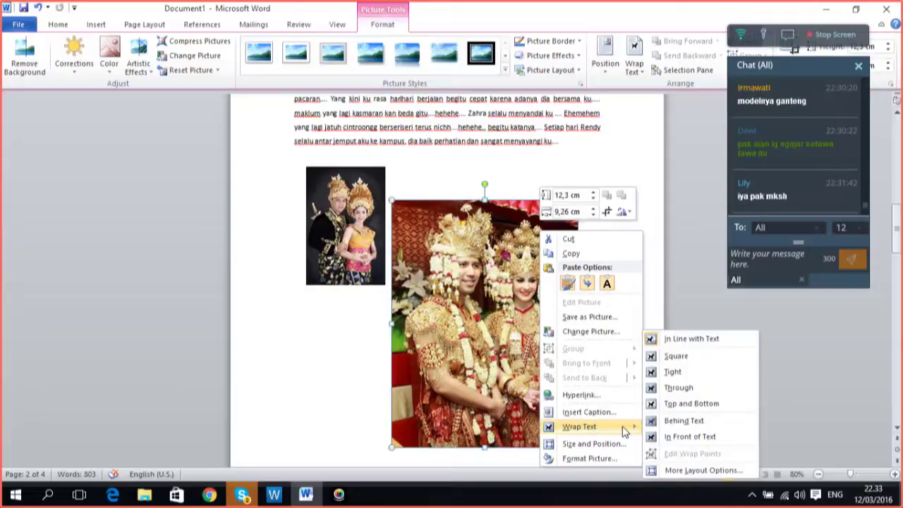
left_click(702, 358)
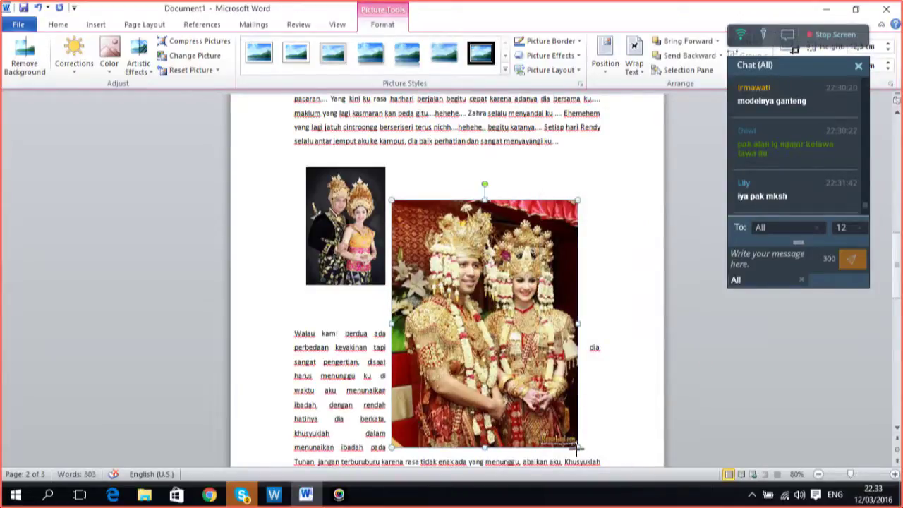
left_click_drag(577, 448, 495, 235)
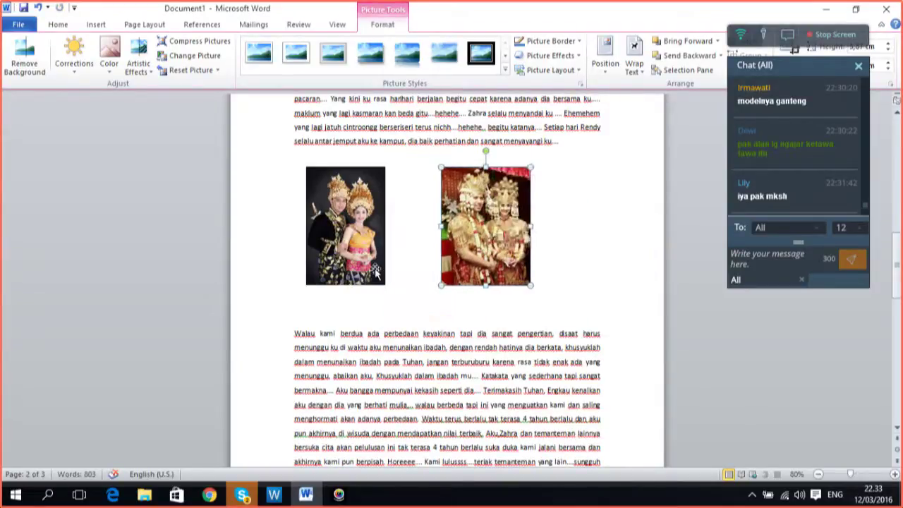
- Move the pengantin photo rightward, closer to the second wedding photo, keeping their top edges level
left_click_drag(375, 273, 413, 265)
left_click(509, 300)
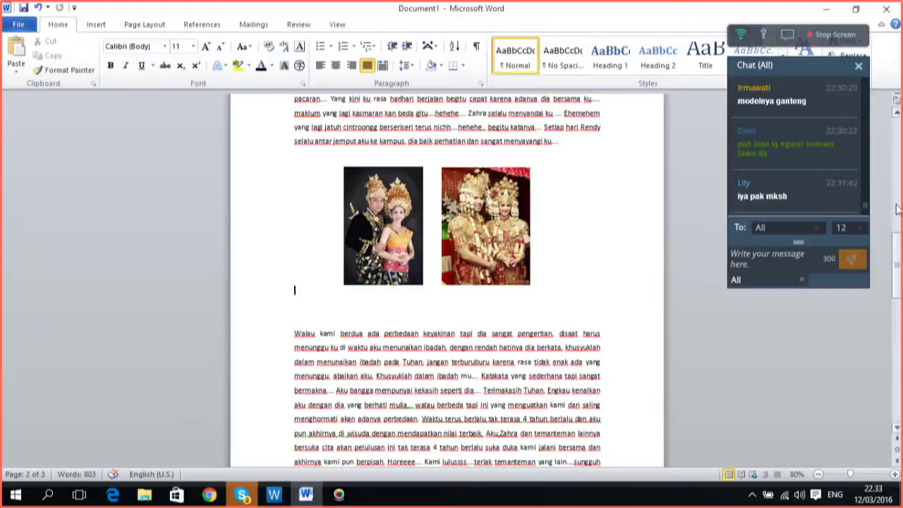
left_click_drag(897, 264, 897, 278)
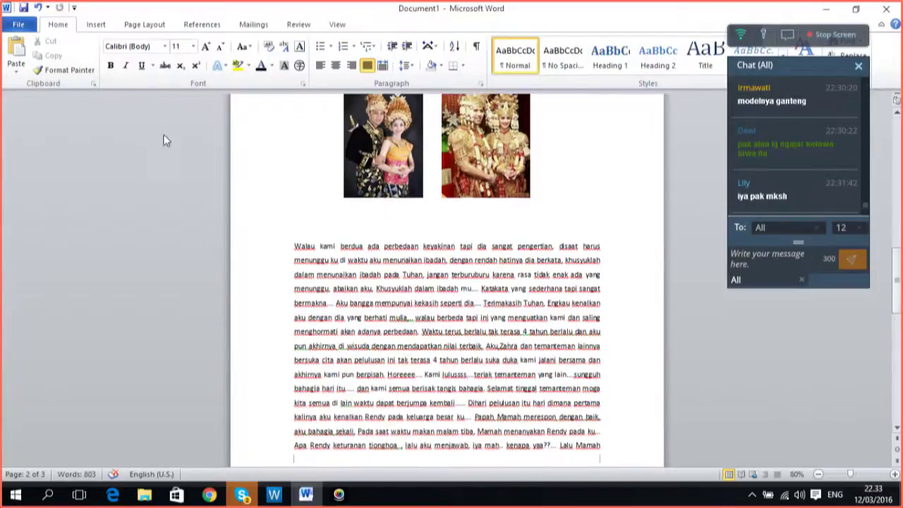
left_click(92, 24)
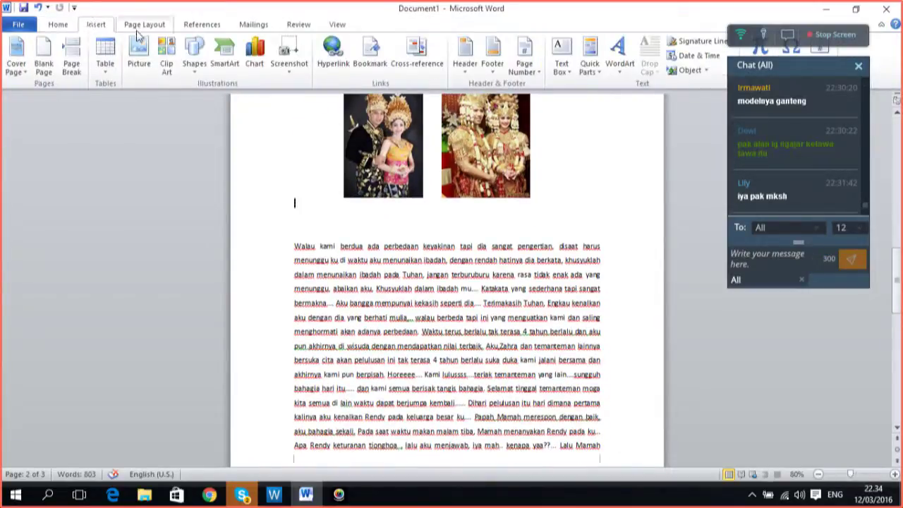
left_click(140, 62)
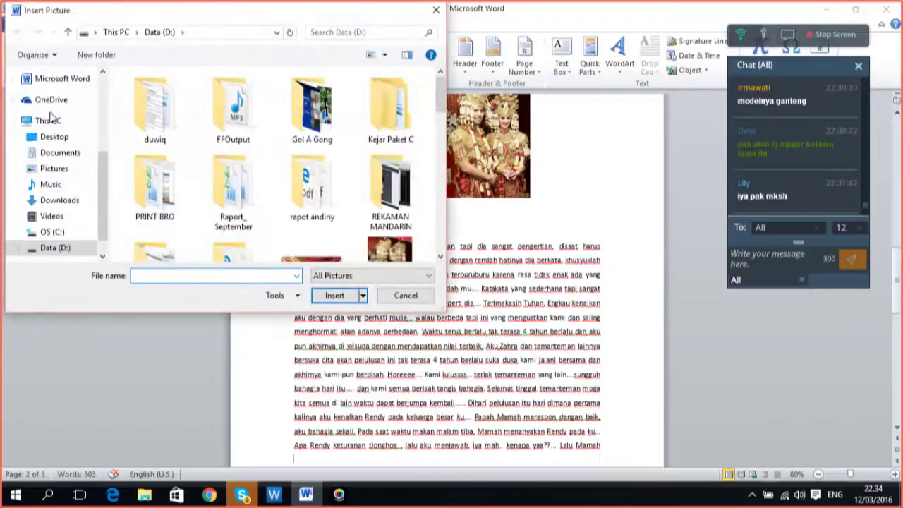
left_click(390, 295)
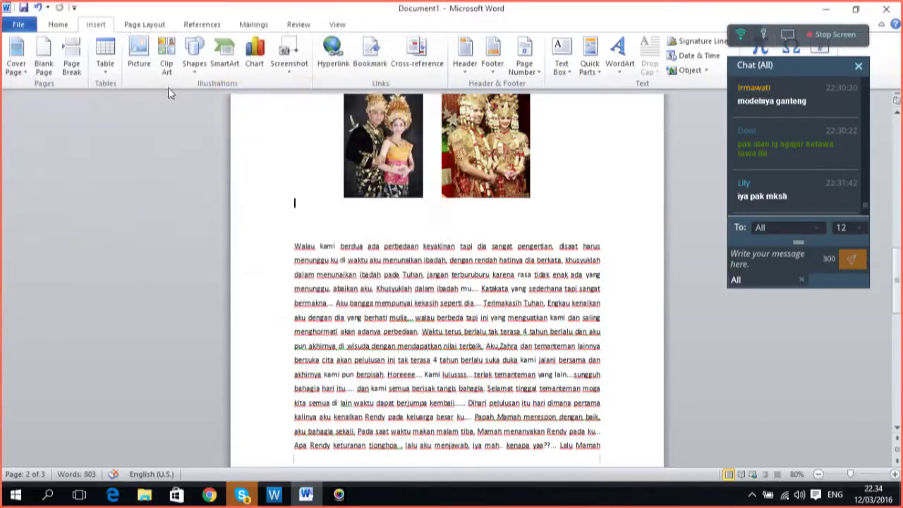
- Draw a thin horizontal rectangle just below the two wedding photos, spanning their combined width
left_click(194, 60)
left_click(241, 98)
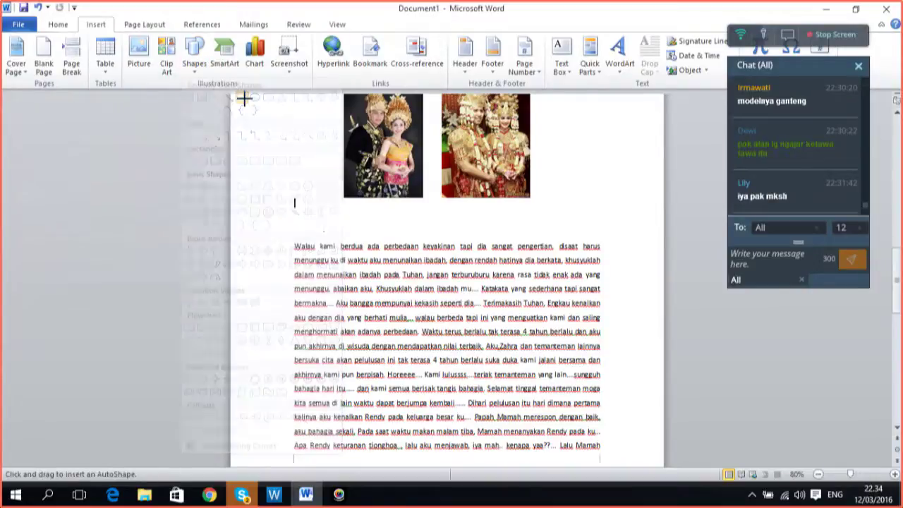
left_click_drag(343, 208, 530, 230)
left_click(568, 195)
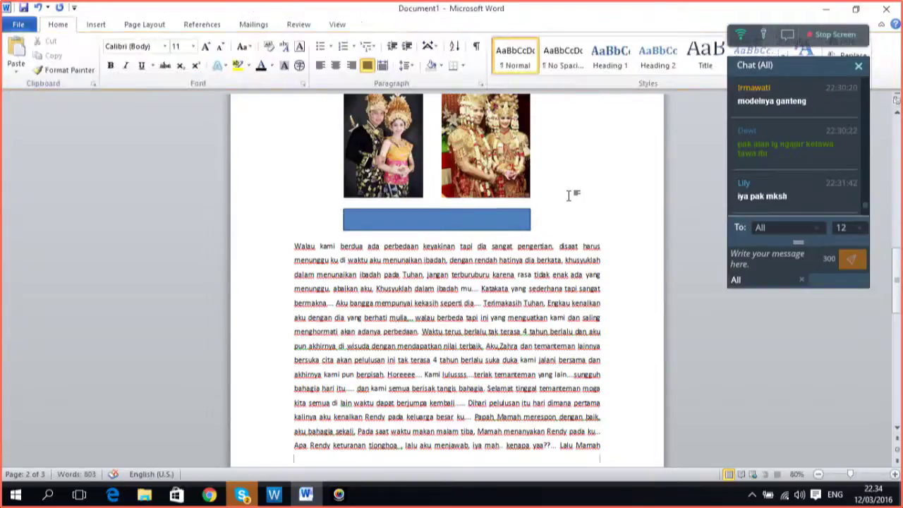
- Widen the blue rectangle beyond both sides of the photos and raise its top edge until it covers most of them
left_click_drag(899, 263, 898, 226)
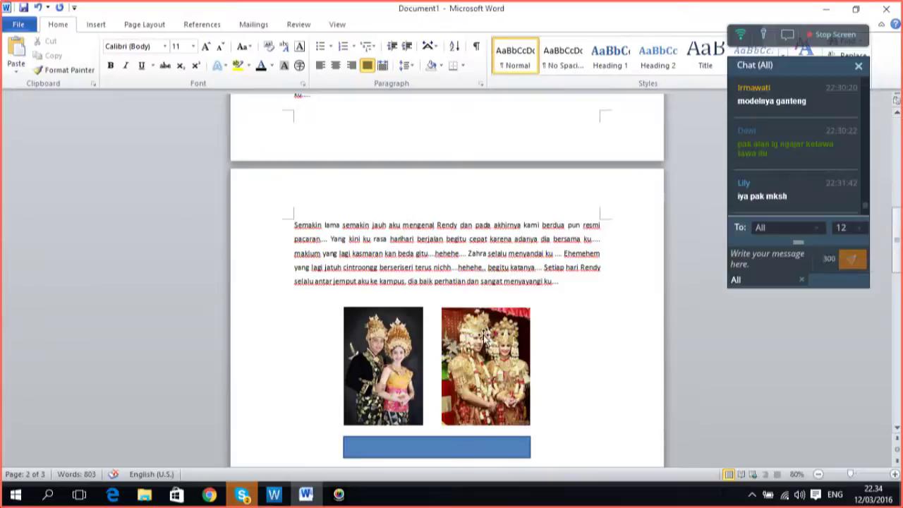
left_click(396, 443)
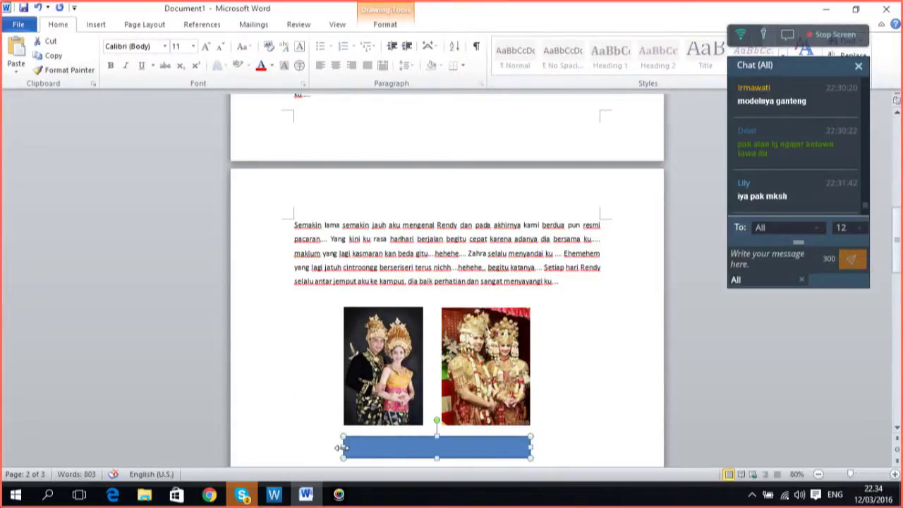
left_click_drag(342, 447, 296, 448)
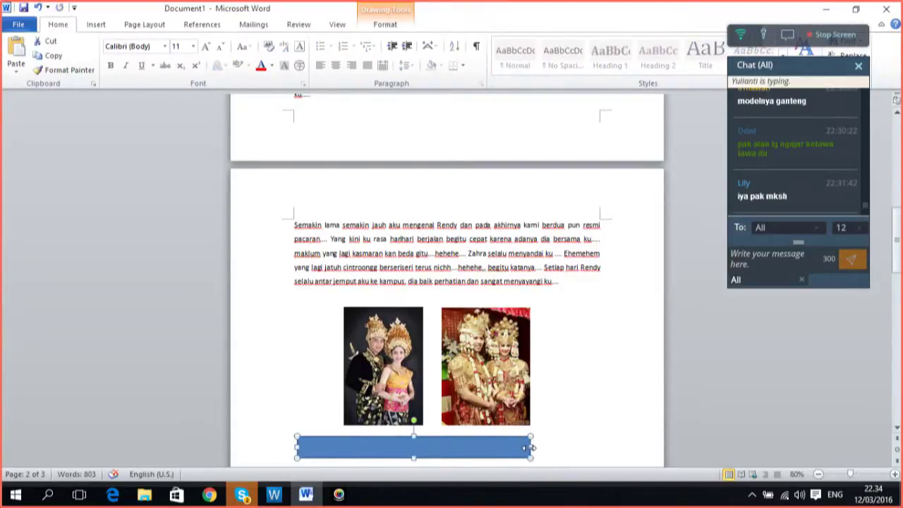
left_click_drag(533, 448, 559, 447)
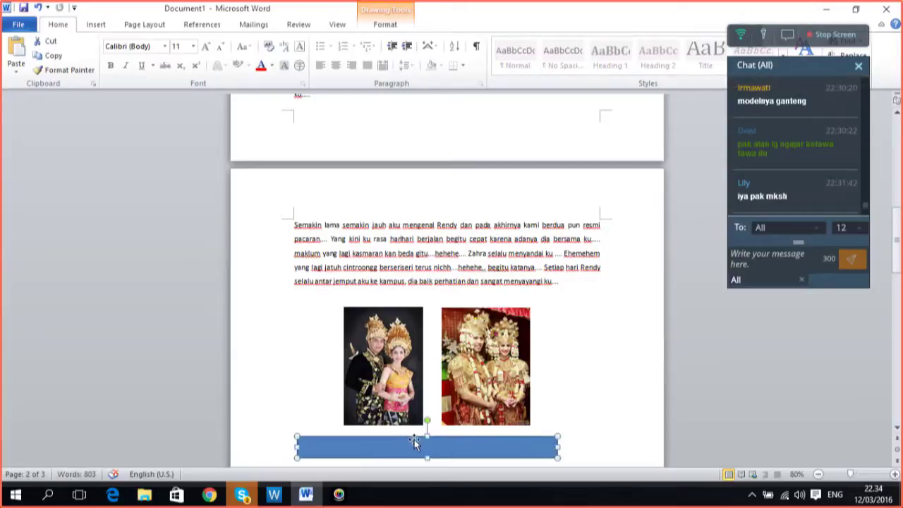
left_click_drag(427, 438, 431, 342)
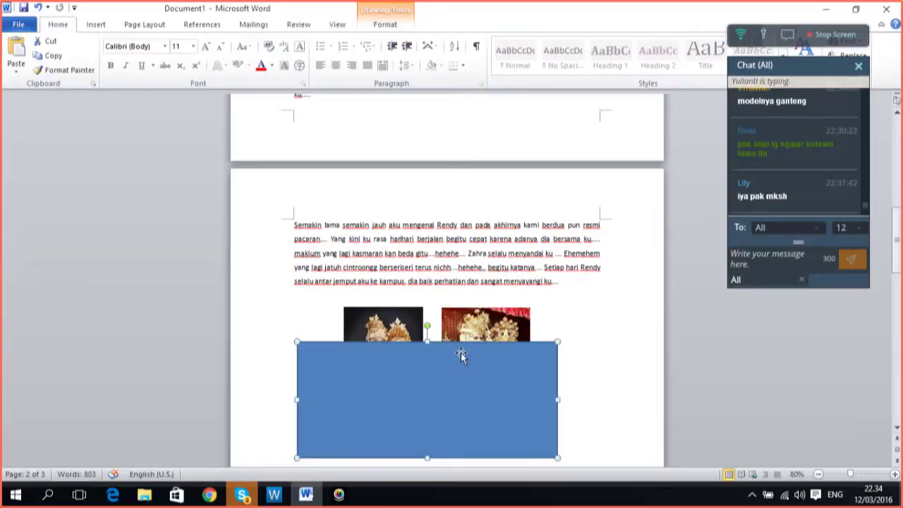
- Send the blue rectangle to the back, behind the two wedding photos, and deselect it
right_click(460, 356)
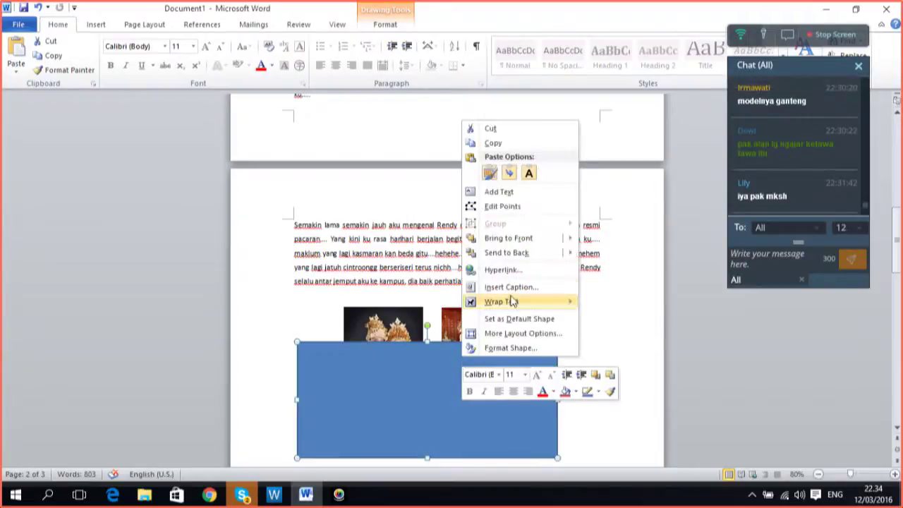
left_click(508, 253)
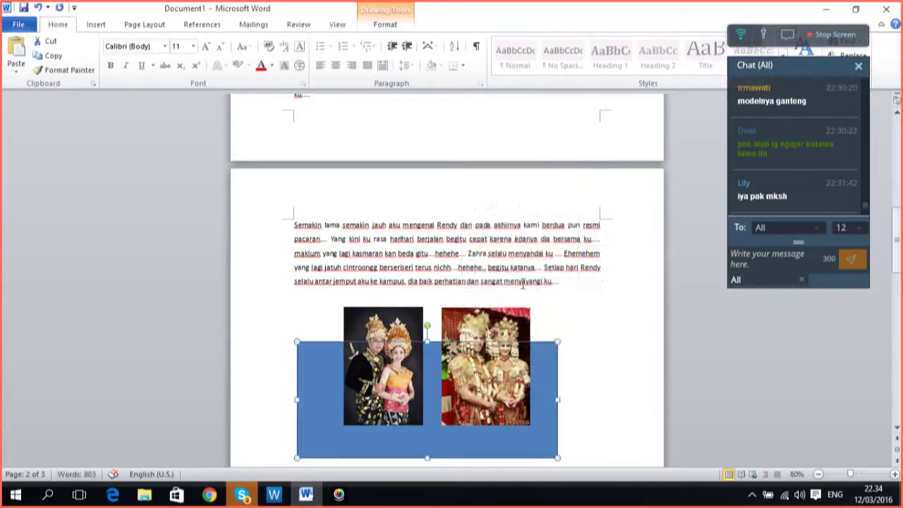
left_click(637, 366)
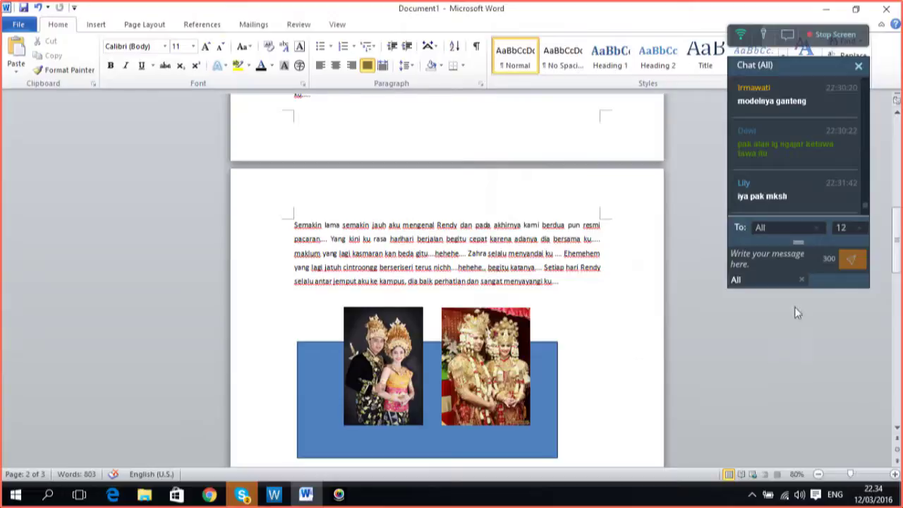
scroll(474, 262, "down", 3)
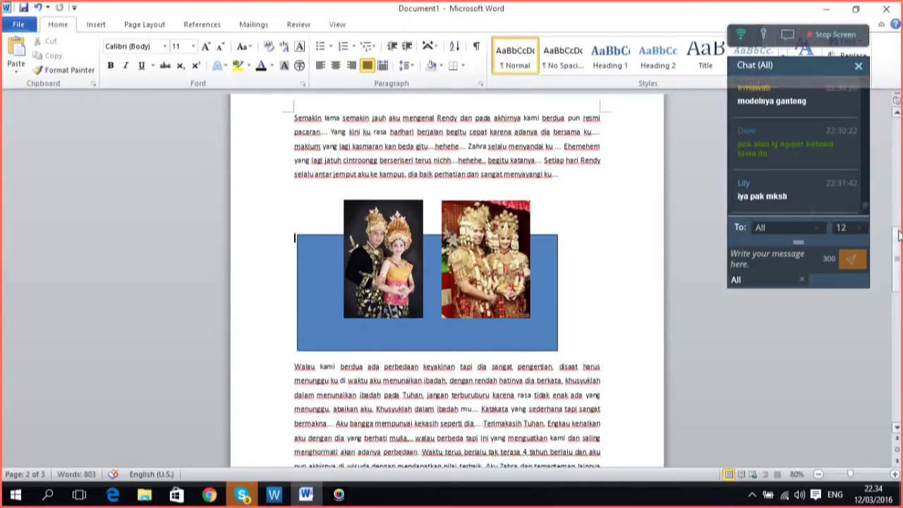
- Apply the Soft Edge Rectangle picture style to both wedding-costume photos over the blue rectangle
left_click(389, 258)
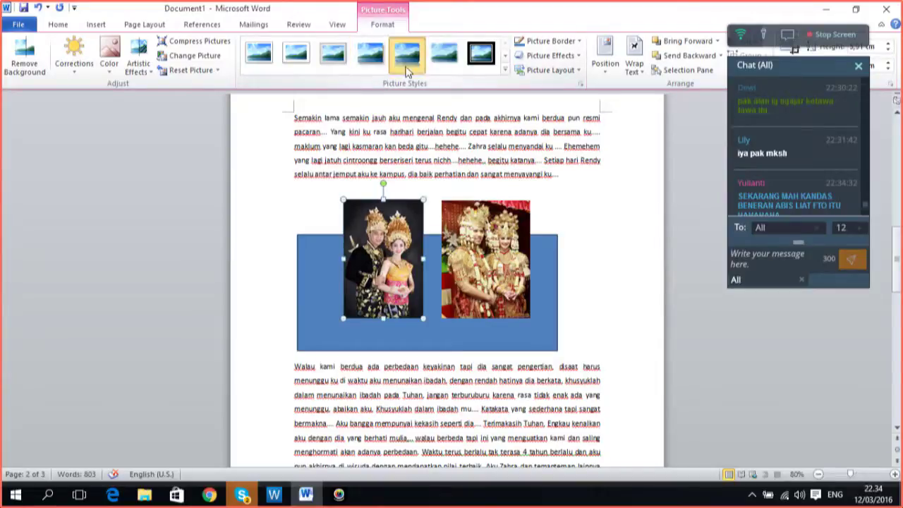
left_click(444, 62)
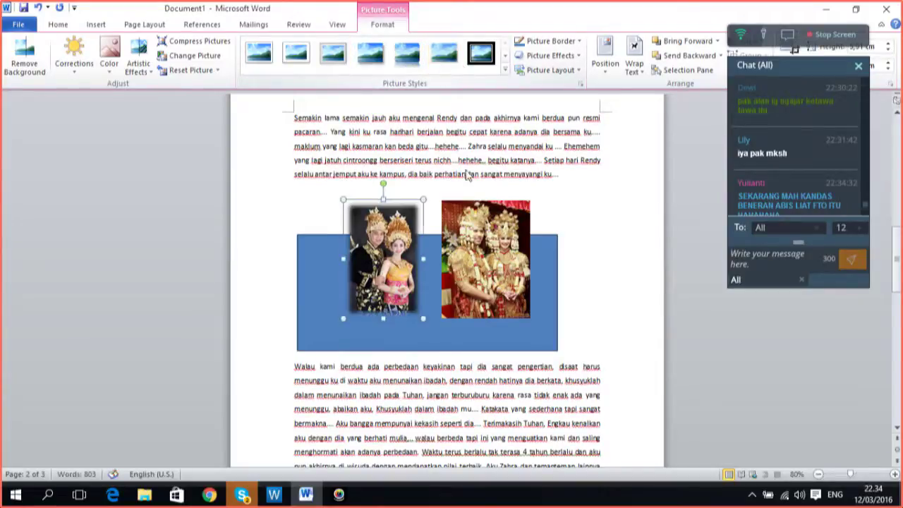
left_click(473, 230)
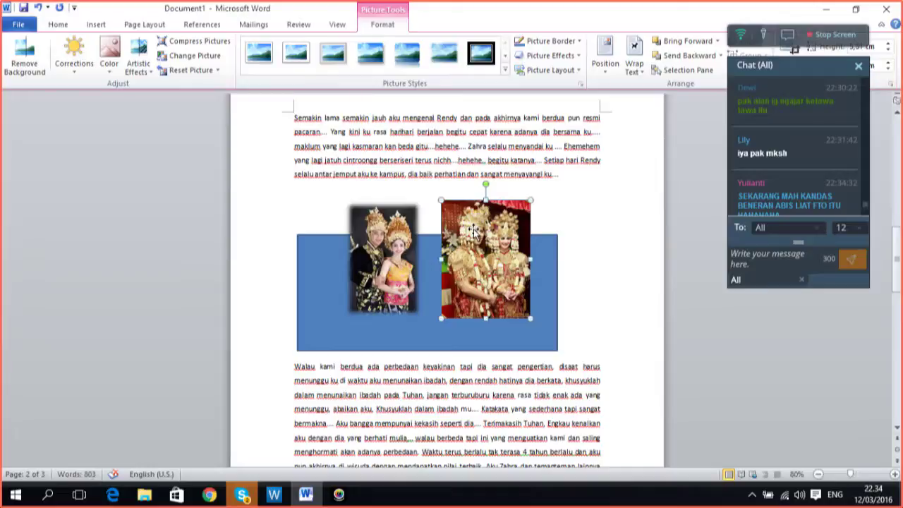
left_click(444, 57)
left_click(639, 271)
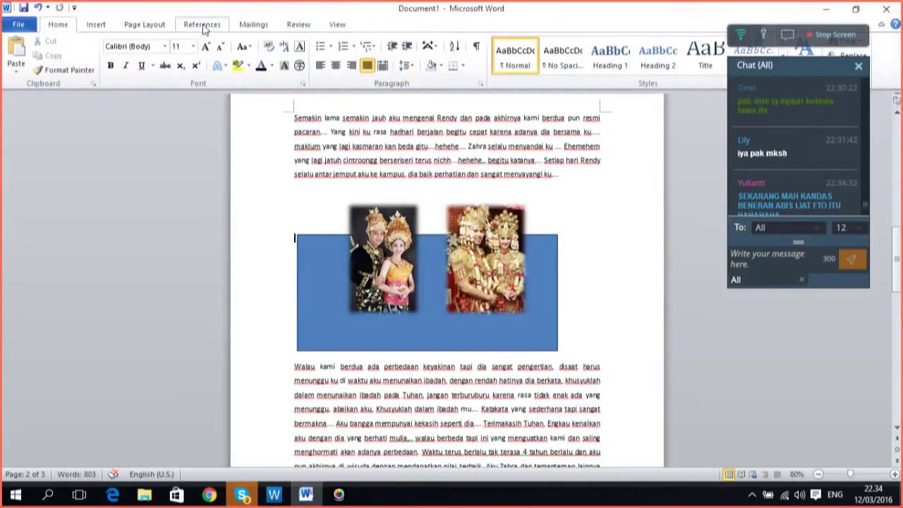
- Draw a wide, thin rectangle beneath the two photos inside the blue rectangle and adjust its upper and lower edges
left_click(99, 25)
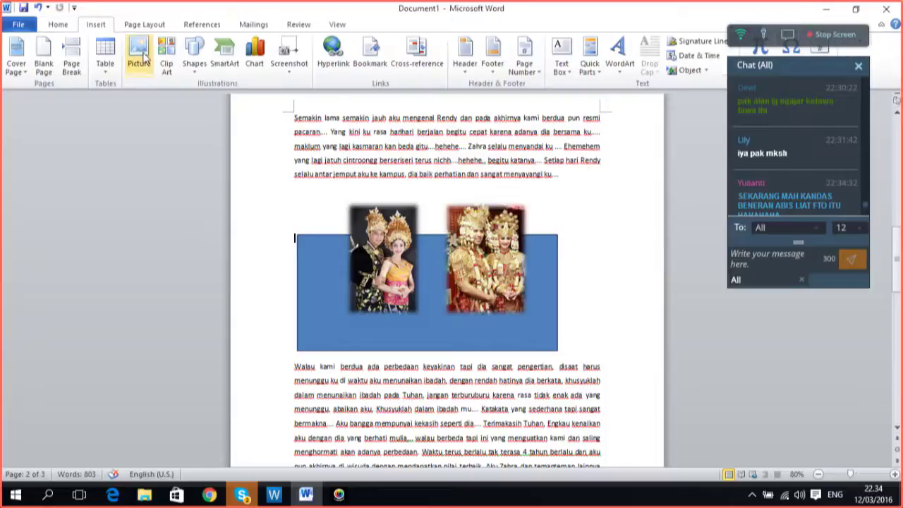
left_click(194, 56)
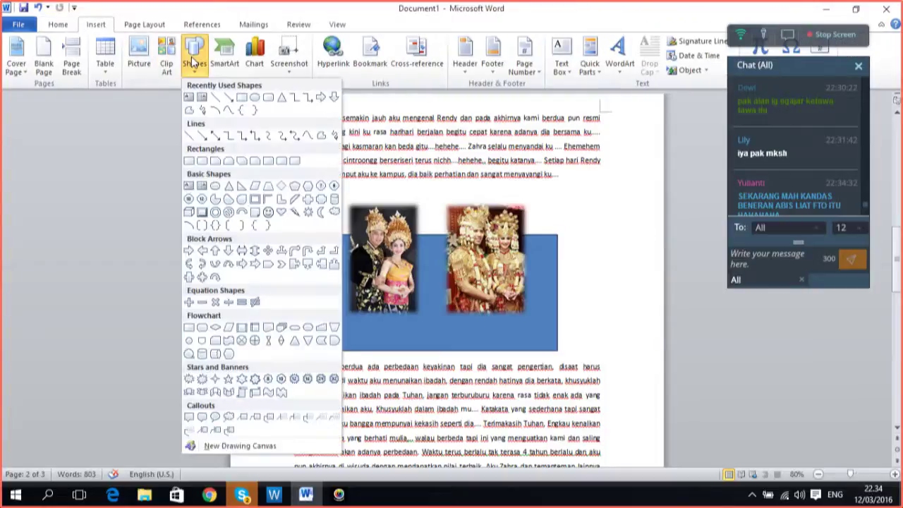
left_click(242, 97)
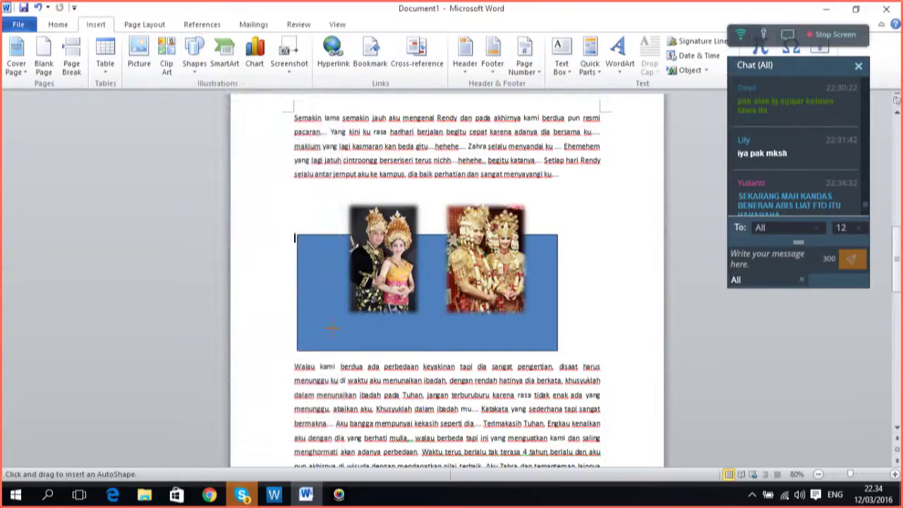
left_click_drag(329, 327, 329, 327)
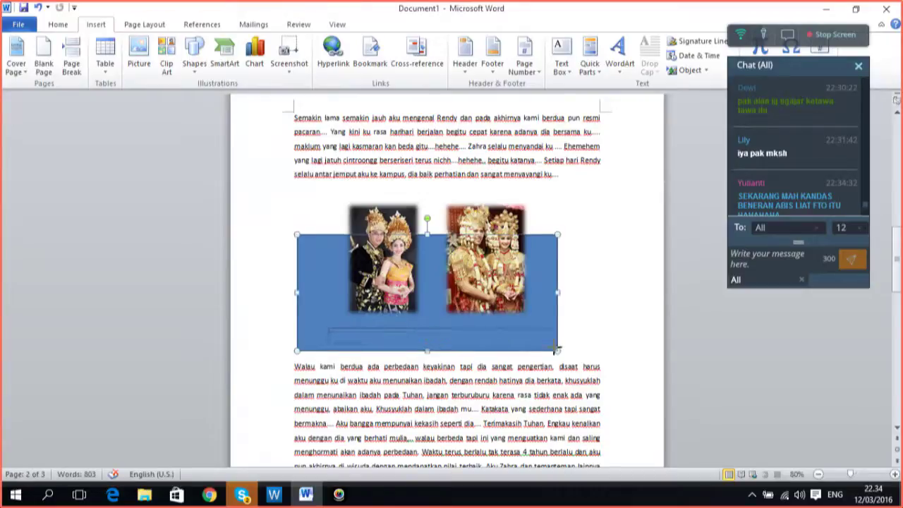
mouse_move(556, 349)
left_mouse_down()
mouse_move(595, 348)
mouse_move(530, 347)
mouse_move(540, 350)
left_mouse_up()
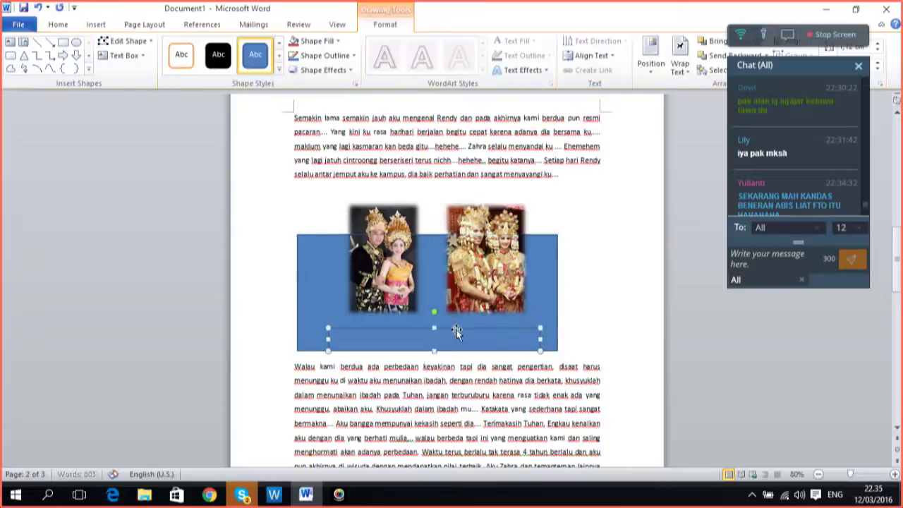
left_click_drag(434, 326, 434, 323)
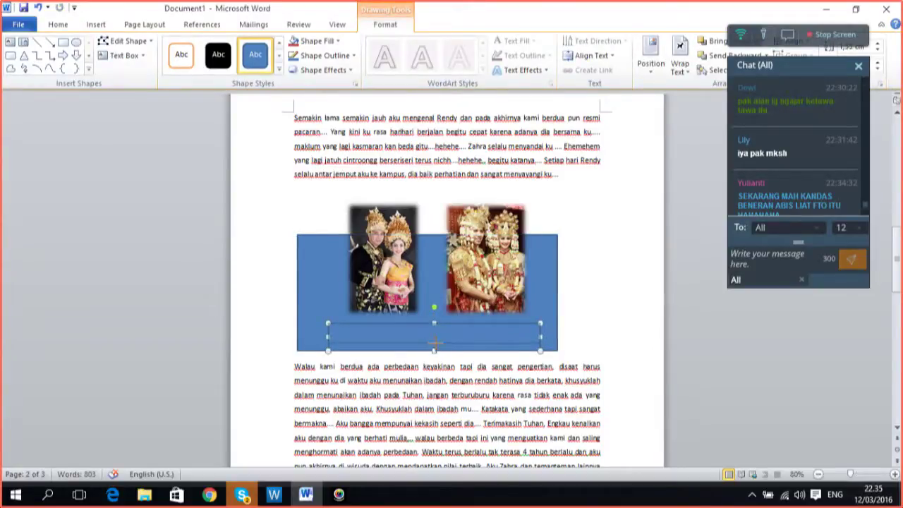
left_click_drag(434, 345, 434, 344)
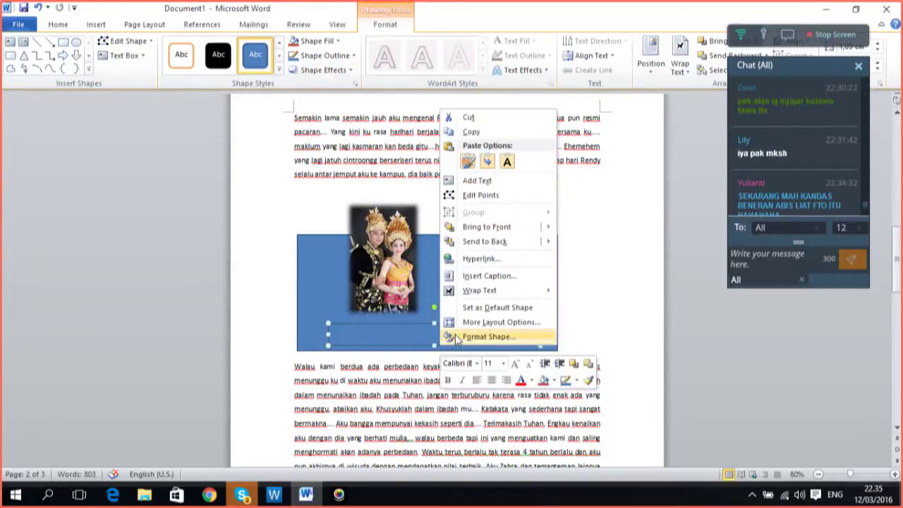
- Set the thin rectangle's solid fill color to white in its shape formatting
left_click(487, 336)
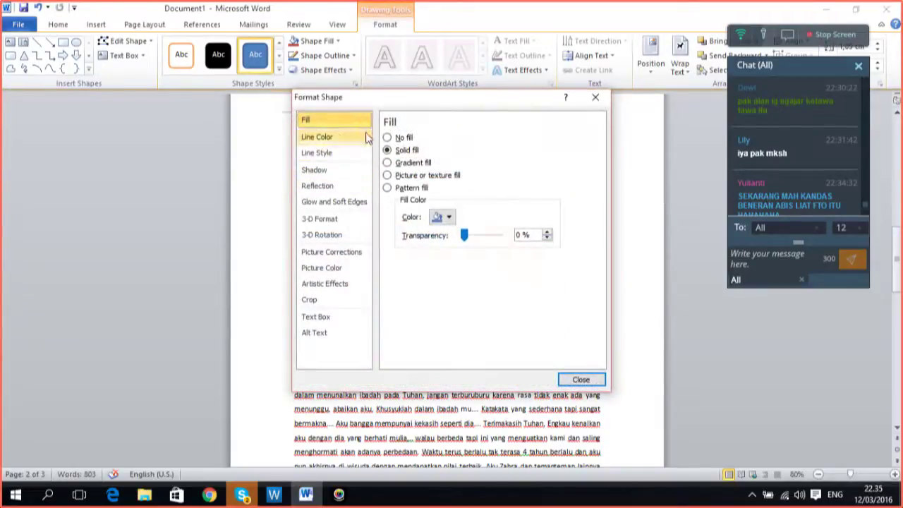
left_click(447, 218)
left_click(436, 244)
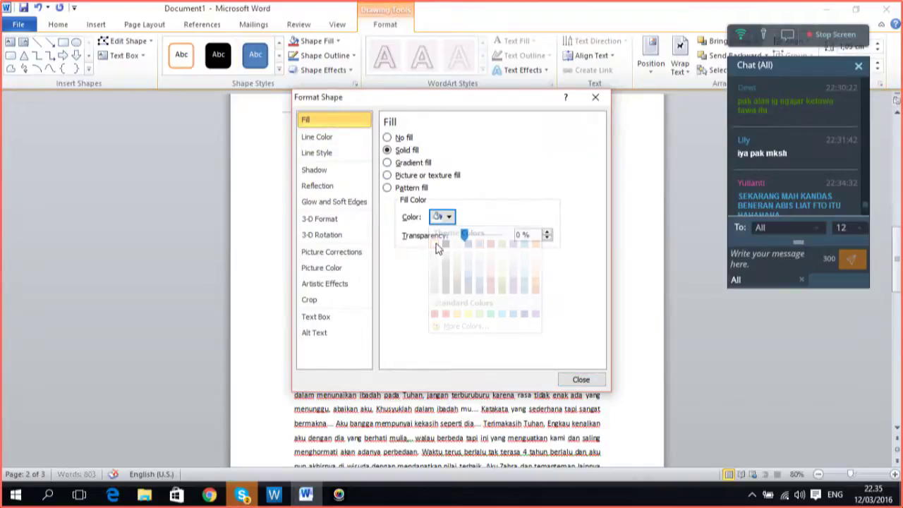
left_click(589, 382)
left_click(656, 378)
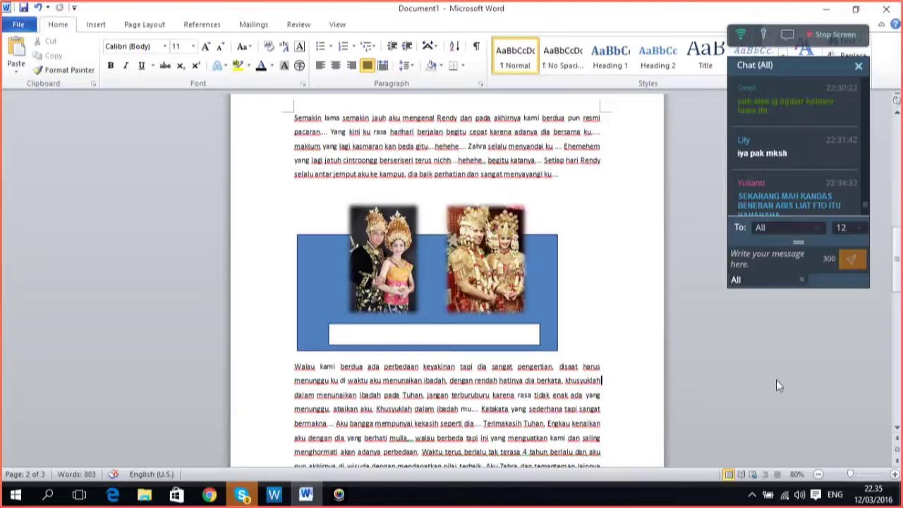
- Make the white rectangle taller by extending its upper edge toward the photos
mouse_move(896, 282)
left_mouse_down()
mouse_move(897, 161)
mouse_move(900, 280)
left_mouse_up()
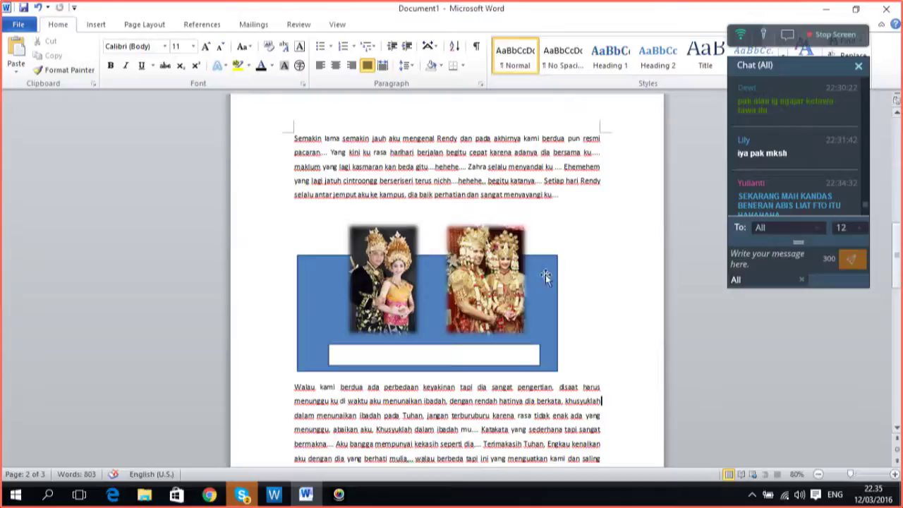
left_click(400, 355)
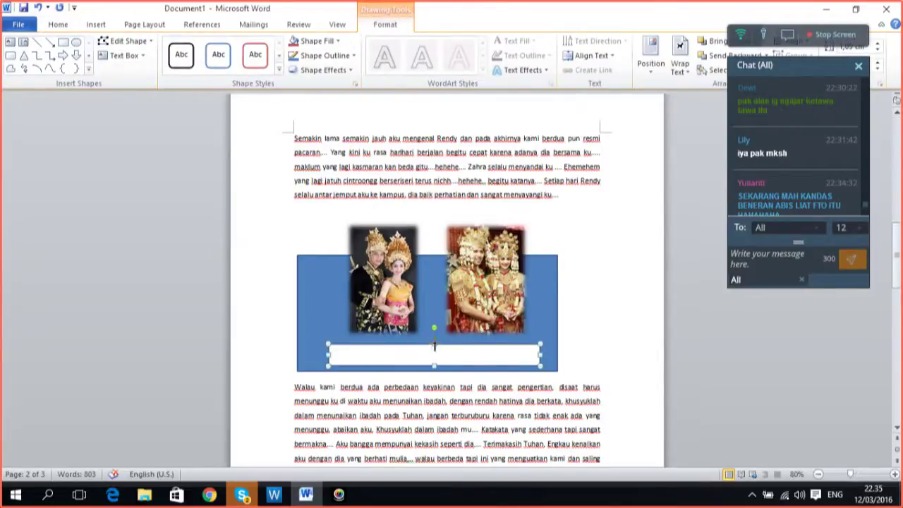
left_click_drag(434, 345, 435, 339)
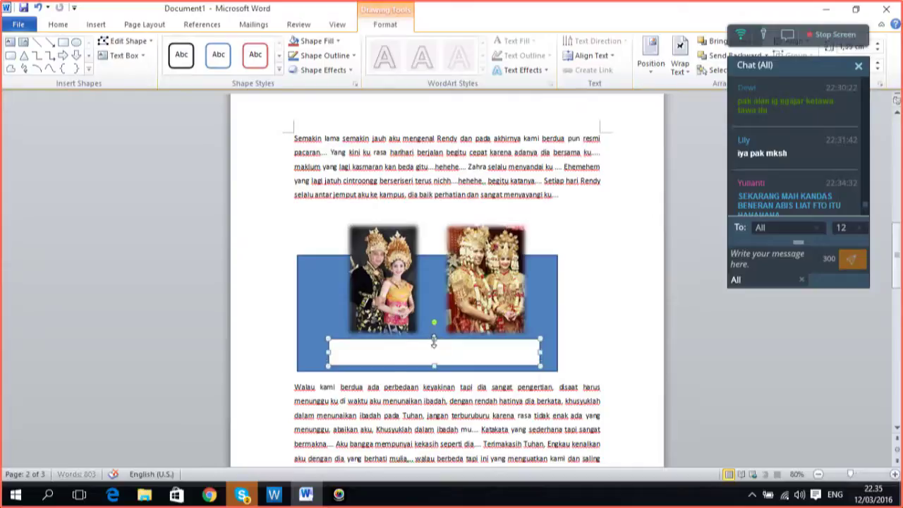
left_click(635, 326)
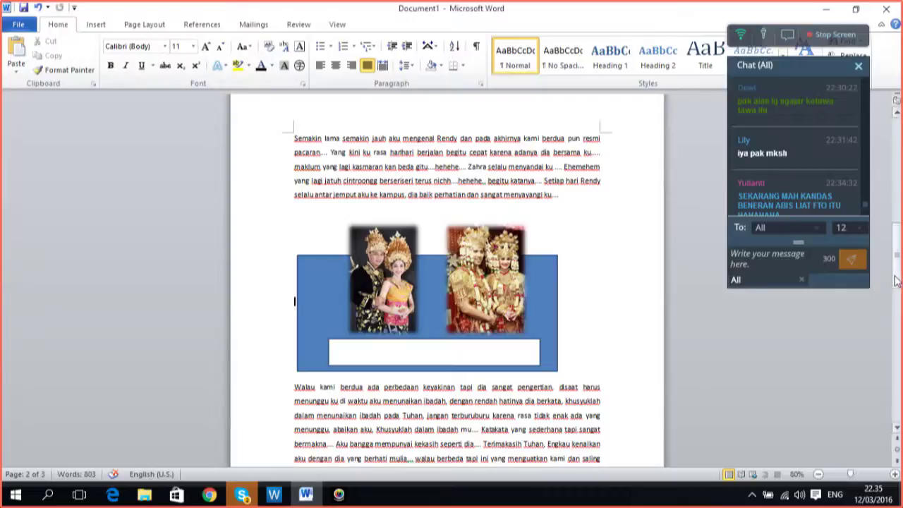
- Start a new paragraph at "Aku,Zahra dan temanteman" on page 2, without an extra blank line or leading space
left_click_drag(898, 286, 897, 310)
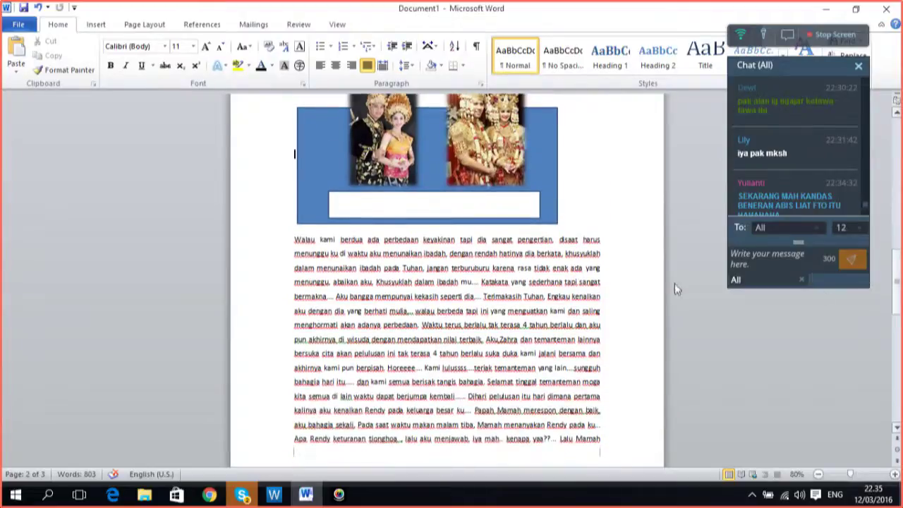
left_click(484, 339)
key("Return")
key("Return")
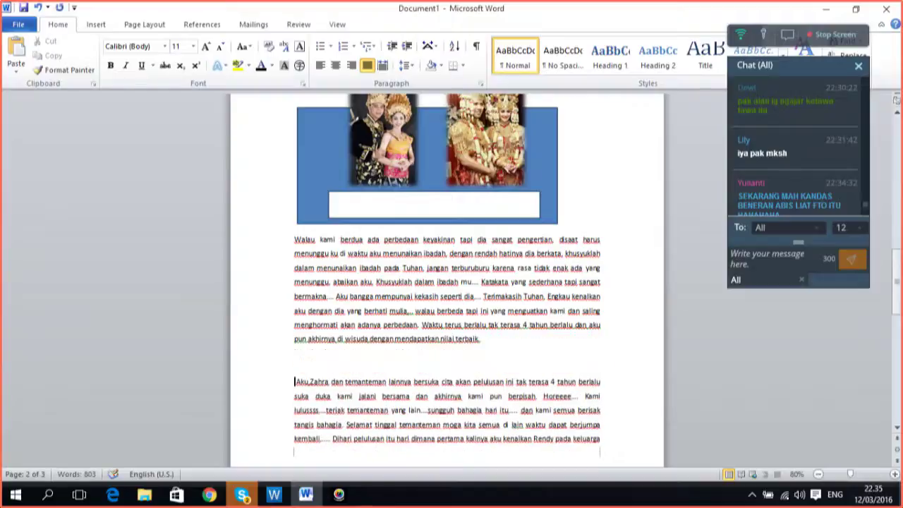
key("BackSpace")
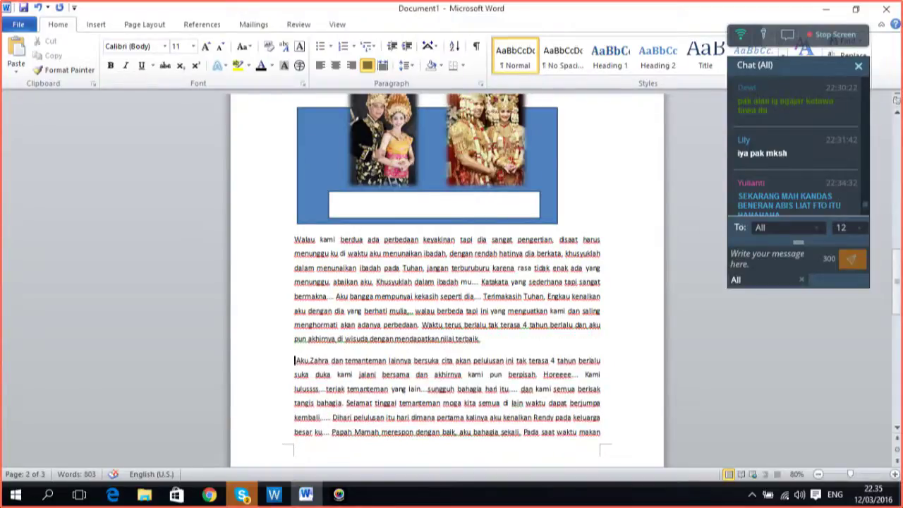
key("Delete")
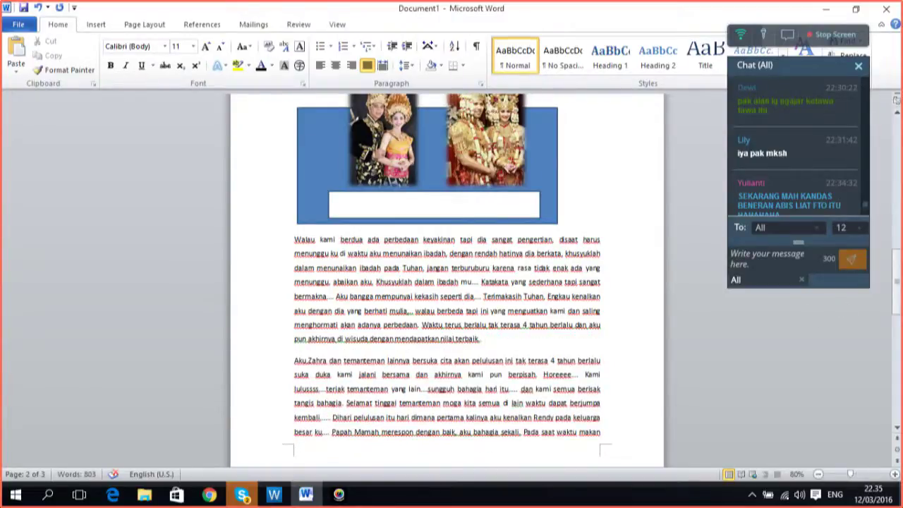
- Review the document's layout from the title and drop cap through the photos to the end of page 3
left_click_drag(895, 278, 897, 238)
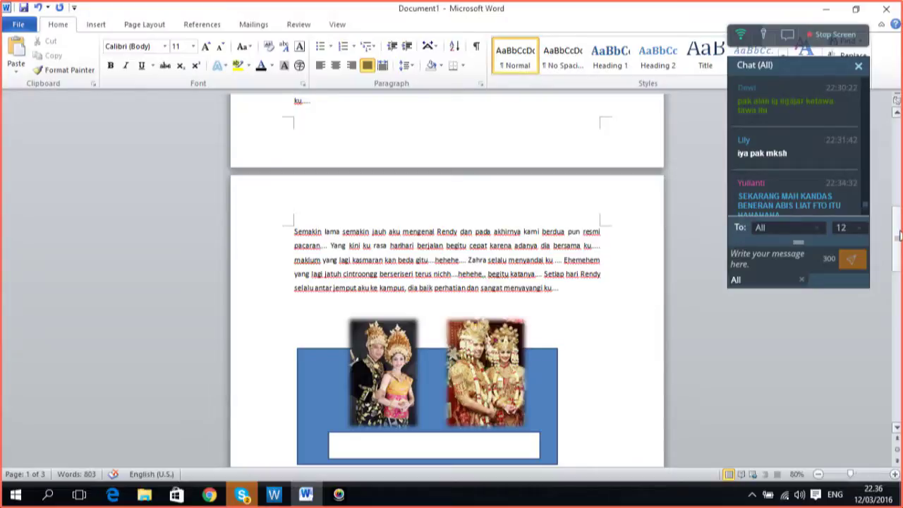
left_click_drag(897, 238, 897, 151)
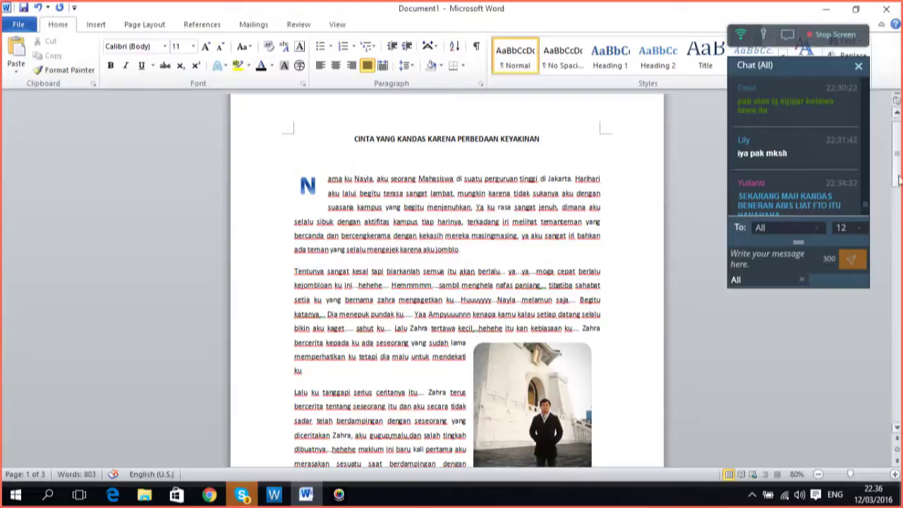
left_click_drag(897, 180, 895, 206)
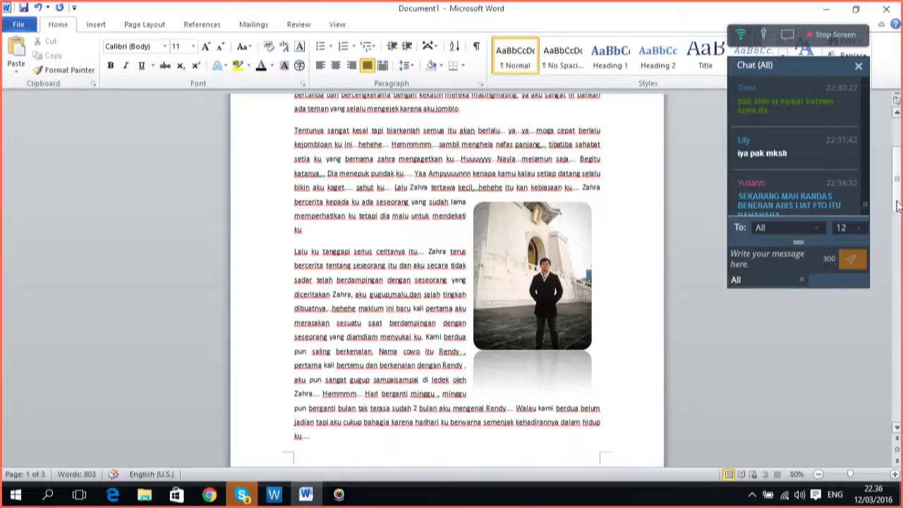
left_click_drag(894, 205, 898, 267)
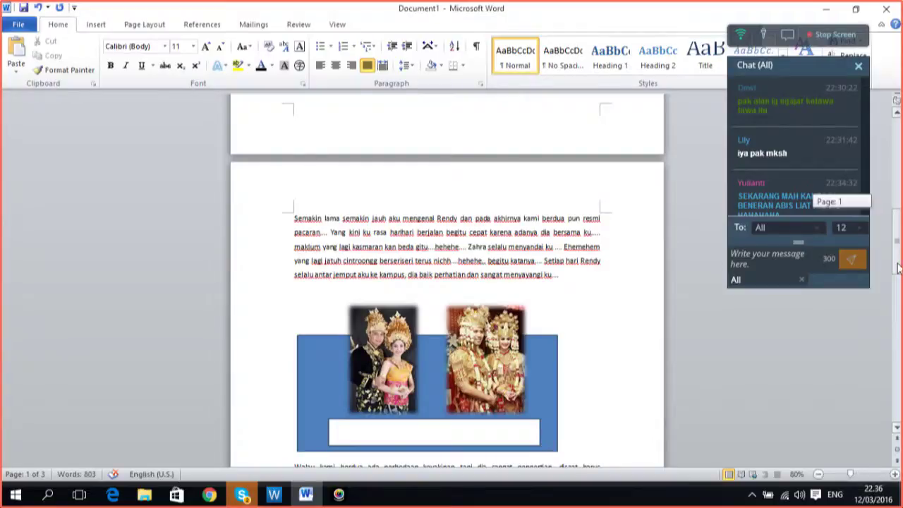
left_click_drag(898, 268, 898, 273)
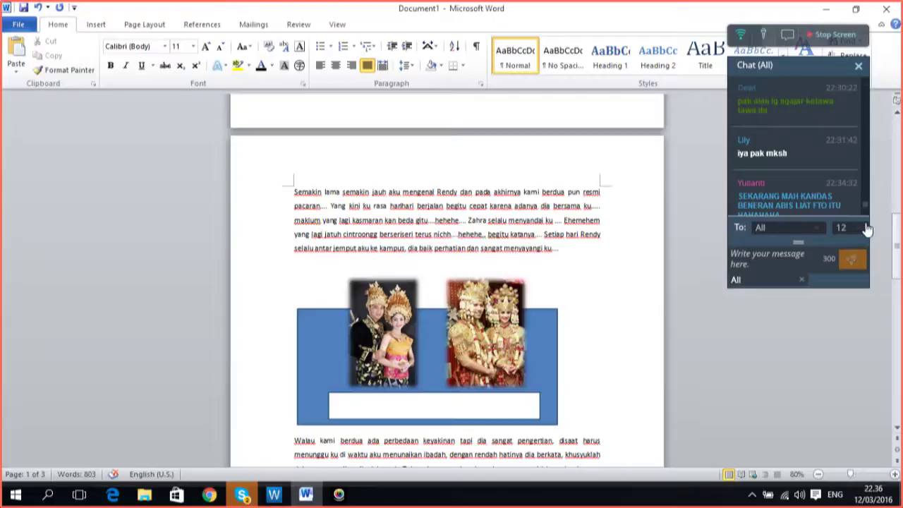
scroll(867, 212, "down", 1)
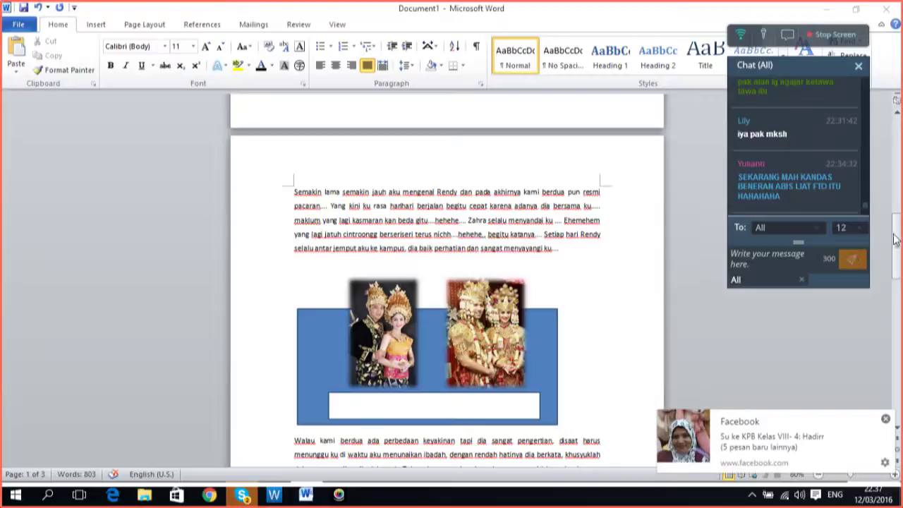
left_click_drag(896, 241, 894, 265)
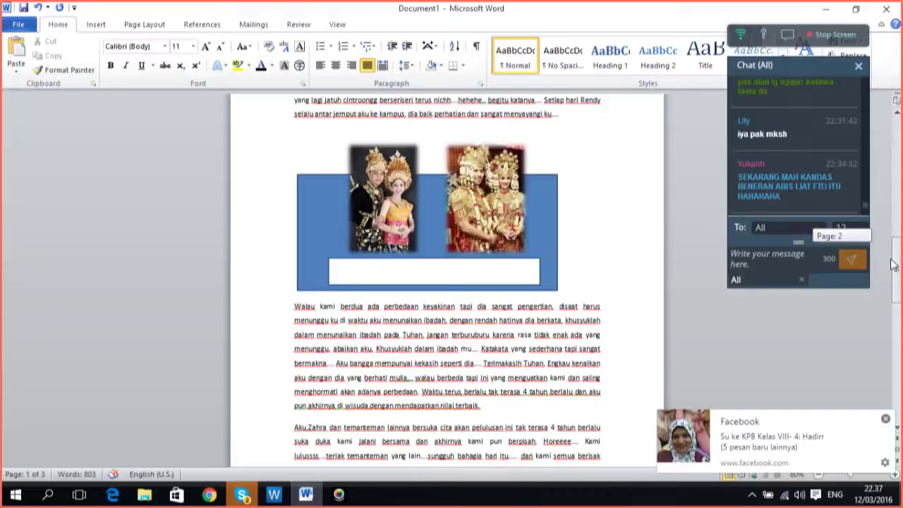
left_click_drag(893, 265, 892, 265)
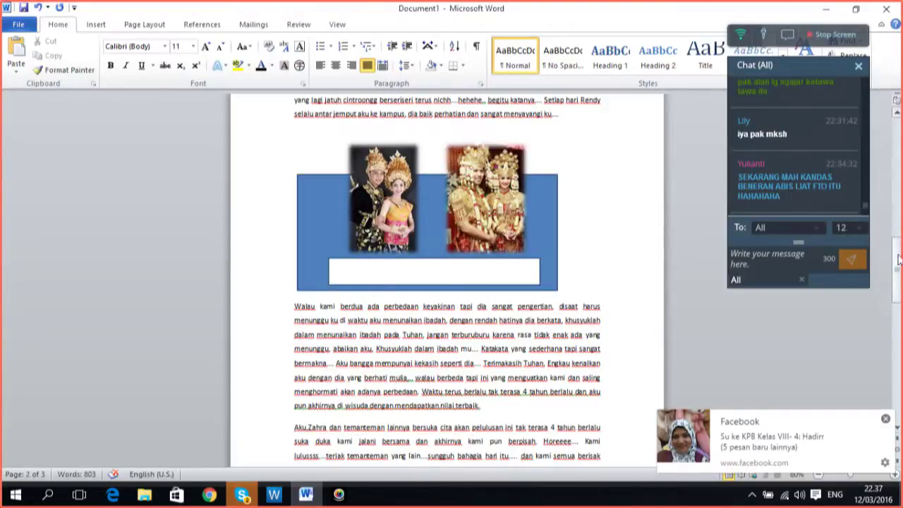
left_click_drag(898, 260, 894, 190)
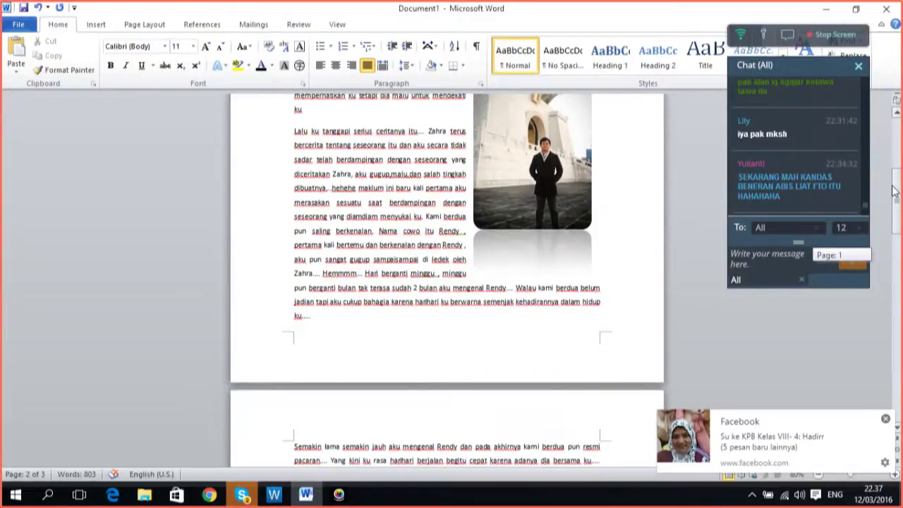
left_click_drag(894, 191, 897, 331)
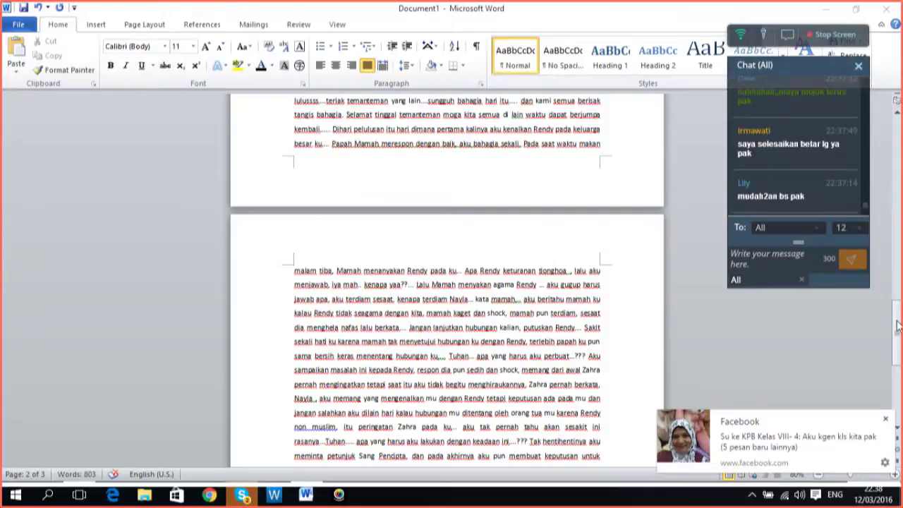
left_click_drag(897, 321, 890, 354)
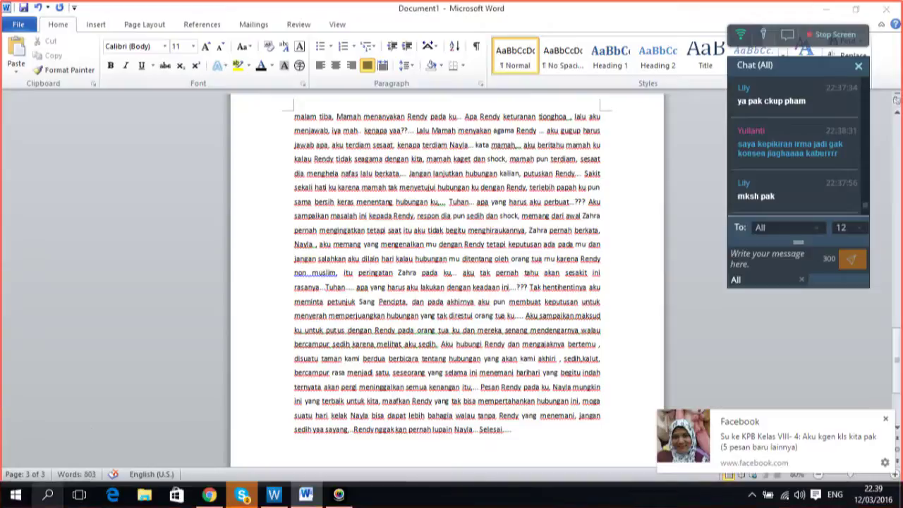
- Switch to Chrome to view the CerpenCinta-Yang-Kandas-Karena-Perbedaan-Keyakinan.pdf story
key("super+s")
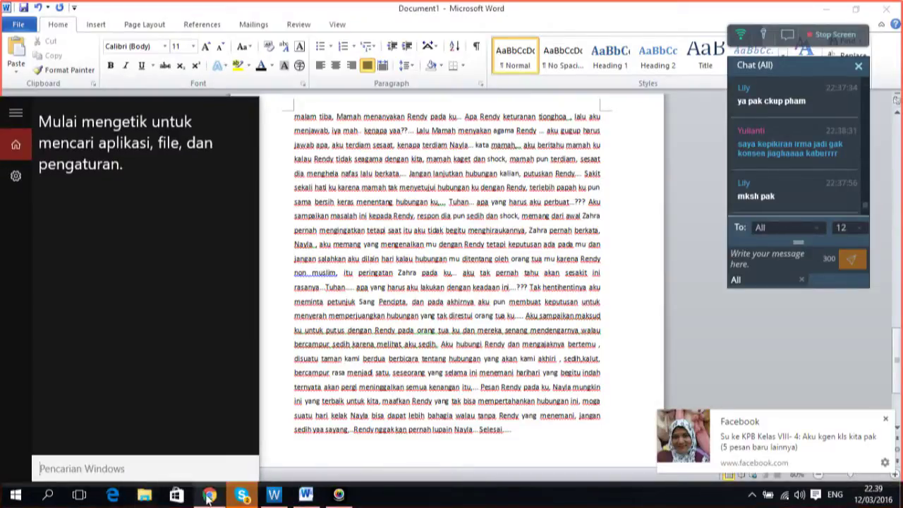
left_click(209, 494)
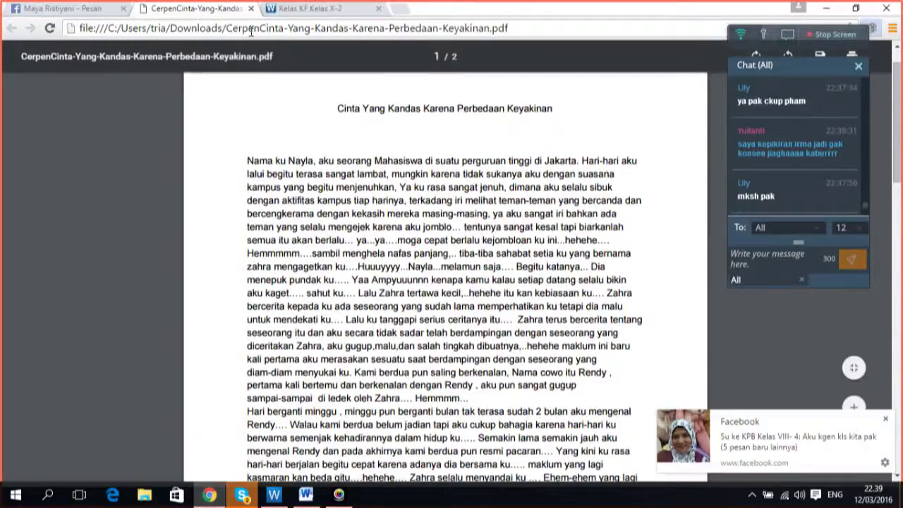
- Close the PDF story and download "AKU IKHLAS WALAU TAK TERPILIH.docx" from the sender's Facebook message conversation
left_click(251, 9)
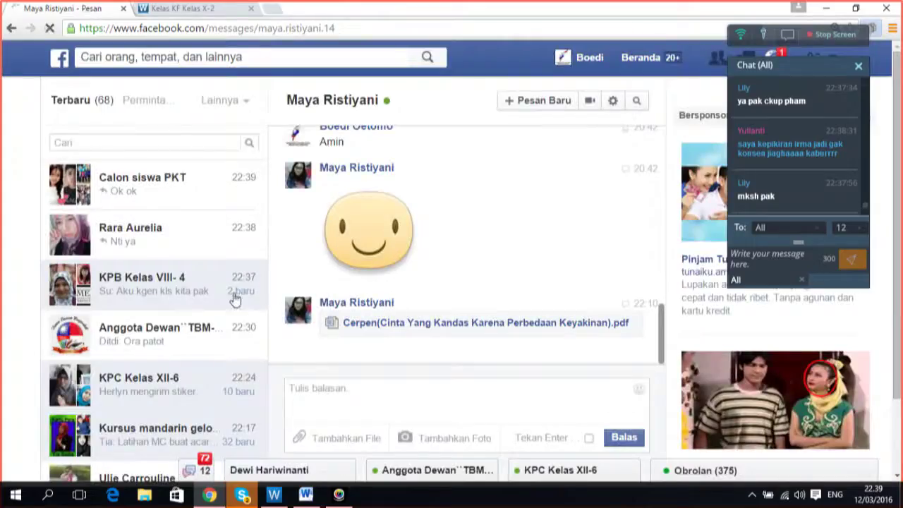
left_click_drag(261, 228, 252, 280)
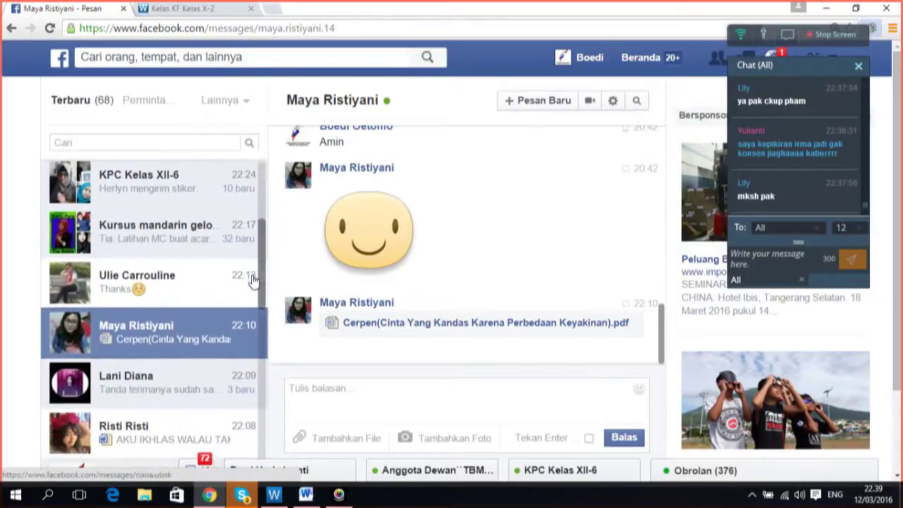
left_click(143, 434)
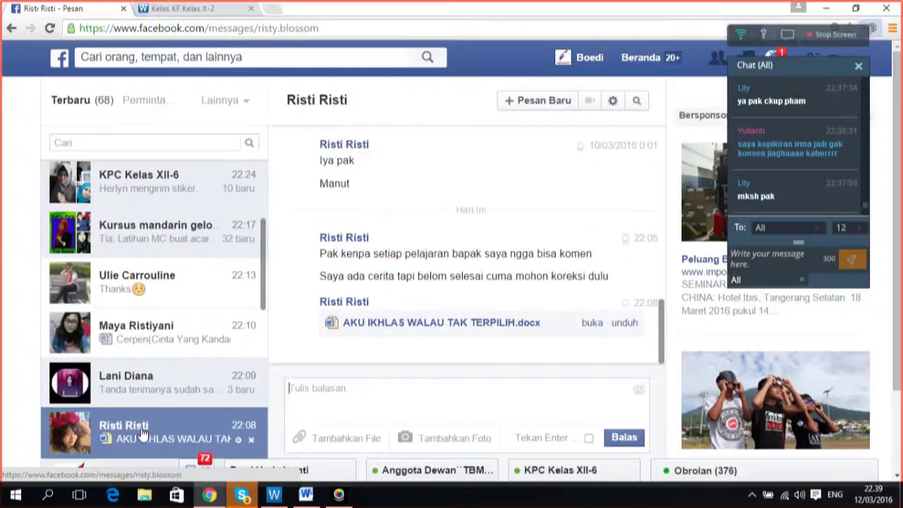
left_click(440, 326)
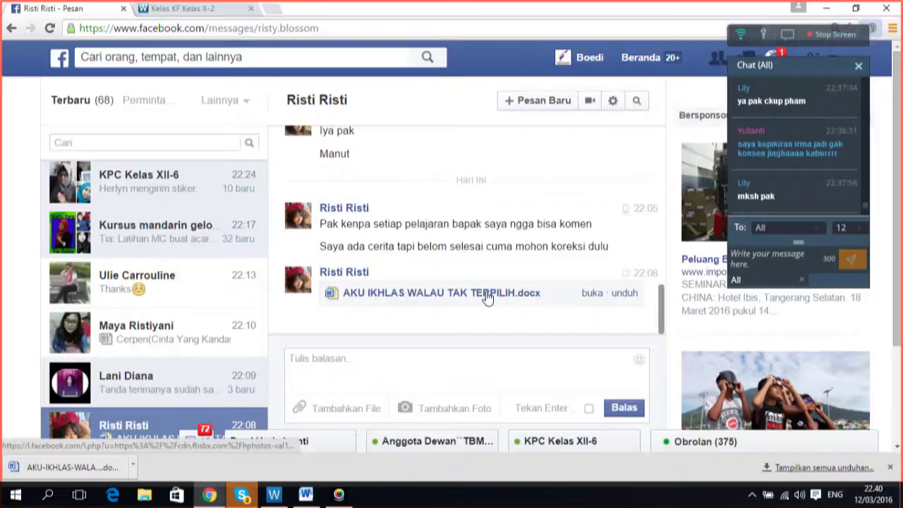
- Open the downloaded AKU-IKHLAS-WALAU-TAK-TERPILIH document in Word and enable editing
left_click(133, 467)
left_click(169, 382)
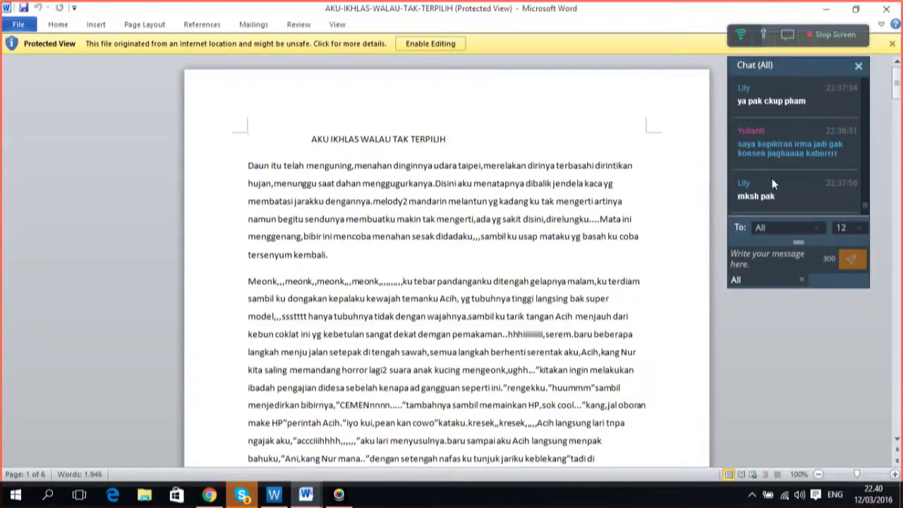
left_click(313, 136)
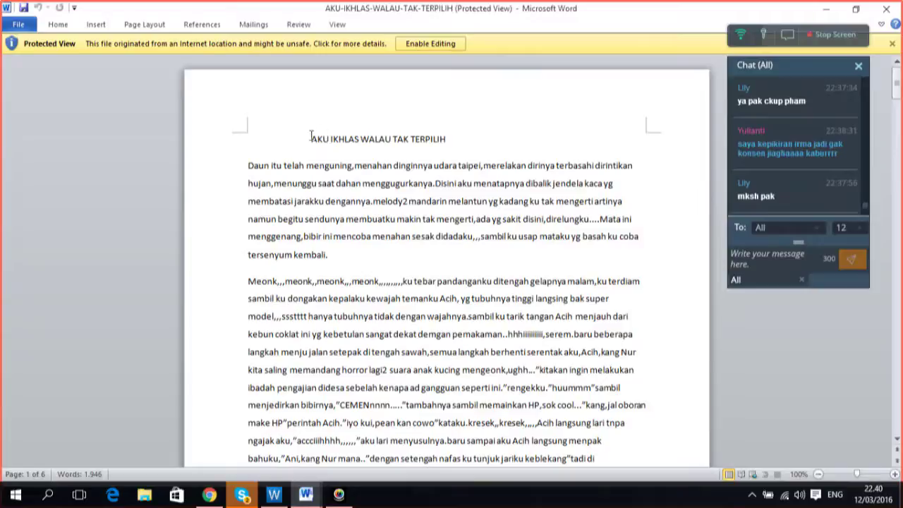
left_click(423, 43)
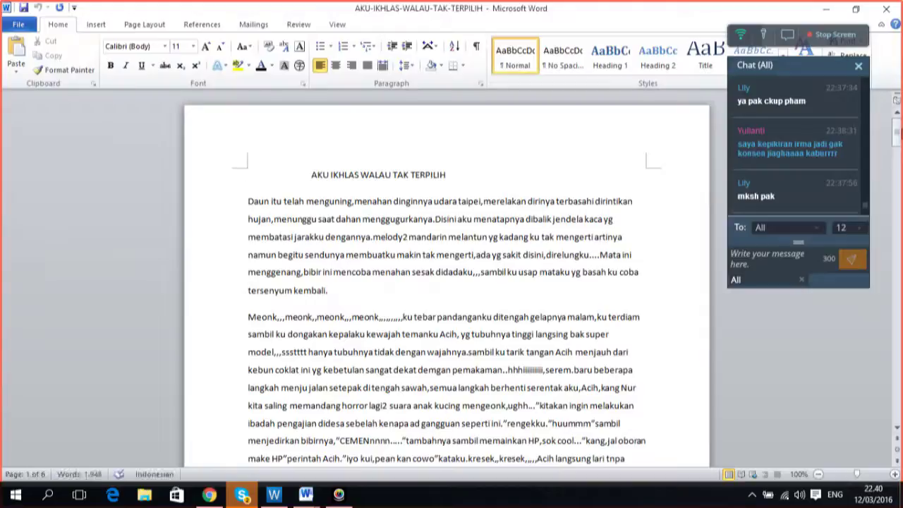
left_click_drag(896, 133, 894, 407)
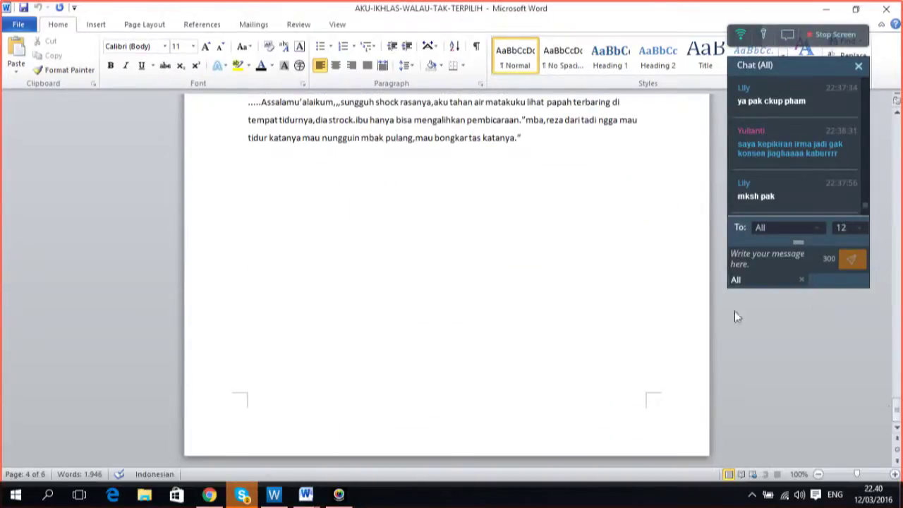
scroll(517, 212, "up", 1)
left_click_drag(528, 180, 517, 79)
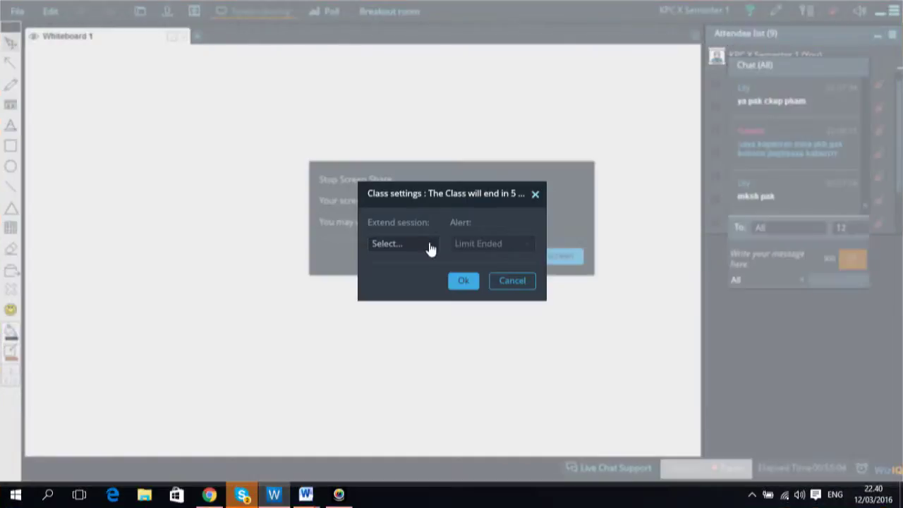
- Extend the WizIQ class session by 20 mins
left_click(431, 249)
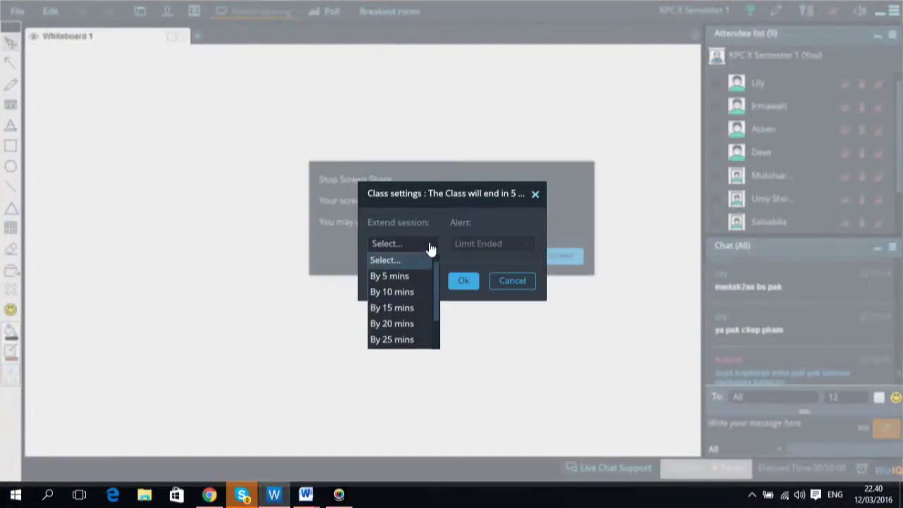
left_click(392, 324)
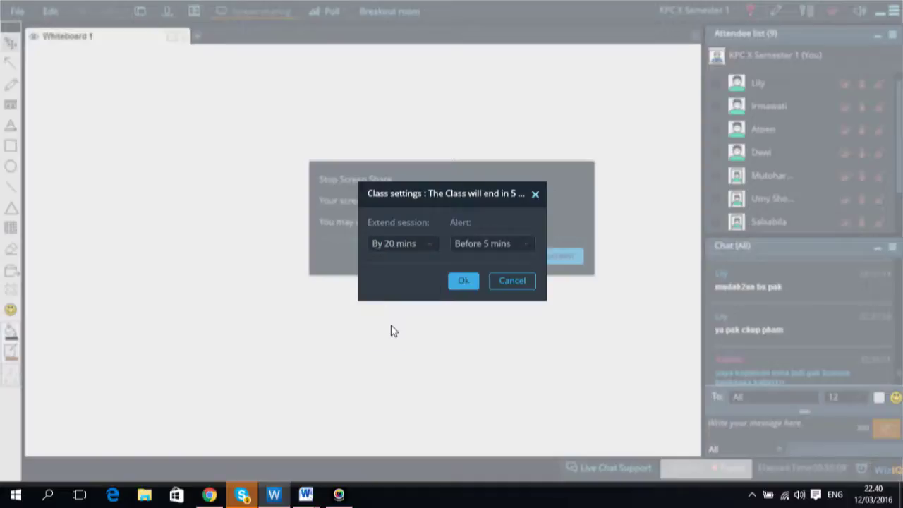
left_click(469, 281)
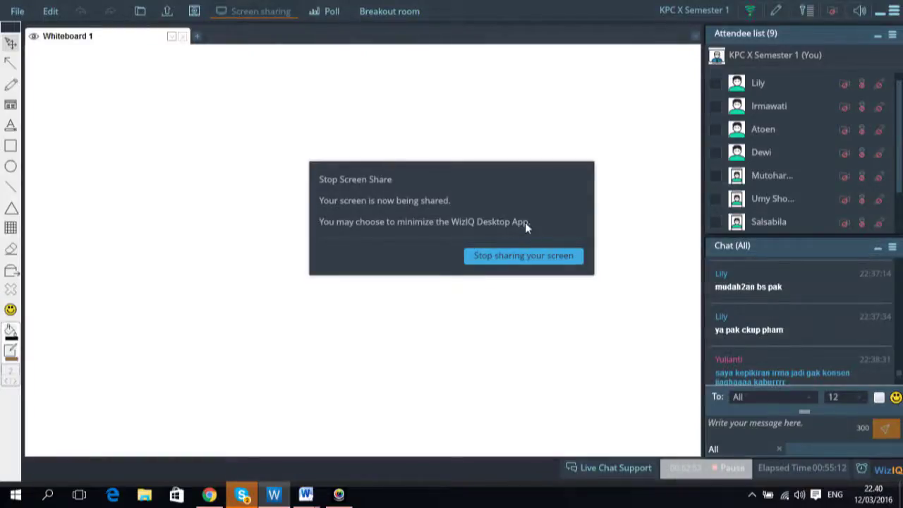
- Switch back to the AKU-IKHLAS-WALAU-TAK-TERPILIH document in Word and give all text below the title 1,5 line spacing and justified alignment
mouse_move(305, 494)
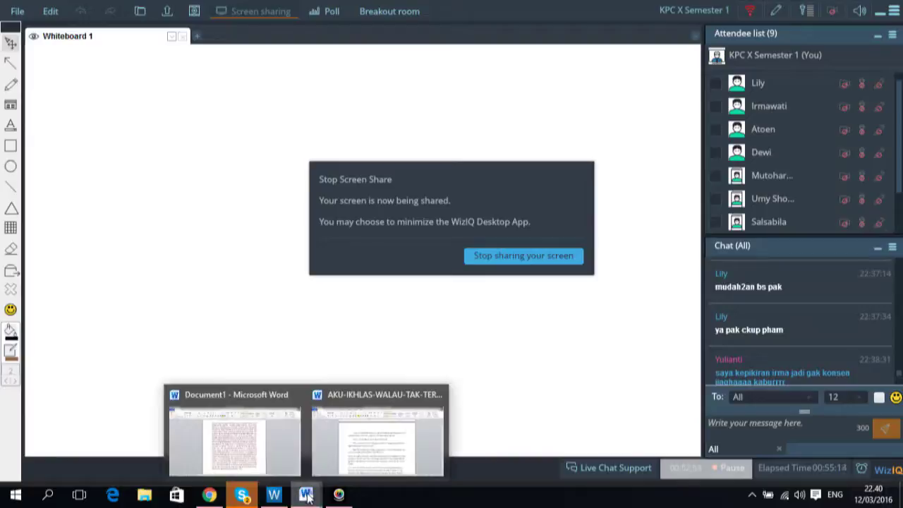
left_click(343, 459)
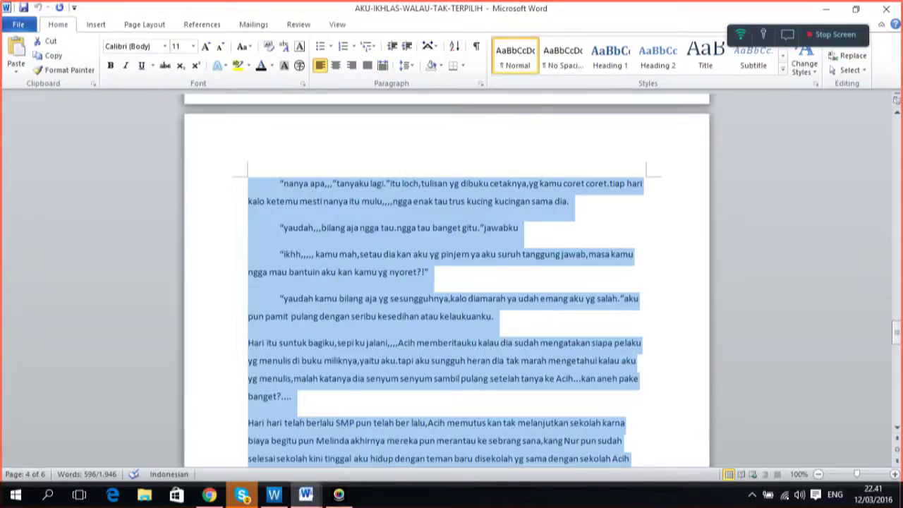
left_click_drag(896, 330, 893, 124)
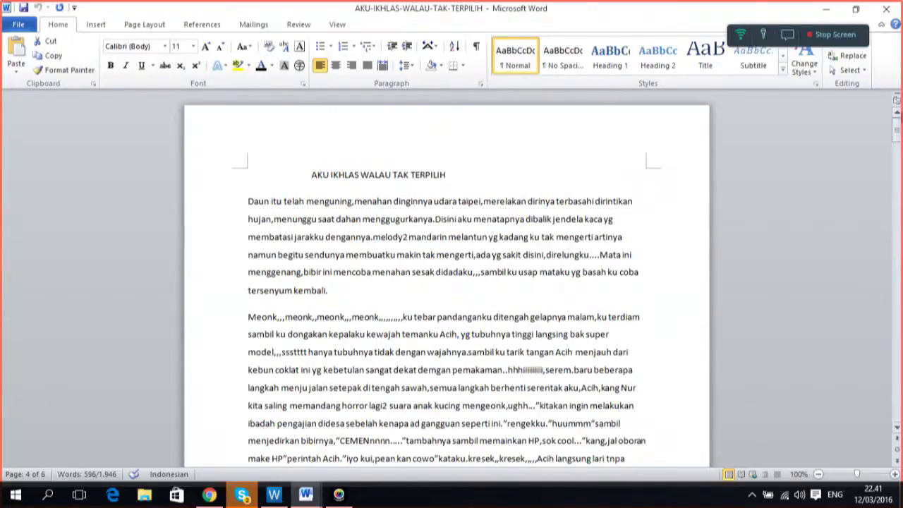
left_click(246, 200)
left_click_drag(247, 200, 321, 504)
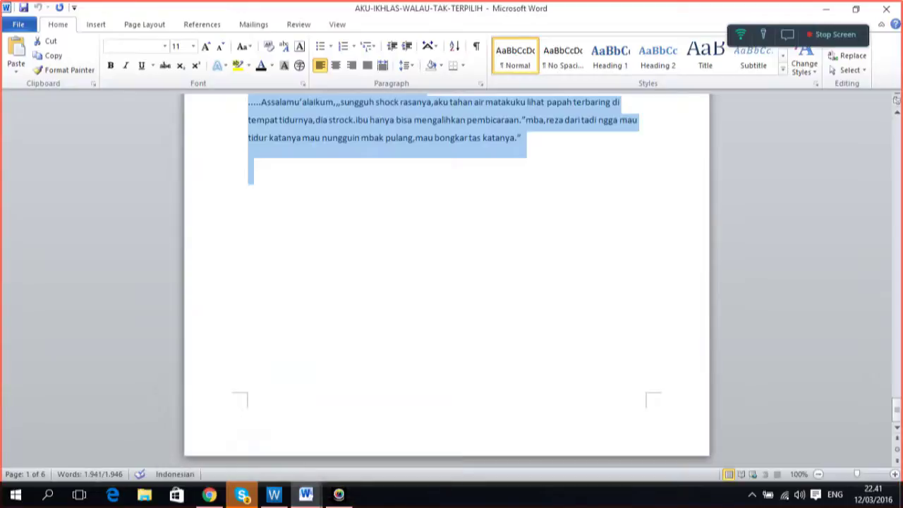
left_click_drag(898, 412, 898, 129)
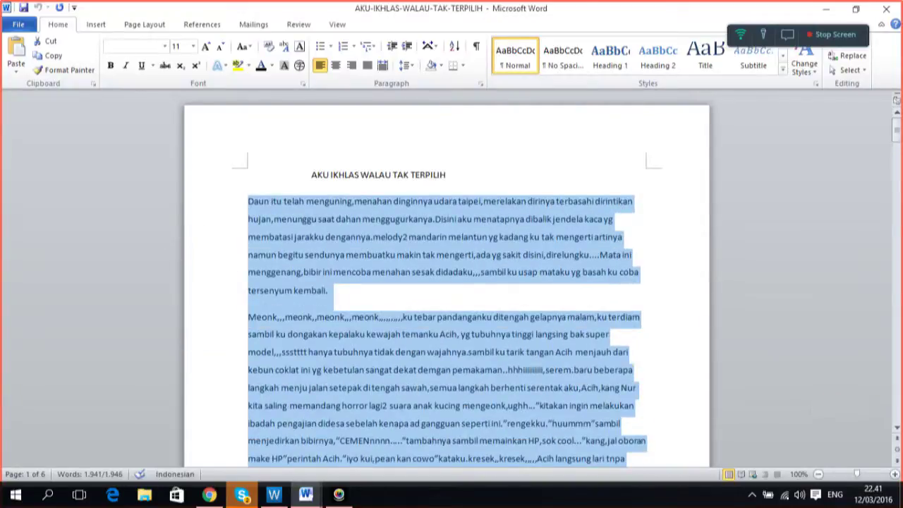
left_click(410, 69)
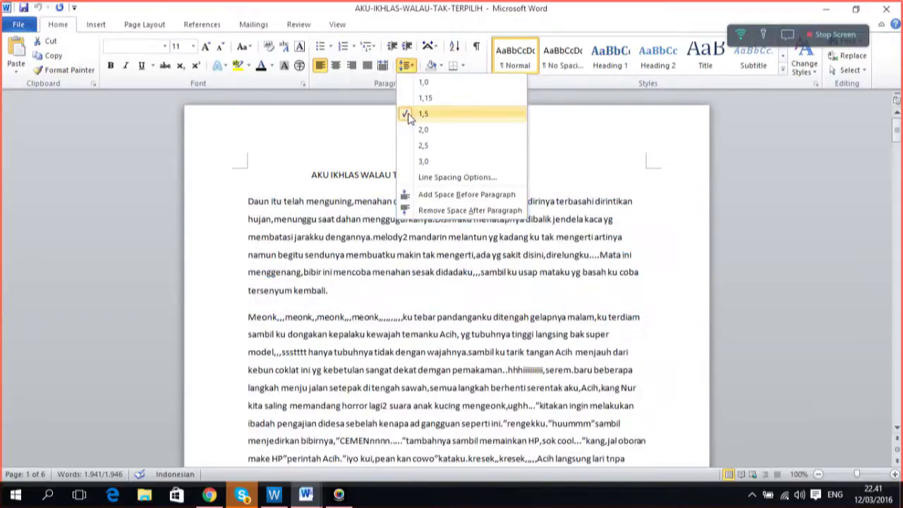
left_click(409, 114)
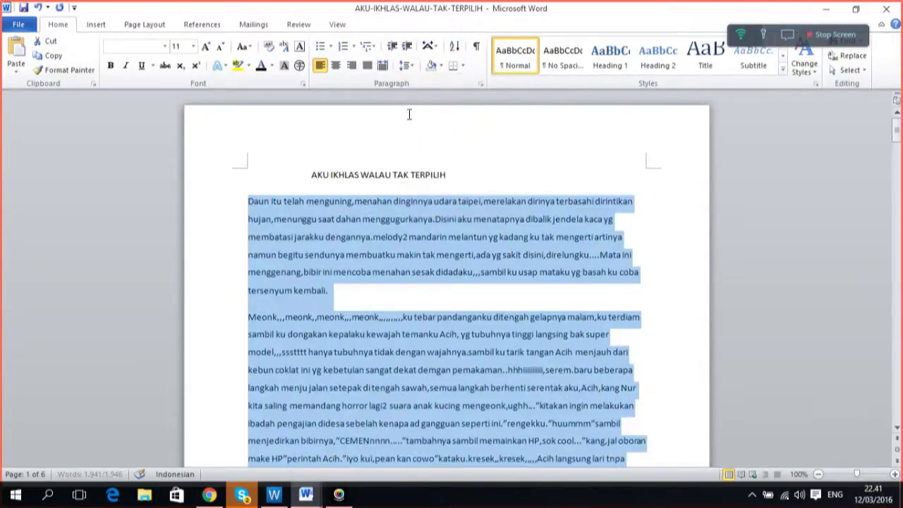
left_click(366, 67)
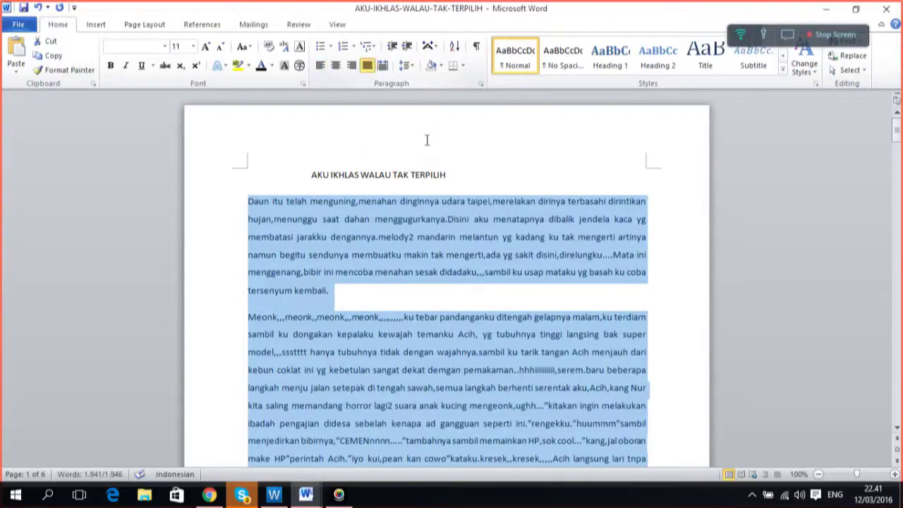
left_click(472, 293)
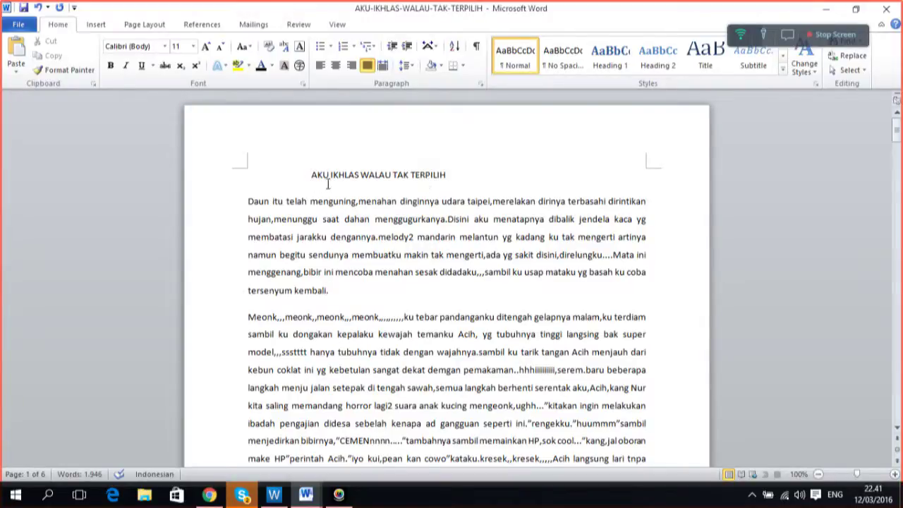
- Remove the indent in front of the title "AKU IKHLAS WALAU TAK TERPILIH" so it starts at the margin
left_click(310, 176)
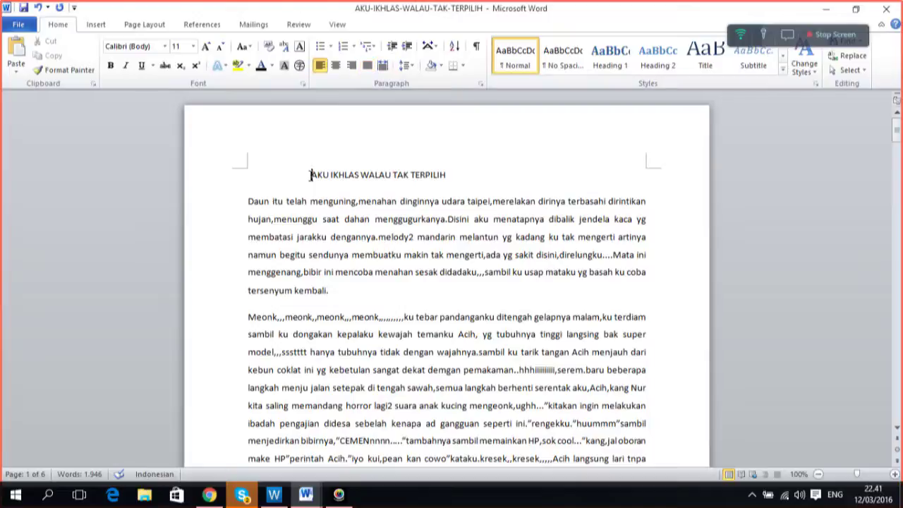
key("BackSpace")
key("BackSpace")
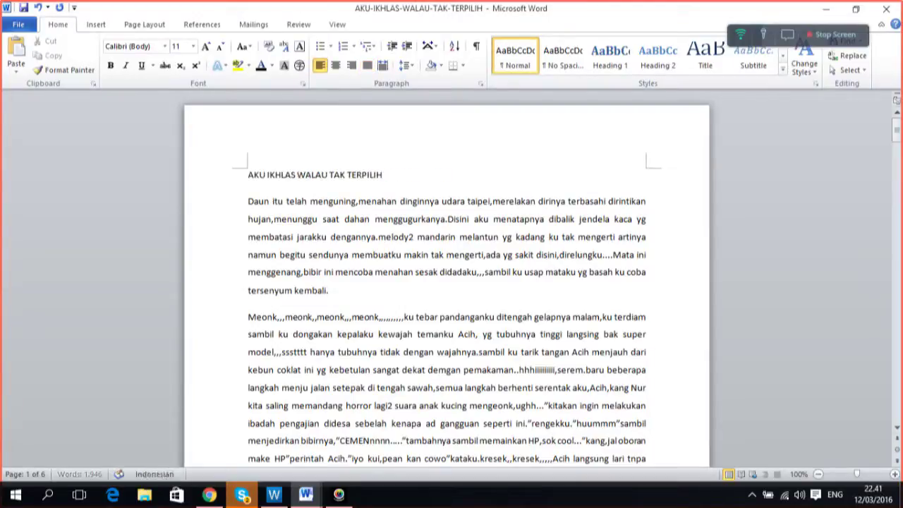
key("ctrl+z")
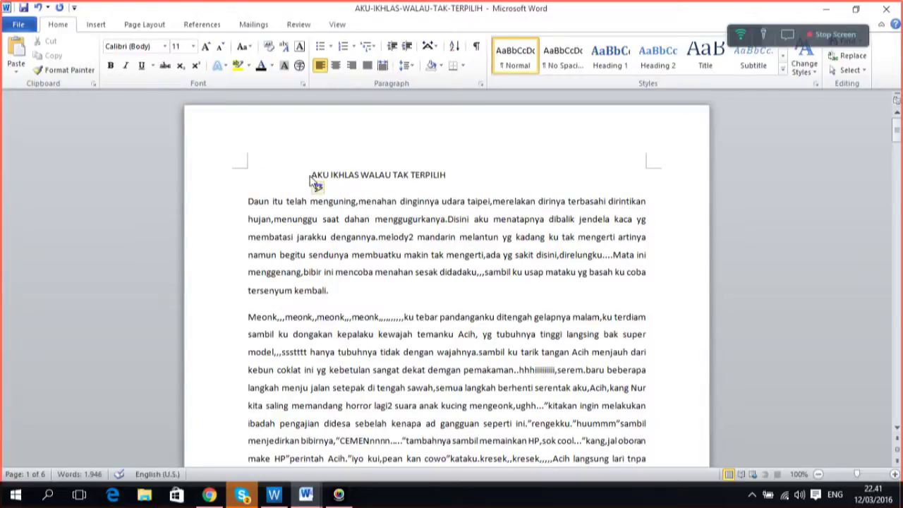
key("BackSpace")
key("BackSpace")
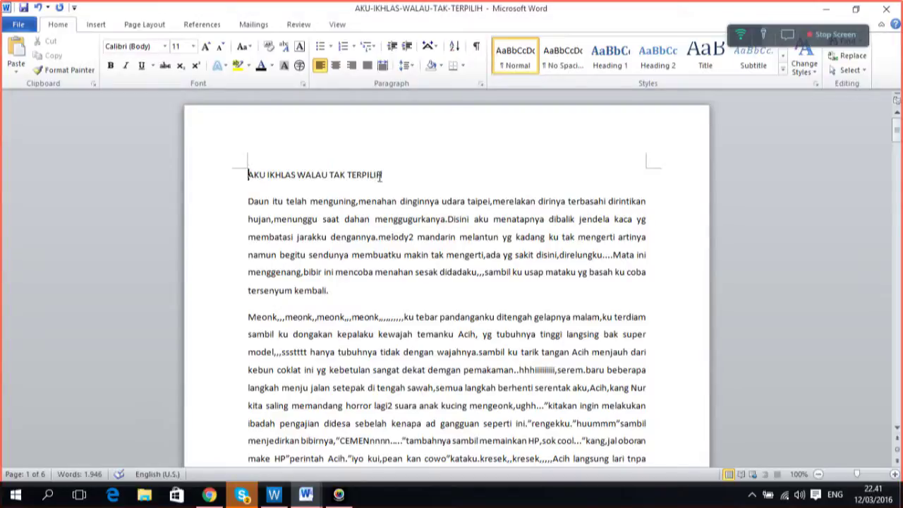
- Try right and left alignment on the title "AKU IKHLAS WALAU TAK TERPILIH" and leave it centered
left_click_drag(383, 173, 256, 166)
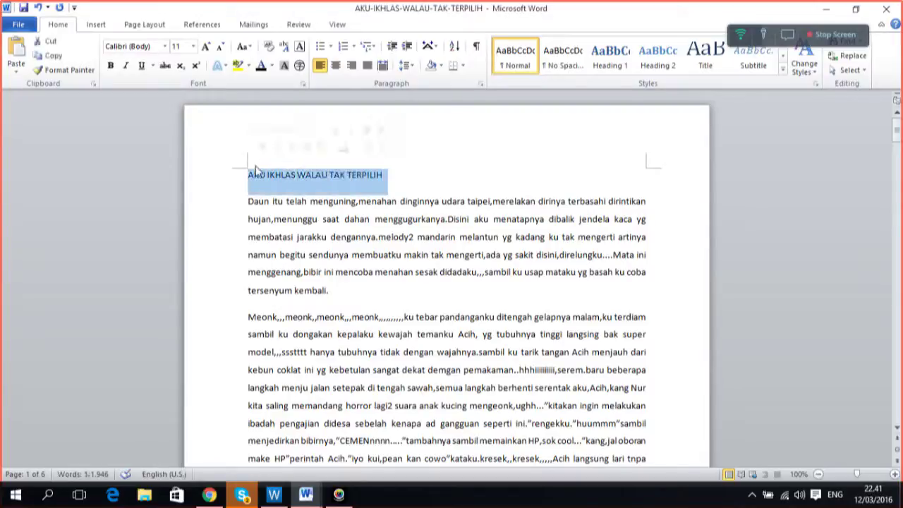
left_click(337, 68)
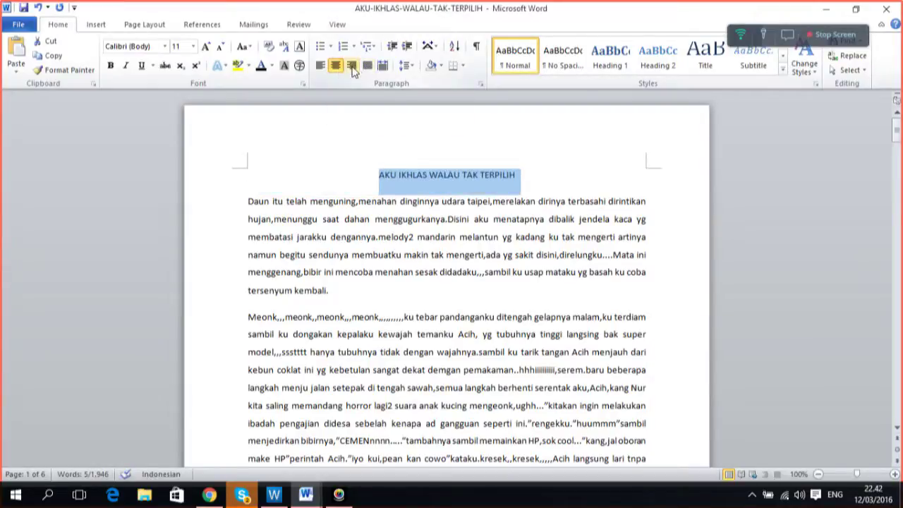
left_click(353, 68)
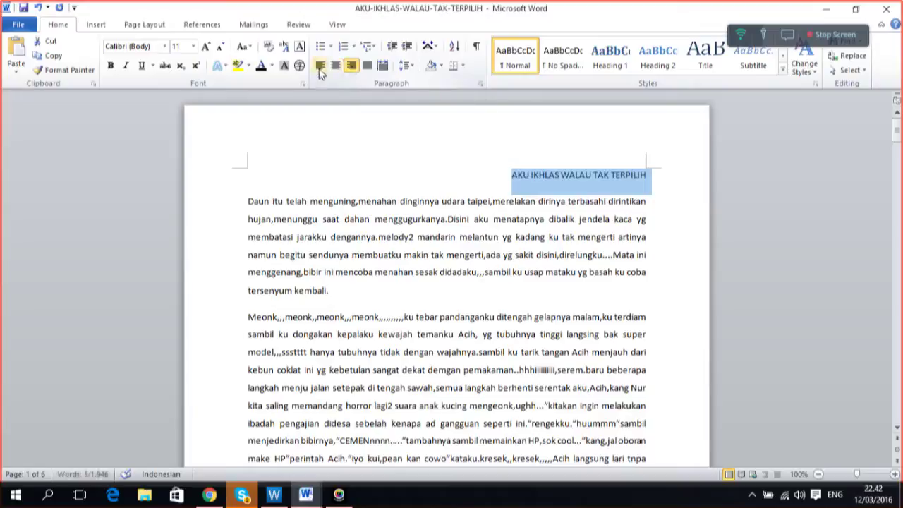
left_click(320, 68)
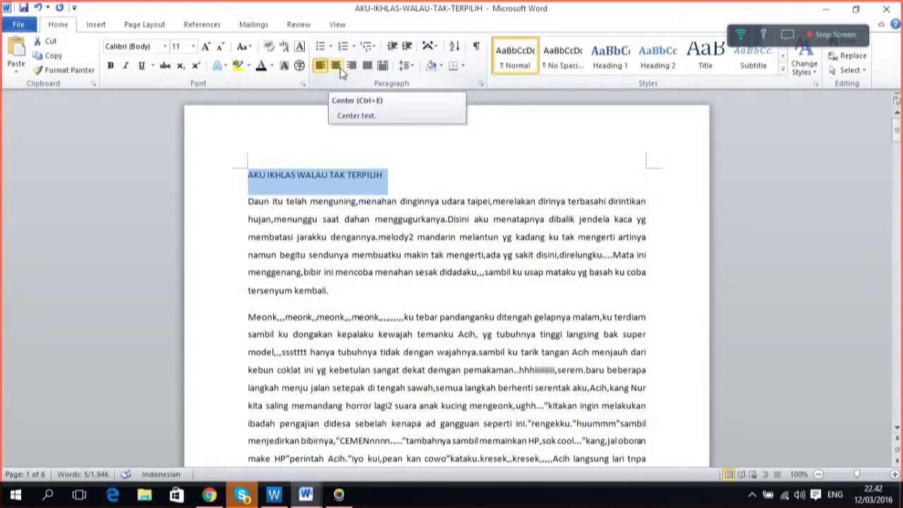
left_click(337, 67)
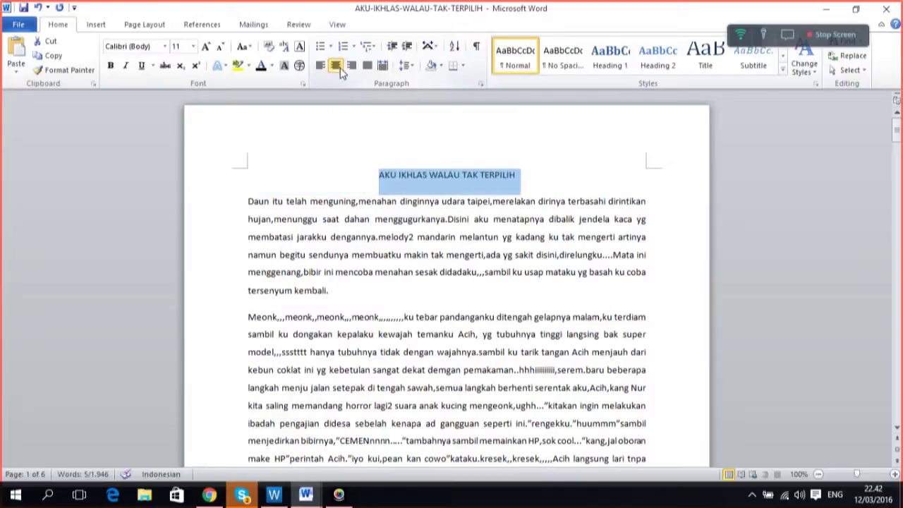
- Make the title bold and enlarge it to 14 pt
left_click(111, 66)
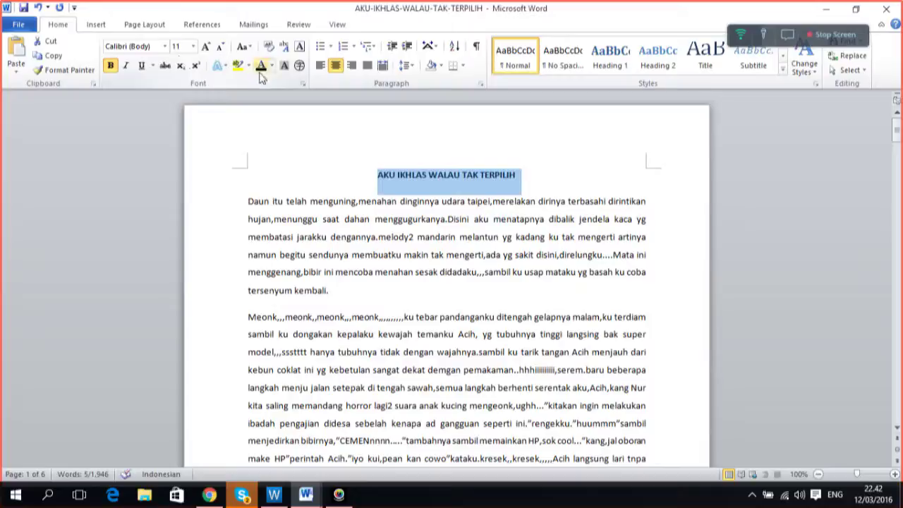
left_click(206, 47)
left_click(206, 47)
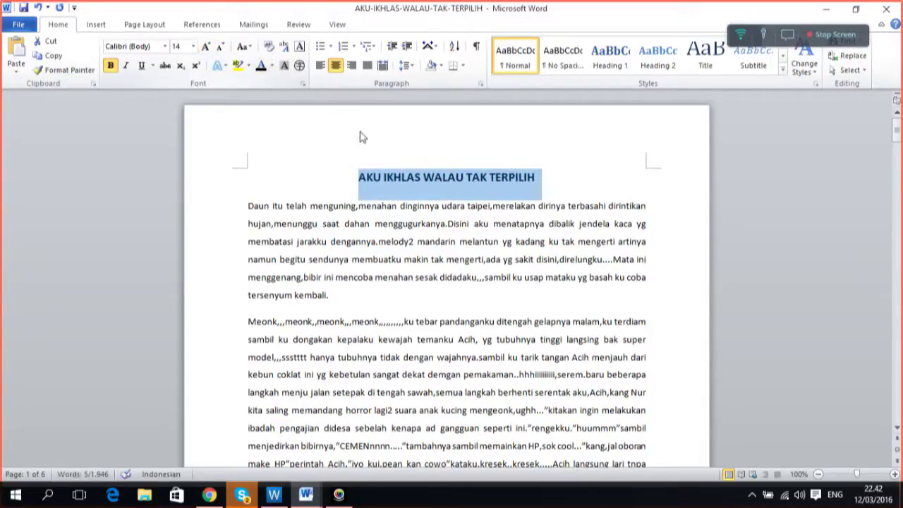
left_click(393, 159)
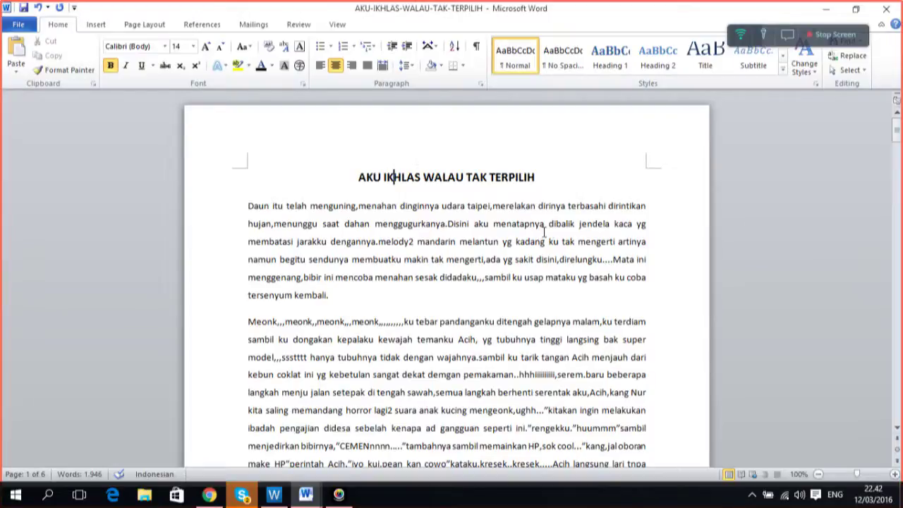
- Review the formatted story from the title to its end on page 6
scroll(543, 229, "down", 1)
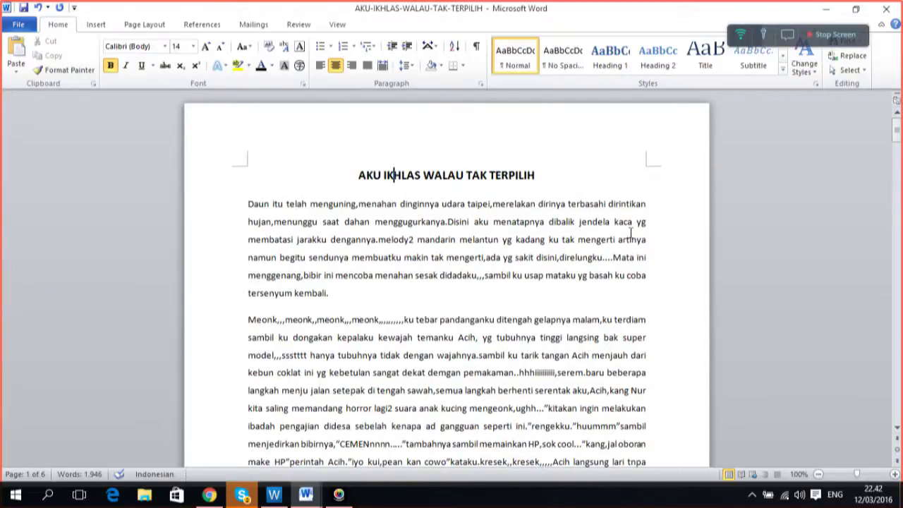
left_click(887, 144)
left_click_drag(897, 139, 851, 427)
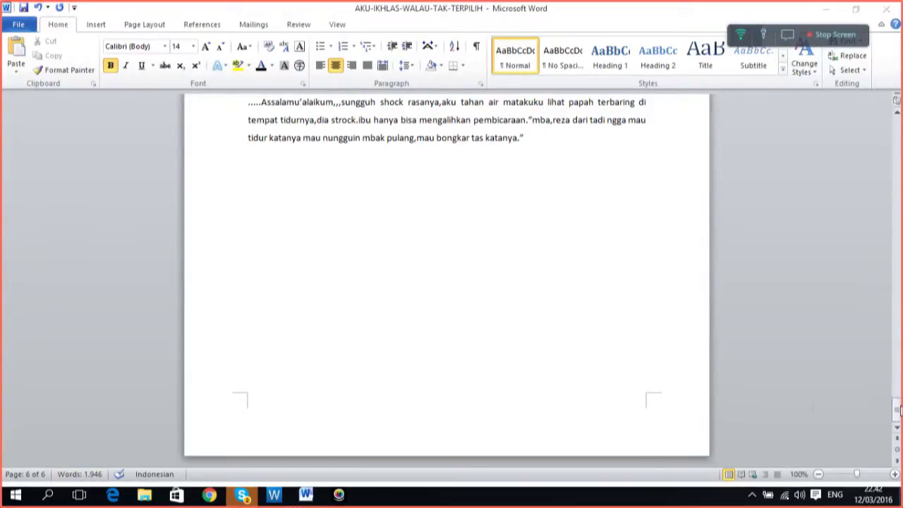
- Return to the start of the story and read the recent messages in the screen-sharing chat
left_click_drag(897, 409, 896, 131)
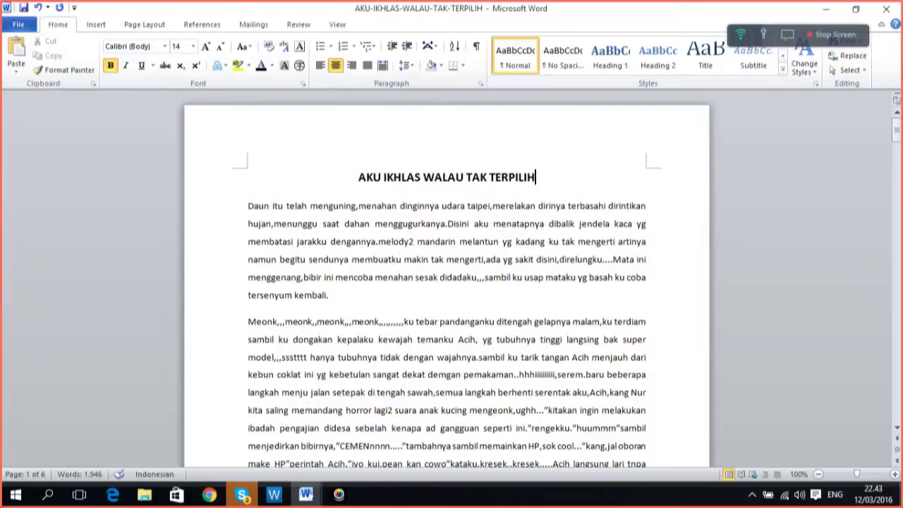
left_click(787, 36)
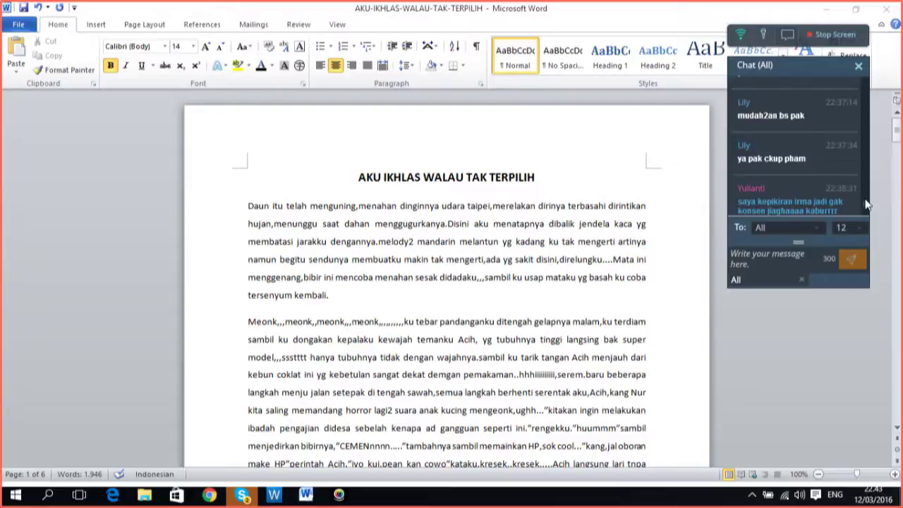
scroll(867, 204, "up", 3)
scroll(863, 201, "down", 3)
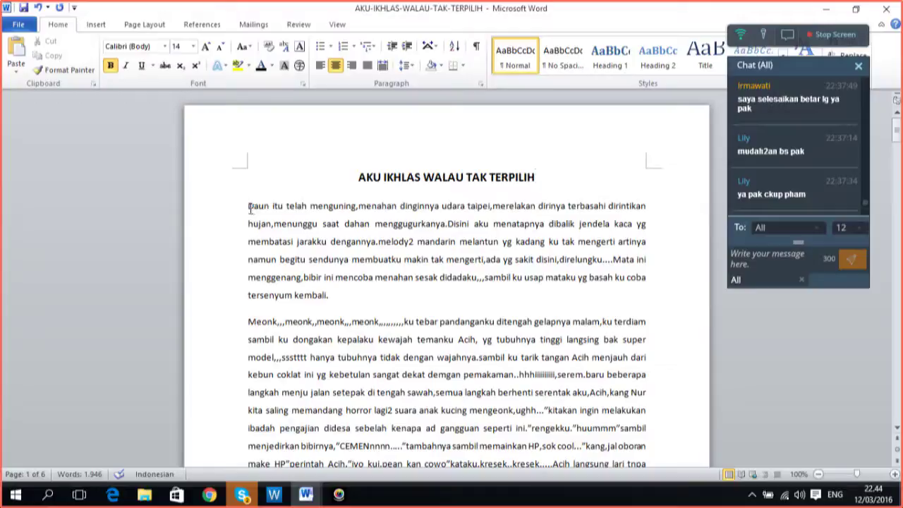
- Insert an orange WordArt letter "D" at the start of the first paragraph, before "Daun"
left_click(248, 207)
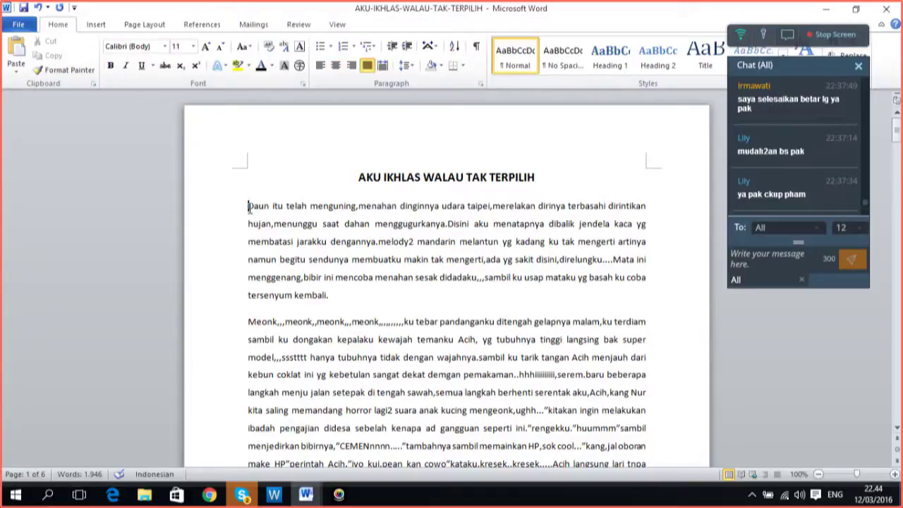
left_click(96, 26)
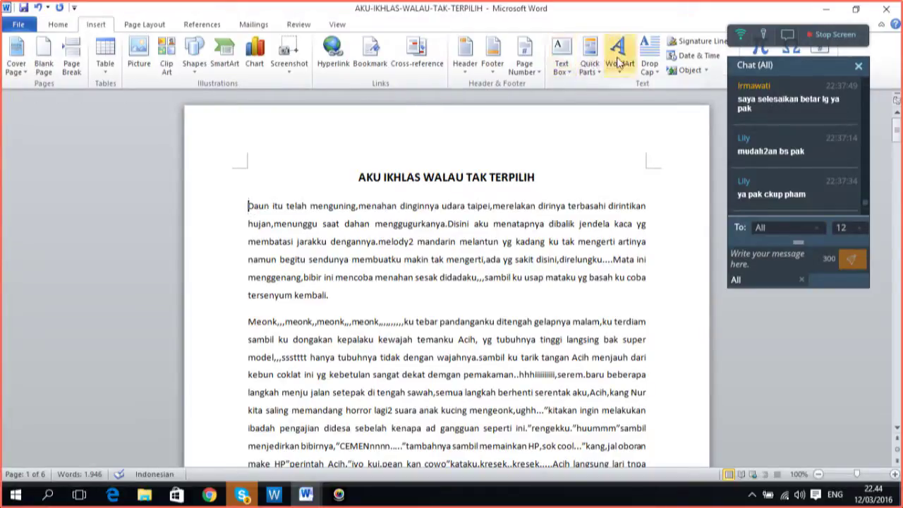
left_click(617, 63)
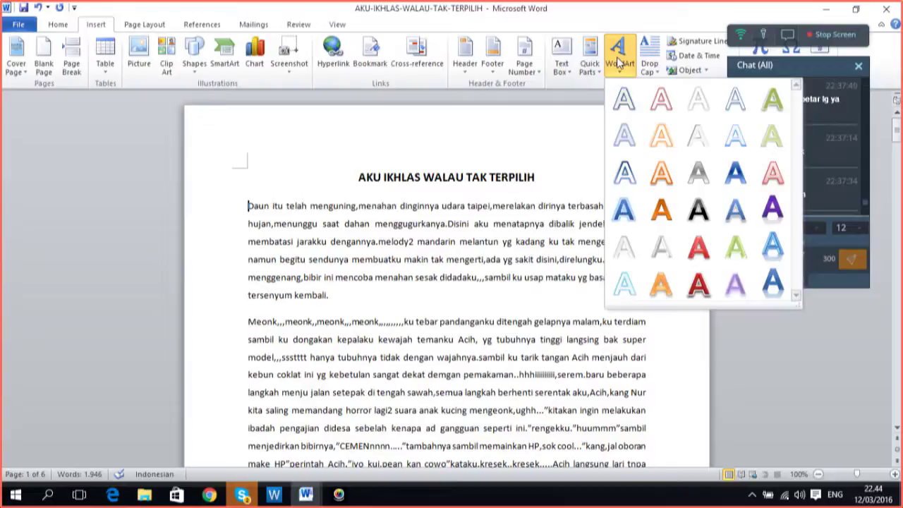
left_click(661, 209)
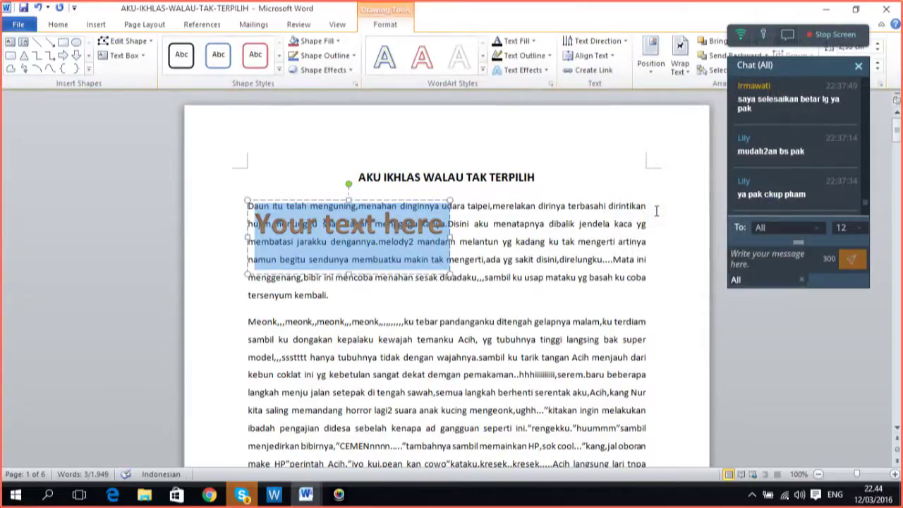
type("D")
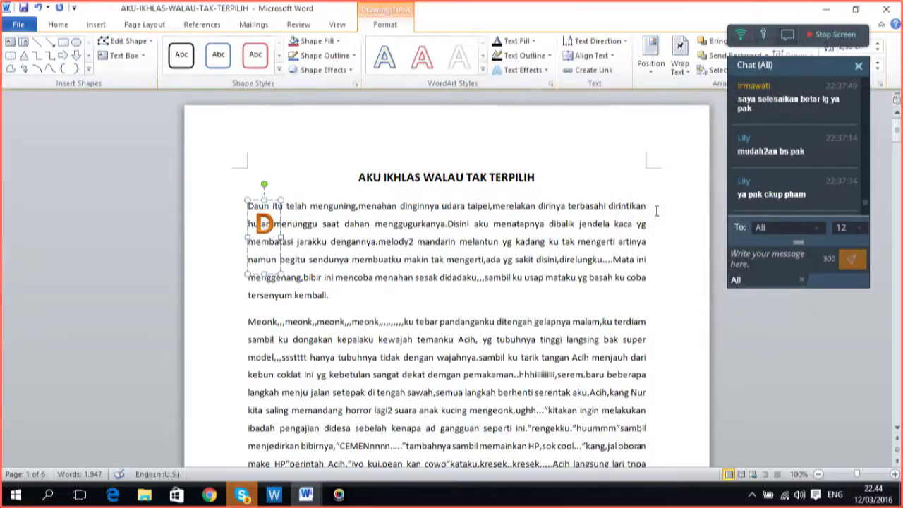
left_click(200, 206)
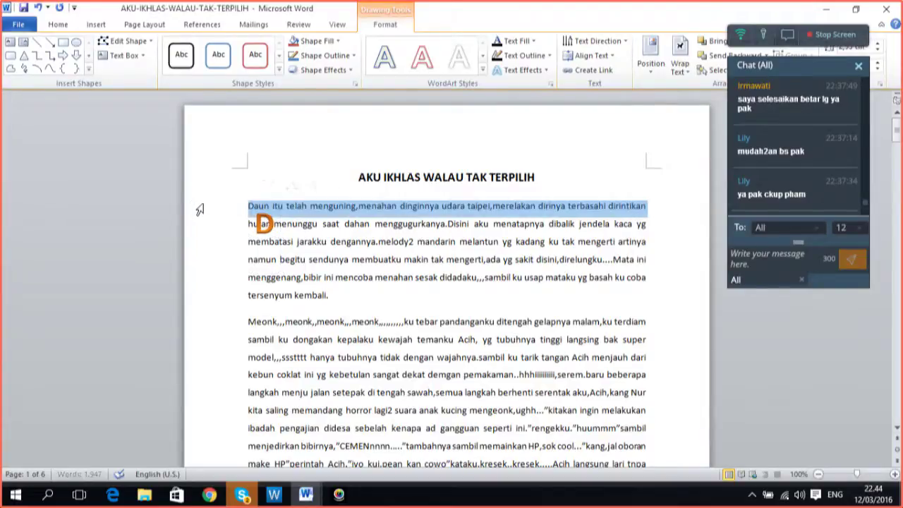
- Shorten the WordArt "D" box to about three text lines and set its text wrapping to Square
left_click(268, 223)
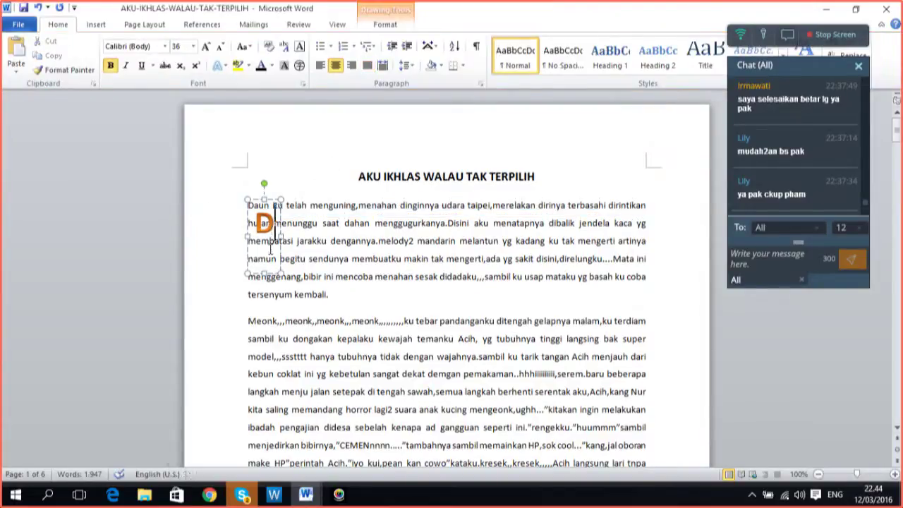
left_click_drag(265, 273, 265, 250)
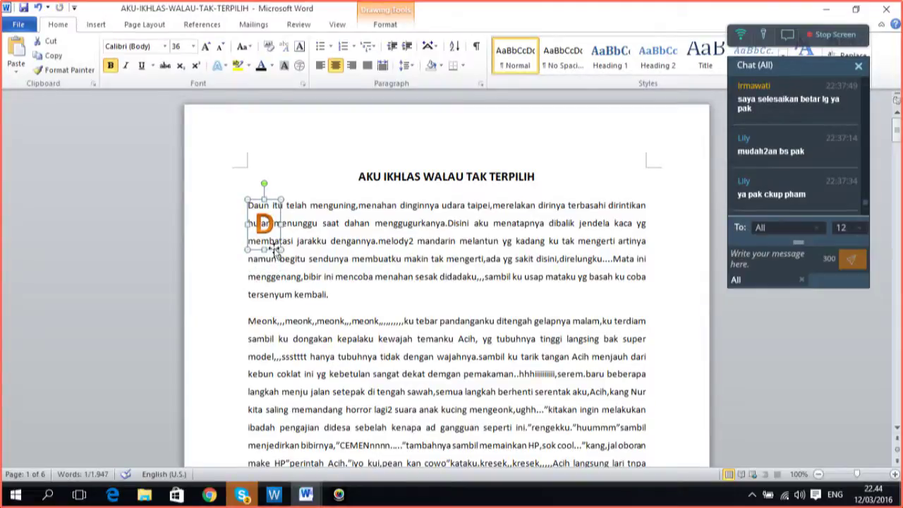
right_click(275, 251)
mouse_move(343, 200)
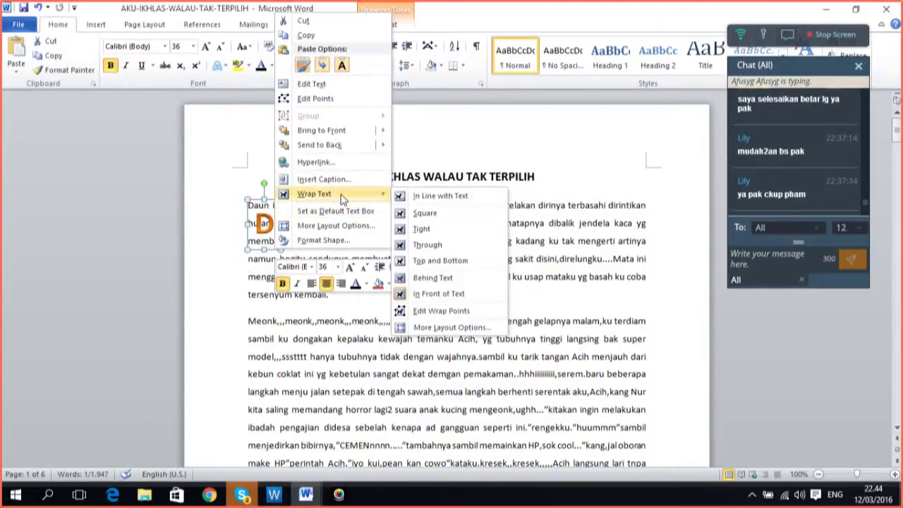
left_click(425, 212)
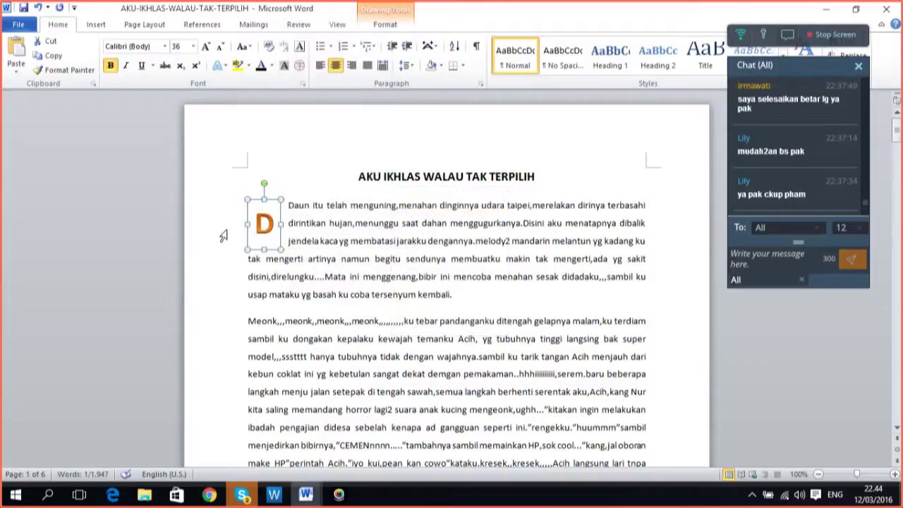
left_click(182, 227)
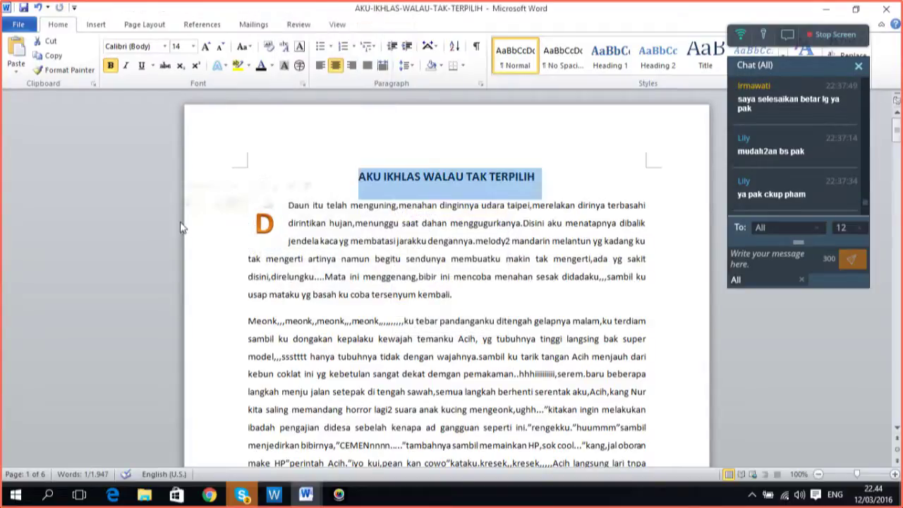
- Move the WordArt "D" slightly up beside the first line and delete the original "D" from "Daun"
left_click(278, 230)
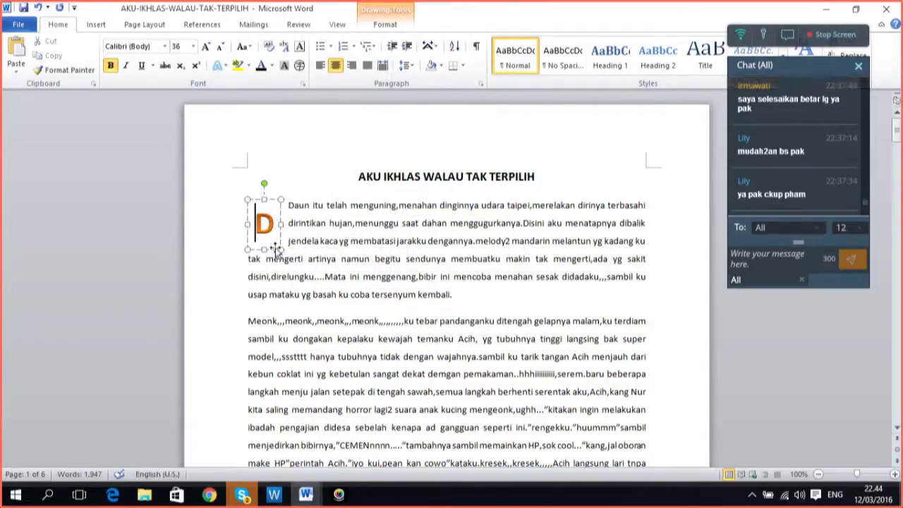
left_click_drag(277, 249, 280, 240)
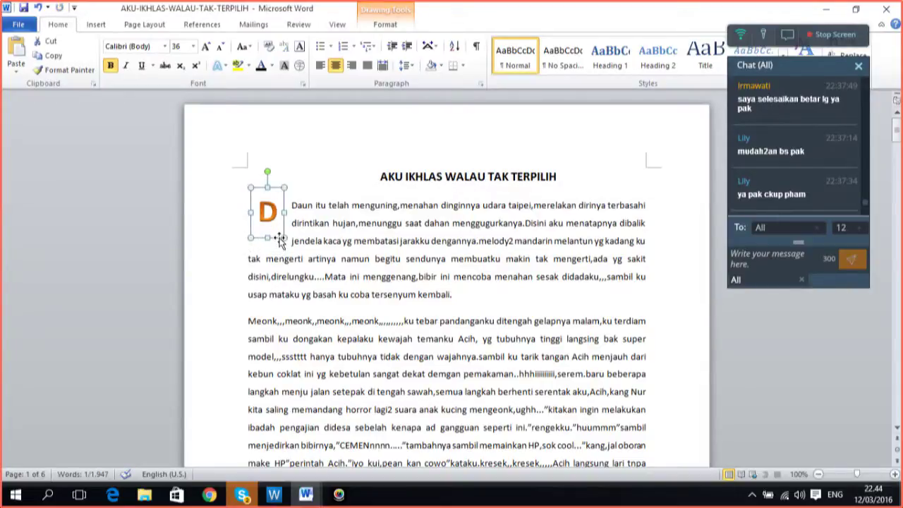
left_click(297, 207)
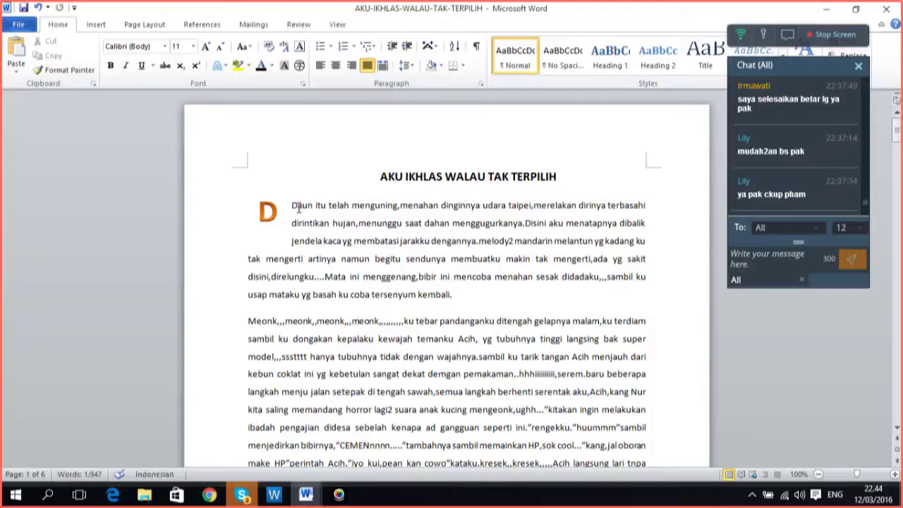
key("BackSpace")
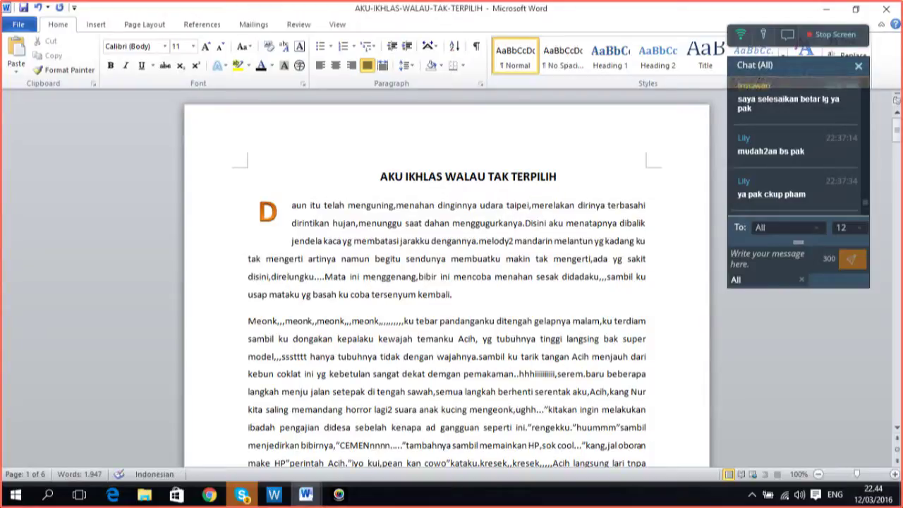
left_click(205, 227)
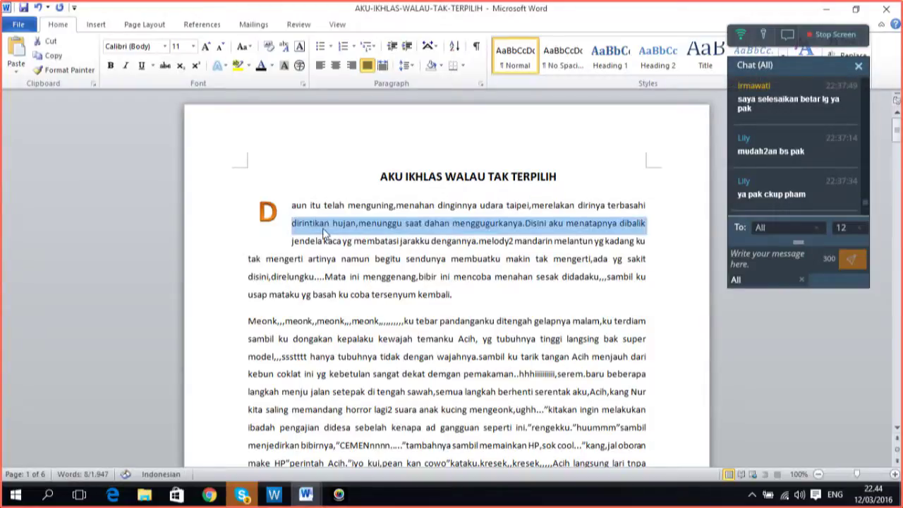
- Reduce the height of the WordArt "D" box so the paragraph's third line starts at the margin
left_click(267, 217)
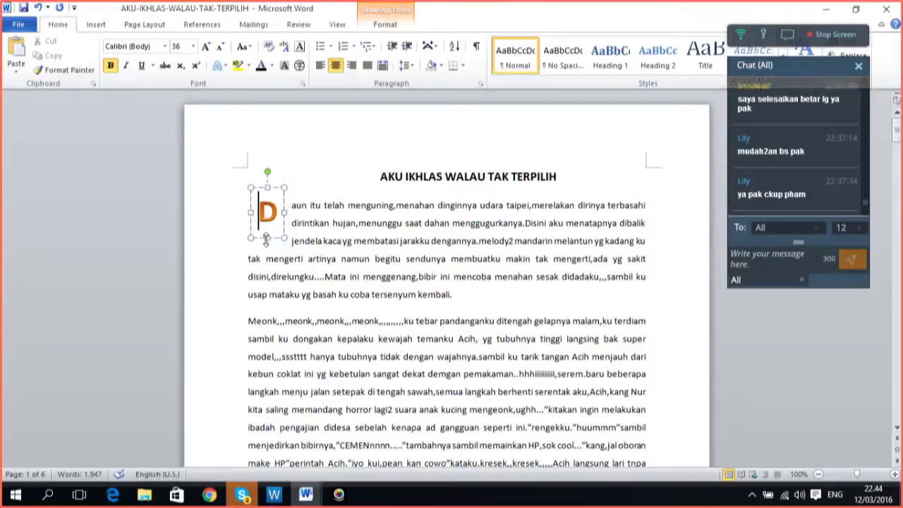
left_click(268, 237)
left_click_drag(268, 237, 267, 227)
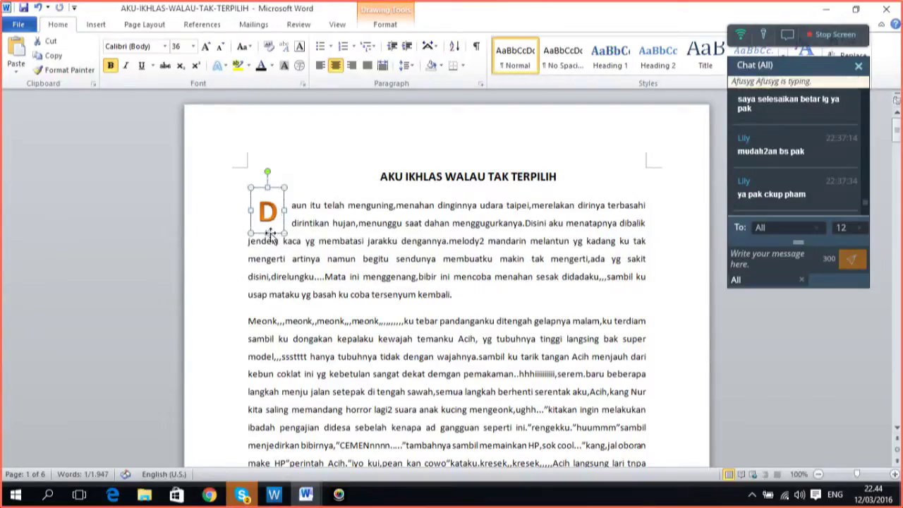
left_click(218, 246)
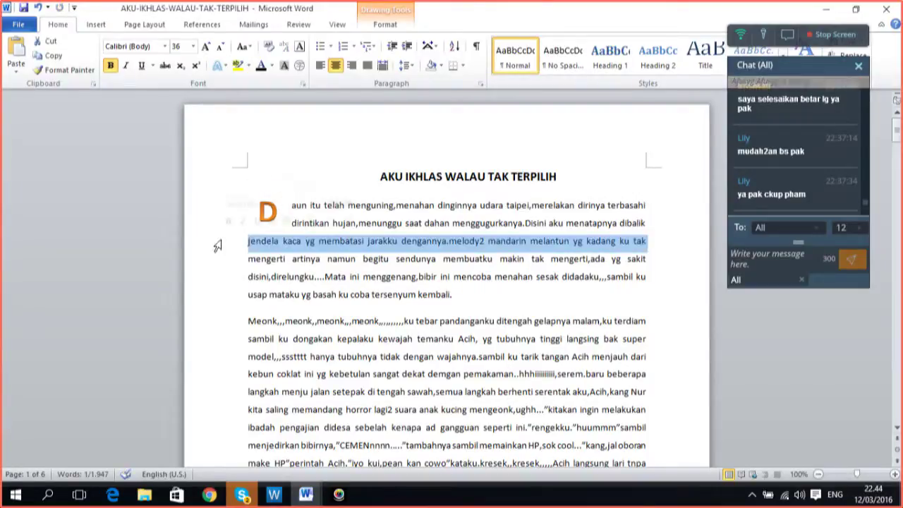
left_click(712, 301)
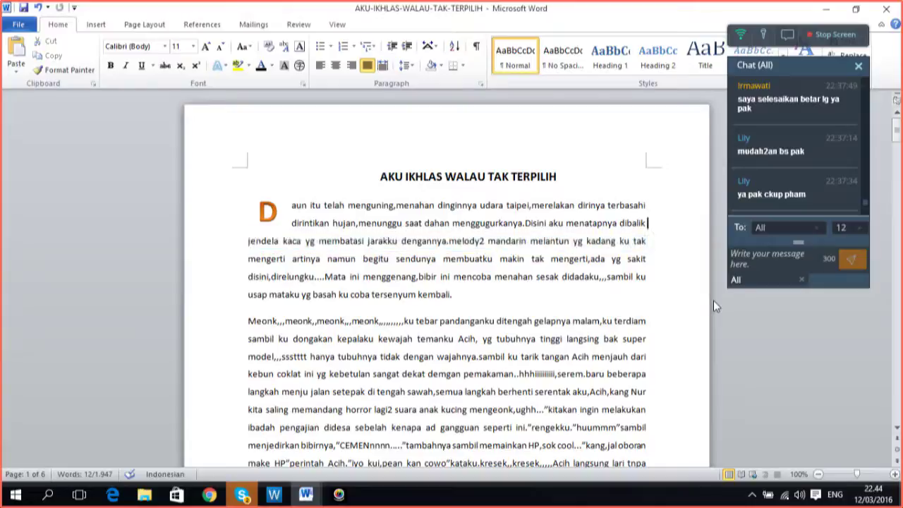
- Try adding an empty line between the title and the first paragraph, and undo it
left_click(577, 177)
key("Return")
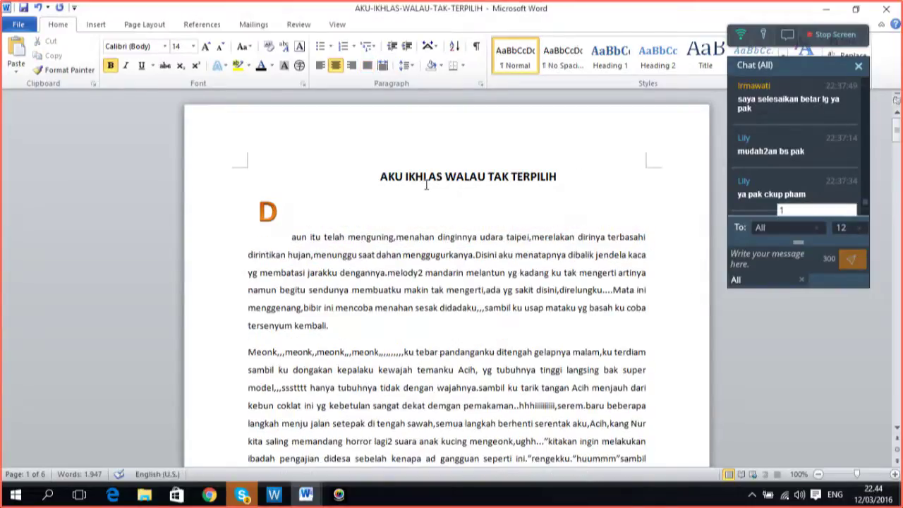
left_click(264, 219)
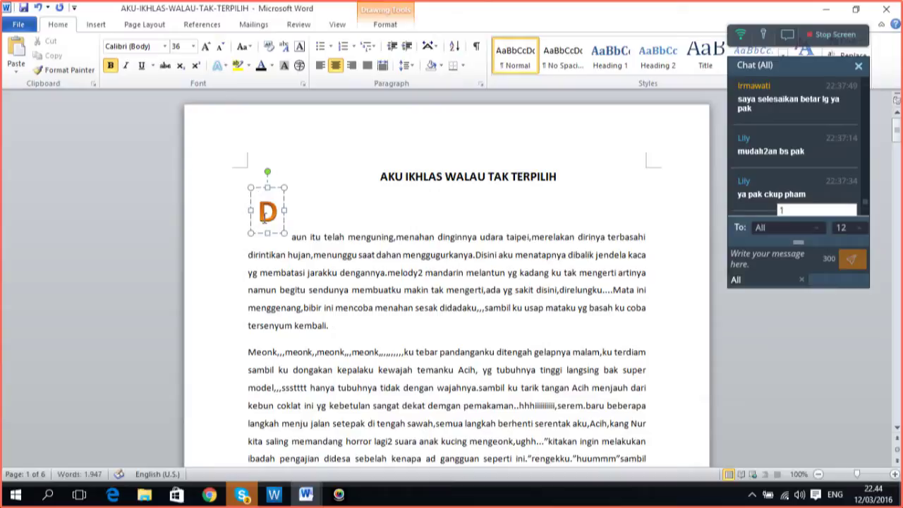
key("ctrl+z")
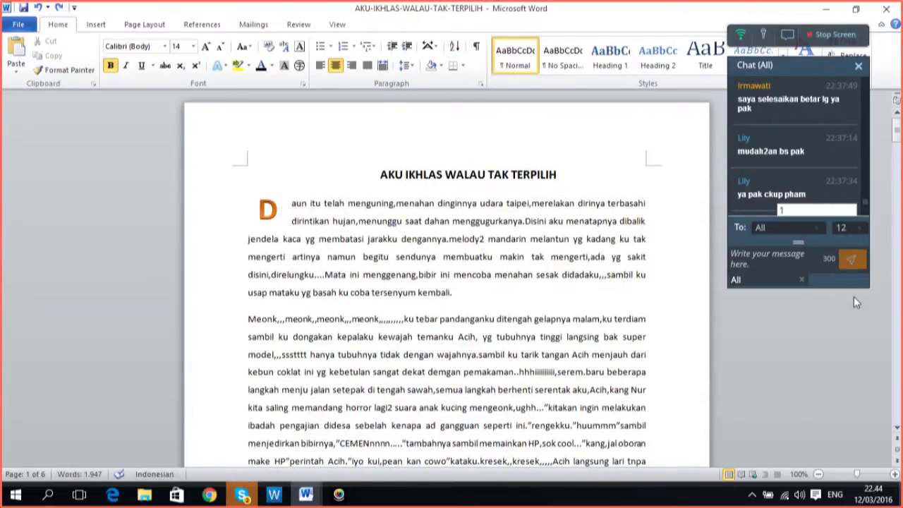
- Read through the newest participant messages in the chat
left_click(821, 205)
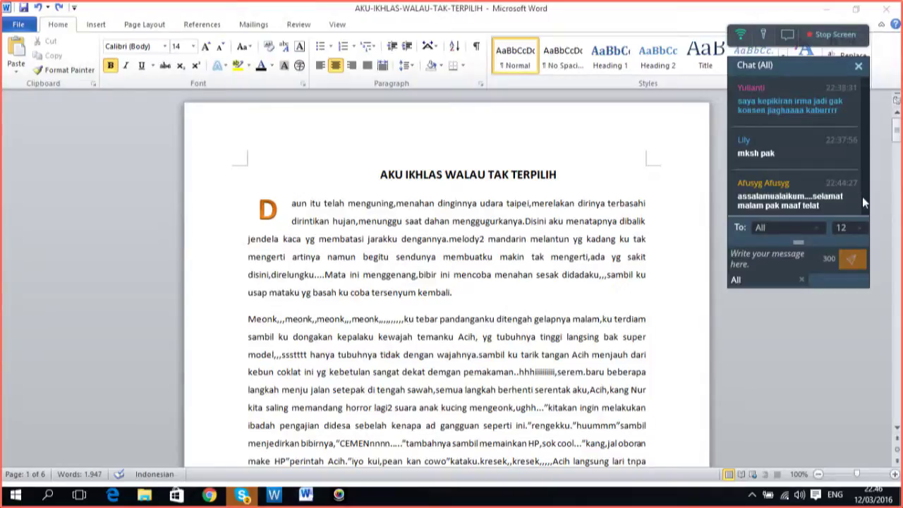
left_click(866, 207)
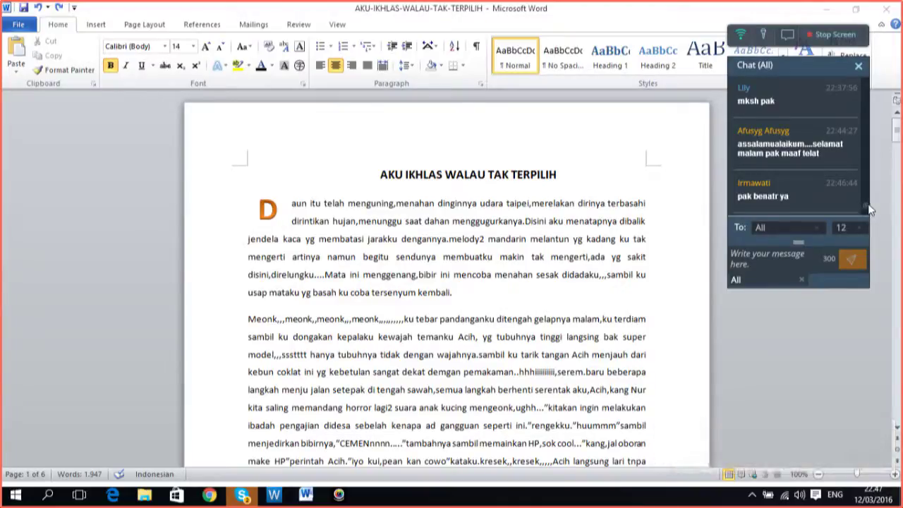
scroll(869, 209, "up", 2)
scroll(869, 207, "down", 1)
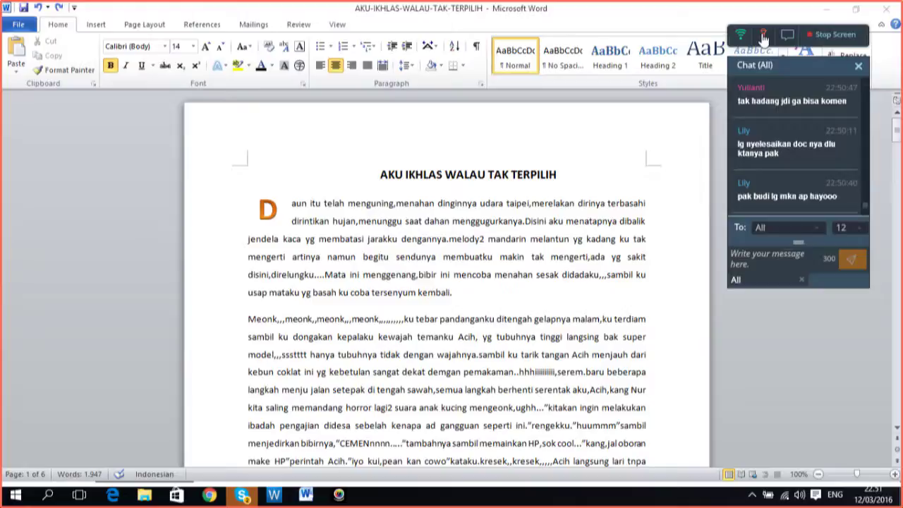
- Send the chat message "pizza" to all participants
left_click(758, 261)
type("pizz")
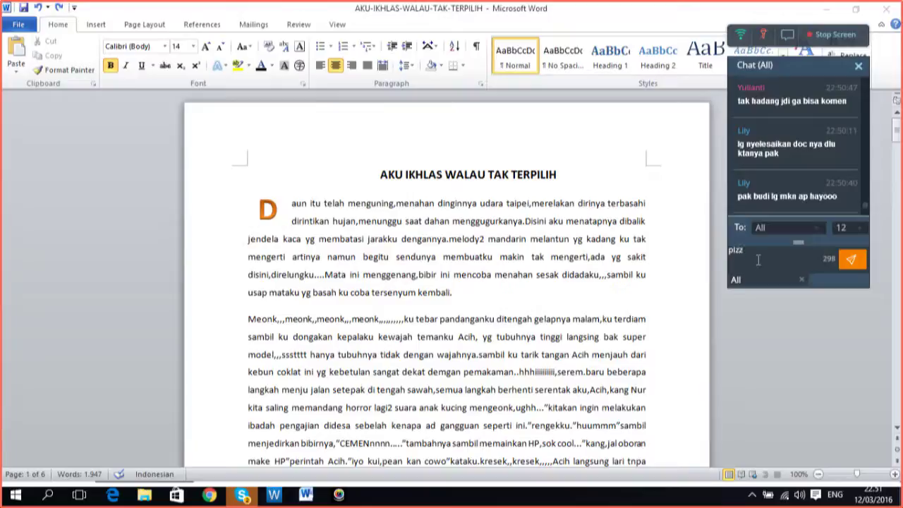
type("a")
key("Return")
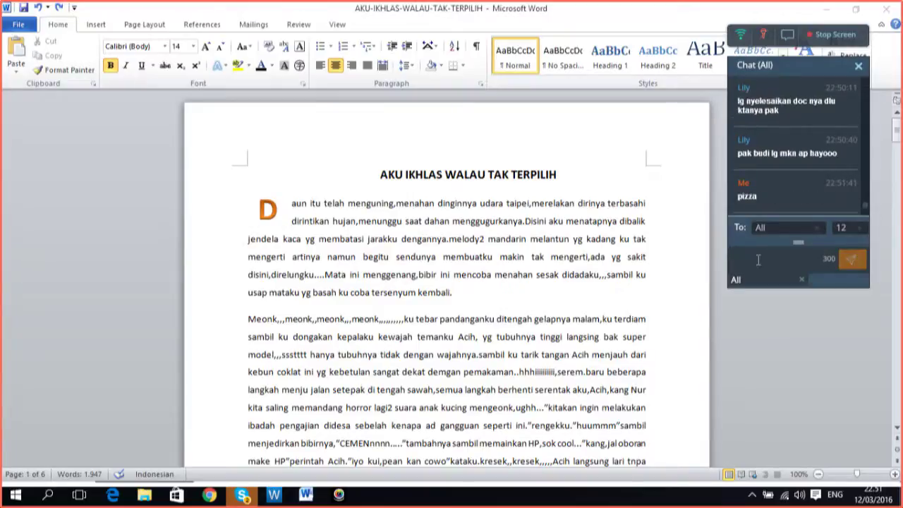
type("hhh")
key("Return")
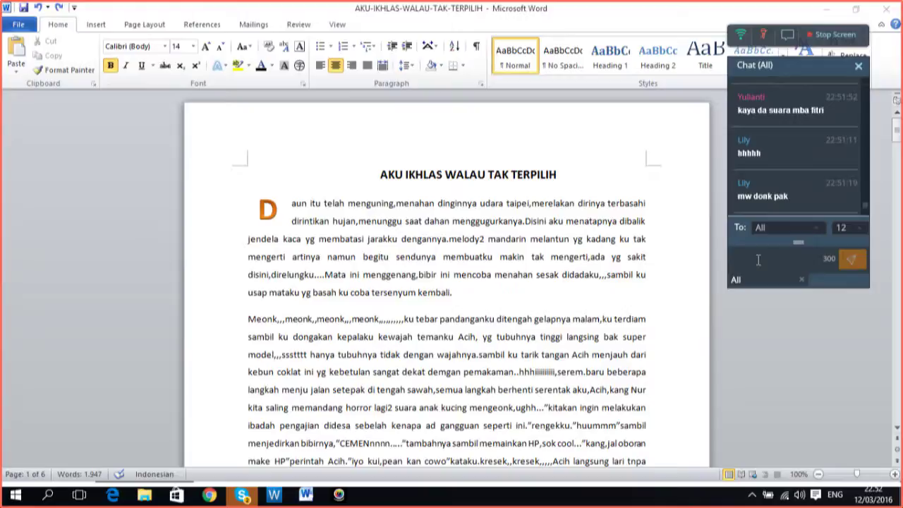
- Send the chat message "sini" to all participants and read the newest reply
type("sini")
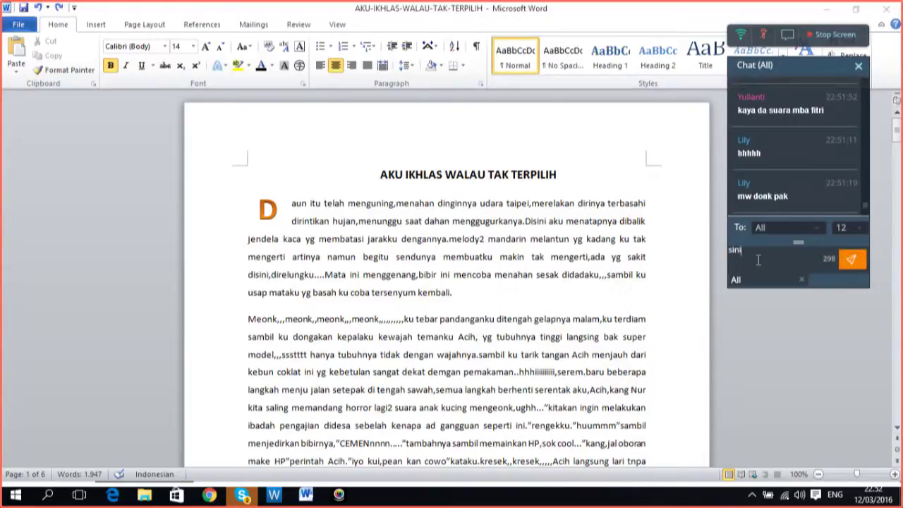
key("Return")
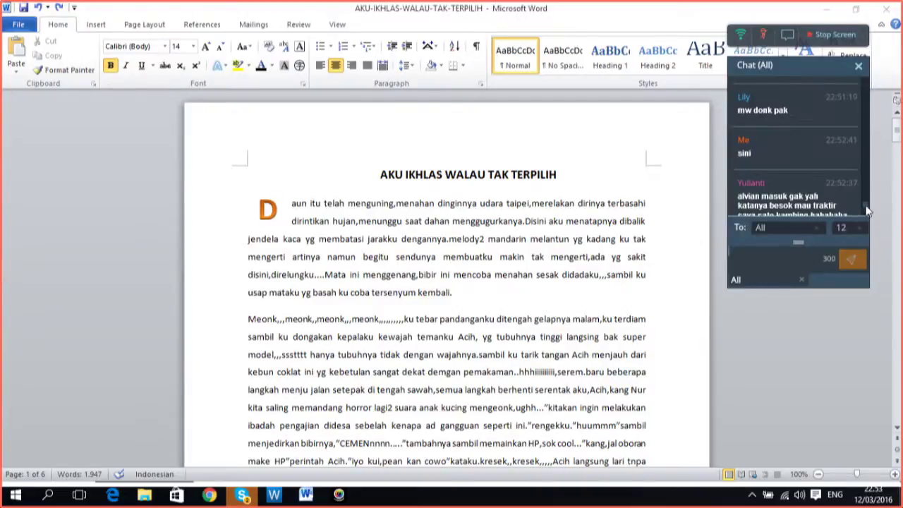
scroll(867, 211, "down", 1)
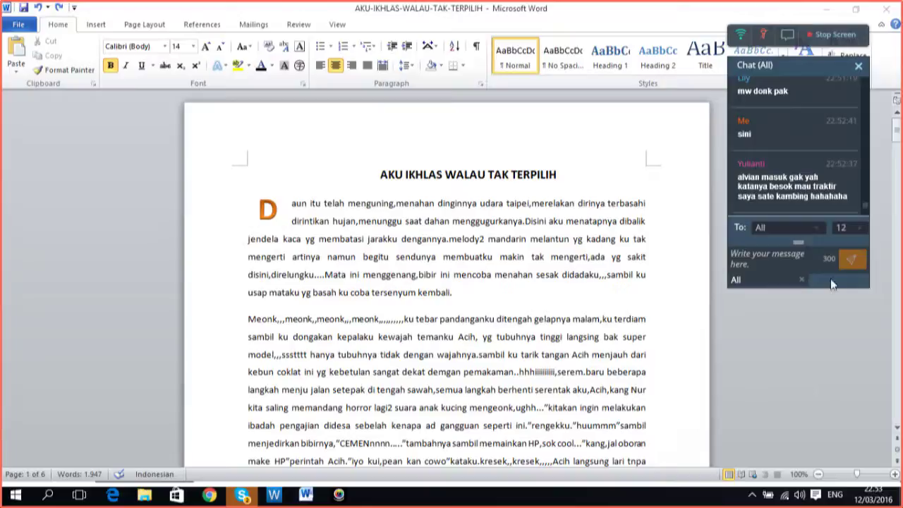
- Switch to the Facebook messages in Chrome and close the missed-call notice
left_click(762, 36)
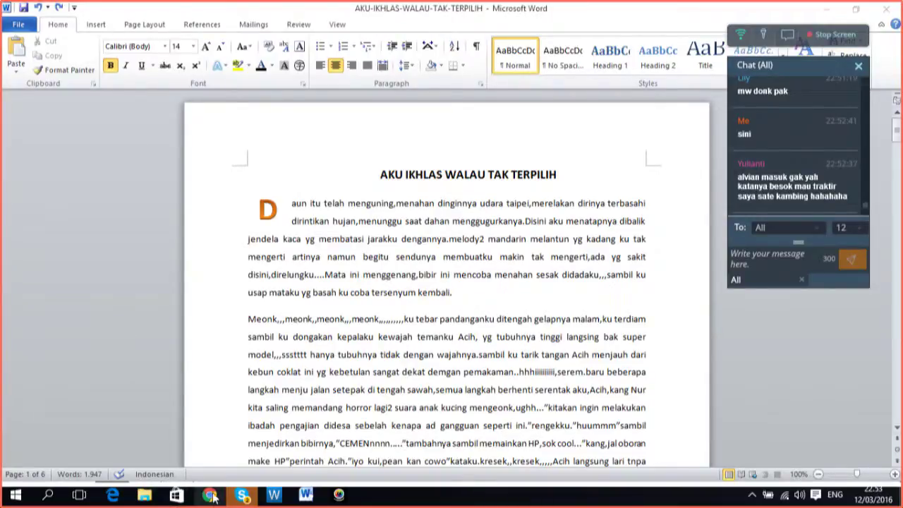
mouse_move(212, 497)
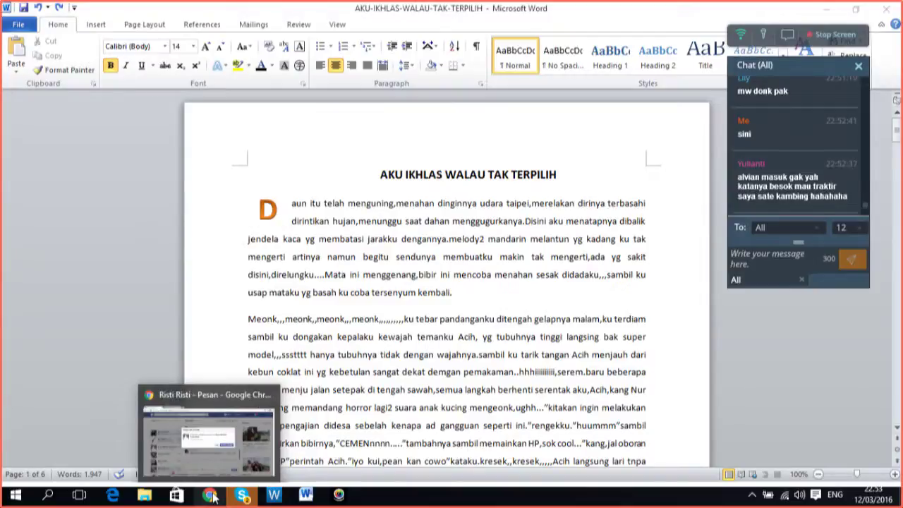
left_click(212, 496)
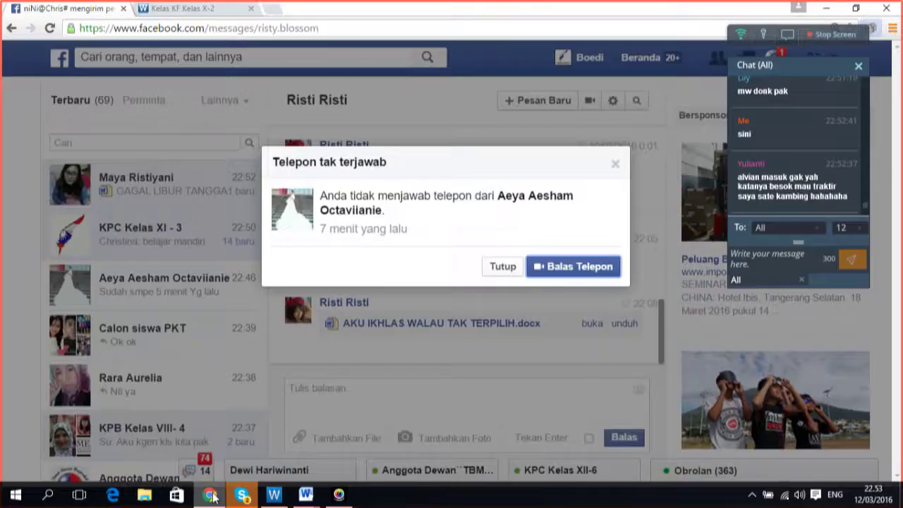
left_click(509, 267)
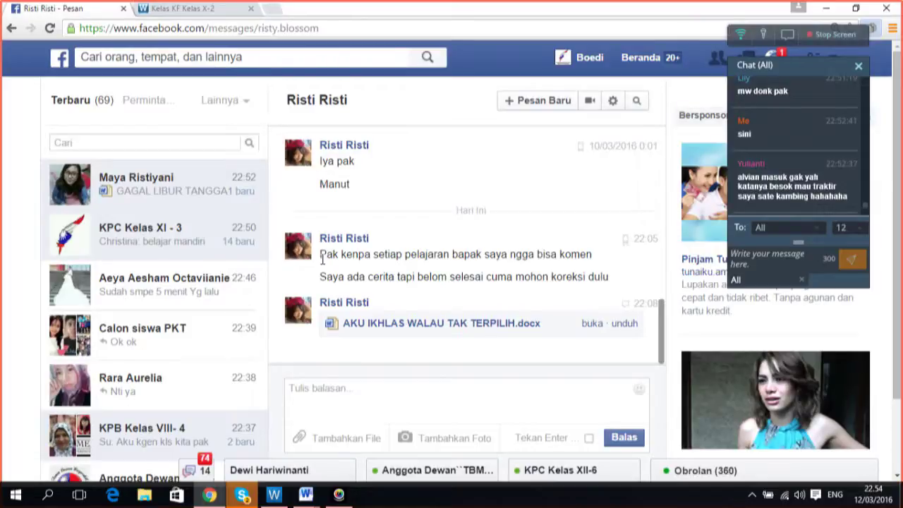
- Download GAGAL LIBUR TANGGAL 13 MARET 2016.docx from the newest conversation and open it in Word for editing
left_click(164, 182)
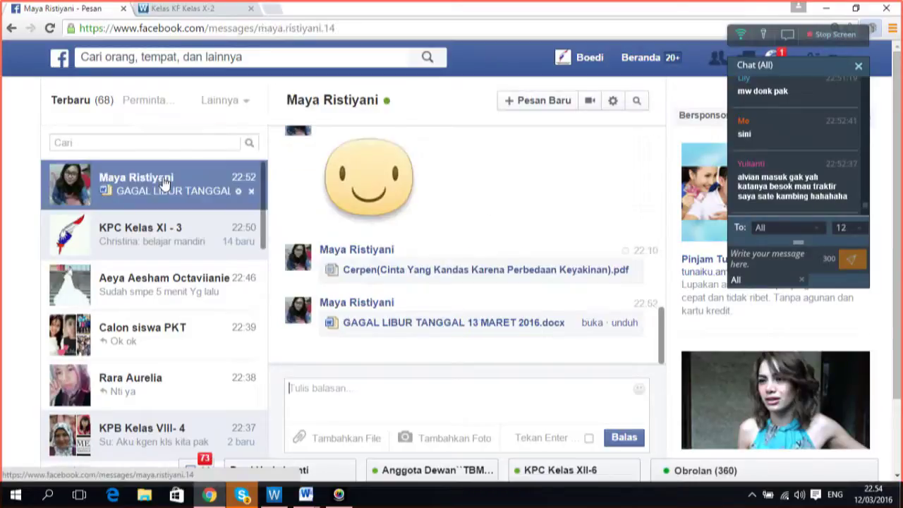
left_click(360, 331)
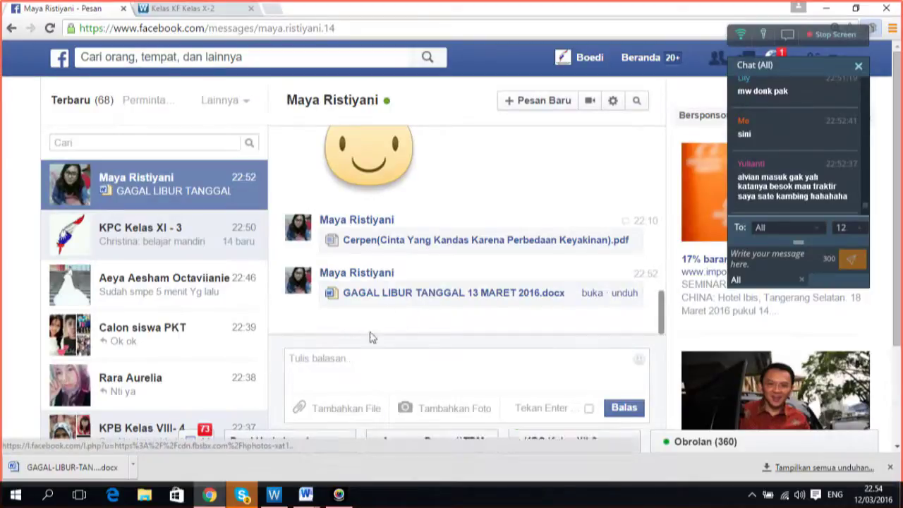
left_click(134, 471)
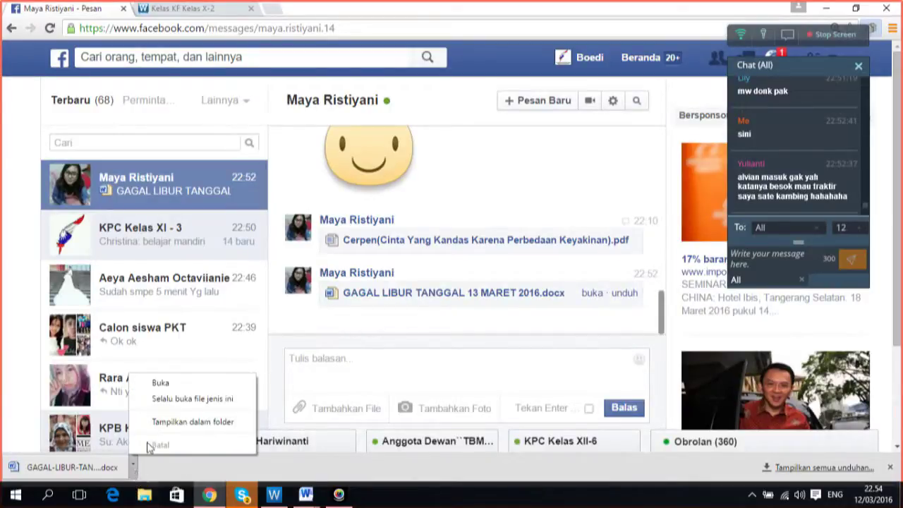
left_click(232, 384)
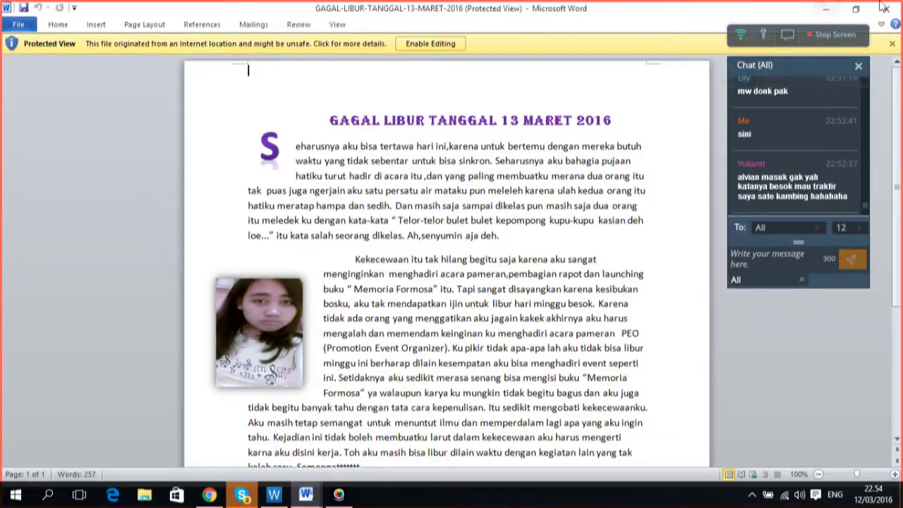
left_click(416, 45)
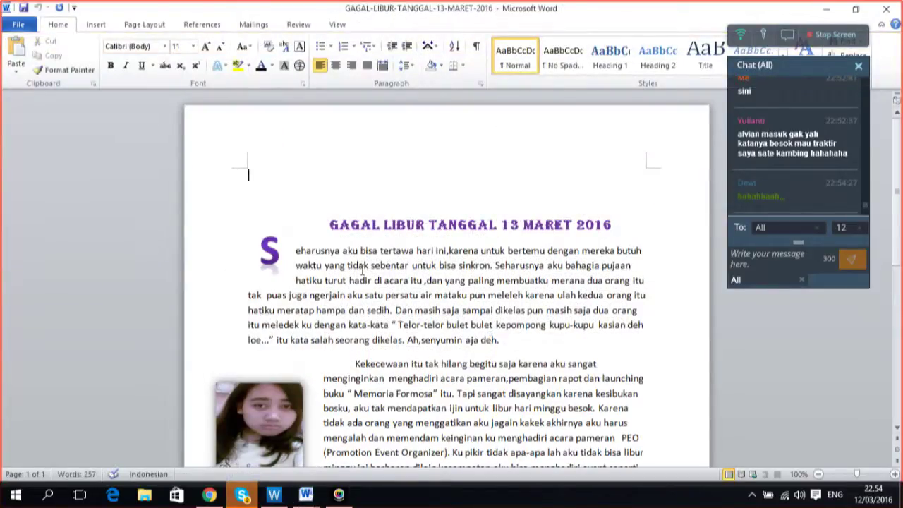
- Delete one empty line above the title GAGAL LIBUR TANGGAL 13 MARET 2016
left_click(338, 200)
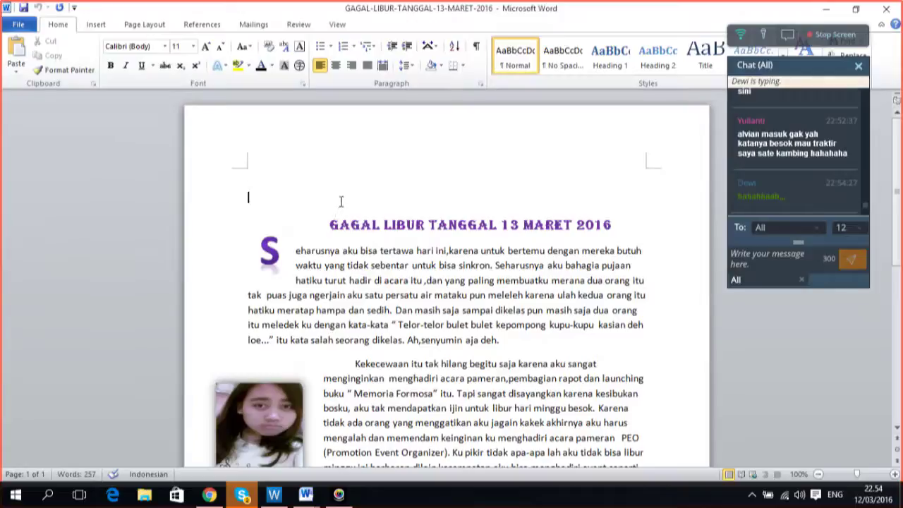
key("BackSpace")
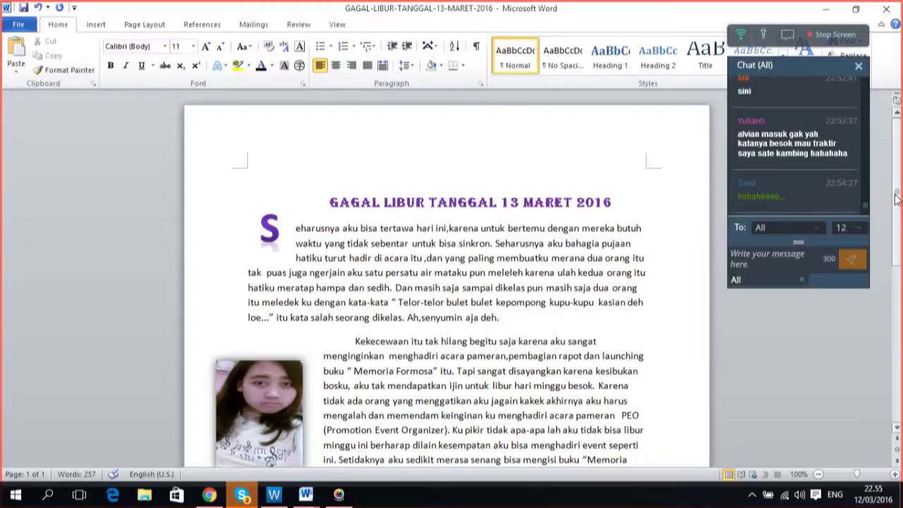
left_click_drag(896, 199, 898, 203)
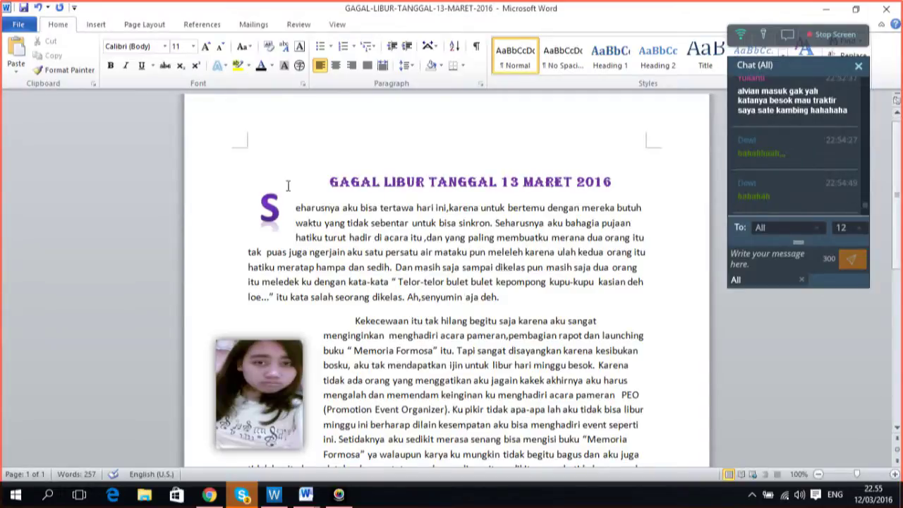
- Read the newest chat message and move the chat panel down so it no longer covers the ribbon
left_click(331, 182)
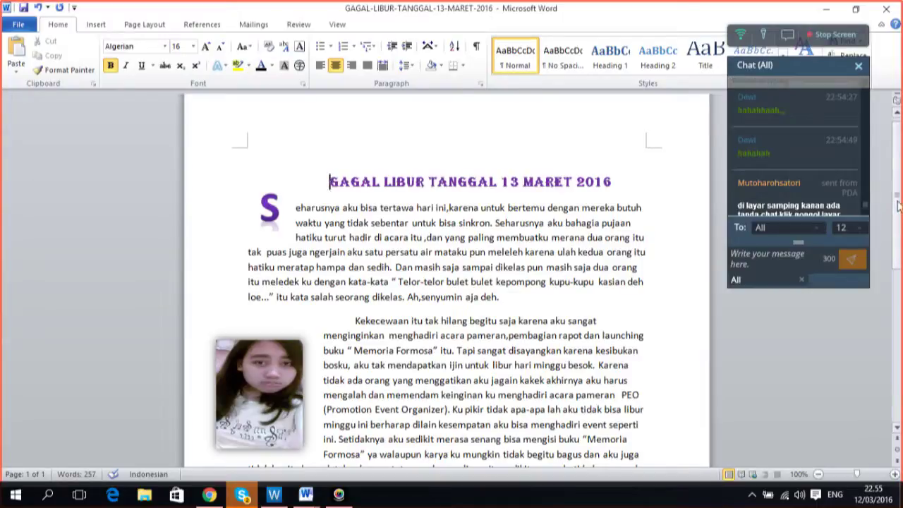
left_click_drag(865, 205, 865, 216)
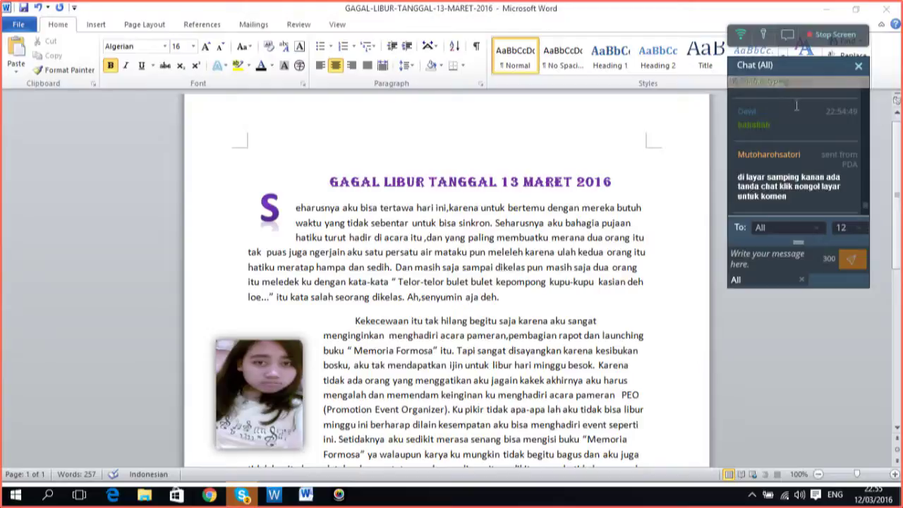
left_click_drag(805, 67, 827, 220)
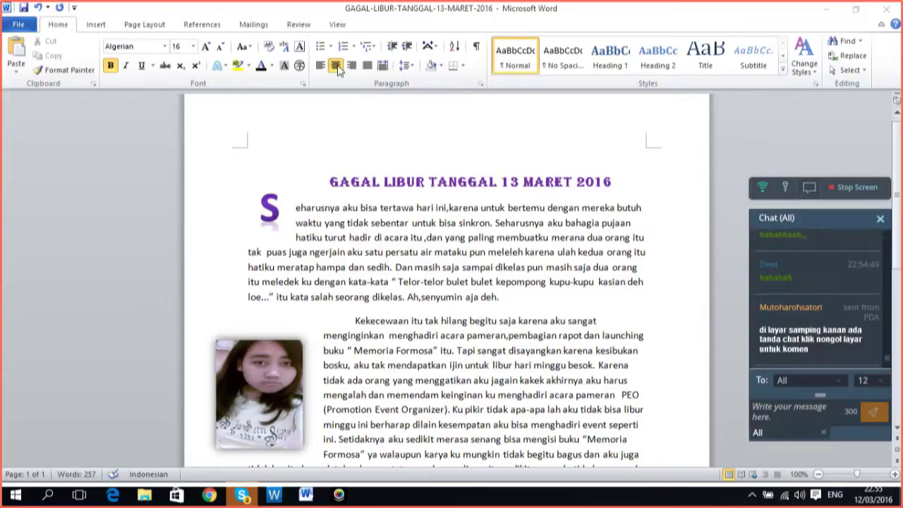
- Left-align the story title and delete the remaining empty line above it
left_click(328, 182)
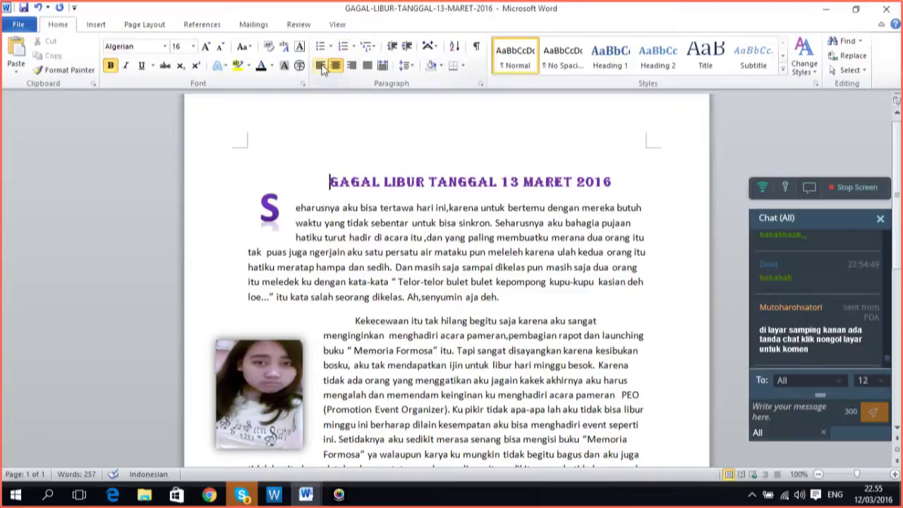
left_click(321, 66)
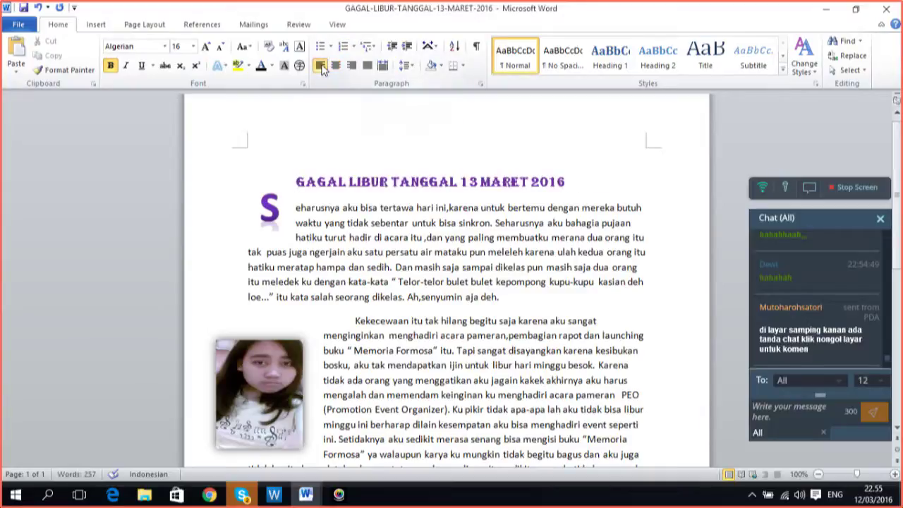
key("BackSpace")
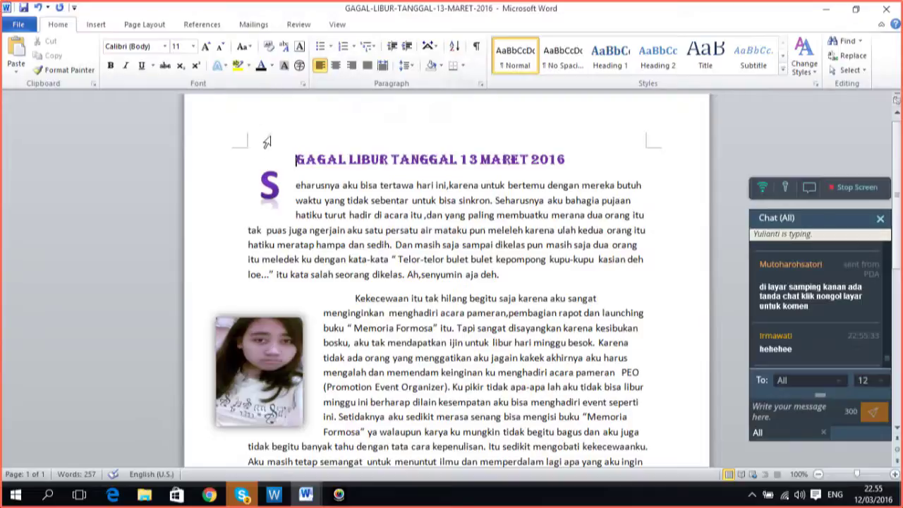
- Shorten the text box of the WordArt initial S from its upper edge and move it down below the title line
left_click(269, 181)
left_click(268, 155)
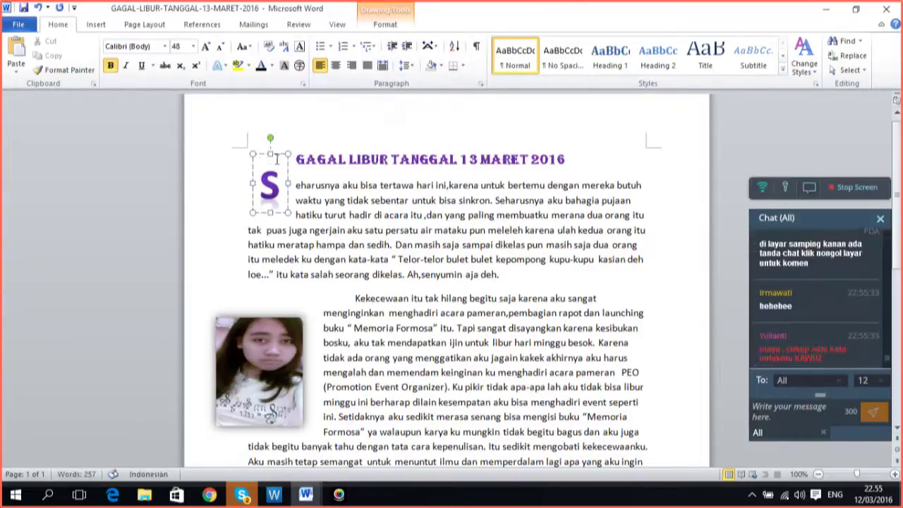
left_click_drag(269, 154, 269, 170)
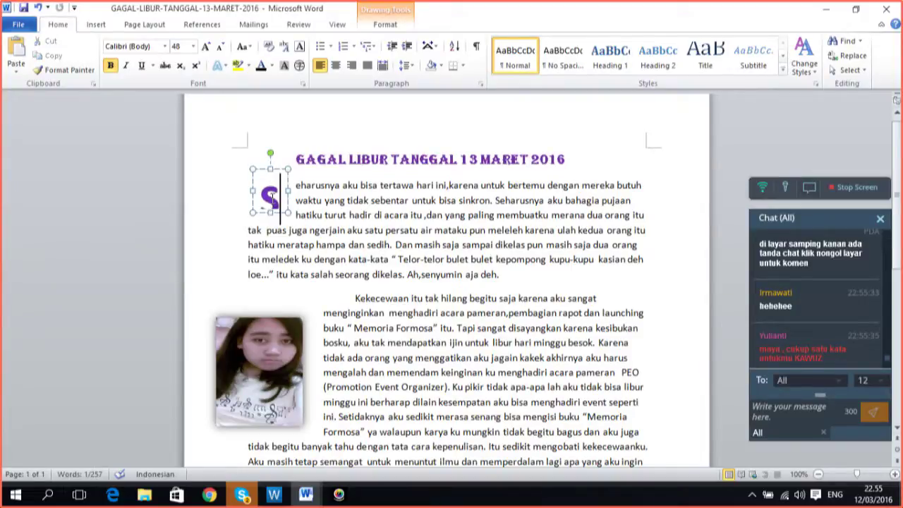
left_click(275, 170)
left_click_drag(274, 169, 275, 189)
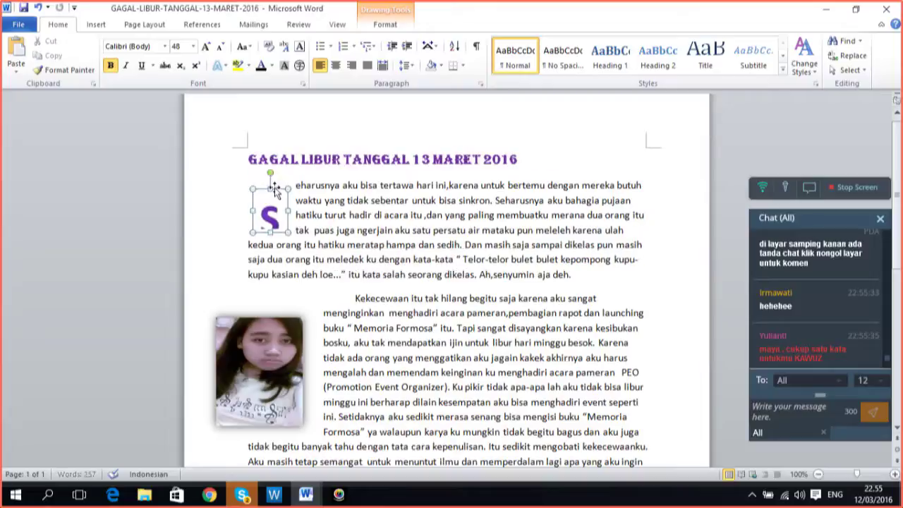
- Centre the title GAGAL LIBUR TANGGAL 13 MARET 2016 on the page
left_click(280, 160)
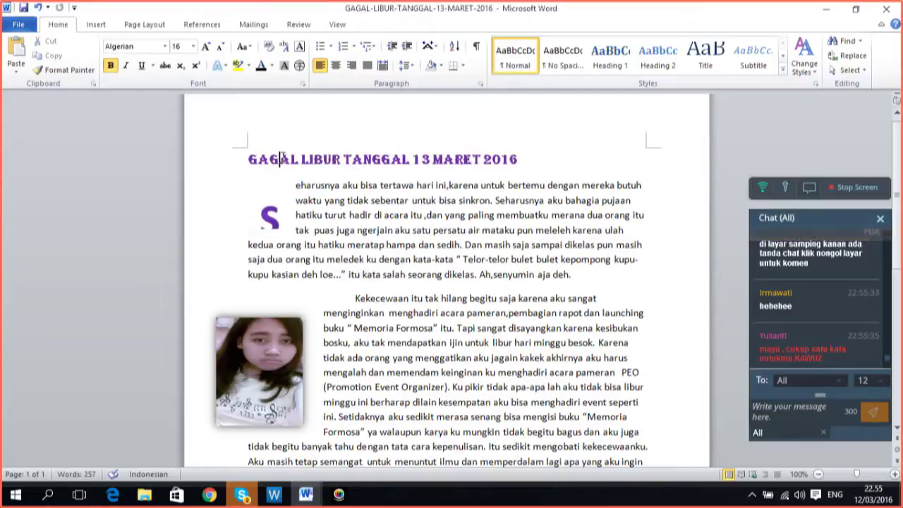
left_click_drag(516, 156, 225, 152)
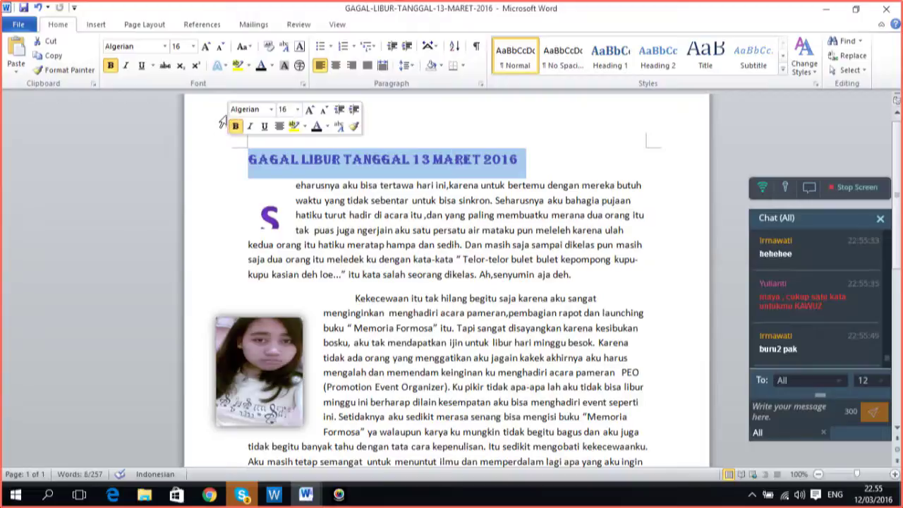
left_click(337, 66)
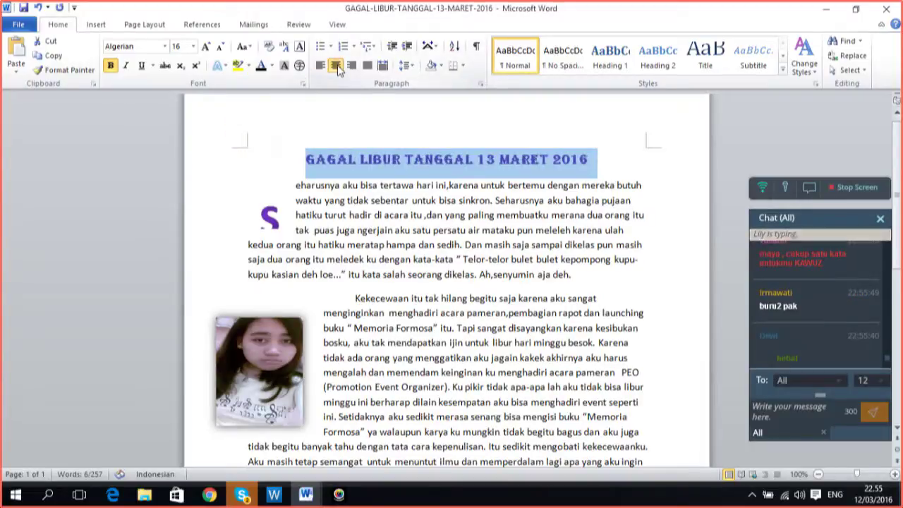
- Enlarge the text box of the initial S to fit the whole letter and move it slightly up beside the opening lines
left_click(277, 221)
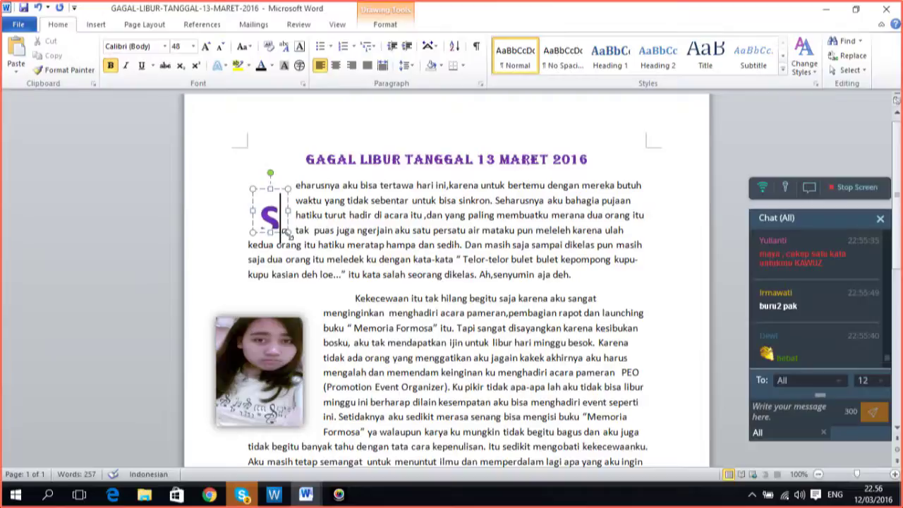
mouse_move(287, 233)
left_mouse_down()
mouse_move(291, 248)
mouse_move(275, 244)
left_mouse_up()
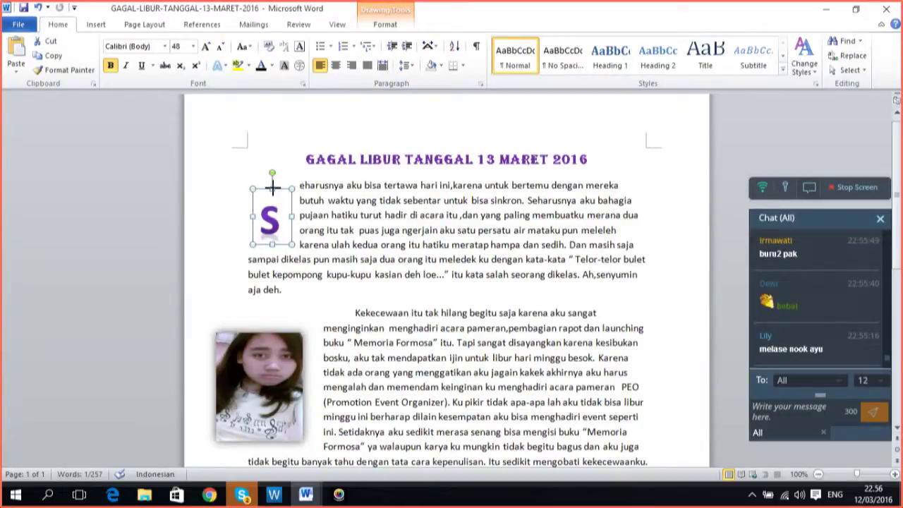
left_click_drag(273, 187, 273, 203)
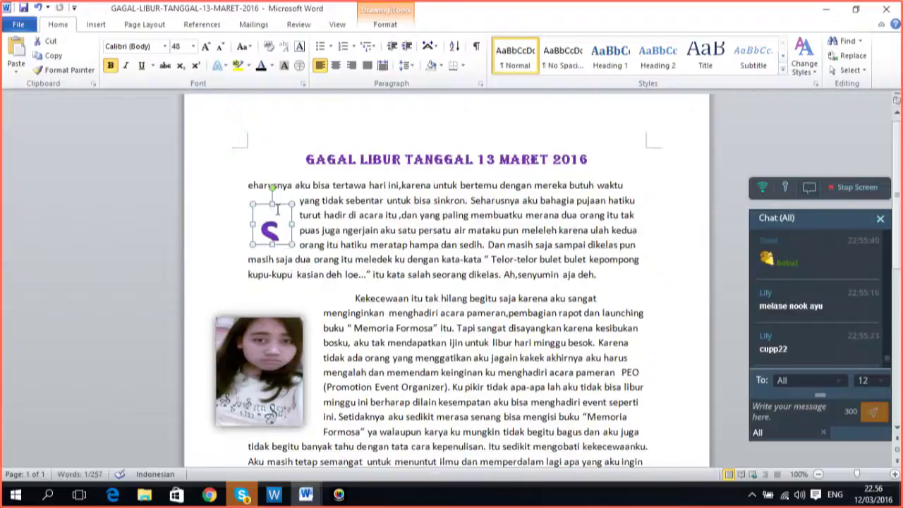
key("ctrl+z")
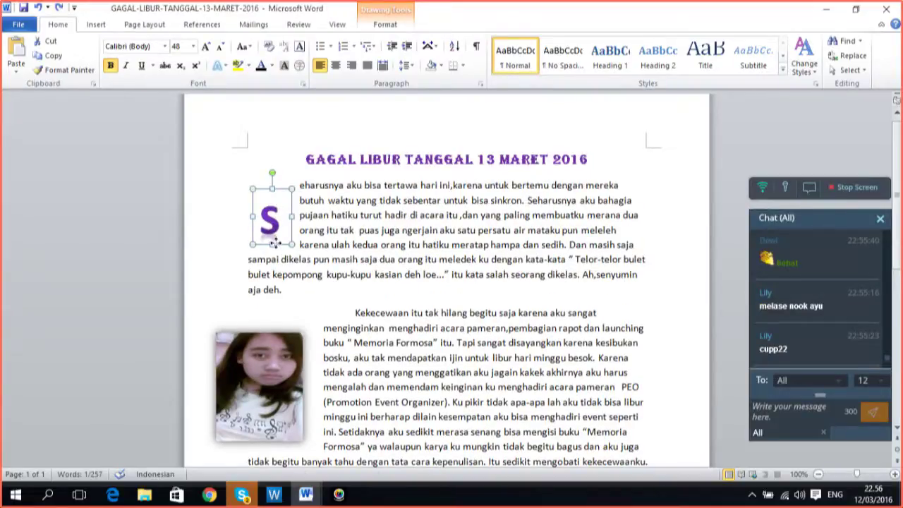
left_click_drag(274, 243, 280, 232)
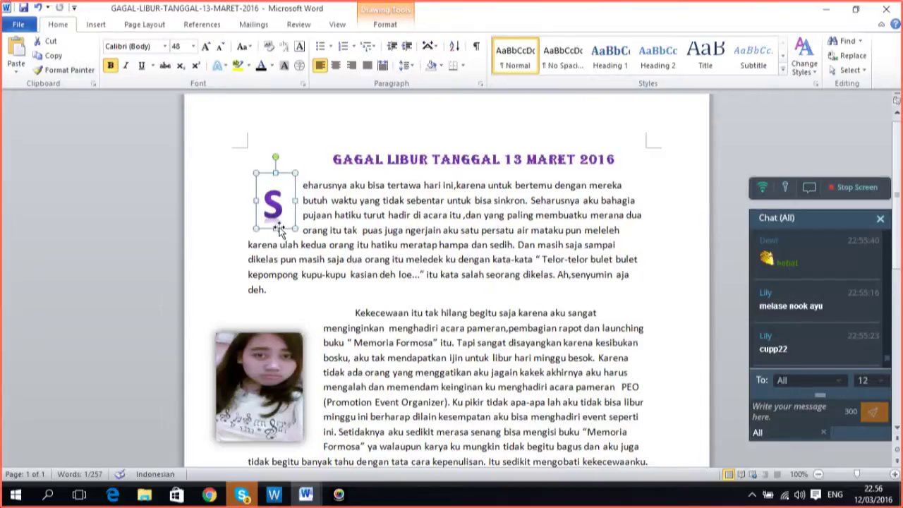
left_click(203, 235)
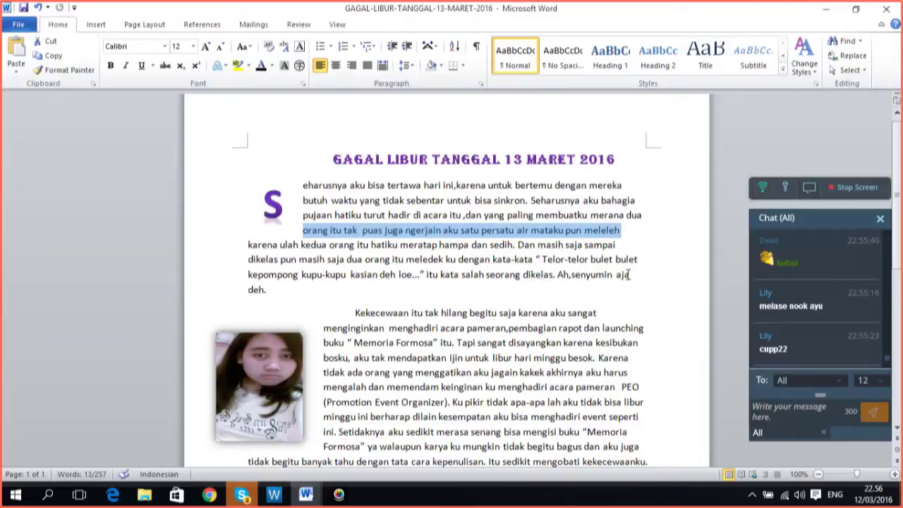
left_click_drag(630, 275, 333, 188)
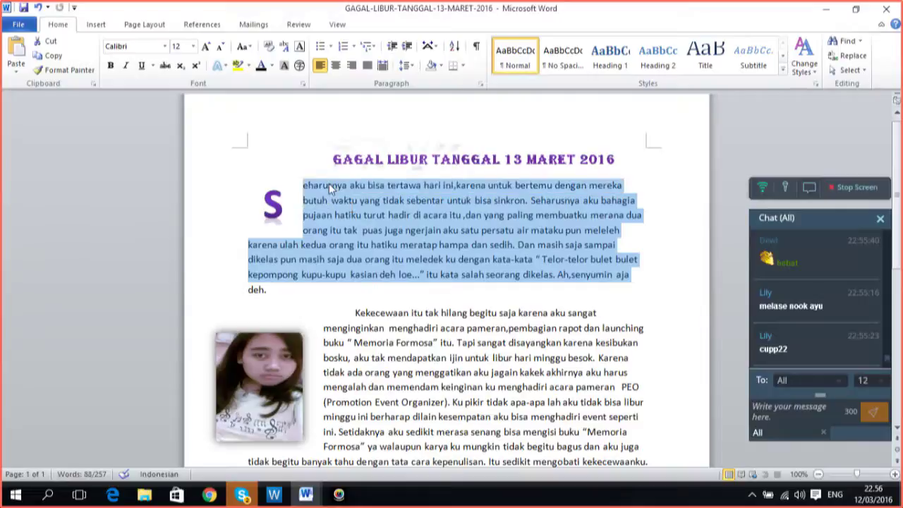
left_click(339, 244)
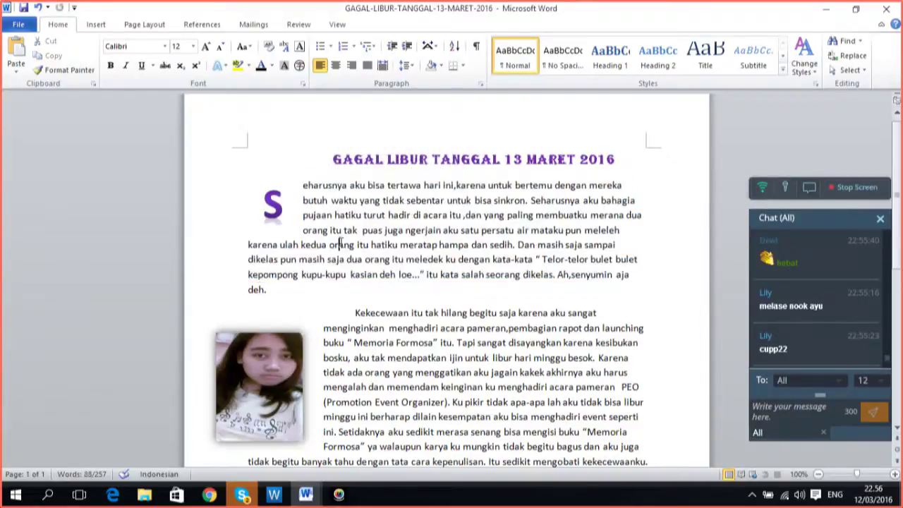
- Justify the story's body text from the start of the first paragraph through the closing paragraph
left_click_drag(304, 185, 328, 244)
left_click_drag(321, 244, 409, 305)
key("ctrl+z")
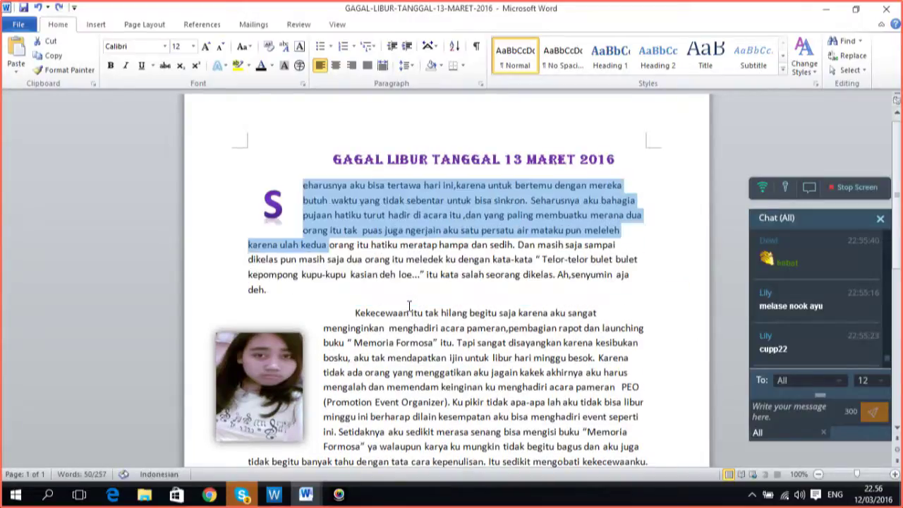
key("shift+Down")
key("shift+Down")
key("shift+Down")
key("shift+Down")
key("shift+Down")
key("shift+Down")
key("shift+Down")
key("shift+Down")
key("shift+Down")
key("shift+Down")
key("shift+Down")
key("shift+Down")
key("shift+Down")
key("shift+Down")
key("shift+Down")
key("shift+Down")
key("shift+Down")
key("shift+Down")
key("shift+Down")
key("shift+Down")
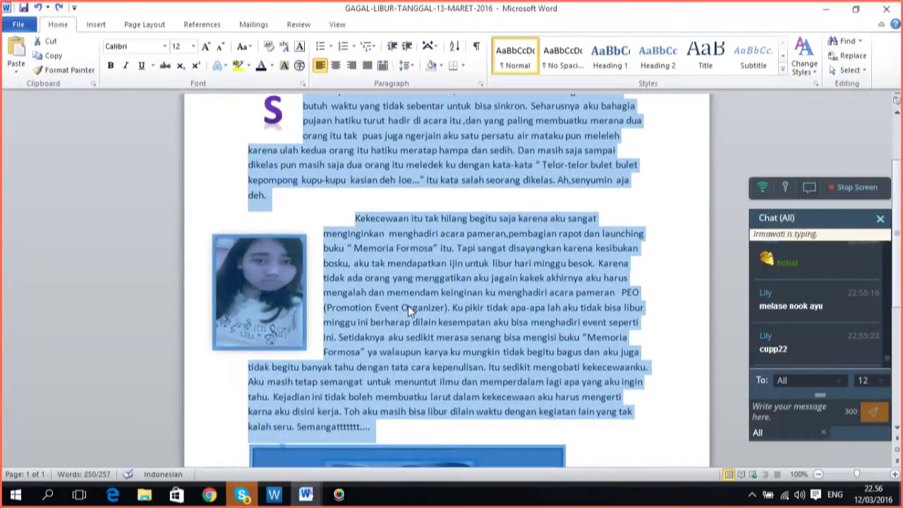
left_click(367, 65)
left_click(469, 119)
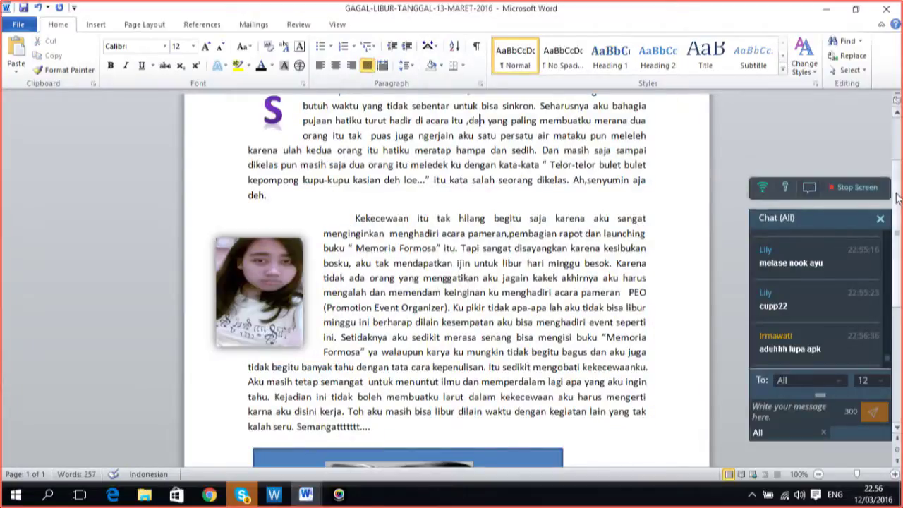
- Move the portrait photo beside the second paragraph inward to the text margin and shorten it slightly from its upper edge
scroll(900, 178, "up", 1)
scroll(899, 179, "up", 2)
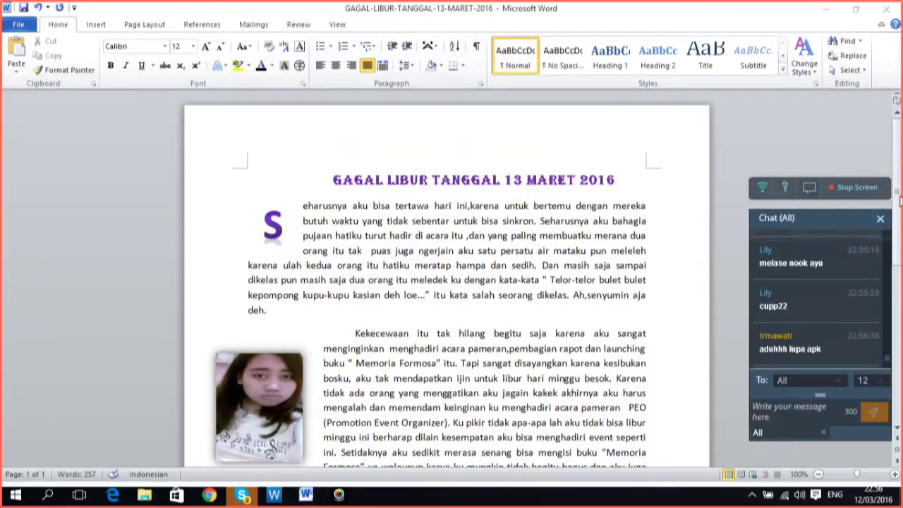
left_click_drag(897, 190, 896, 231)
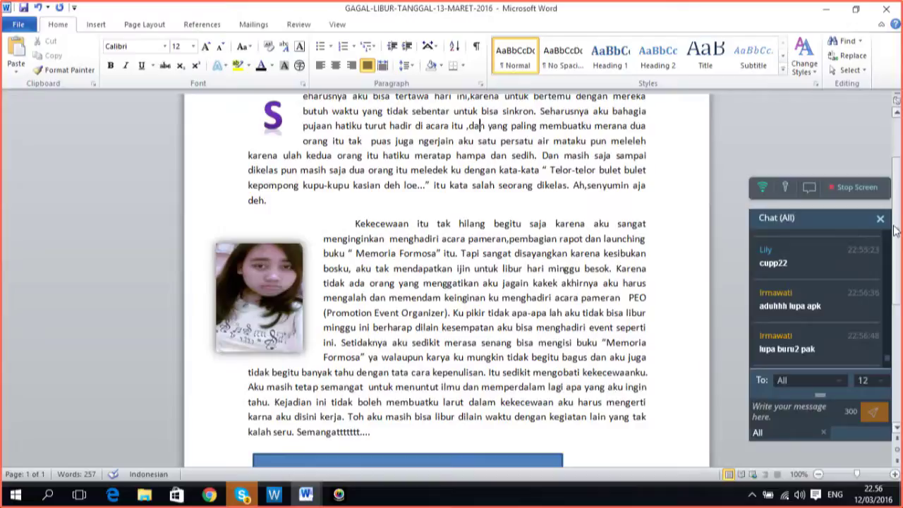
left_click(256, 276)
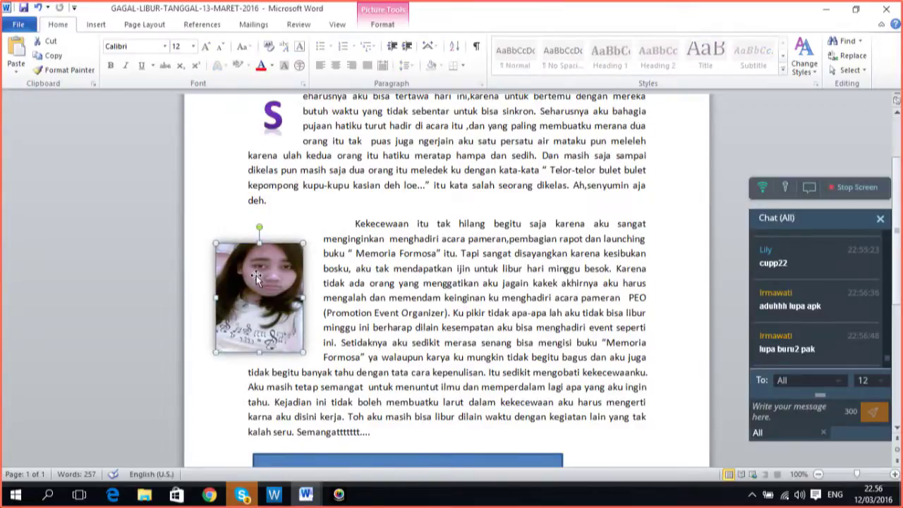
left_click_drag(256, 275, 285, 257)
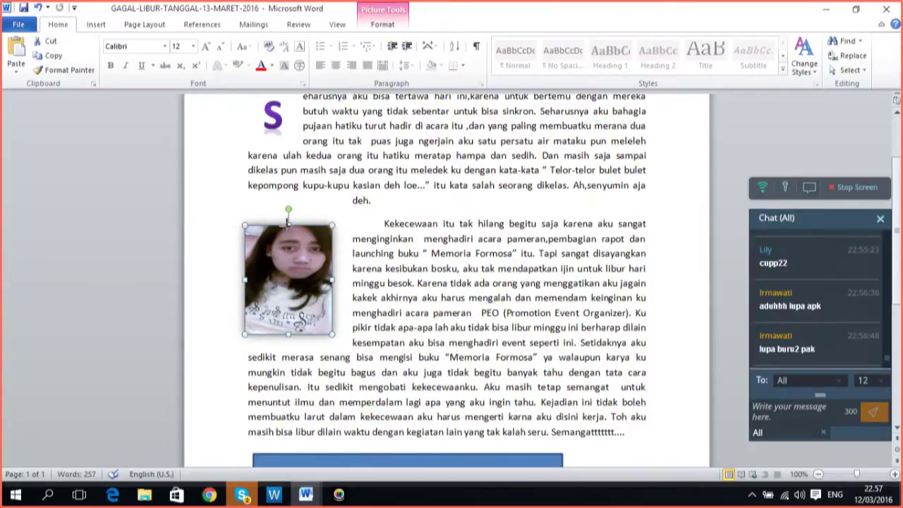
left_click_drag(287, 221, 287, 237)
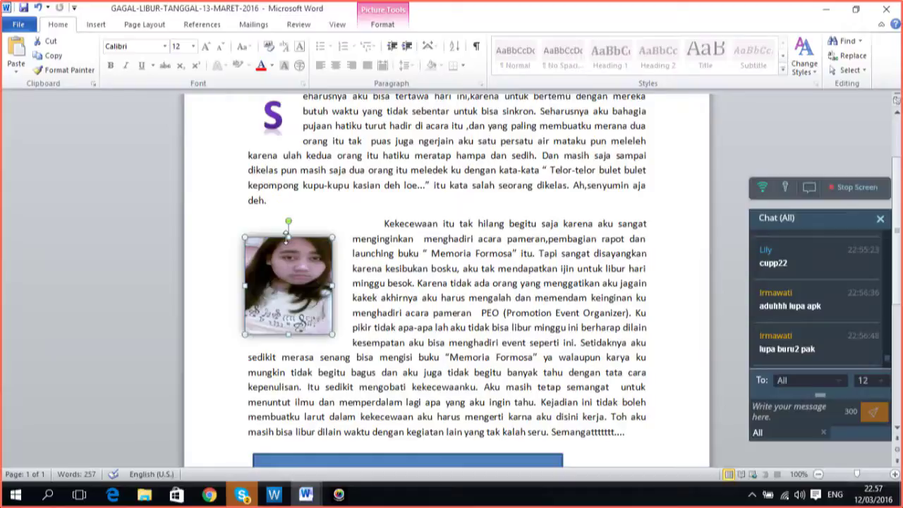
- Try to stretch the portrait photo upward beside the end of the first paragraph, and undo the stretch
left_click_drag(288, 235, 288, 189)
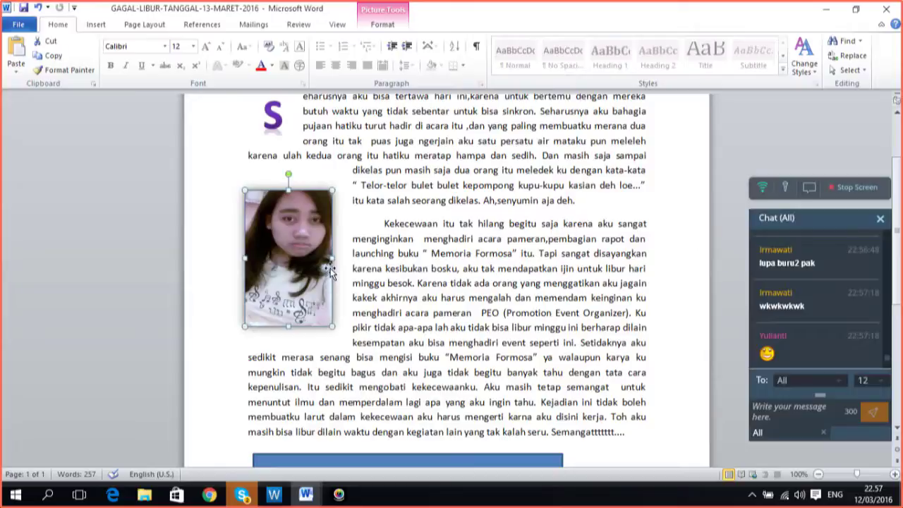
key("ctrl+z")
key("ctrl+z")
key("ctrl+z")
key("ctrl+z")
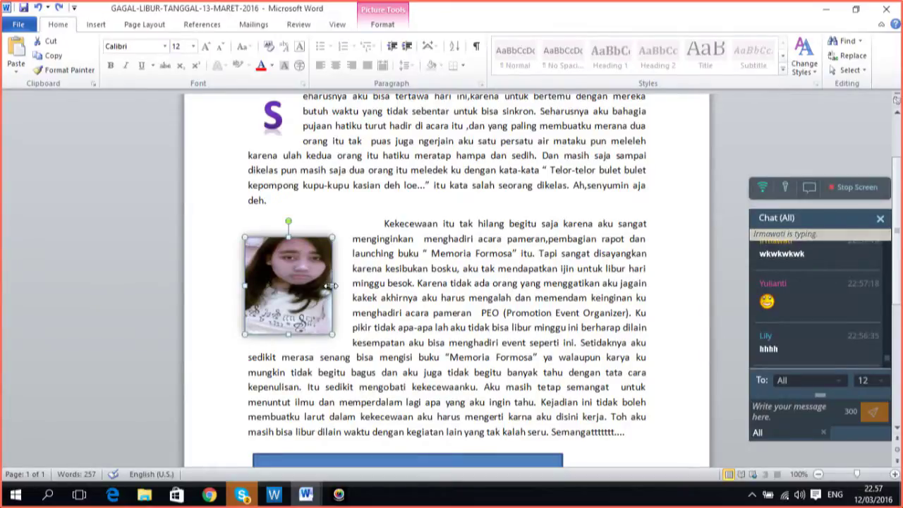
- Narrow the portrait photo from its right edge and enlarge it slightly at its upper-right corner
left_click_drag(332, 285, 317, 286)
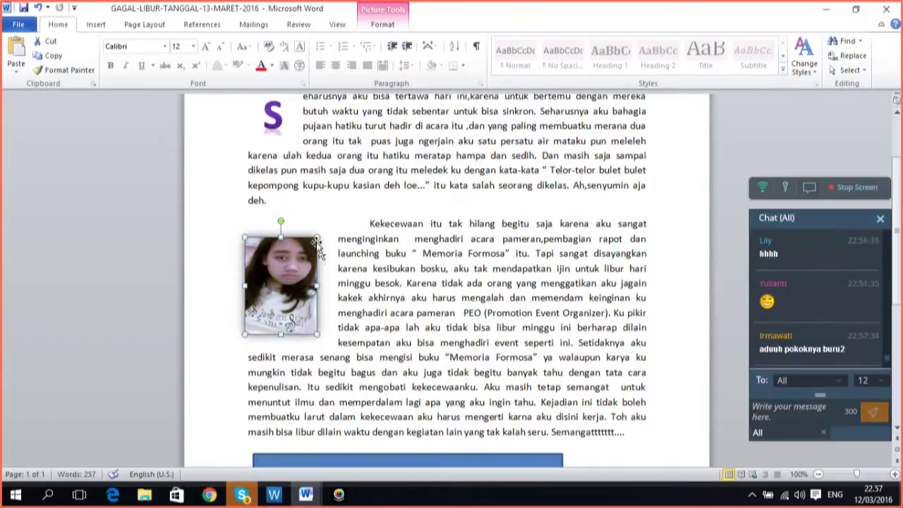
left_click_drag(316, 285, 310, 281)
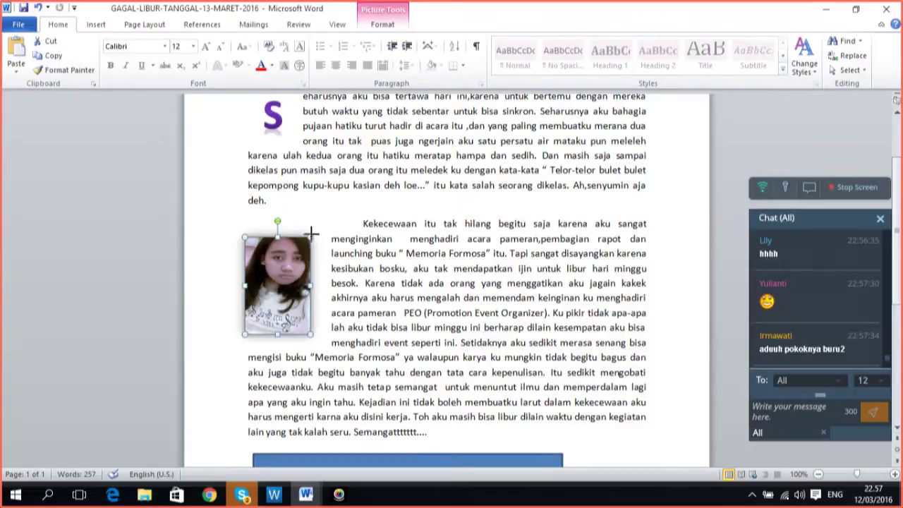
mouse_move(312, 235)
left_mouse_down()
mouse_move(345, 185)
mouse_move(333, 206)
mouse_move(355, 210)
mouse_move(367, 185)
mouse_move(317, 231)
mouse_move(360, 203)
mouse_move(300, 245)
mouse_move(330, 184)
mouse_move(304, 246)
mouse_move(314, 229)
mouse_move(358, 213)
mouse_move(346, 186)
mouse_move(363, 157)
mouse_move(343, 221)
mouse_move(318, 227)
left_mouse_up()
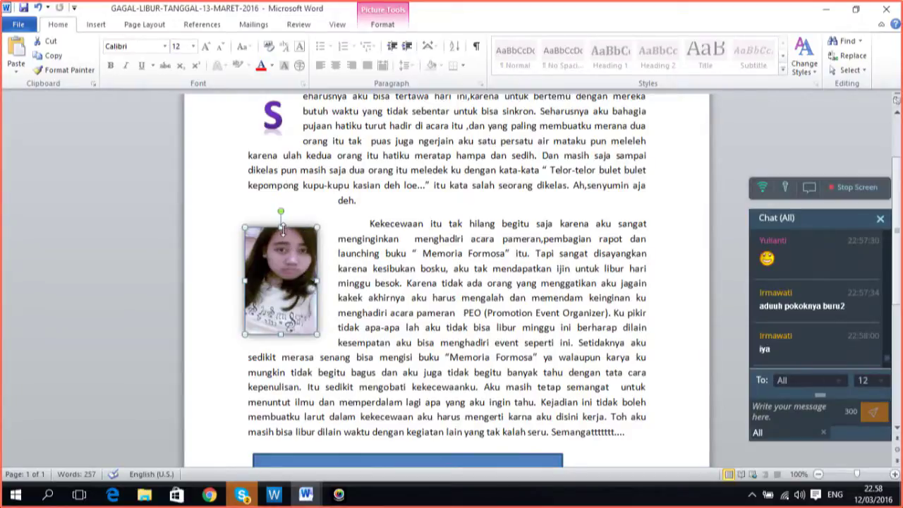
- Try to shorten the portrait photo from its upper edge below the paragraph's first line, and undo it
left_click_drag(280, 224, 281, 259)
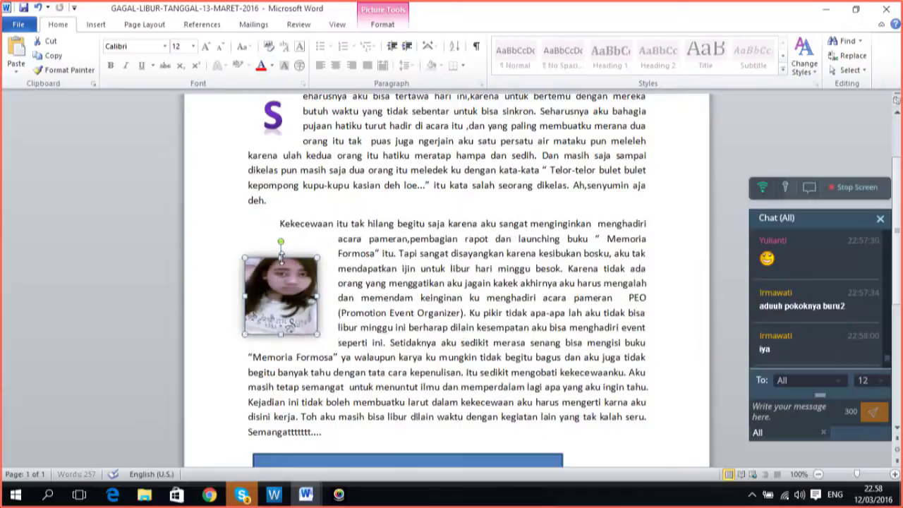
left_click(131, 289)
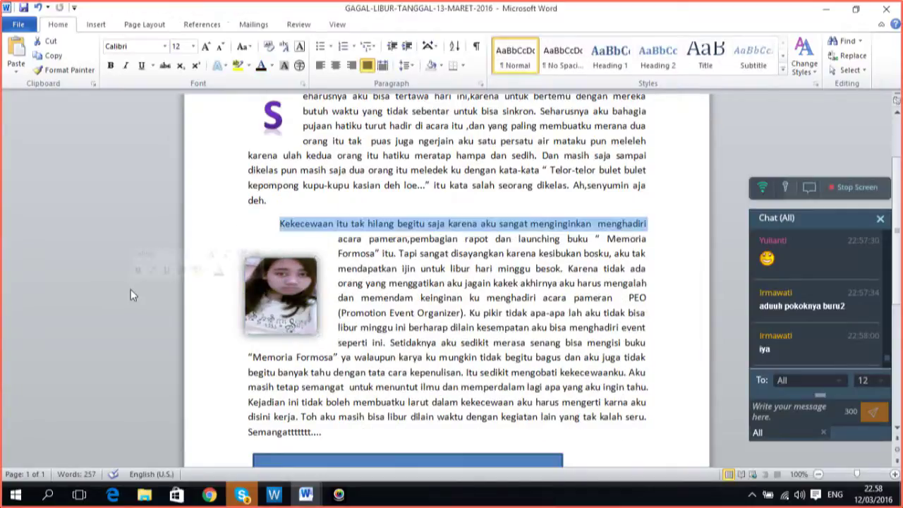
key("ctrl+z")
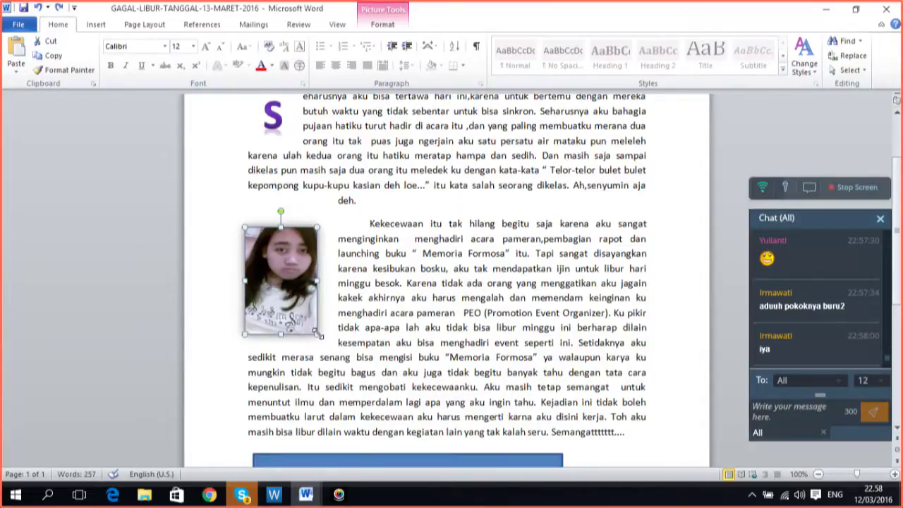
- Scale the portrait photo down from its lower-right corner so it ends beside the paragraph's seventh line
left_click_drag(318, 334, 326, 347)
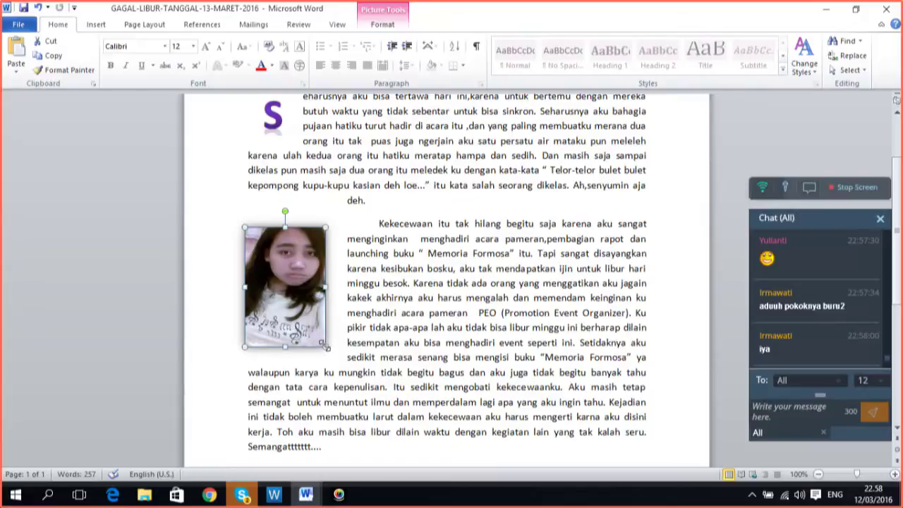
left_click_drag(326, 346, 316, 330)
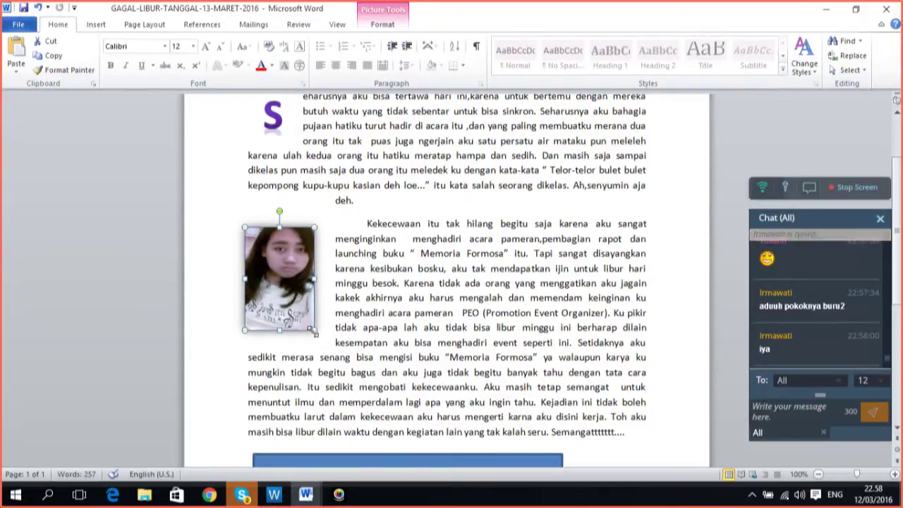
left_click(311, 323)
left_click_drag(312, 323, 305, 318)
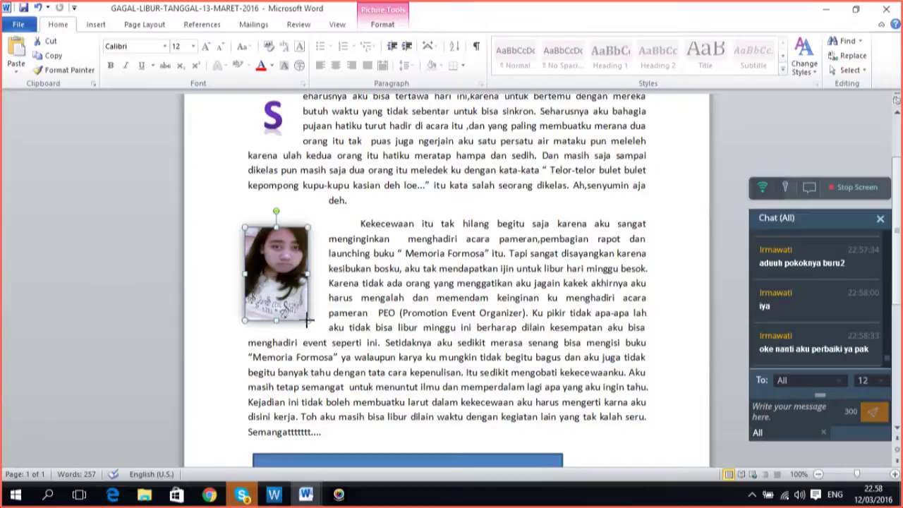
left_click_drag(308, 321, 305, 315)
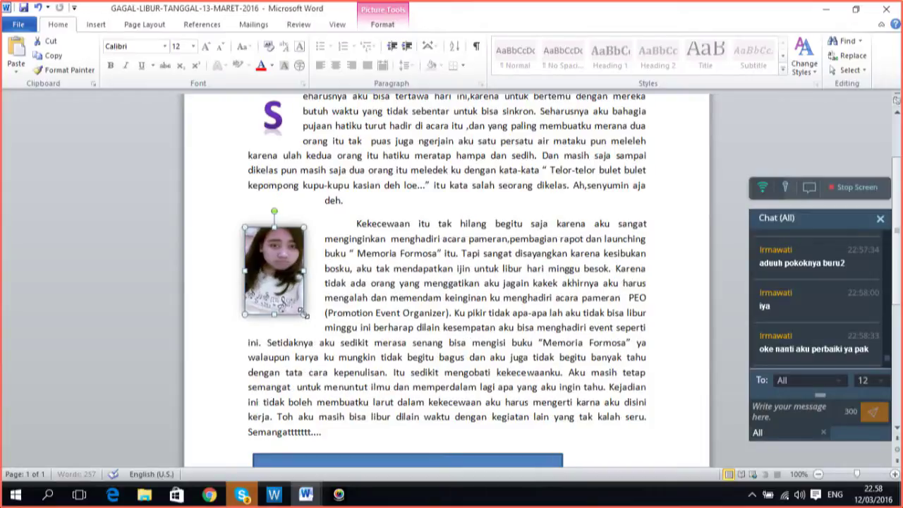
- Remove the first-line indent of the paragraph beginning "Kekecewaan itu tak hilang"
left_click(351, 225)
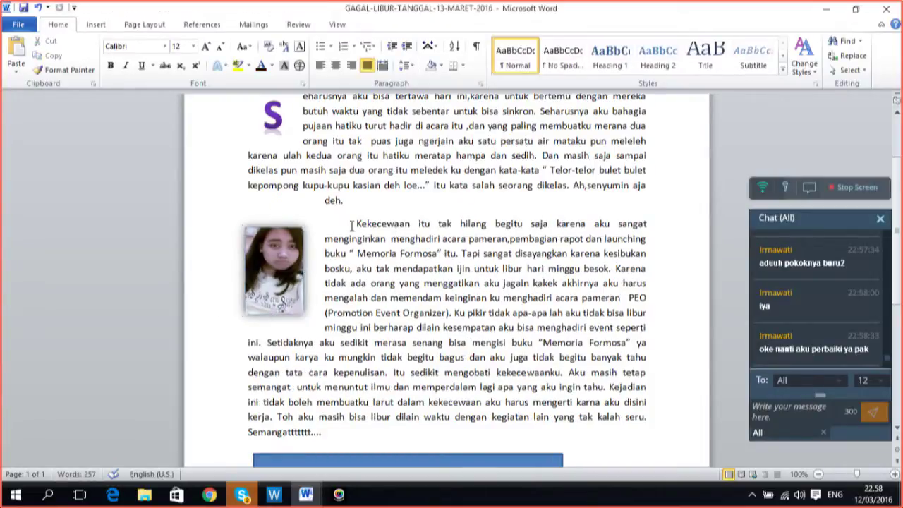
key("BackSpace")
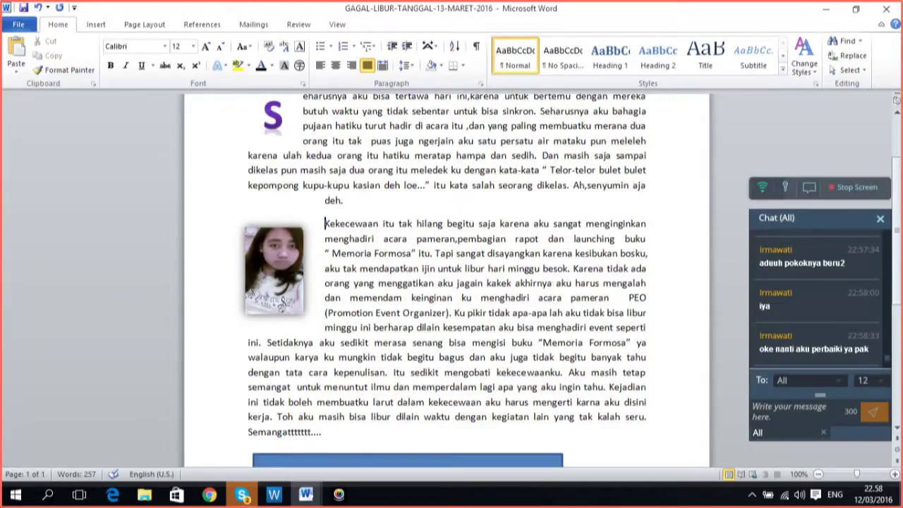
- Narrow and shrink the black-and-white picture in the blue rectangle to a small, nearly square size
left_click_drag(899, 208, 894, 260)
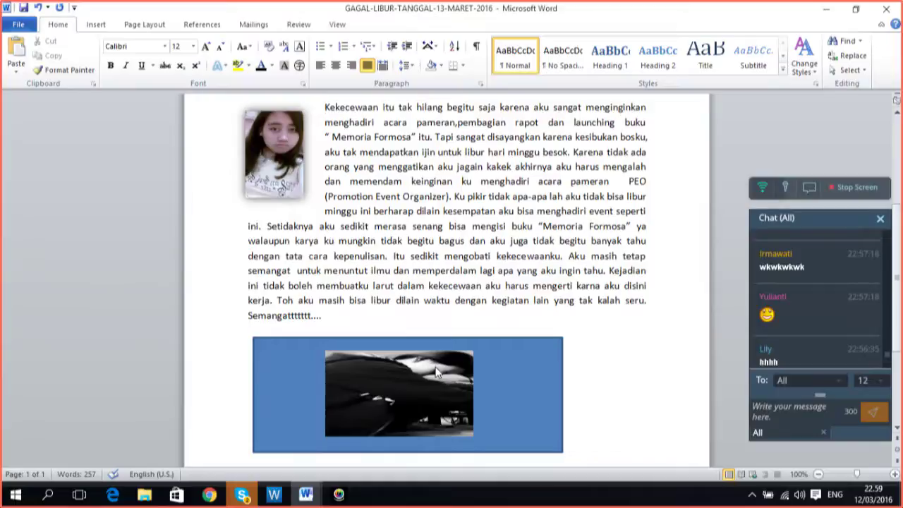
left_click(405, 371)
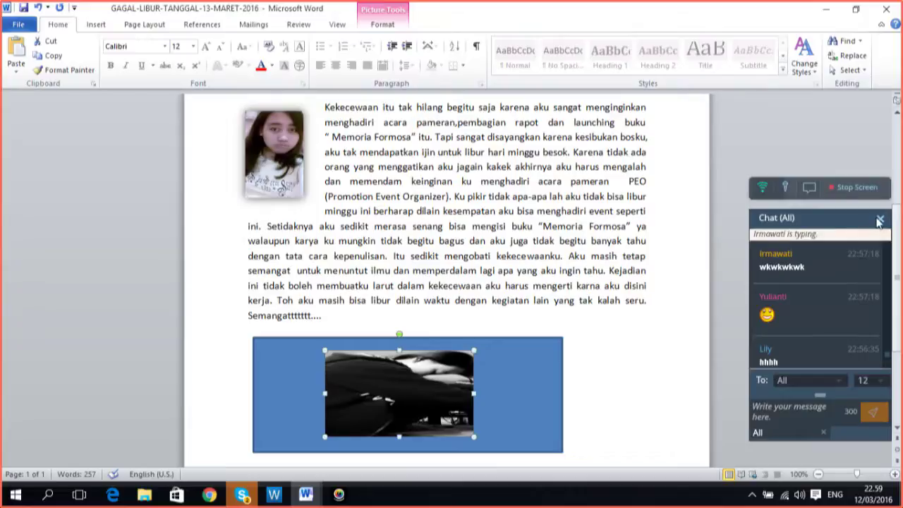
left_click(899, 234)
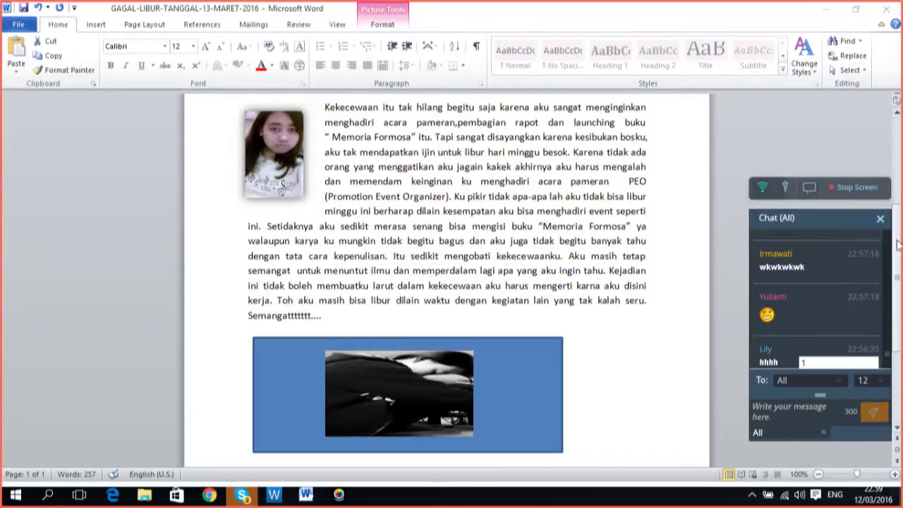
left_click(442, 385)
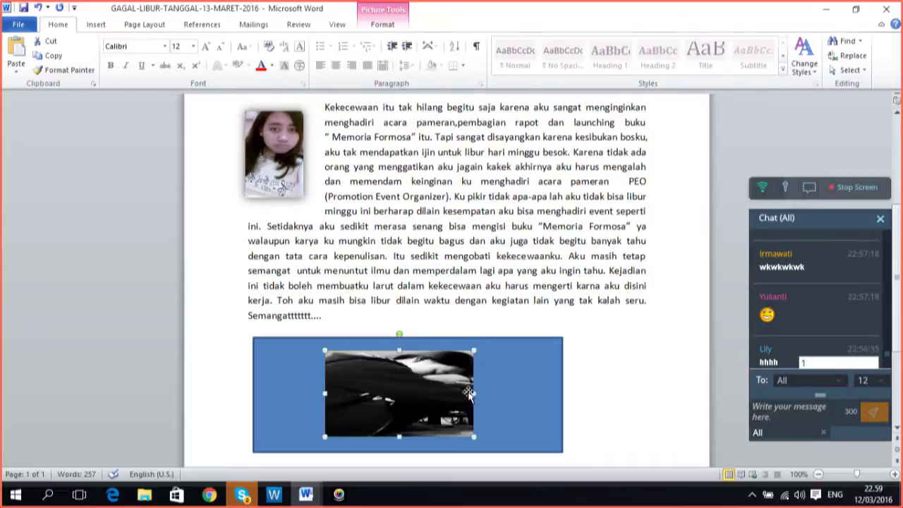
left_click_drag(474, 392, 416, 391)
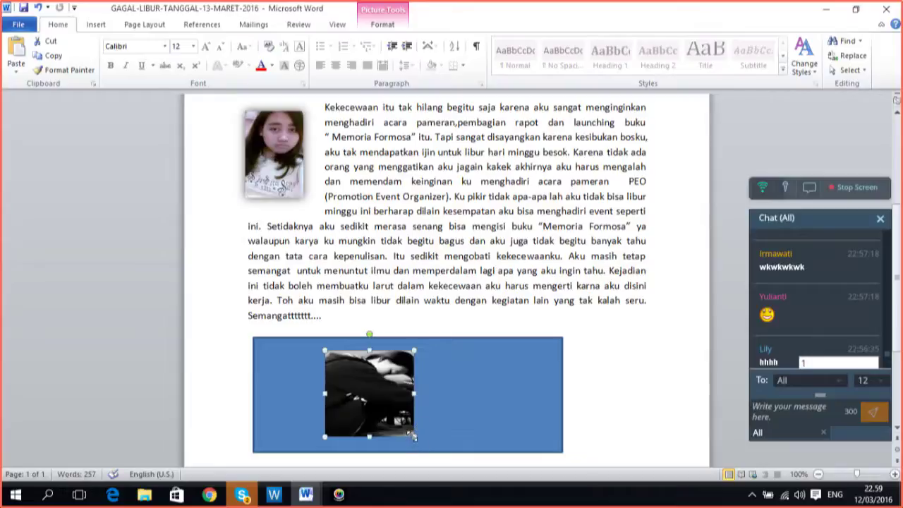
left_click_drag(414, 438, 405, 429)
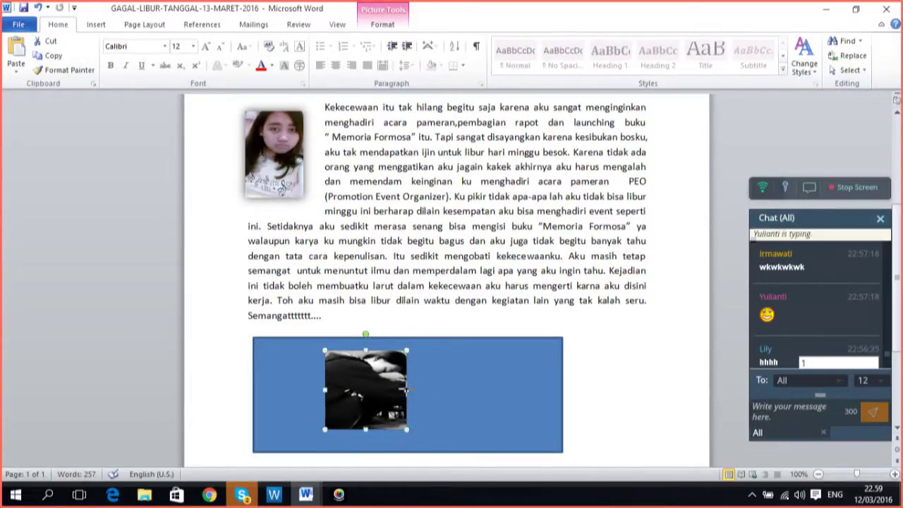
left_click_drag(406, 389, 403, 386)
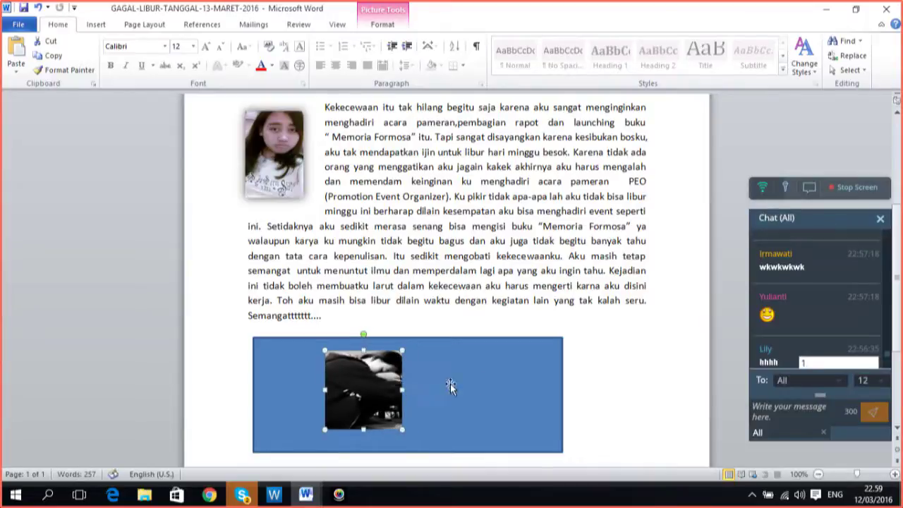
left_click(655, 397)
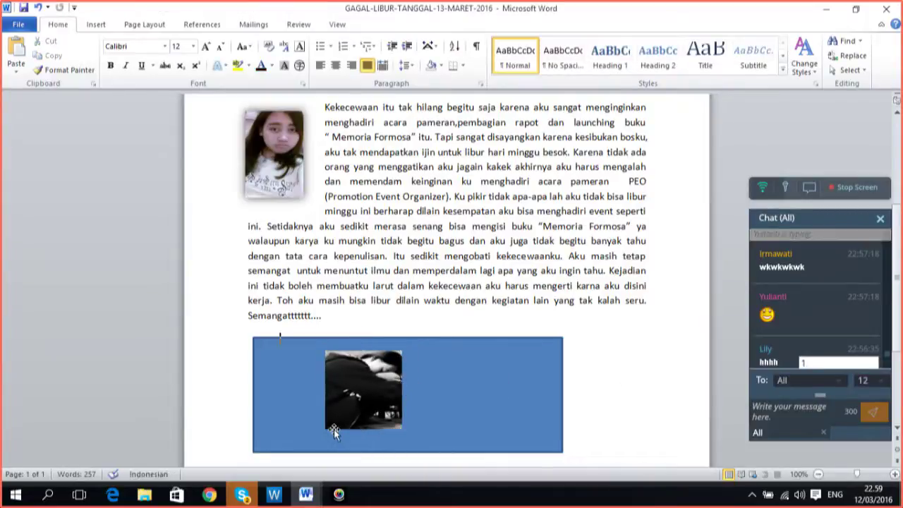
- Try twice to move the black-and-white picture toward the left end of the blue rectangle, undoing each move
left_click_drag(340, 421, 277, 418)
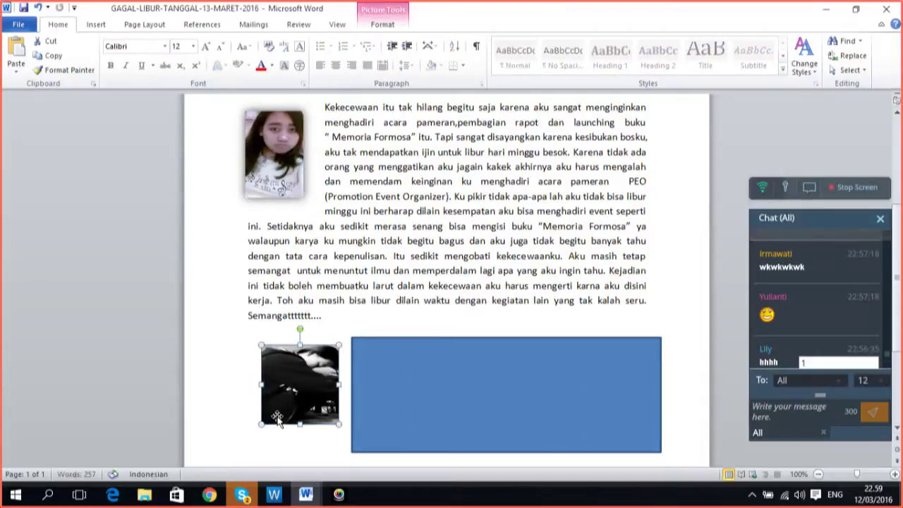
left_click(407, 412)
key("ctrl+z")
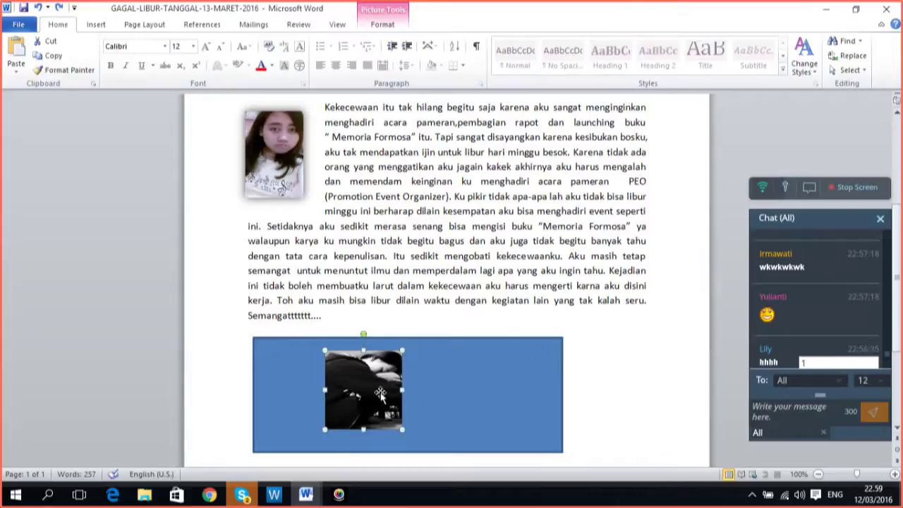
left_click_drag(380, 392, 323, 391)
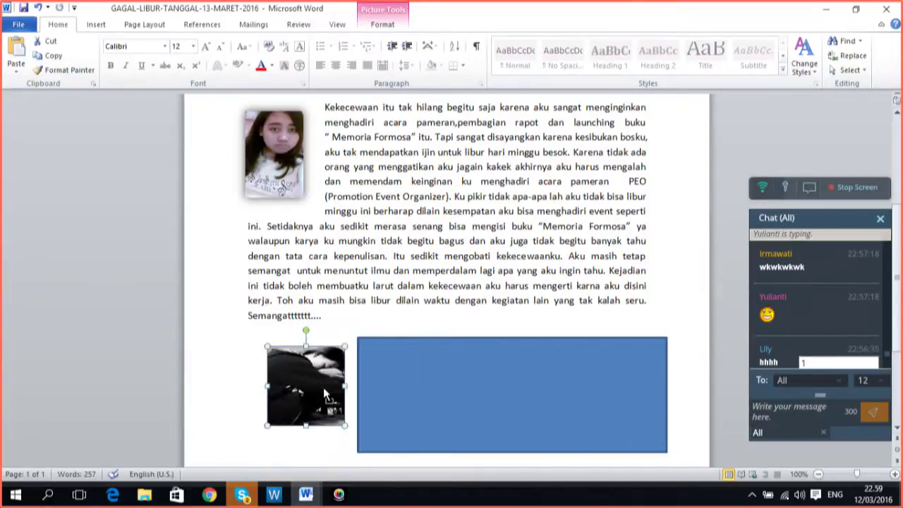
key("ctrl+z")
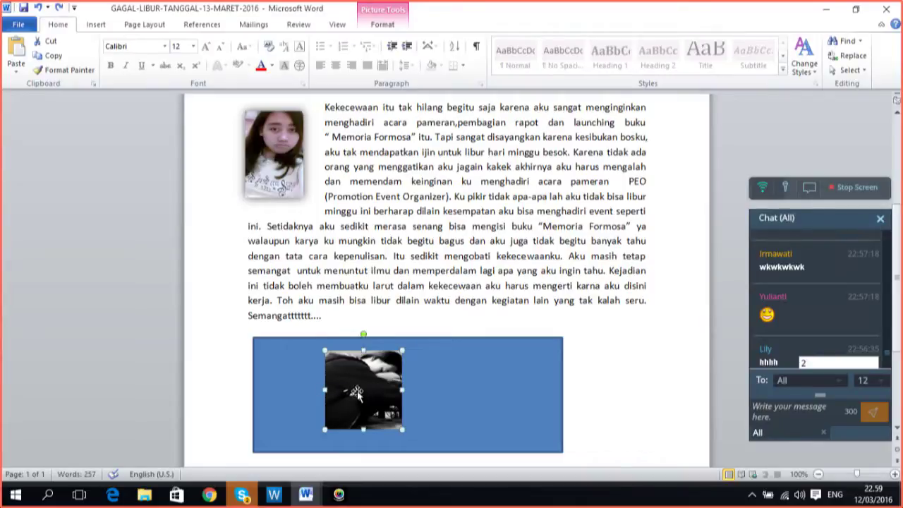
- Widen the blue rectangle to about the right text margin and move the black-and-white picture to its left end
left_click(494, 351)
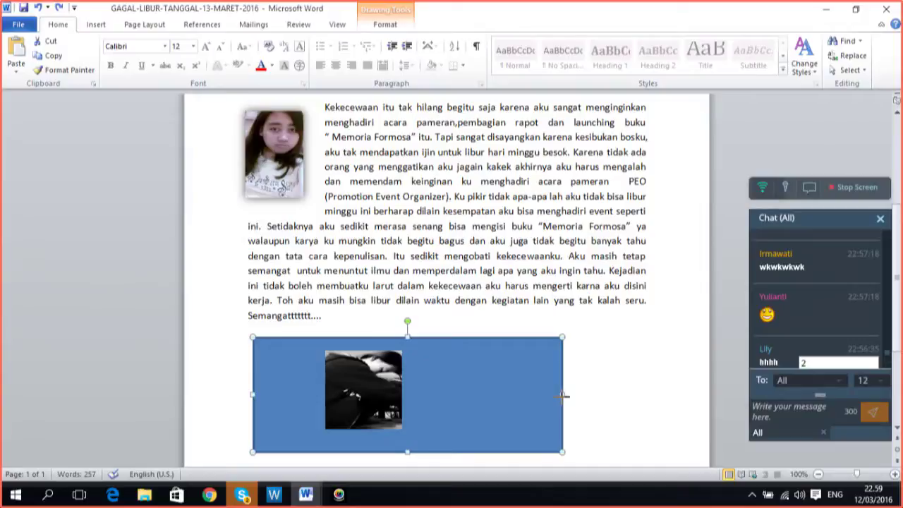
left_click_drag(562, 396, 640, 397)
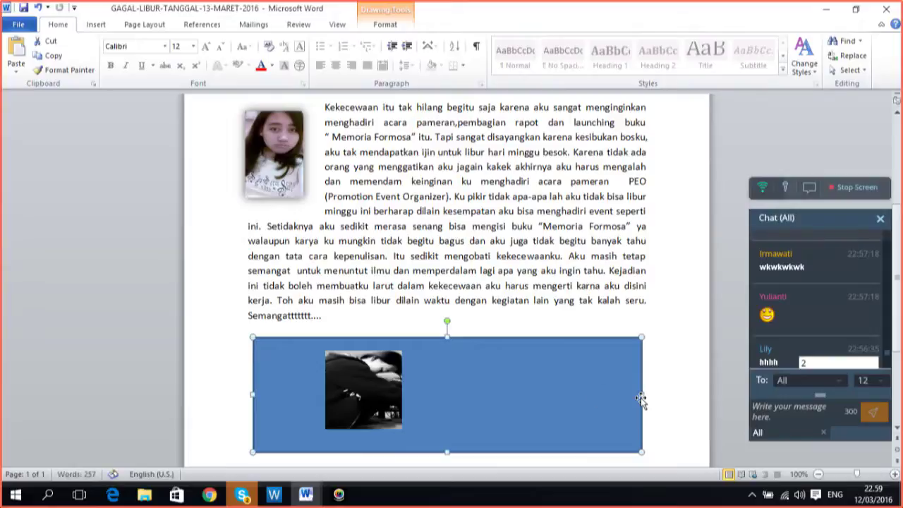
left_click(379, 381)
left_click_drag(379, 381, 320, 383)
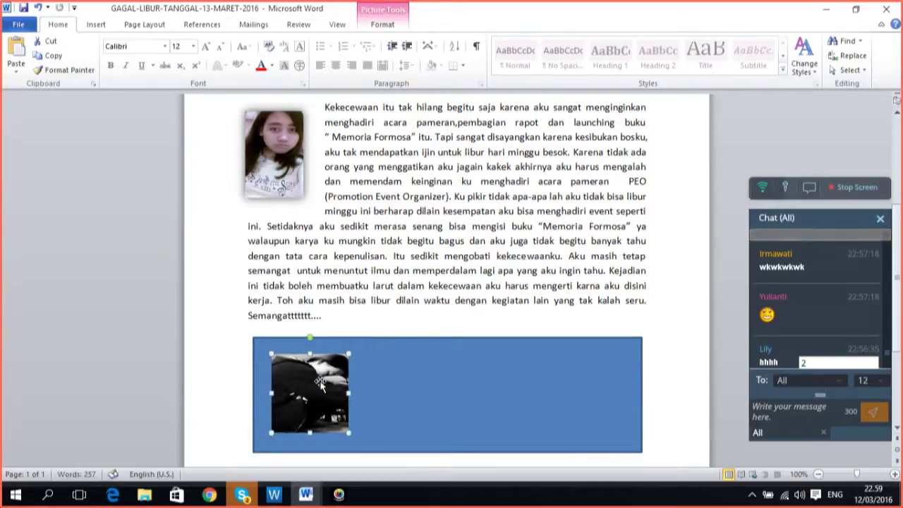
left_click(255, 378)
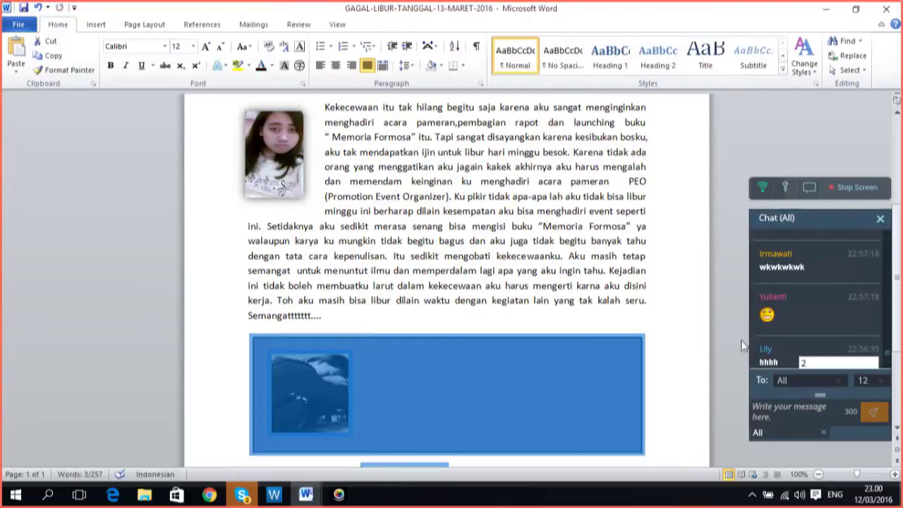
key("Escape")
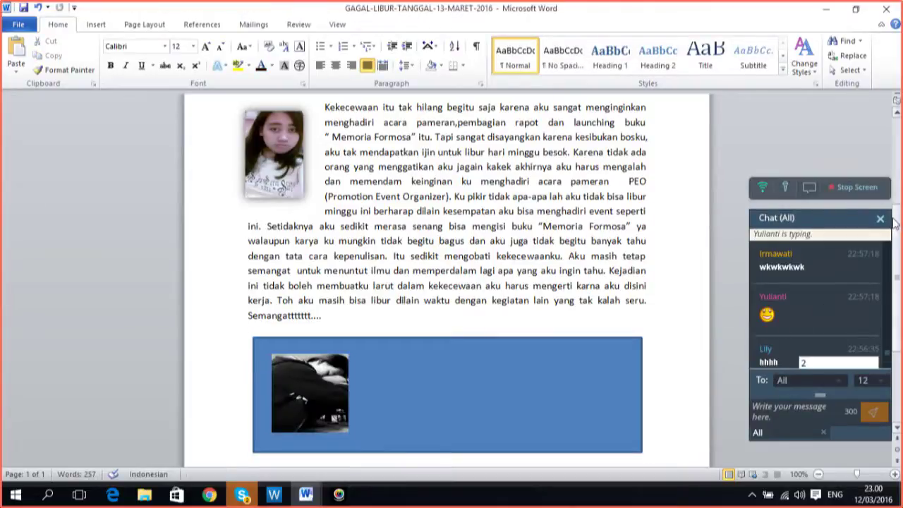
left_click_drag(894, 224, 897, 287)
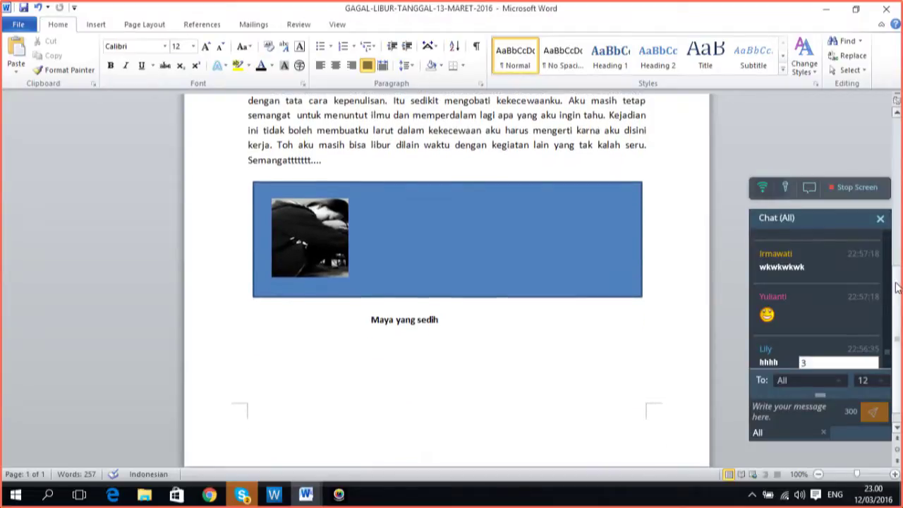
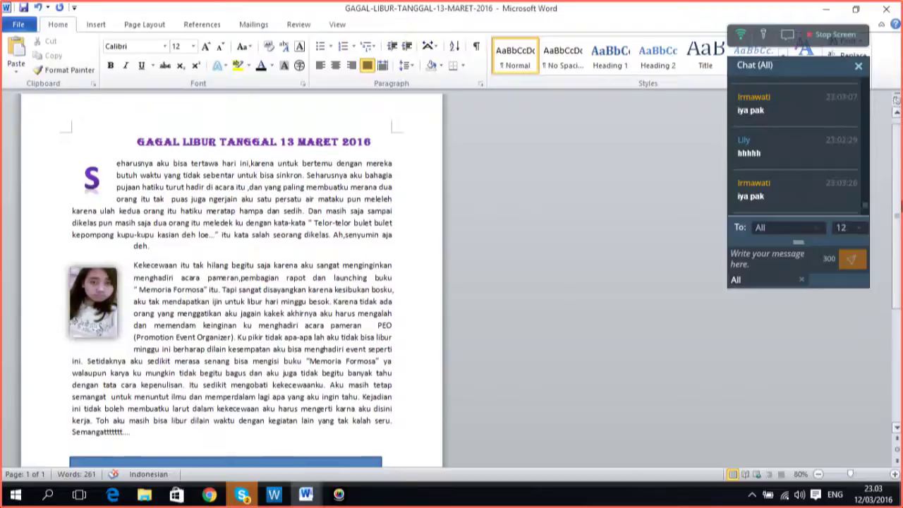
- Save a PDF copy of the document as GAGAL-LIBUR-TANGGAL-13-MARET-2016 in the Downloads folder
scroll(233, 282, "down", 3)
scroll(233, 282, "down", 1)
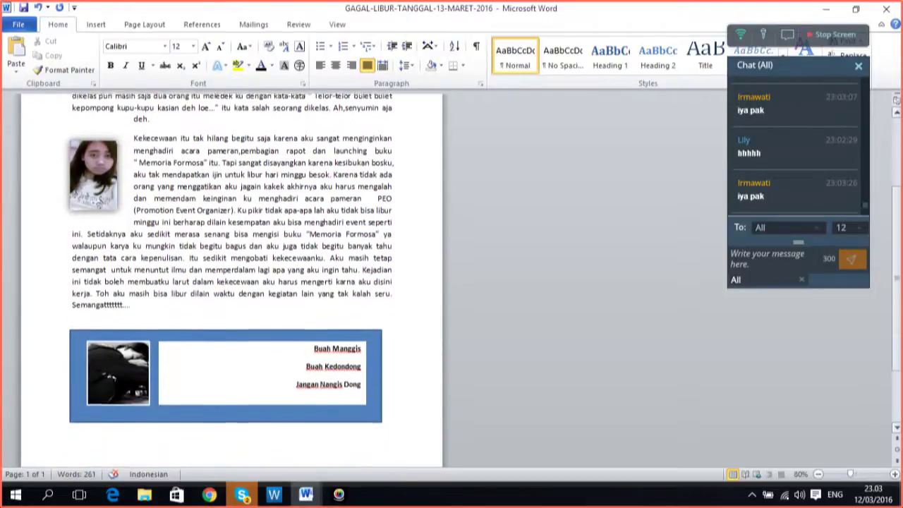
scroll(232, 282, "down", 2)
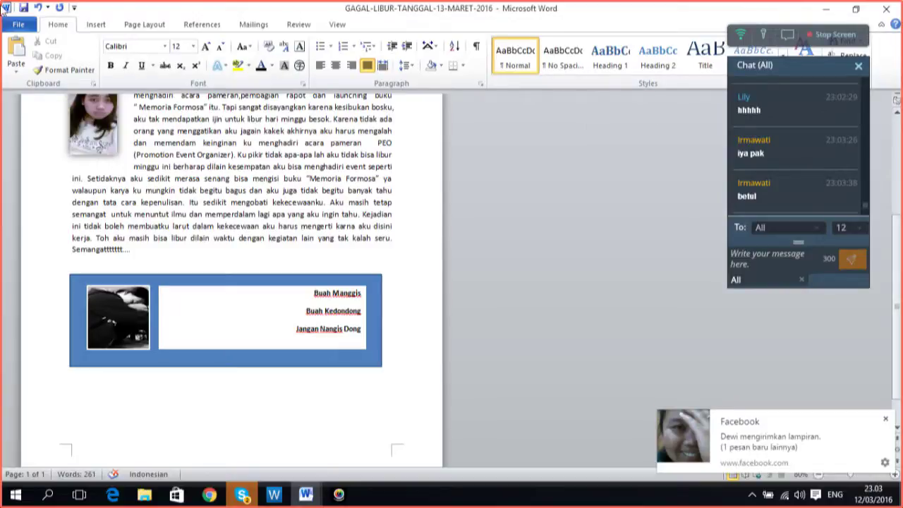
left_click(23, 26)
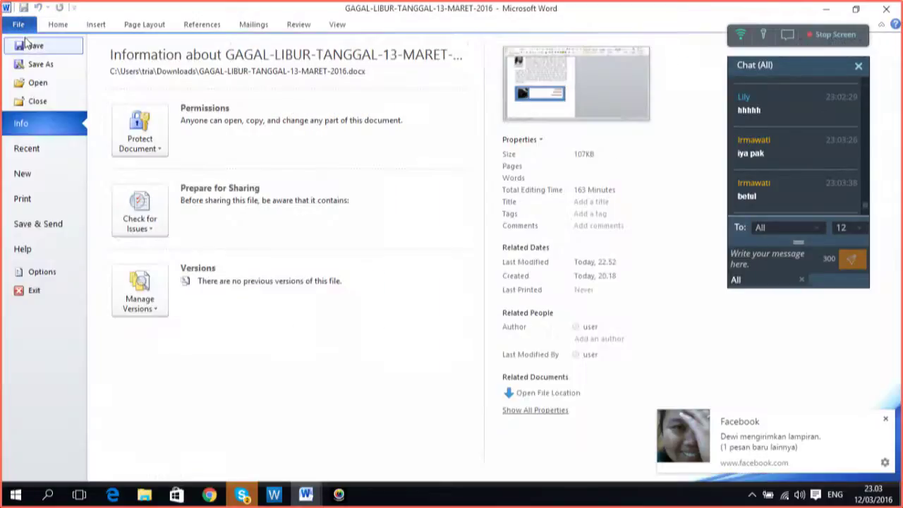
left_click(30, 65)
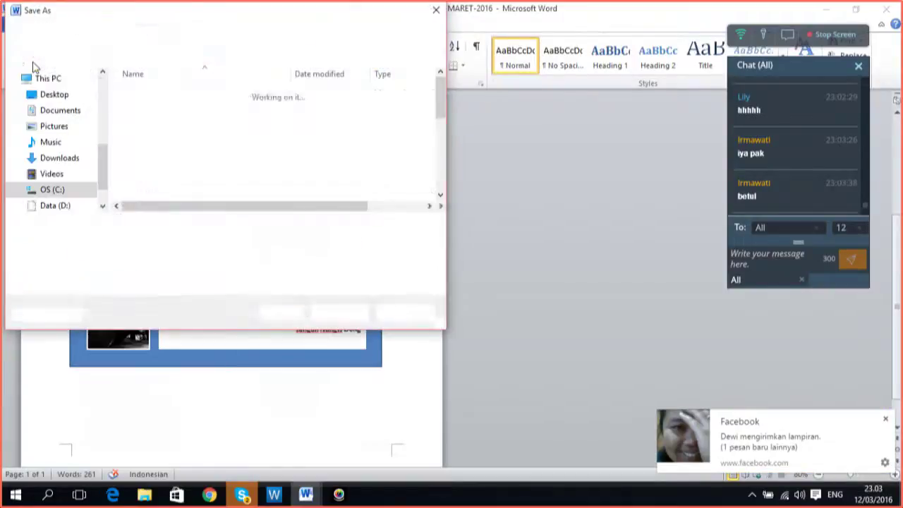
left_click(169, 248)
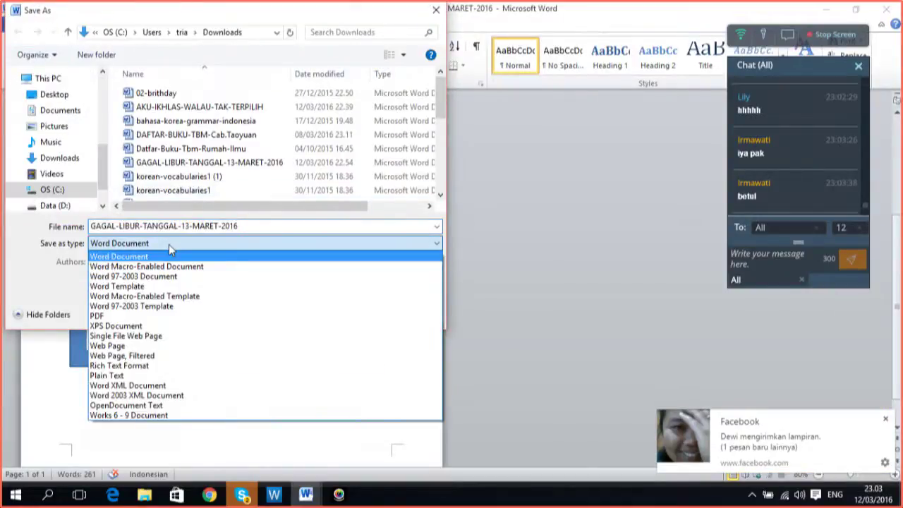
left_click(159, 316)
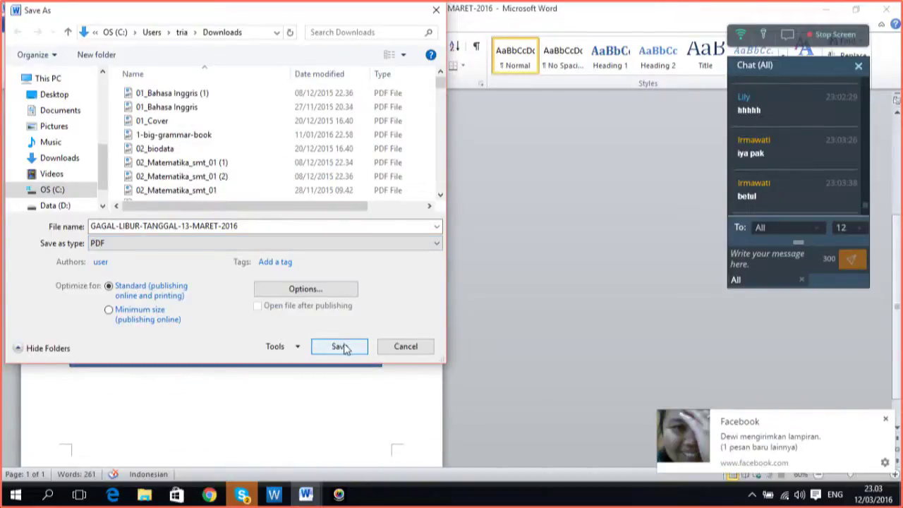
left_click(339, 347)
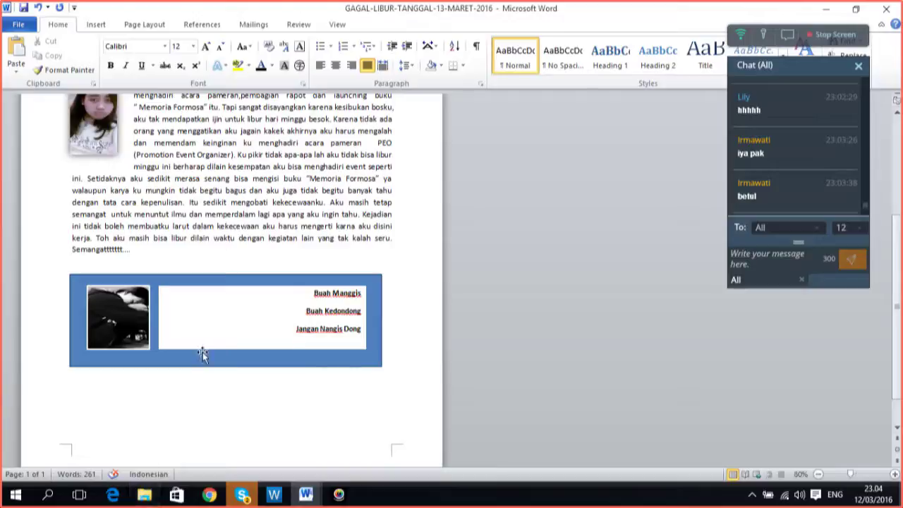
left_click(20, 25)
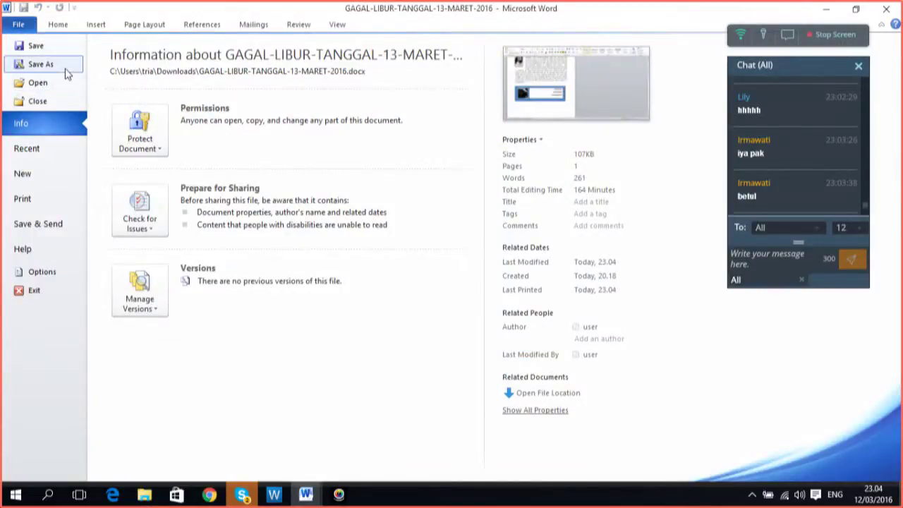
key("Escape")
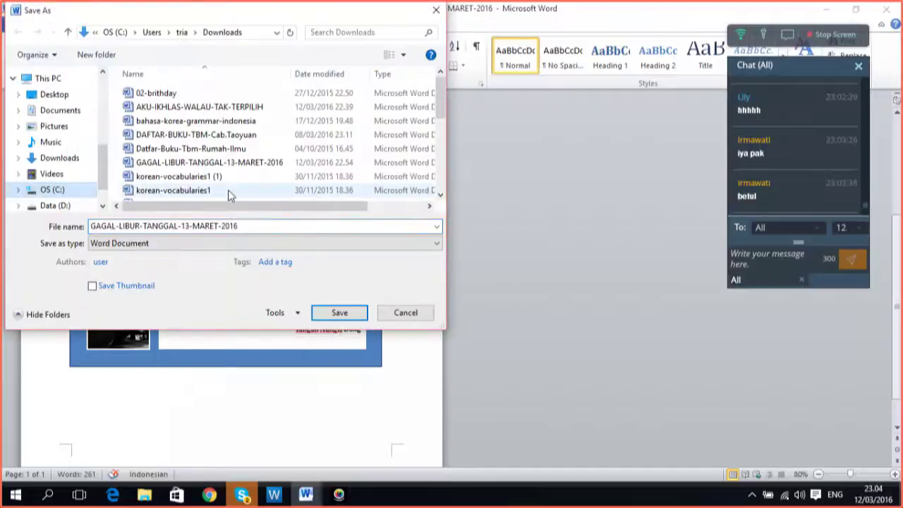
left_click(200, 243)
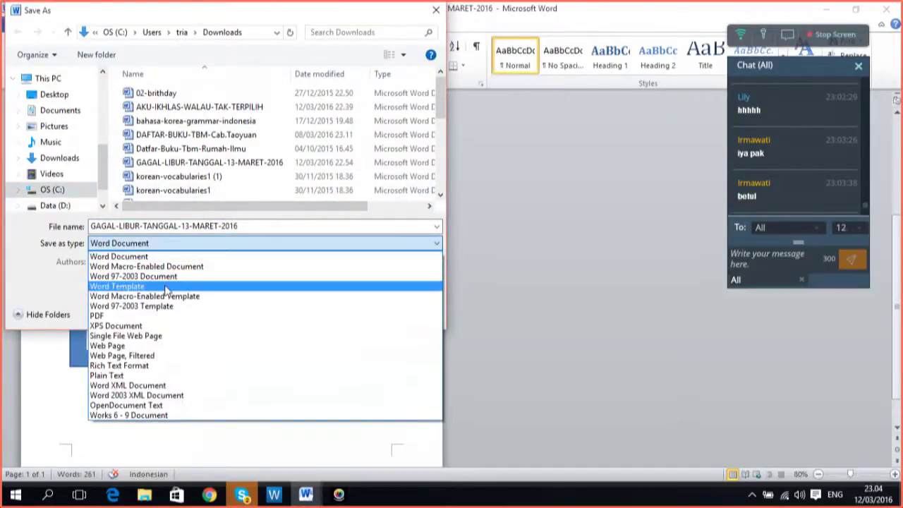
left_click(162, 317)
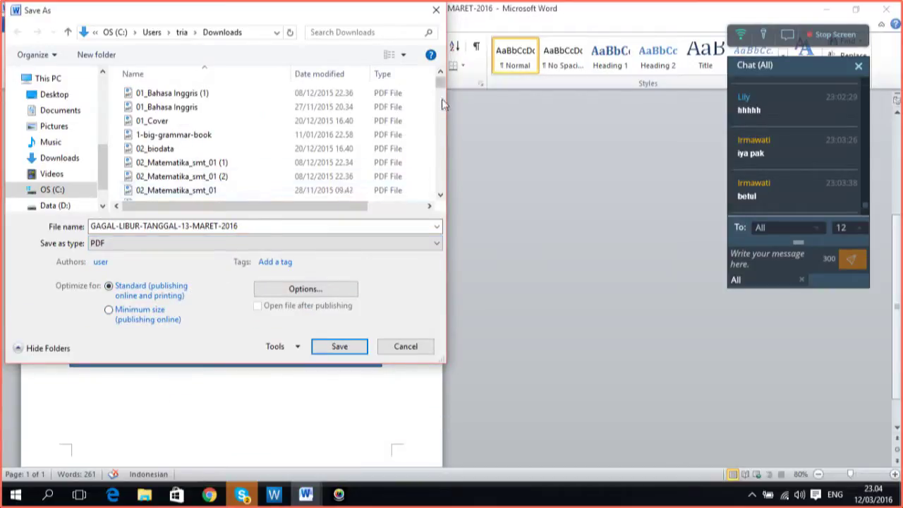
left_click_drag(443, 90, 436, 204)
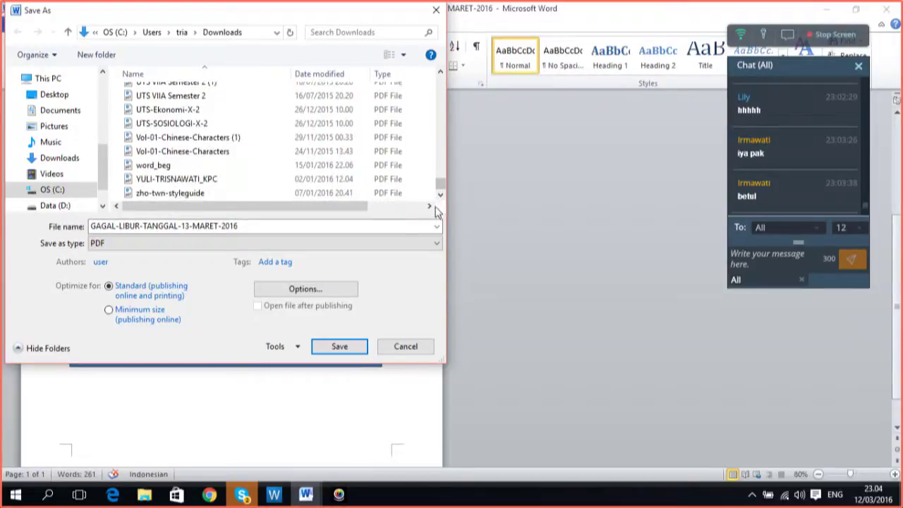
left_click(405, 346)
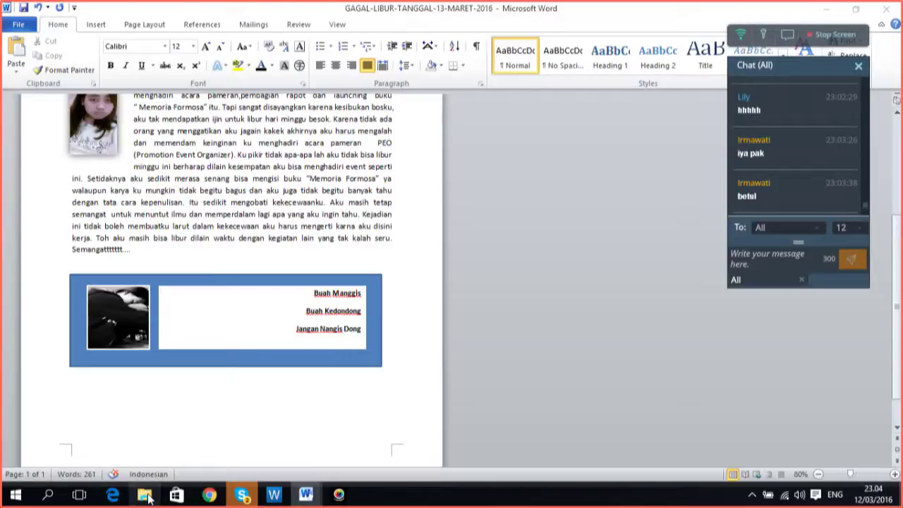
- Switch to File Explorer, close the duplicate windows and look through the OS (C:) drive and the Dokumen folder for the exported PDF
left_click(146, 496)
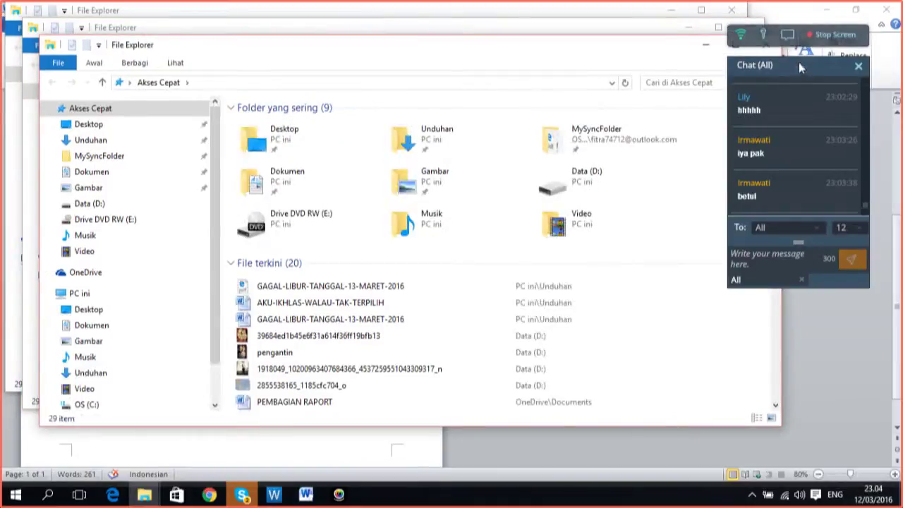
left_click_drag(798, 62, 804, 134)
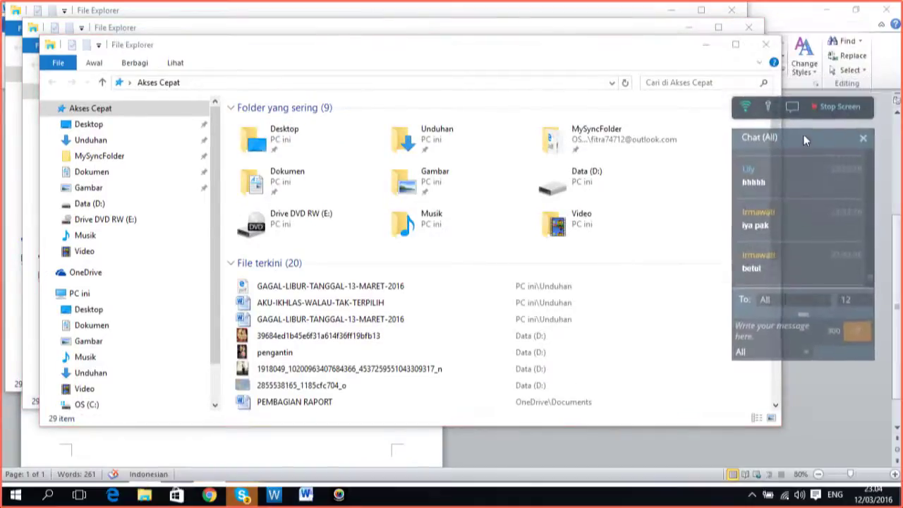
left_click(766, 44)
left_click(749, 27)
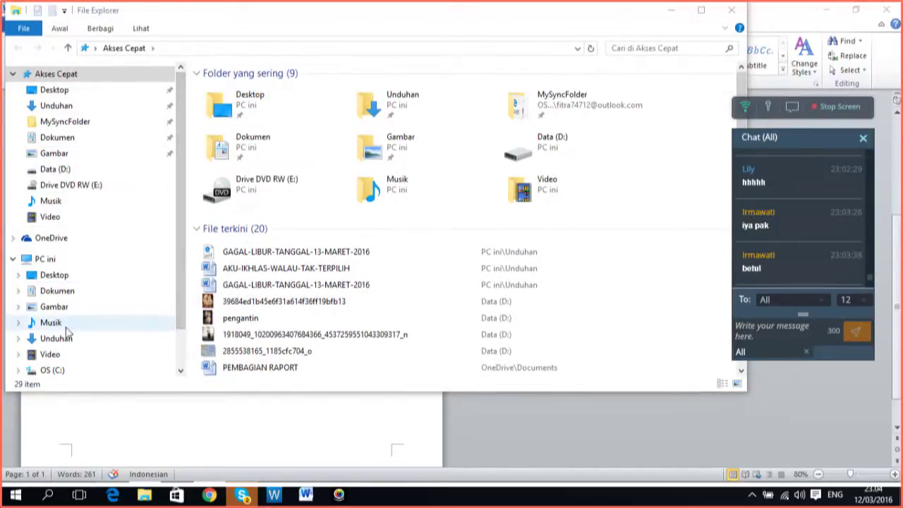
left_click(53, 369)
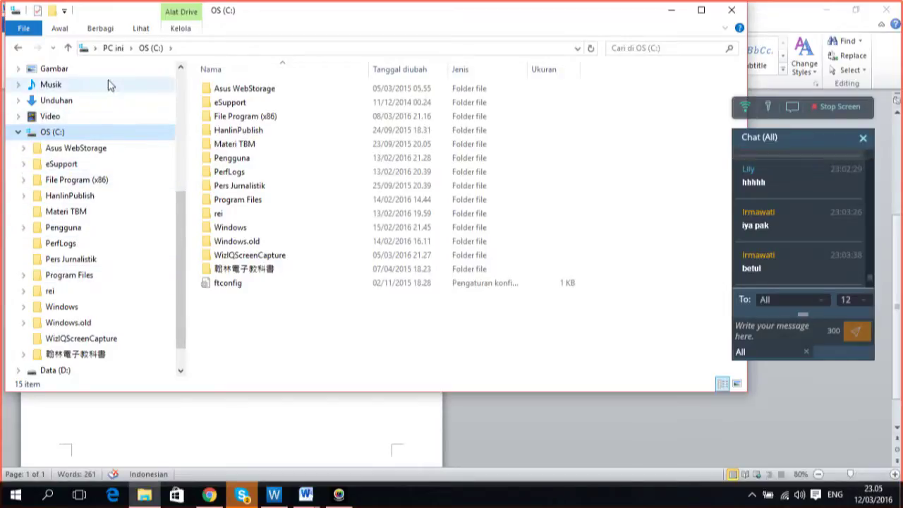
left_click_drag(182, 210, 185, 162)
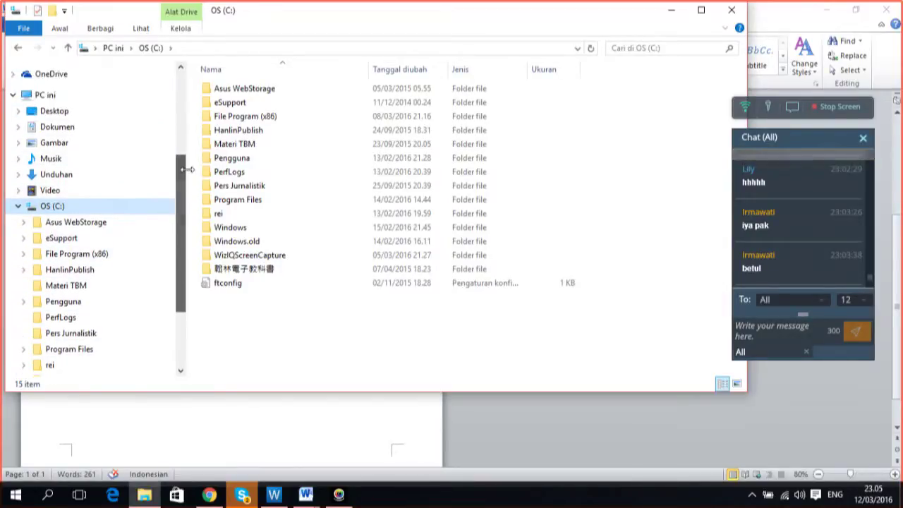
left_click(158, 127)
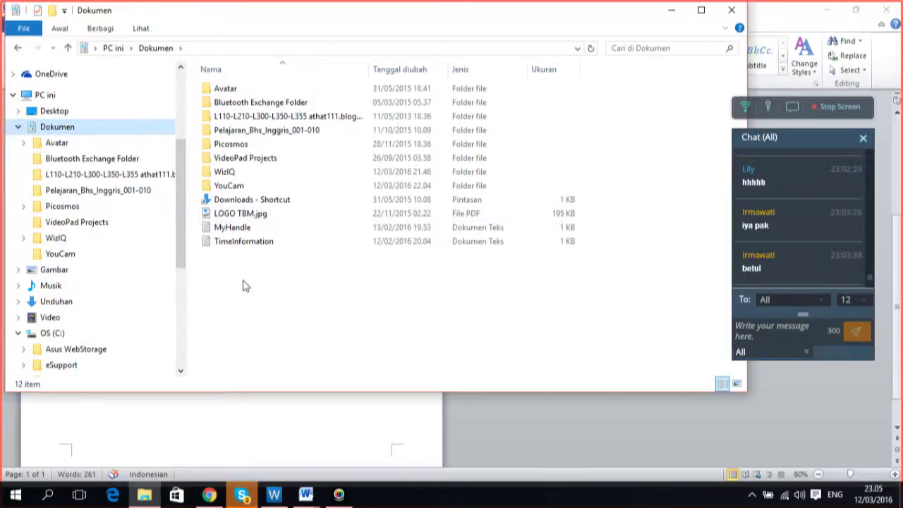
left_click(732, 10)
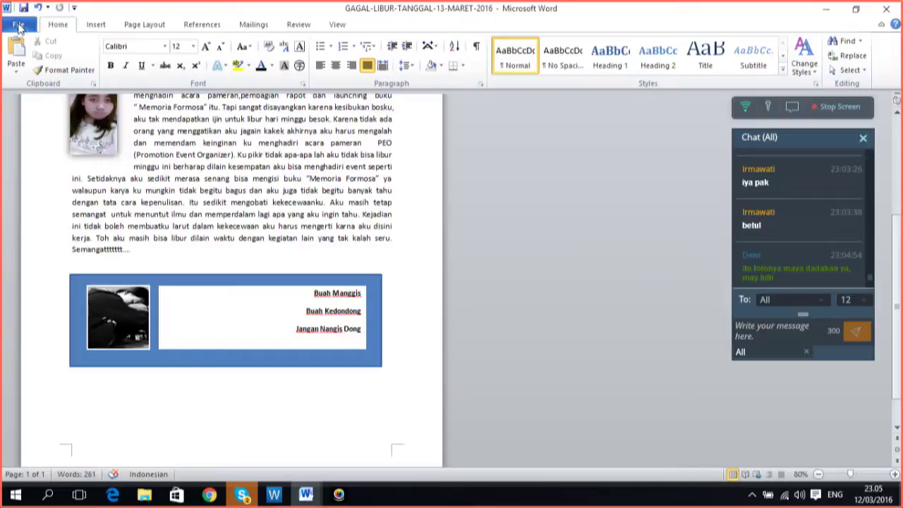
- Save another PDF copy of the document as GAGAL-LIBUR-TANGGAL-13-MARET-2016 on the Data (D:) drive
left_click(19, 25)
left_click(35, 64)
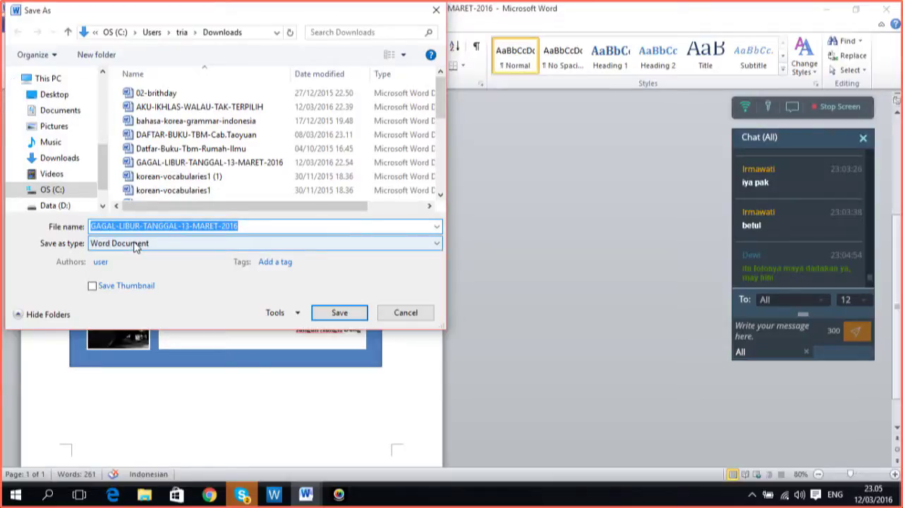
left_click(74, 205)
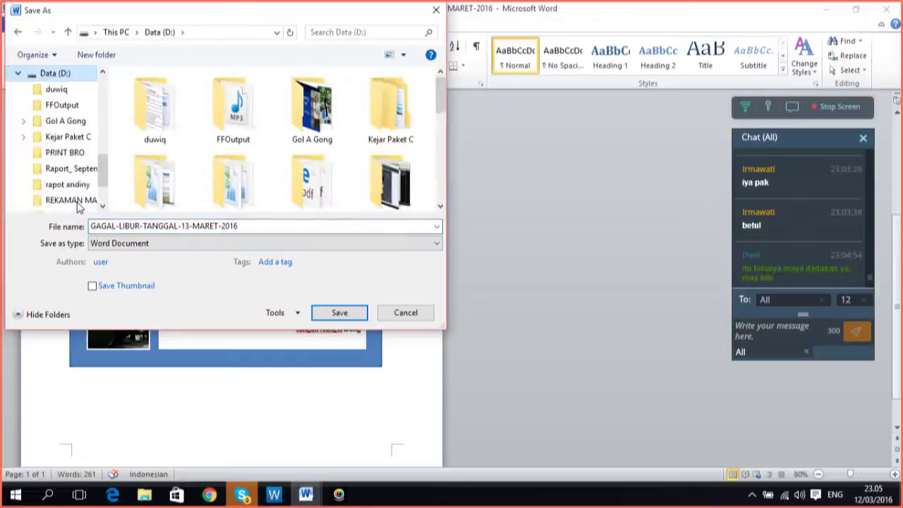
left_click(121, 243)
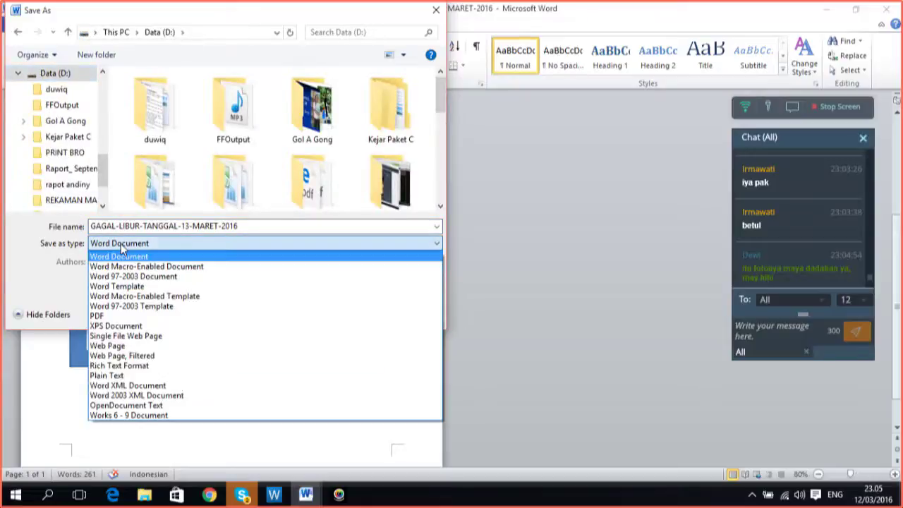
left_click(127, 318)
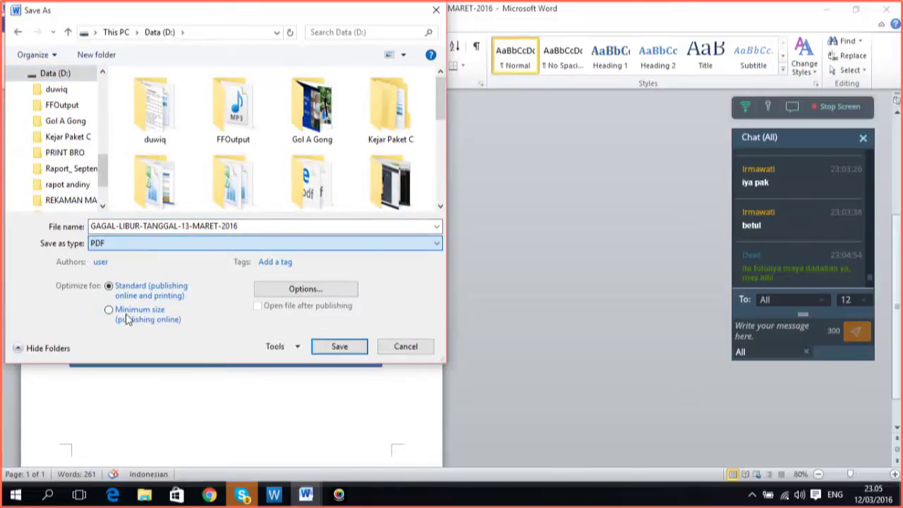
left_click(331, 347)
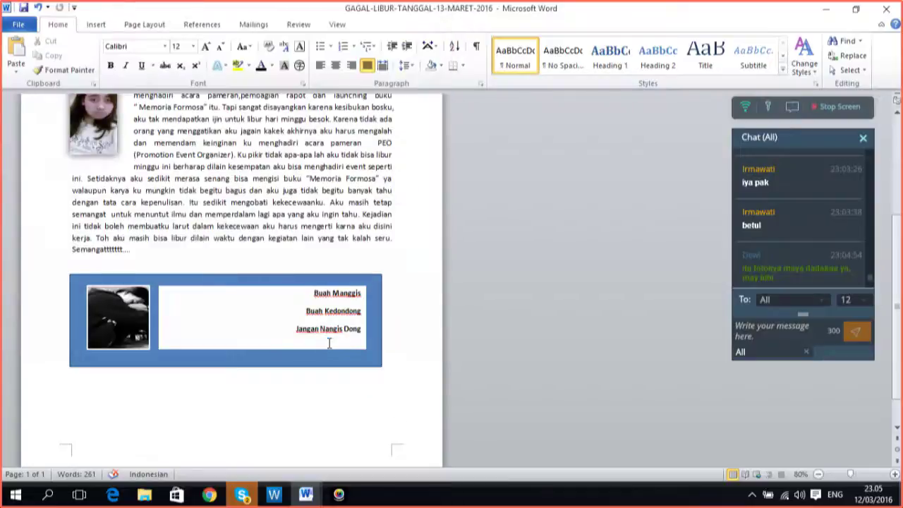
- Switch to File Explorer, find the GAGAL-LIBUR-TANGGAL-13-MARET-2016 PDF on the Data (D:) drive and open it
left_click(145, 496)
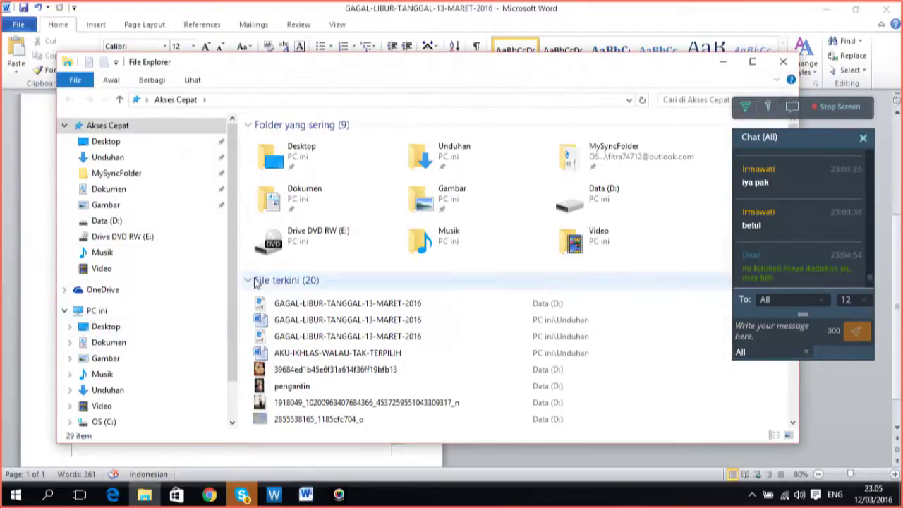
key("ctrl+n")
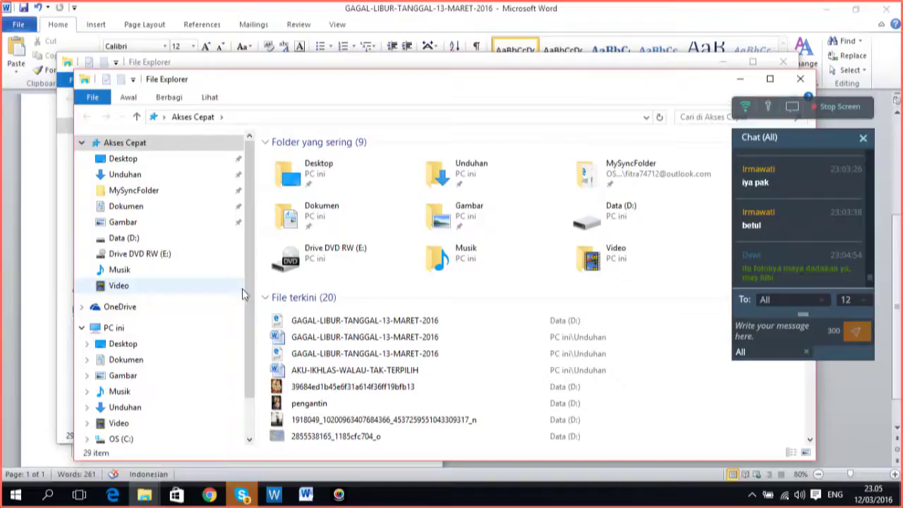
scroll(180, 353, "down", 1)
left_click(182, 402)
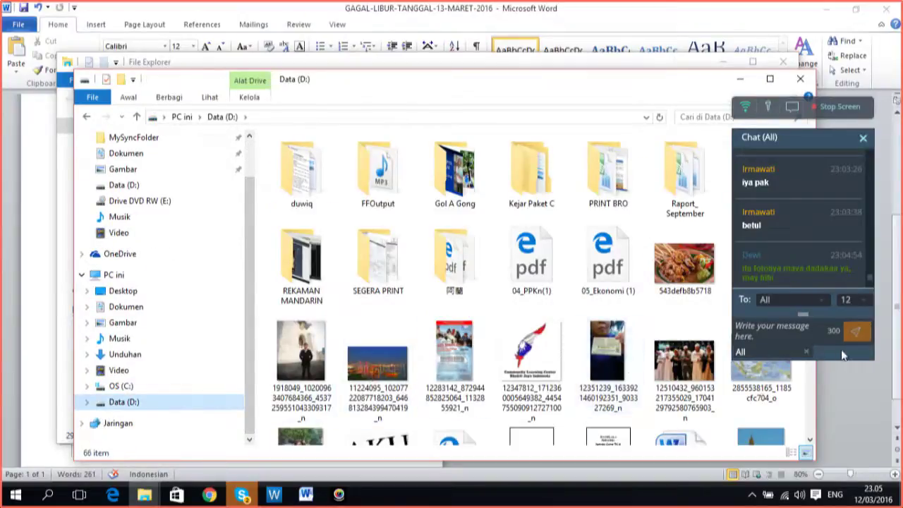
left_click(812, 440)
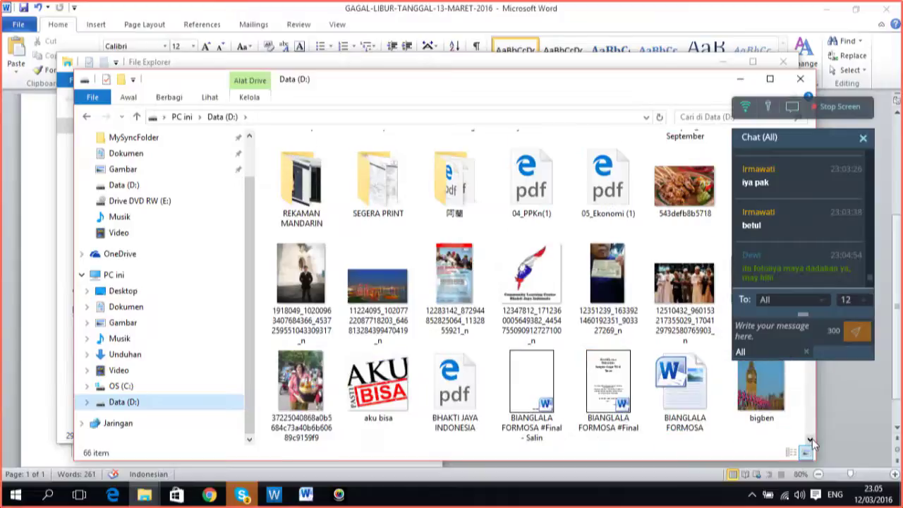
left_click(811, 440)
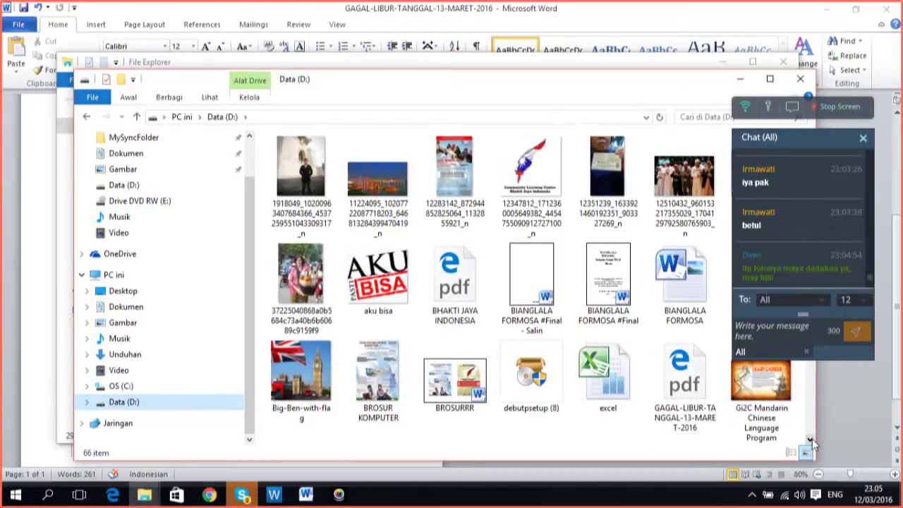
left_click(811, 441)
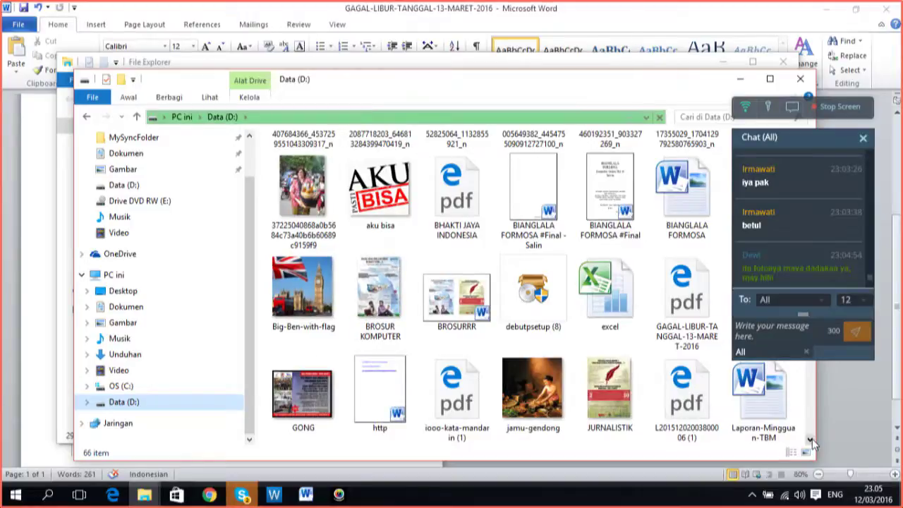
left_click(699, 305)
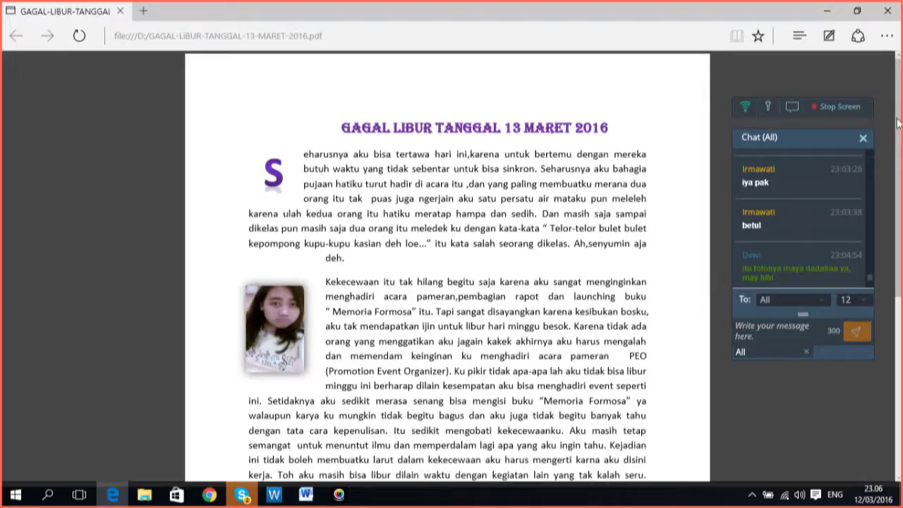
- Look over the exported PDF page, and close it together with the open File Explorer windows
mouse_move(898, 121)
left_mouse_down()
mouse_move(888, 339)
mouse_move(896, 134)
left_mouse_up()
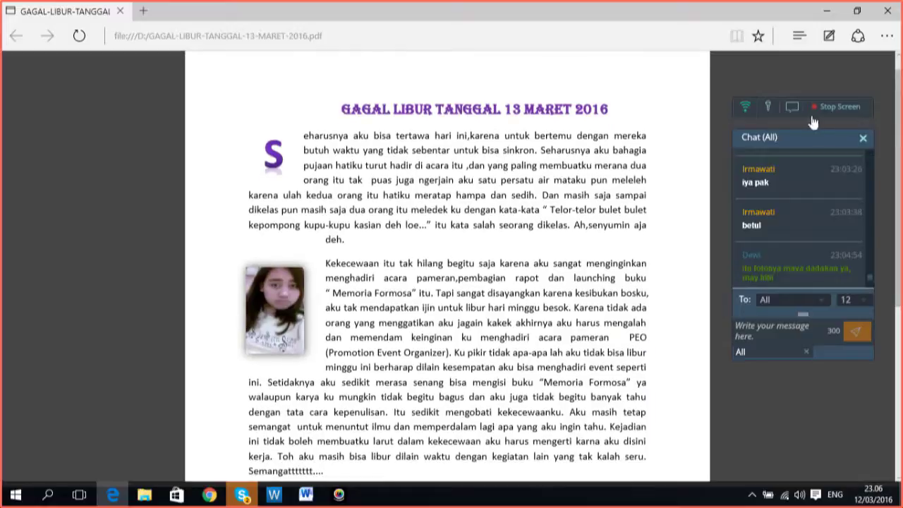
left_click(888, 16)
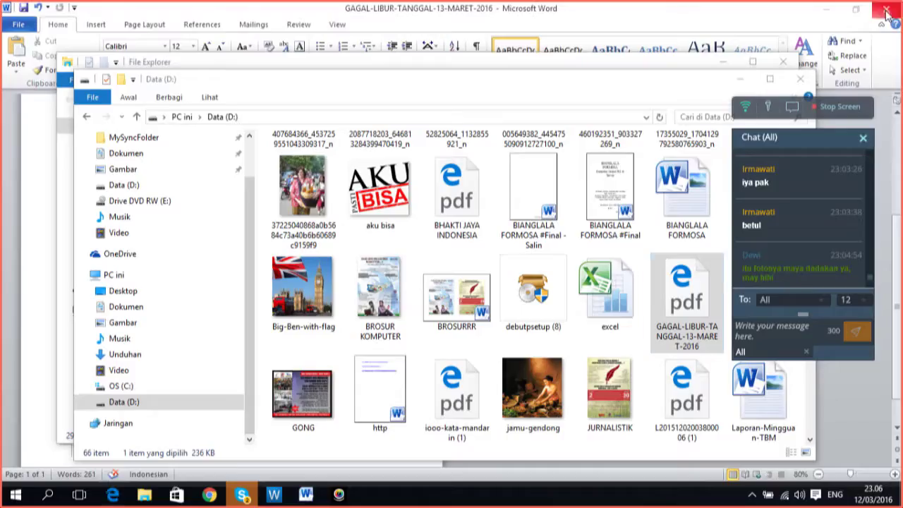
left_click(799, 78)
left_click(785, 65)
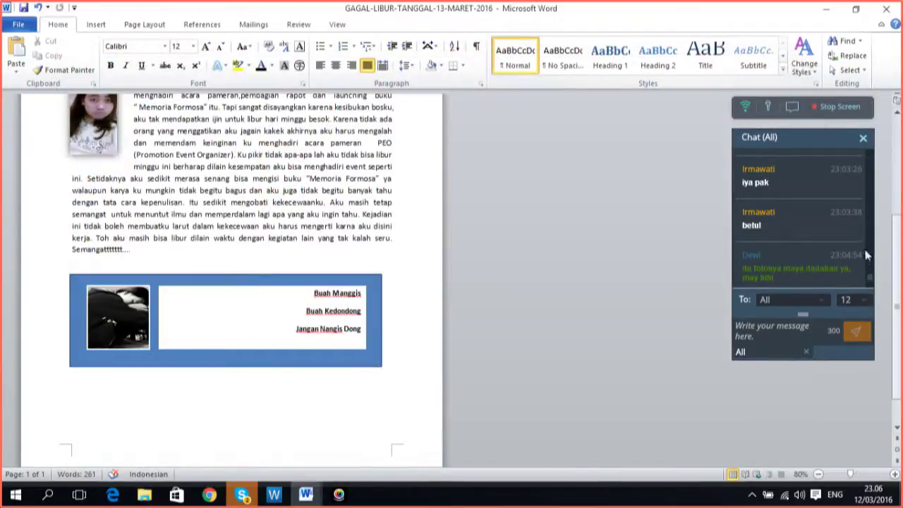
- Look back through the earlier messages in the class chat
left_click(873, 286)
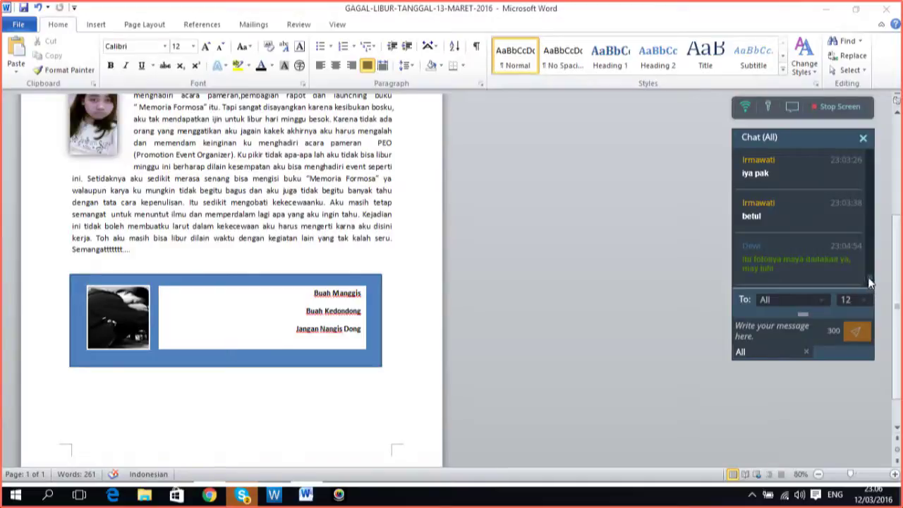
scroll(870, 282, "up", 2)
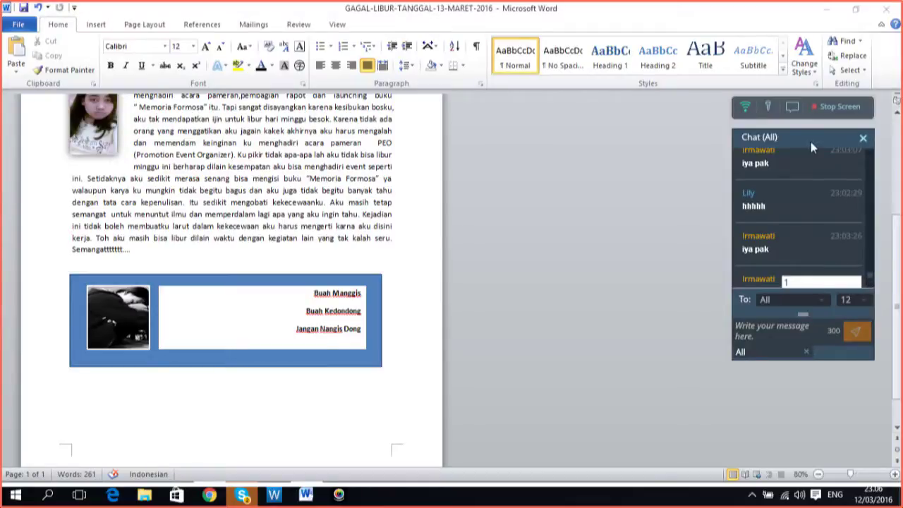
left_click(827, 285)
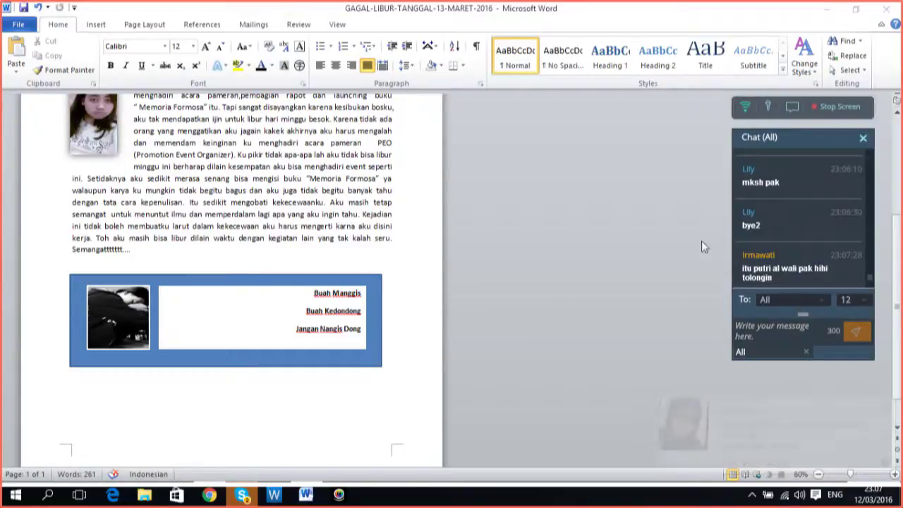
- Switch to the WizIQ class window and stop sharing the screen
left_click(278, 495)
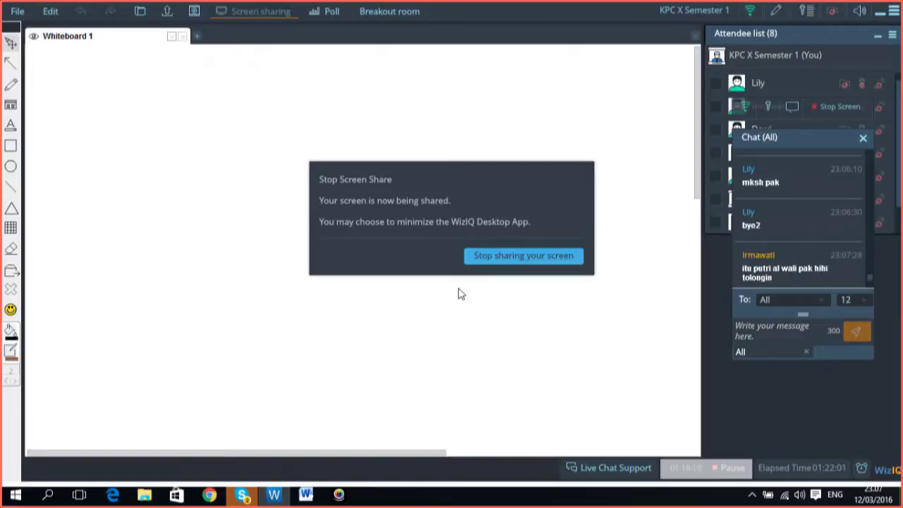
left_click(539, 265)
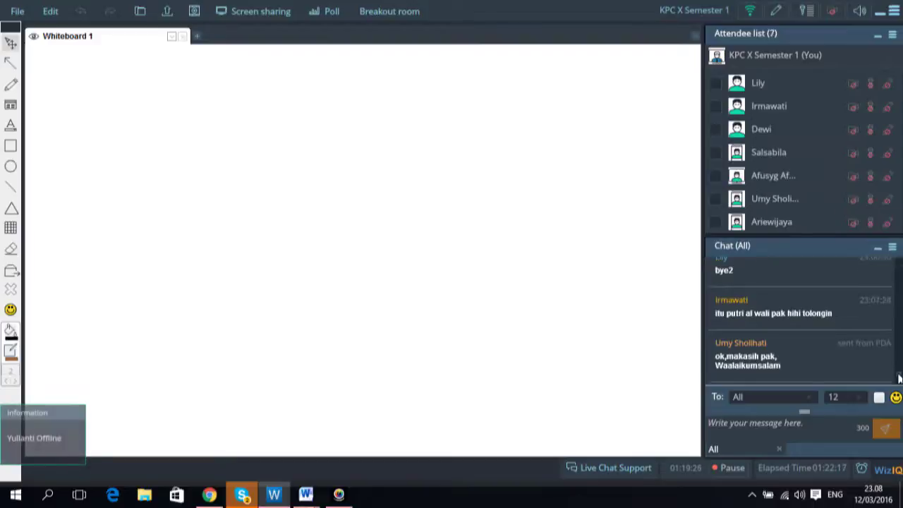
- Choose to end the WizIQ class rather than leave it, and switch to the YouCam Desktop Capture window
mouse_move(339, 494)
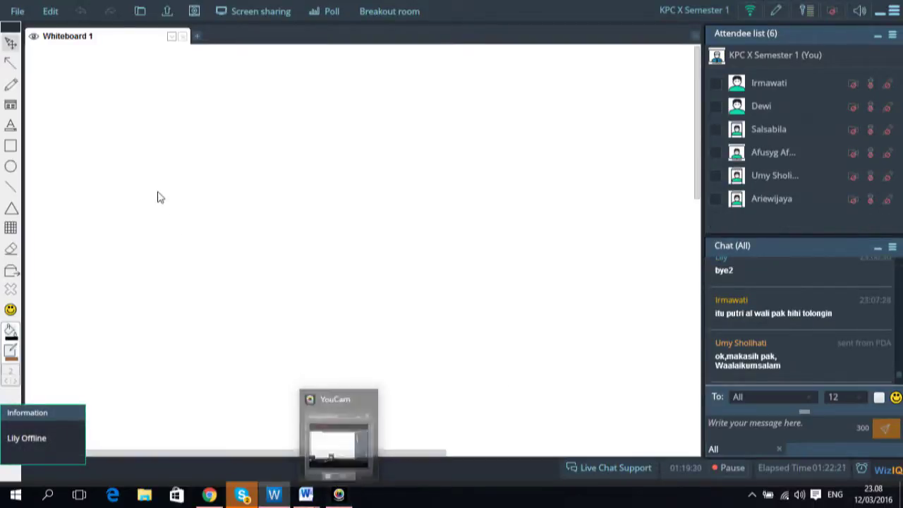
left_click(17, 11)
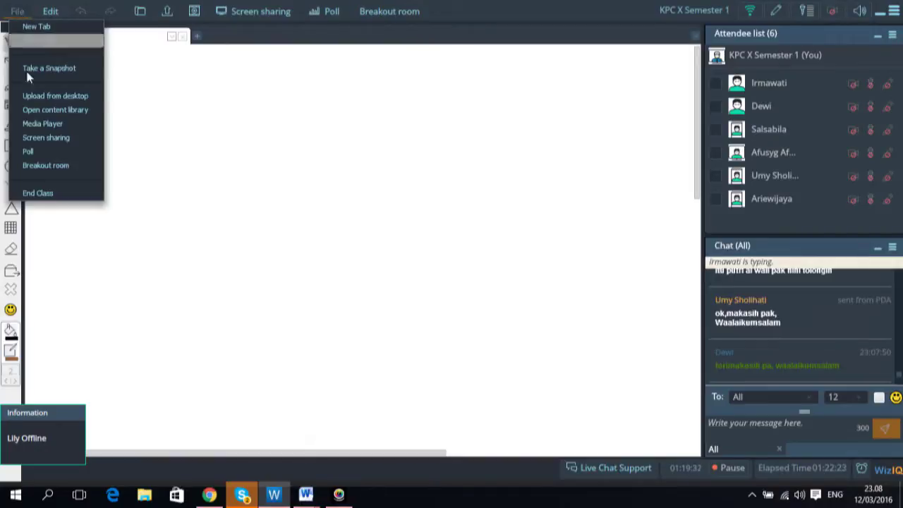
left_click(34, 191)
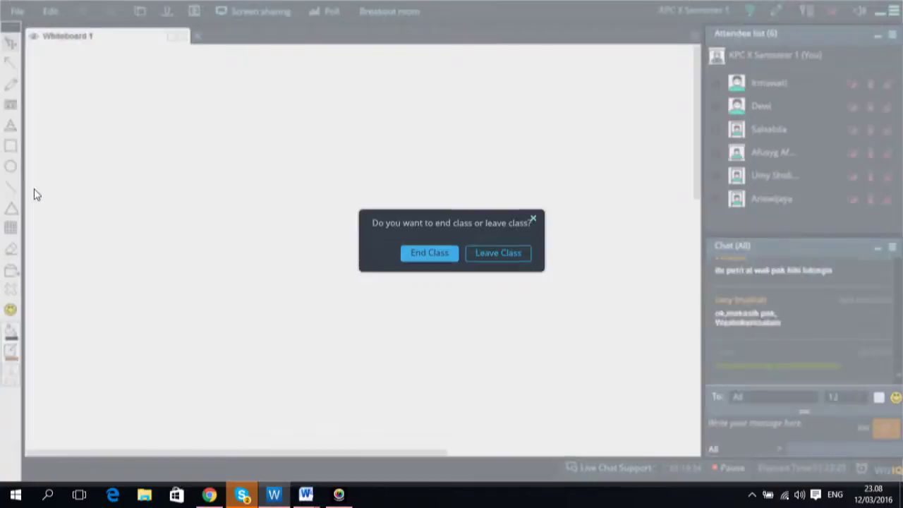
left_click(437, 253)
left_click(339, 496)
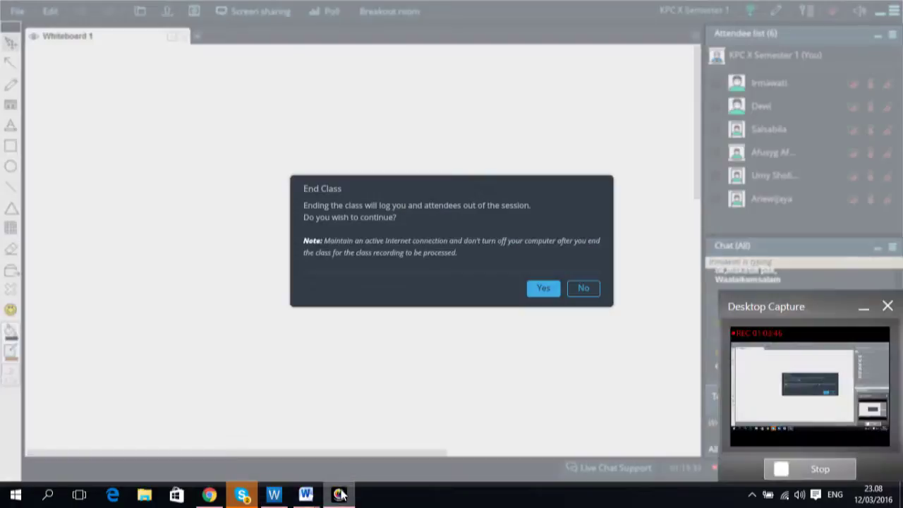